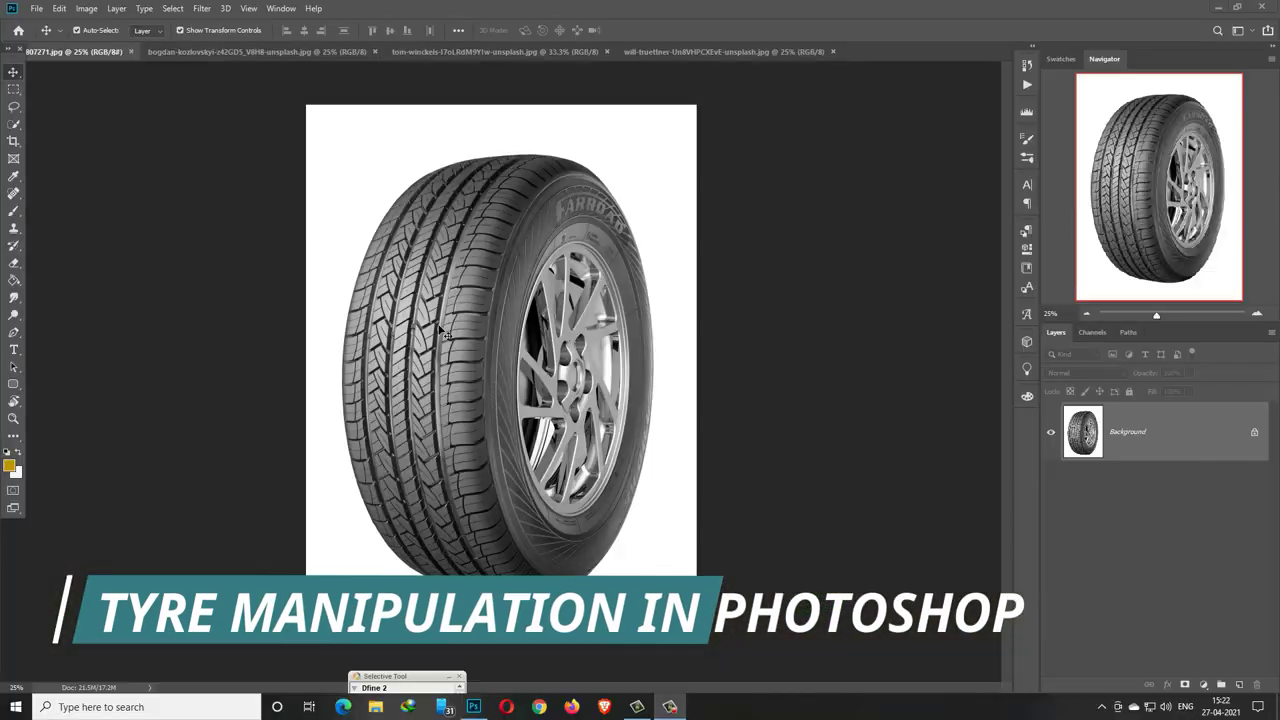
# Step: With the Pen tool at 200% zoom, start a curved path along the tyre's bottom edge
pyautogui.click(15, 333)
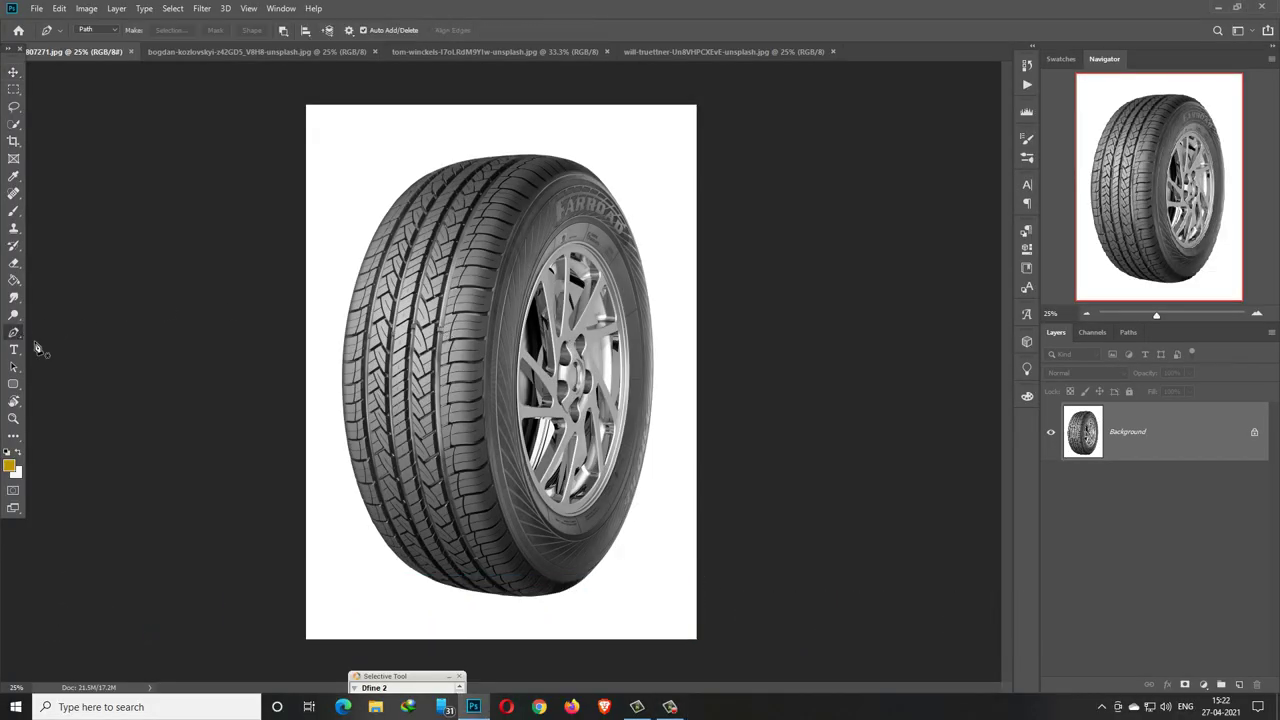
pyautogui.hotkey('ctrl', '+')
pyautogui.hotkey('ctrl', '+')
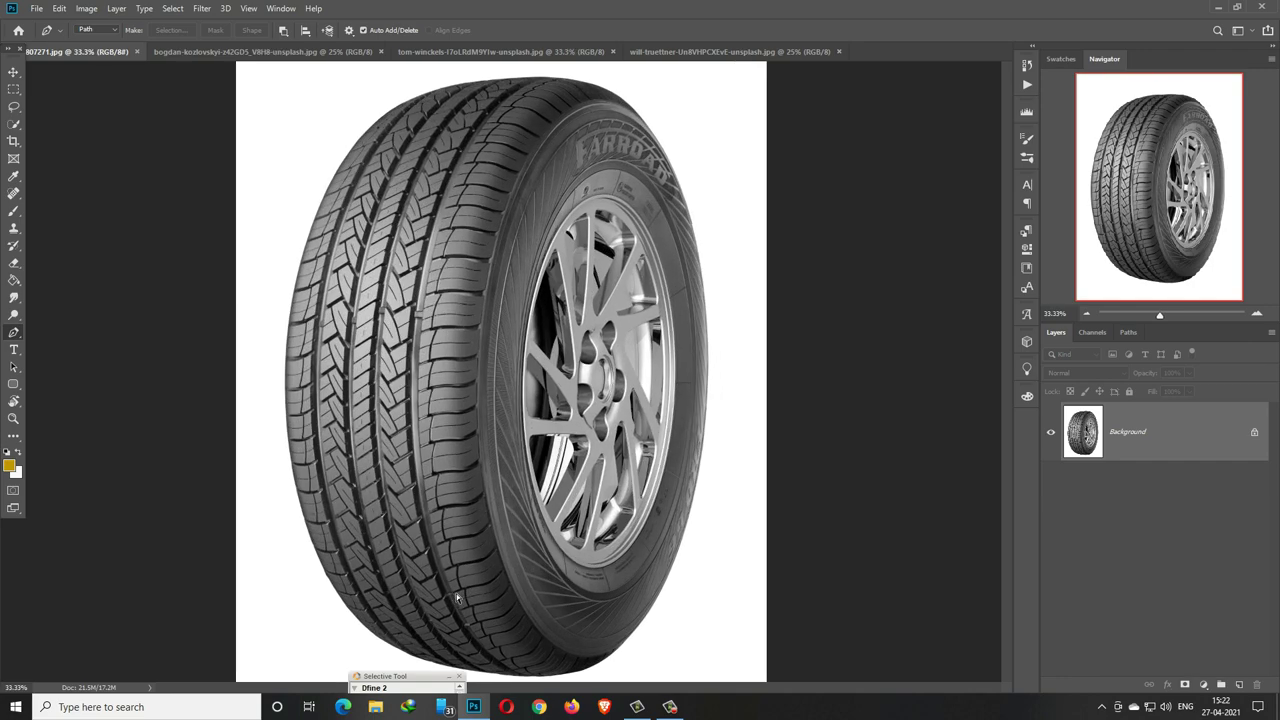
pyautogui.hotkey('ctrl', '+')
pyautogui.hotkey('ctrl', '+')
pyautogui.hotkey('ctrl', '+')
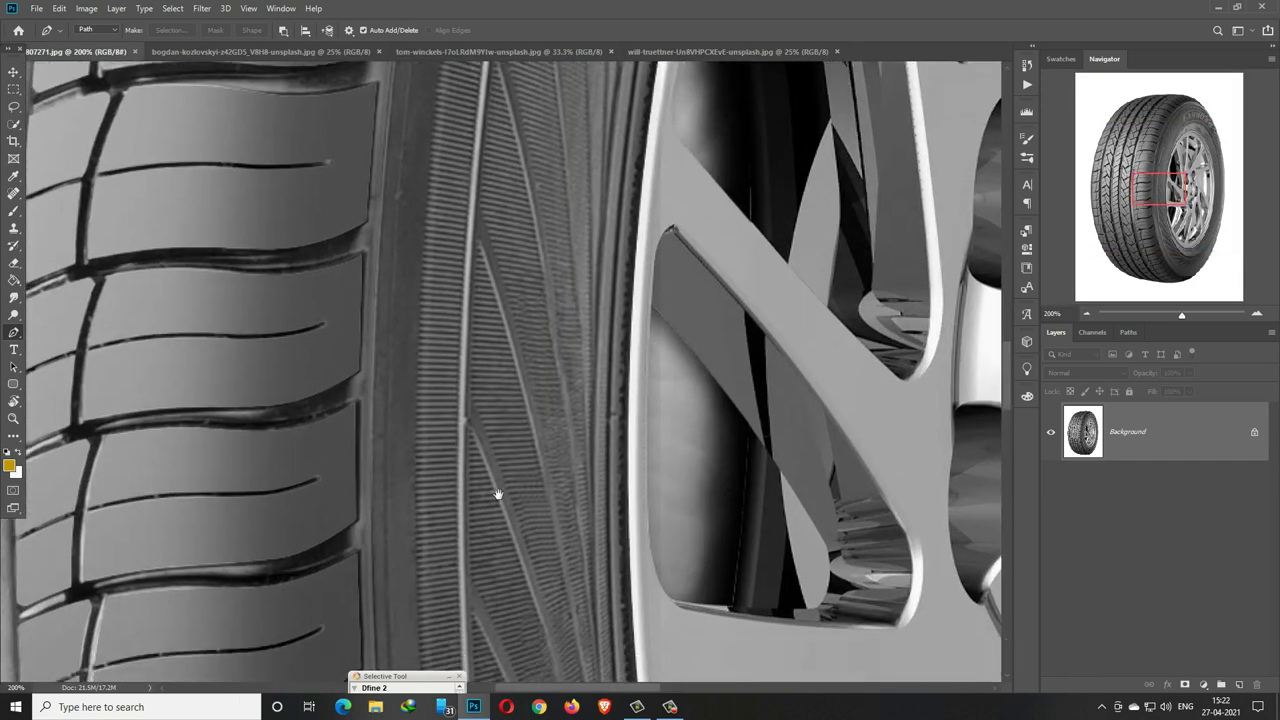
pyautogui.moveTo(508, 560)
pyautogui.mouseDown()
pyautogui.moveTo(597, 180)
pyautogui.moveTo(735, 477)
pyautogui.moveTo(571, 217)
pyautogui.moveTo(537, 343)
pyautogui.moveTo(546, 366)
pyautogui.mouseUp()
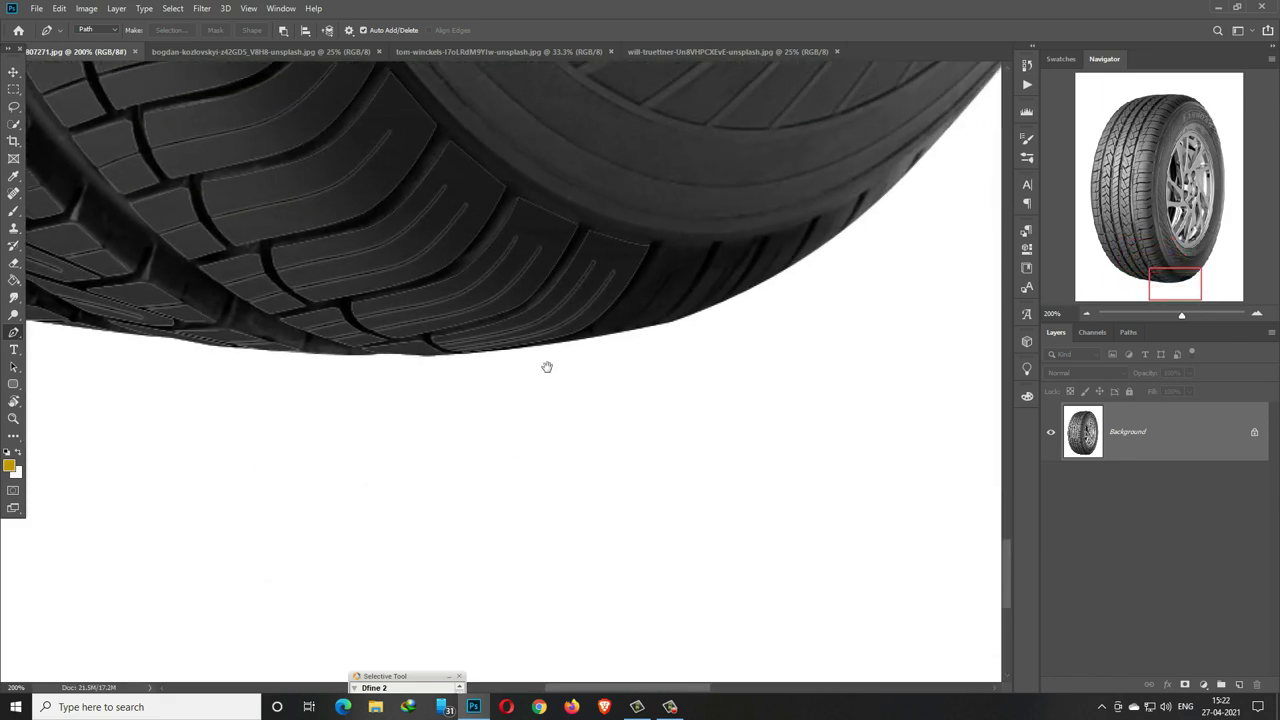
pyautogui.click(975, 104)
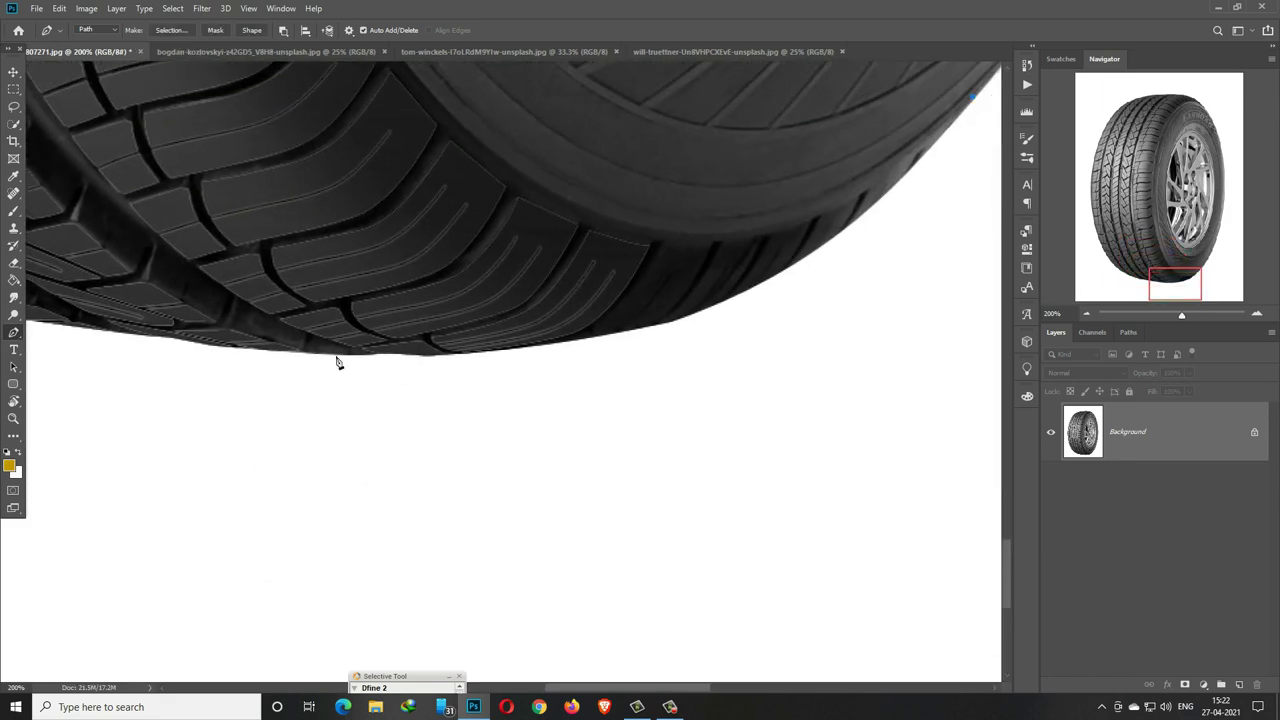
pyautogui.moveTo(336, 356); pyautogui.dragTo(622, 244)
pyautogui.moveTo(700, 312); pyautogui.dragTo(866, 242)
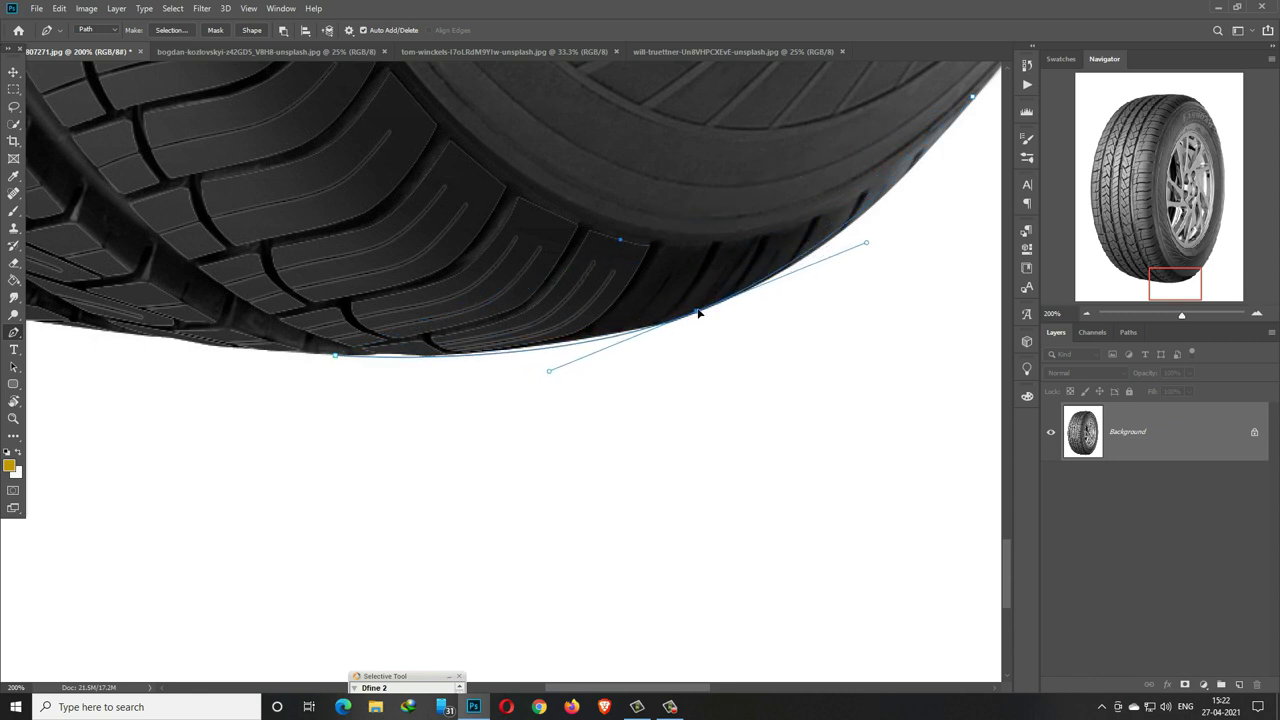
pyautogui.click(491, 353)
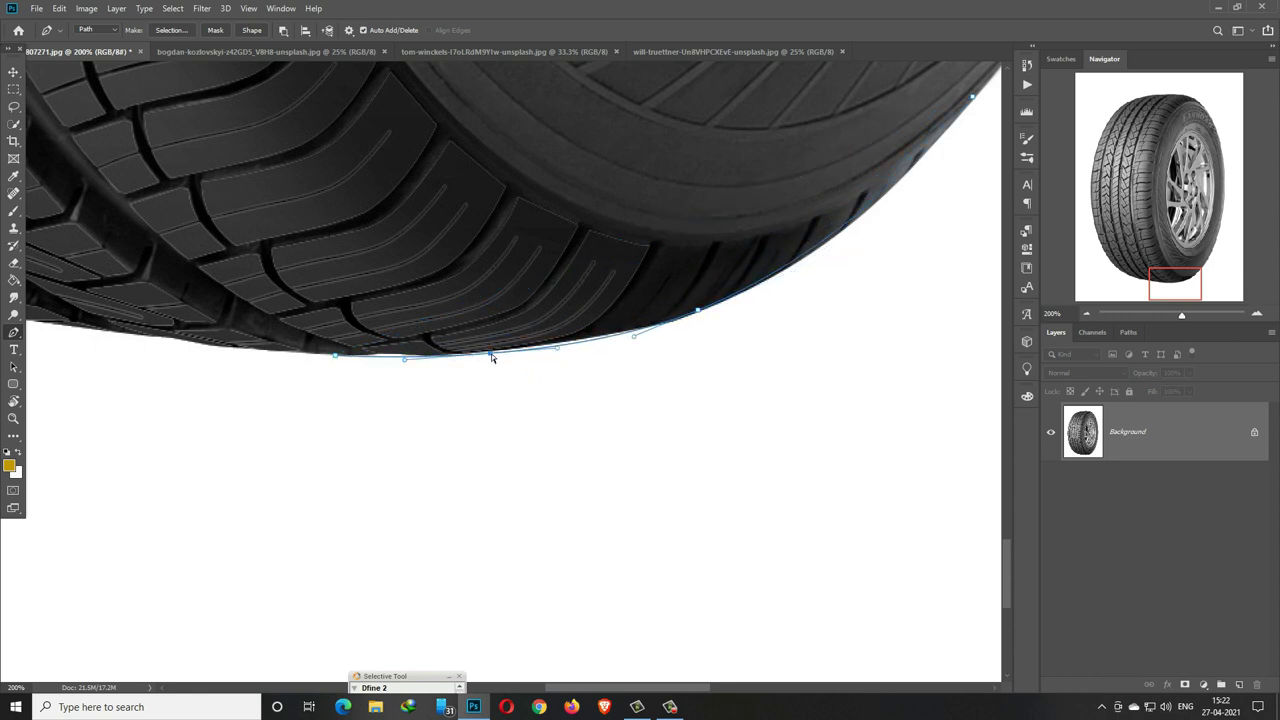
pyautogui.moveTo(484, 353); pyautogui.dragTo(475, 350)
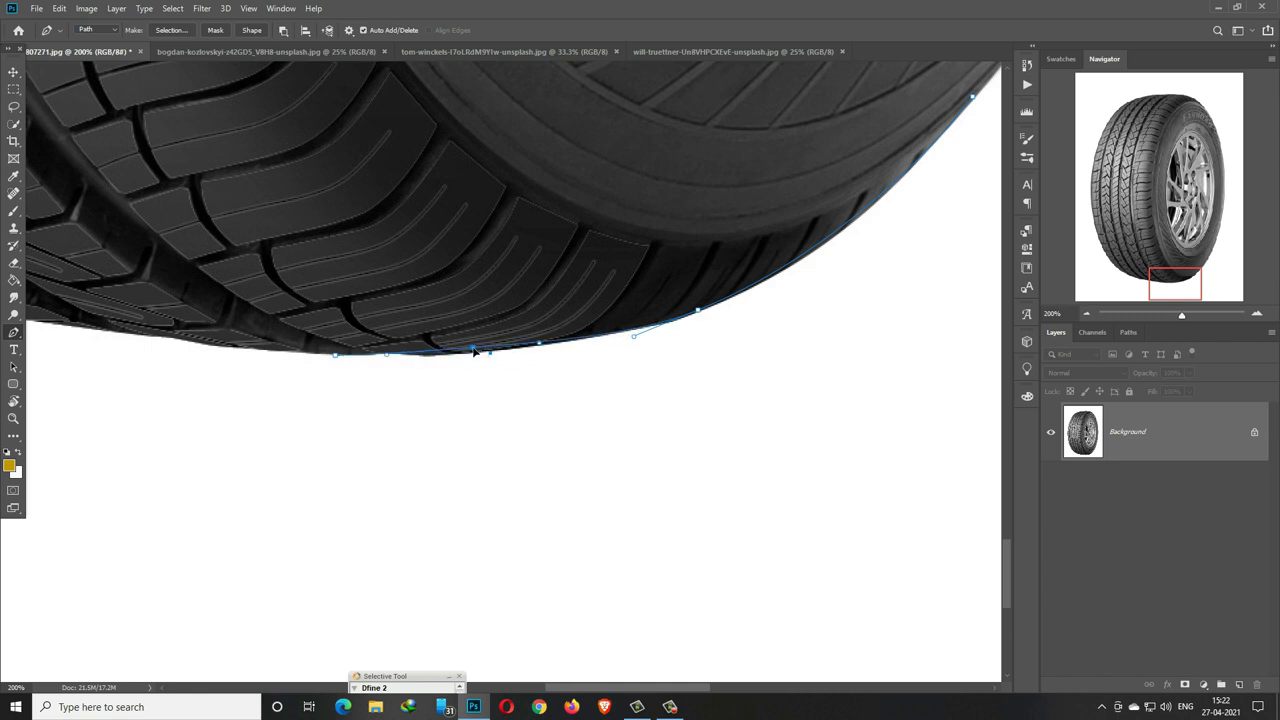
# Step: Extend the curved path along the bottom edge toward the tyre's lower-left side
pyautogui.moveTo(383, 367); pyautogui.dragTo(777, 354)
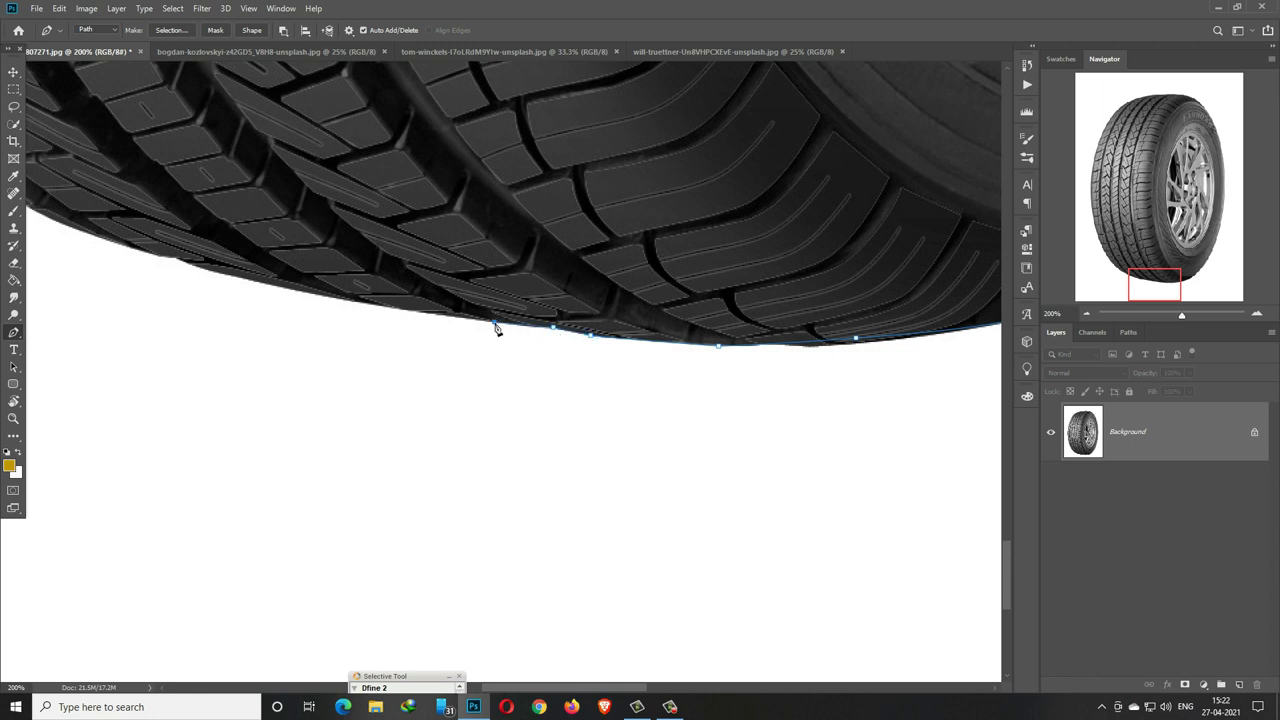
pyautogui.click(178, 260)
pyautogui.moveTo(322, 292); pyautogui.dragTo(307, 296)
pyautogui.moveTo(296, 293); pyautogui.dragTo(760, 432)
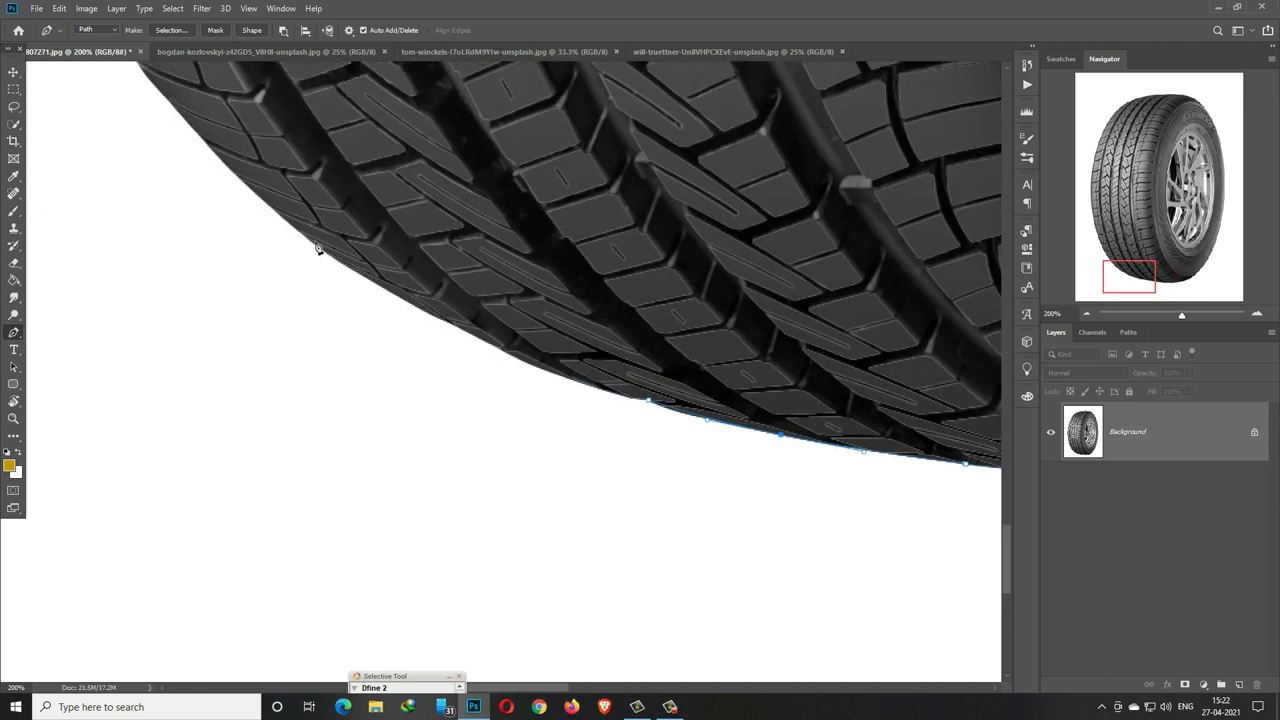
pyautogui.click(285, 219)
pyautogui.moveTo(462, 308); pyautogui.dragTo(453, 325)
pyautogui.click(566, 375)
pyautogui.moveTo(563, 375); pyautogui.dragTo(557, 381)
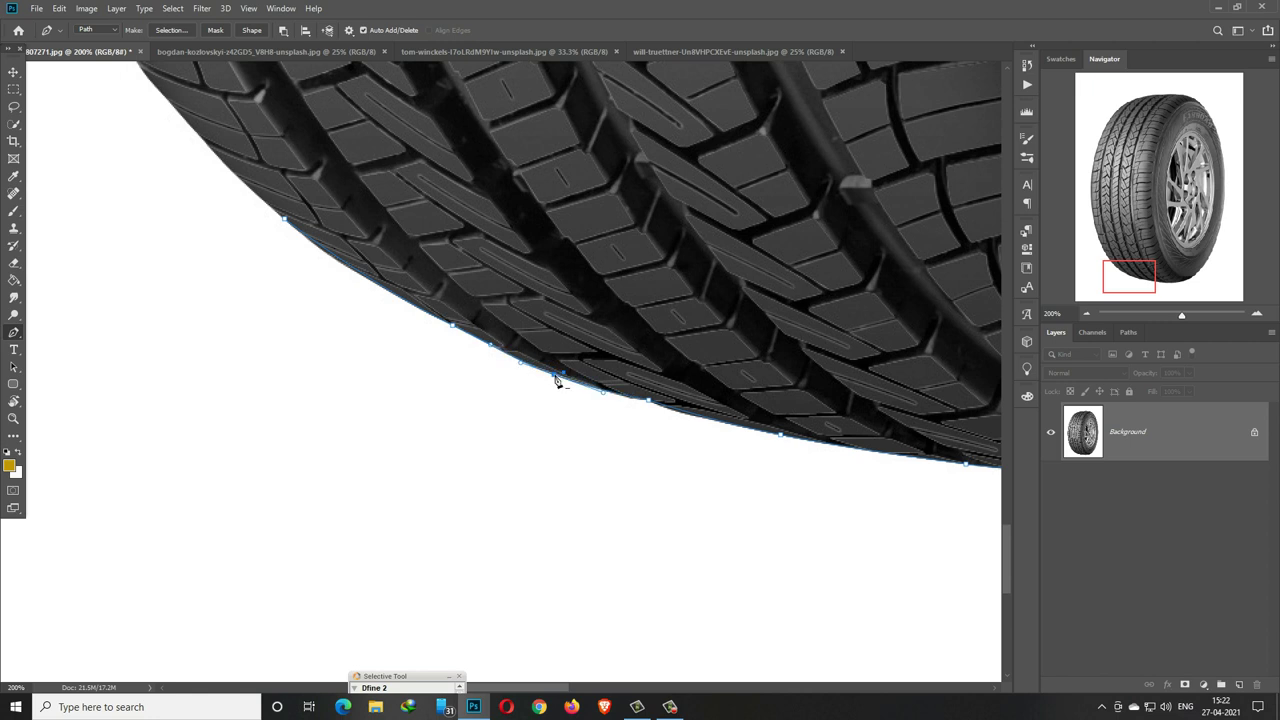
pyautogui.moveTo(427, 282); pyautogui.dragTo(770, 600)
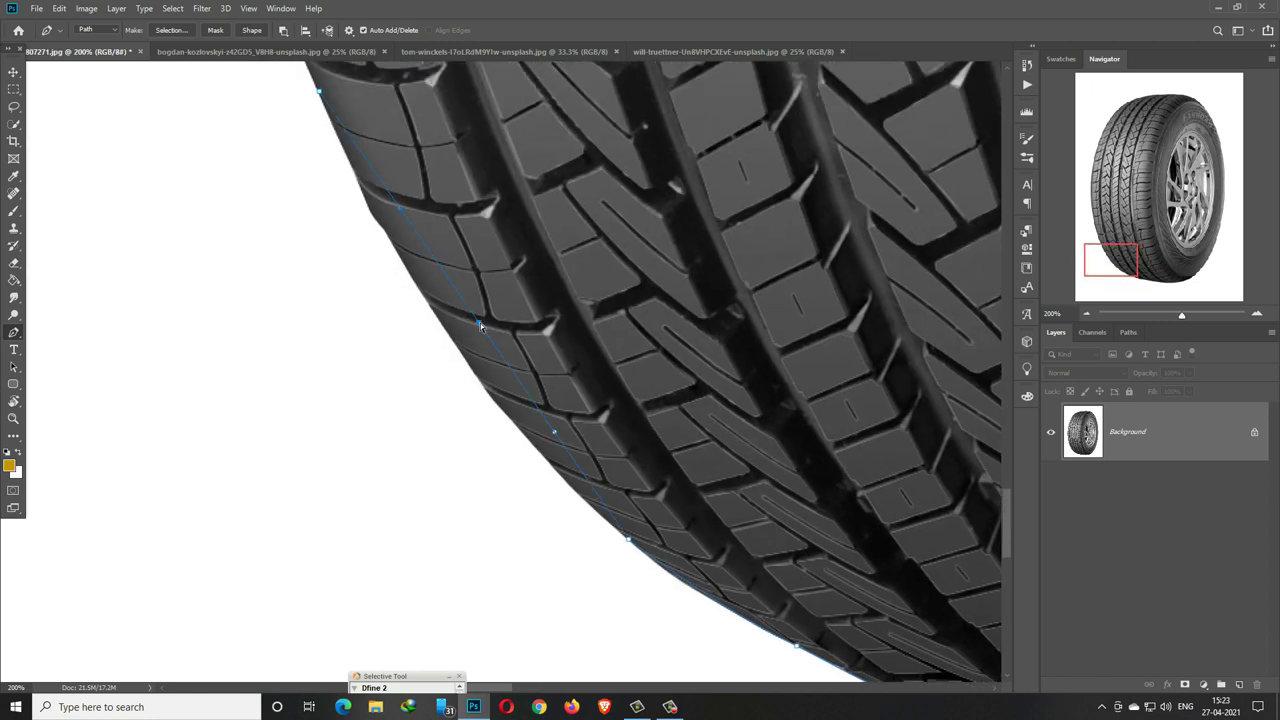
# Step: Refine the lower curve and extend the path up the tyre's left edge
pyautogui.moveTo(480, 323); pyautogui.dragTo(450, 335)
pyautogui.moveTo(550, 455); pyautogui.dragTo(525, 437)
pyautogui.moveTo(506, 300); pyautogui.dragTo(745, 644)
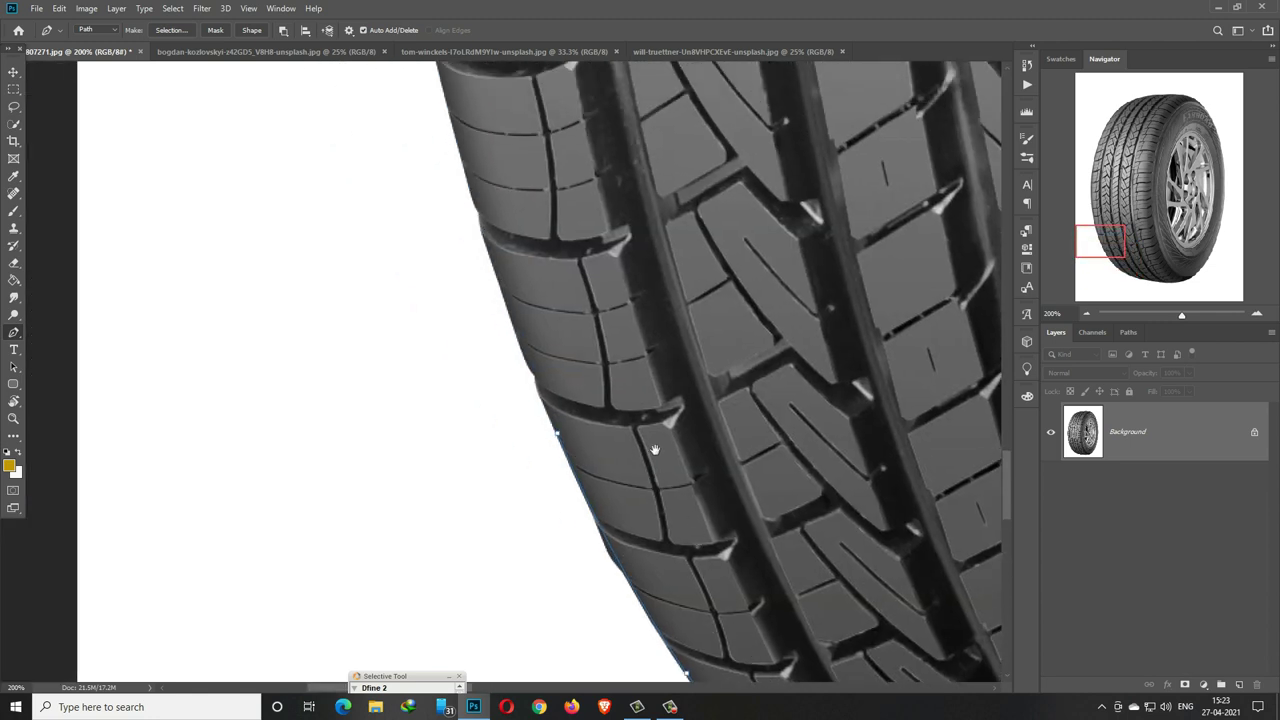
pyautogui.moveTo(655, 450); pyautogui.dragTo(666, 484)
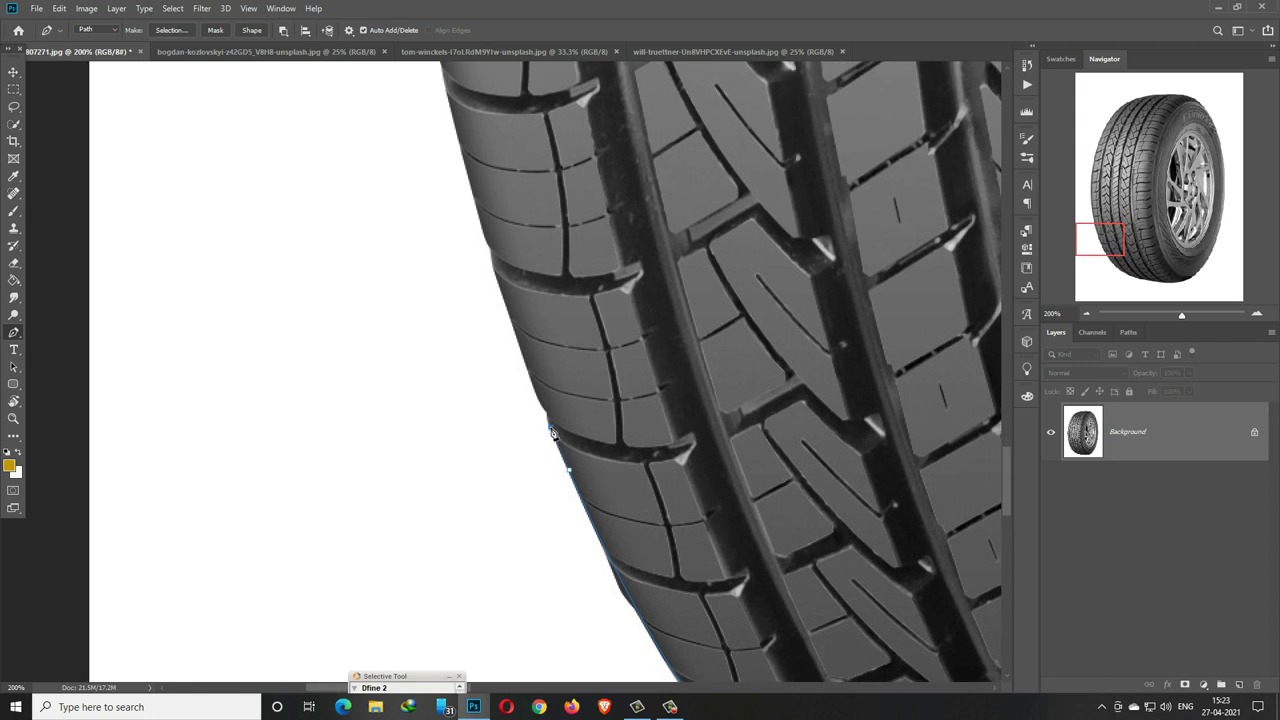
pyautogui.click(490, 252)
pyautogui.moveTo(551, 320); pyautogui.dragTo(670, 610)
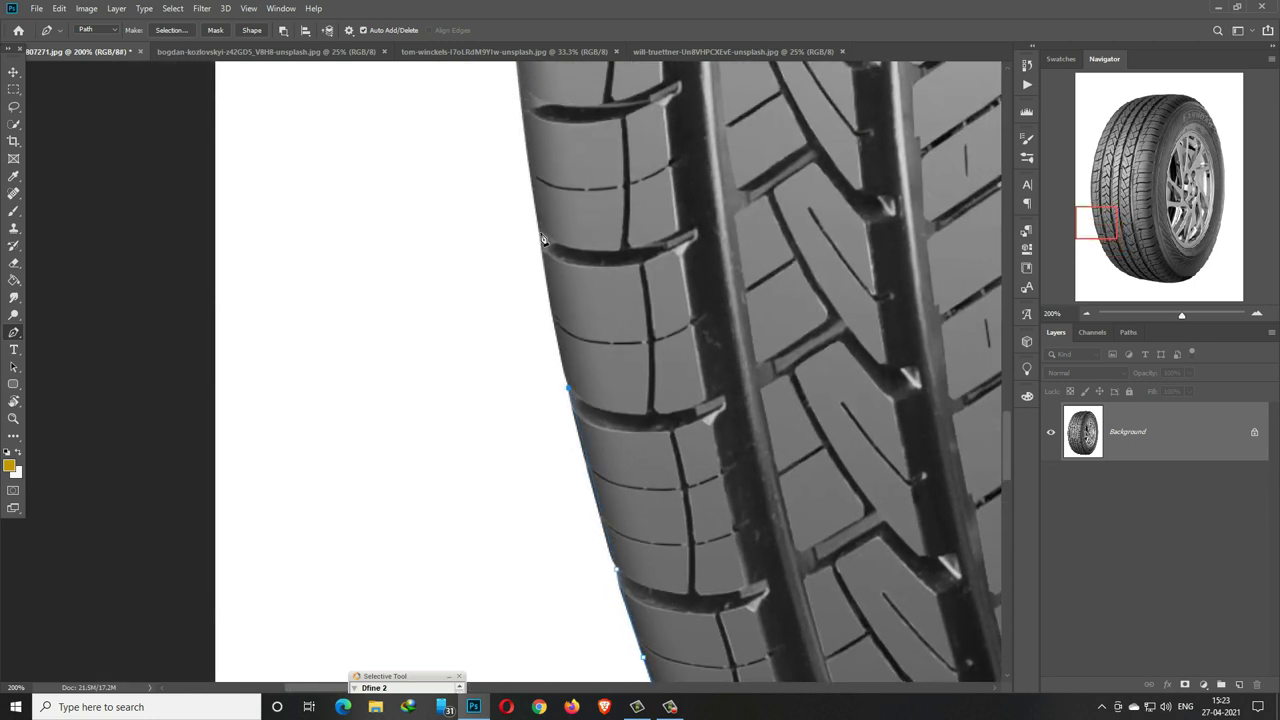
pyautogui.moveTo(556, 254); pyautogui.dragTo(630, 527)
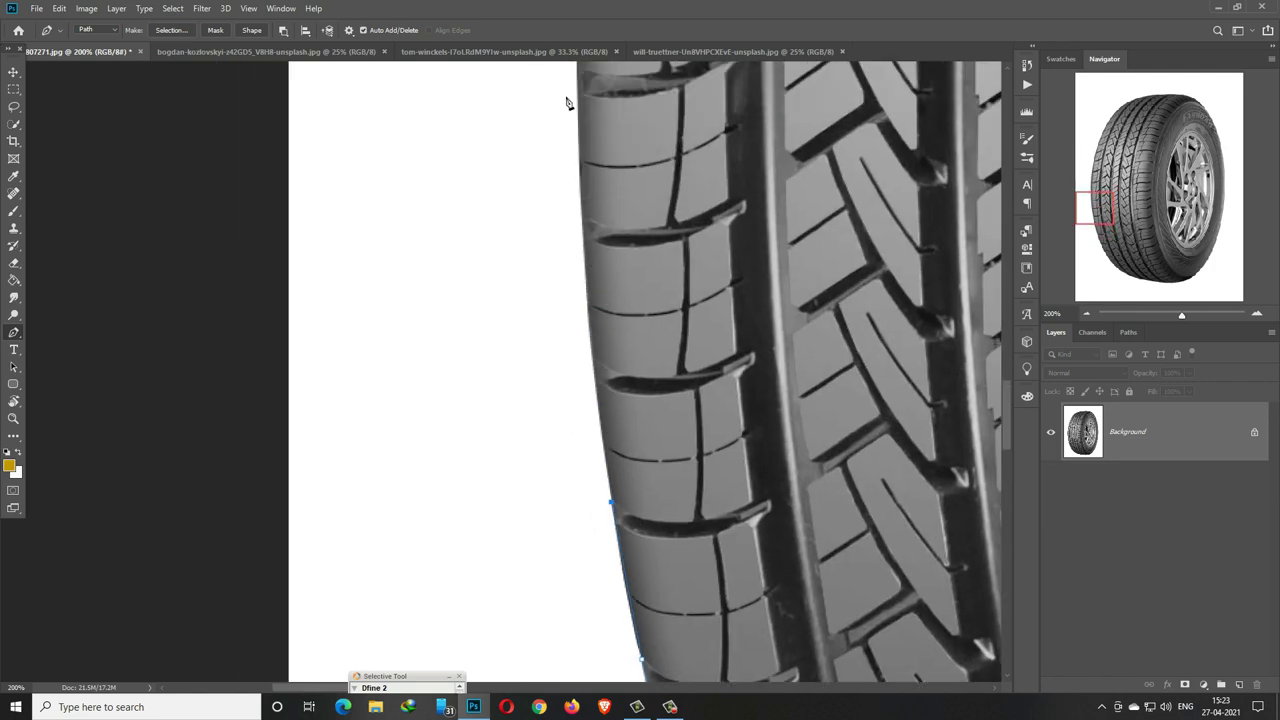
pyautogui.click(600, 334)
pyautogui.moveTo(646, 289); pyautogui.dragTo(665, 519)
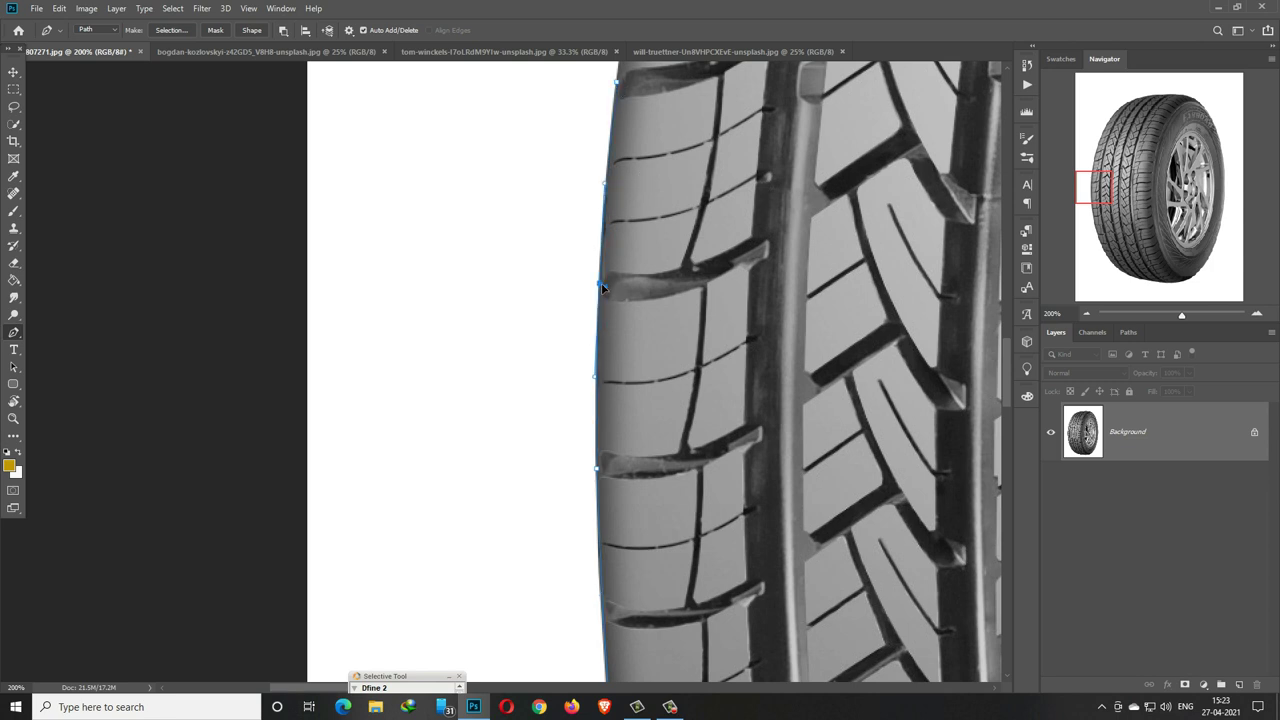
pyautogui.moveTo(601, 283); pyautogui.dragTo(604, 668)
# Step: Carry the path over the upper-left shoulder onto the tyre's top tread edge
pyautogui.click(652, 83)
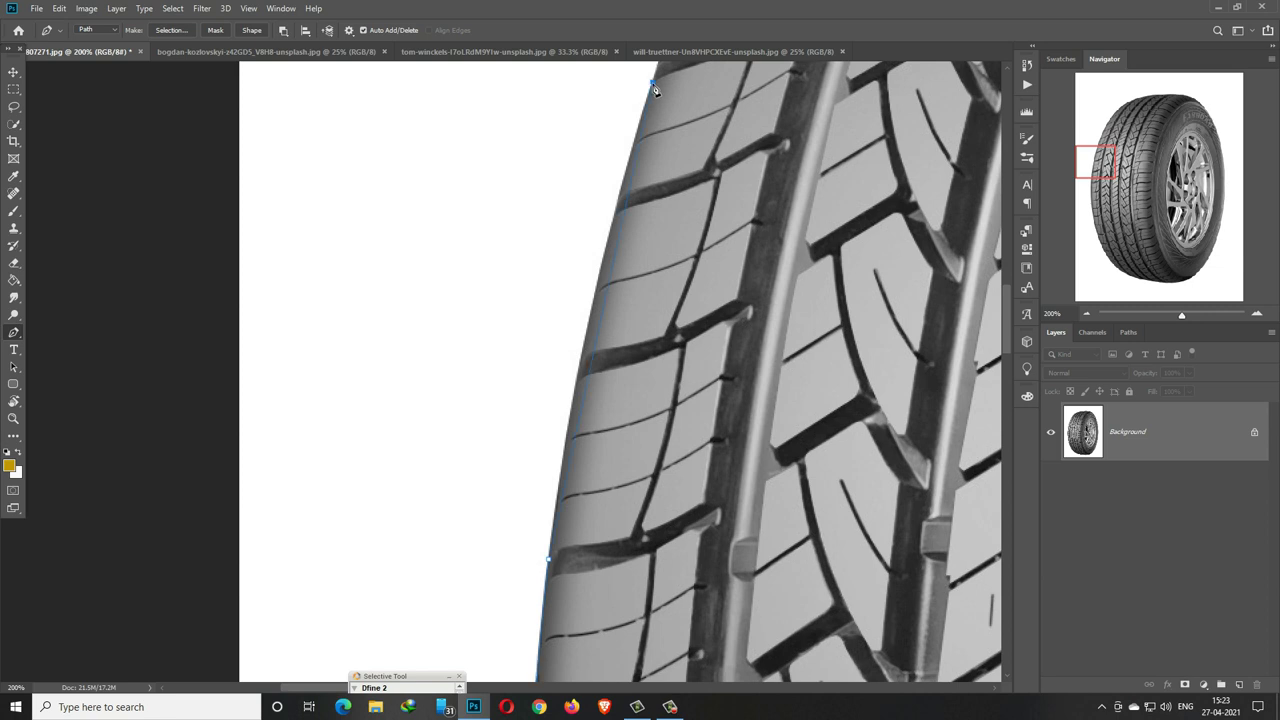
pyautogui.moveTo(606, 303)
pyautogui.mouseDown()
pyautogui.moveTo(594, 313)
pyautogui.moveTo(637, 614)
pyautogui.mouseUp()
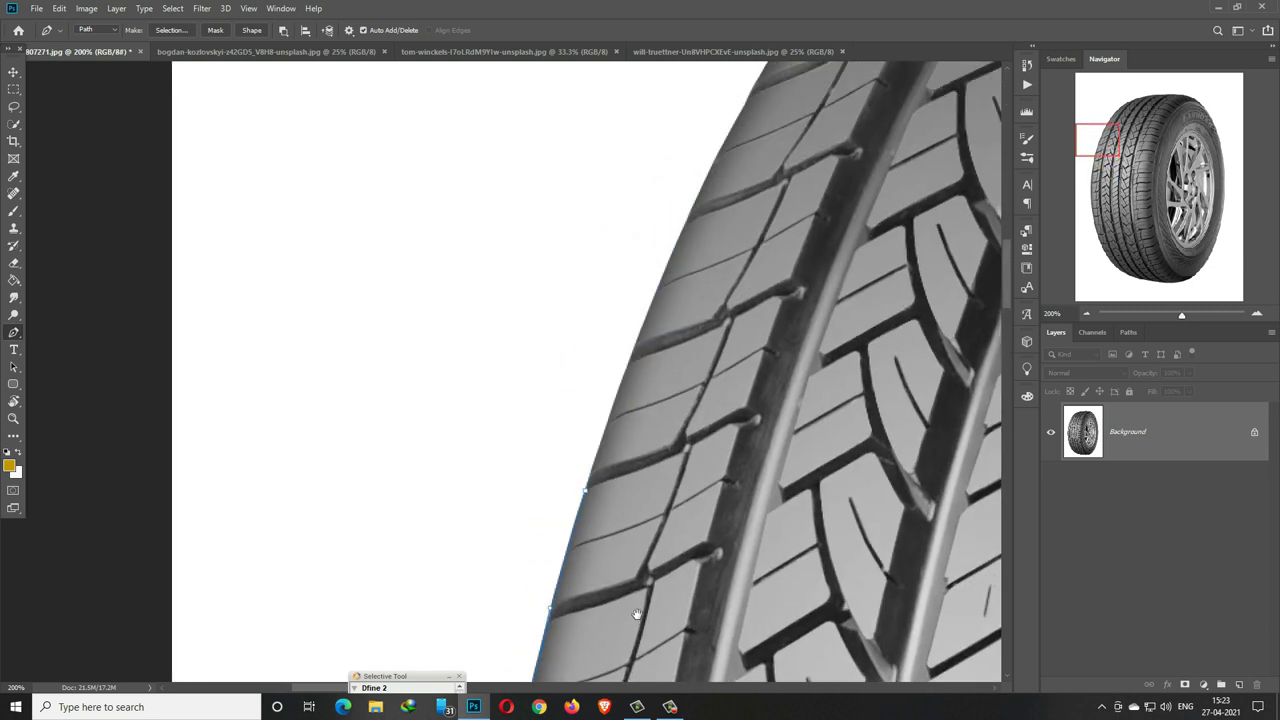
pyautogui.click(760, 78)
pyautogui.moveTo(679, 257); pyautogui.dragTo(673, 259)
pyautogui.scroll(3, 765, 228)
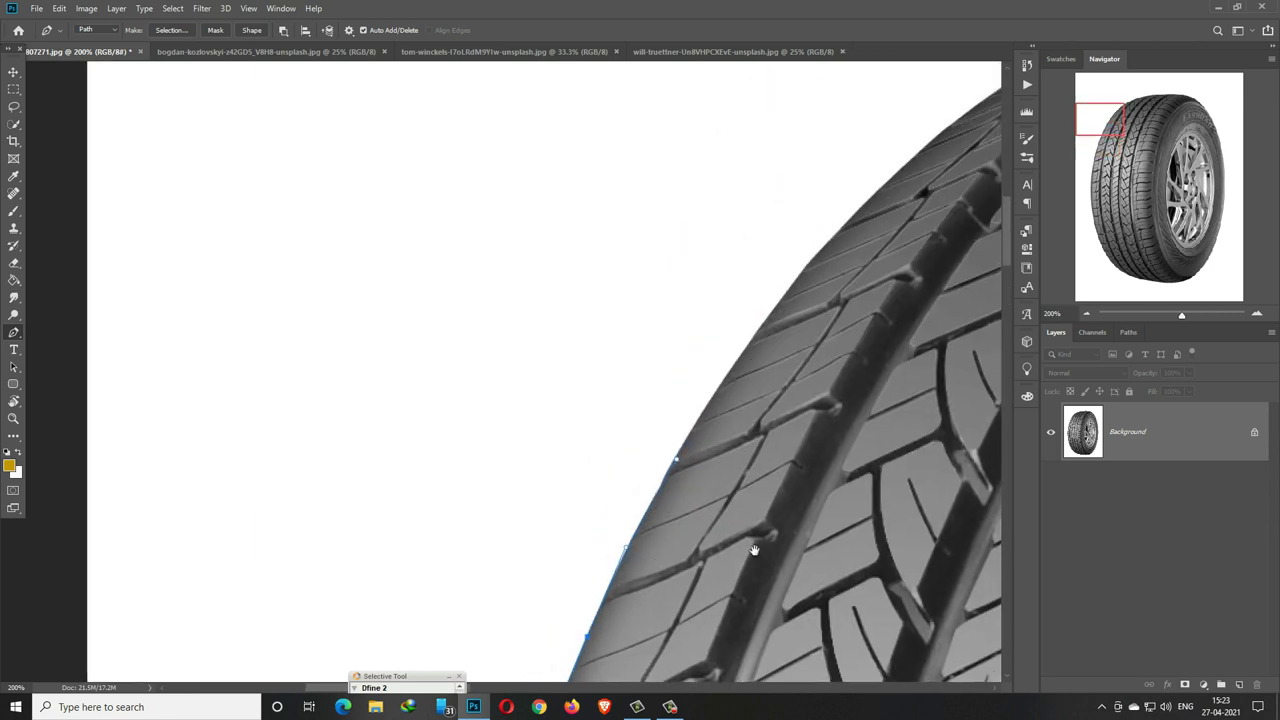
pyautogui.click(955, 125)
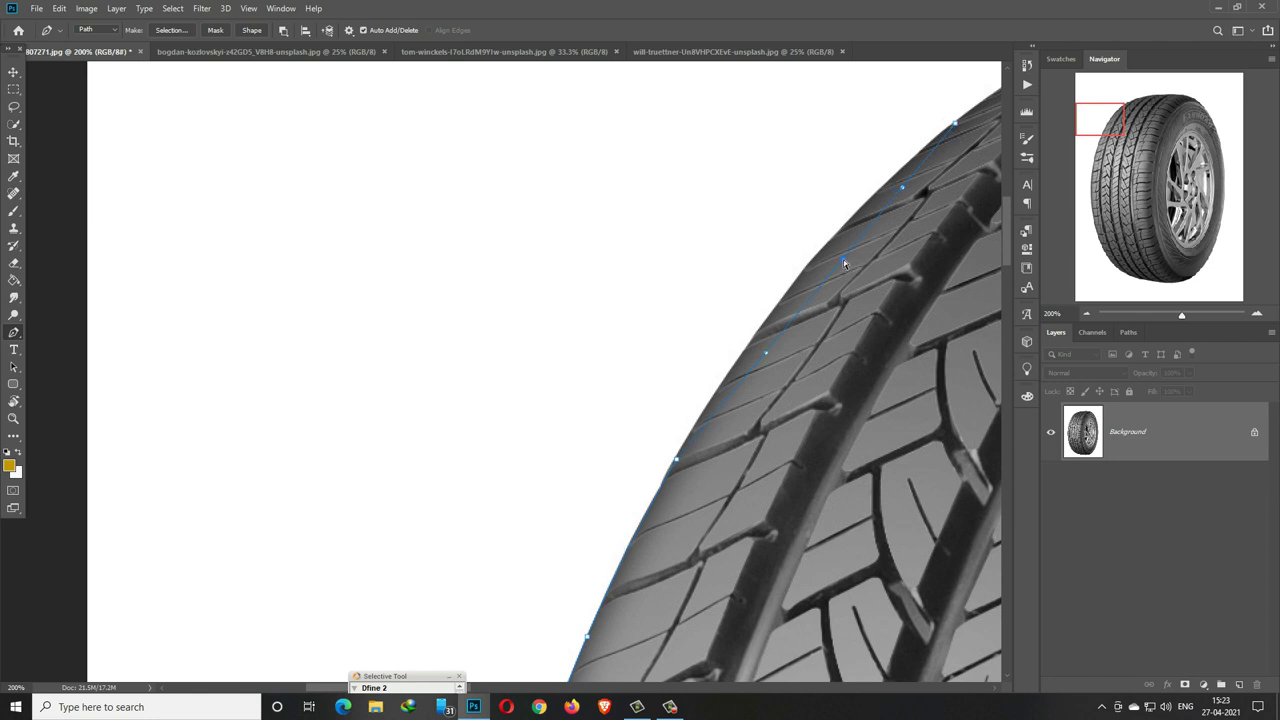
pyautogui.moveTo(843, 259); pyautogui.dragTo(806, 270)
pyautogui.scroll(2, 918, 243)
pyautogui.hscroll(3, 918, 243)
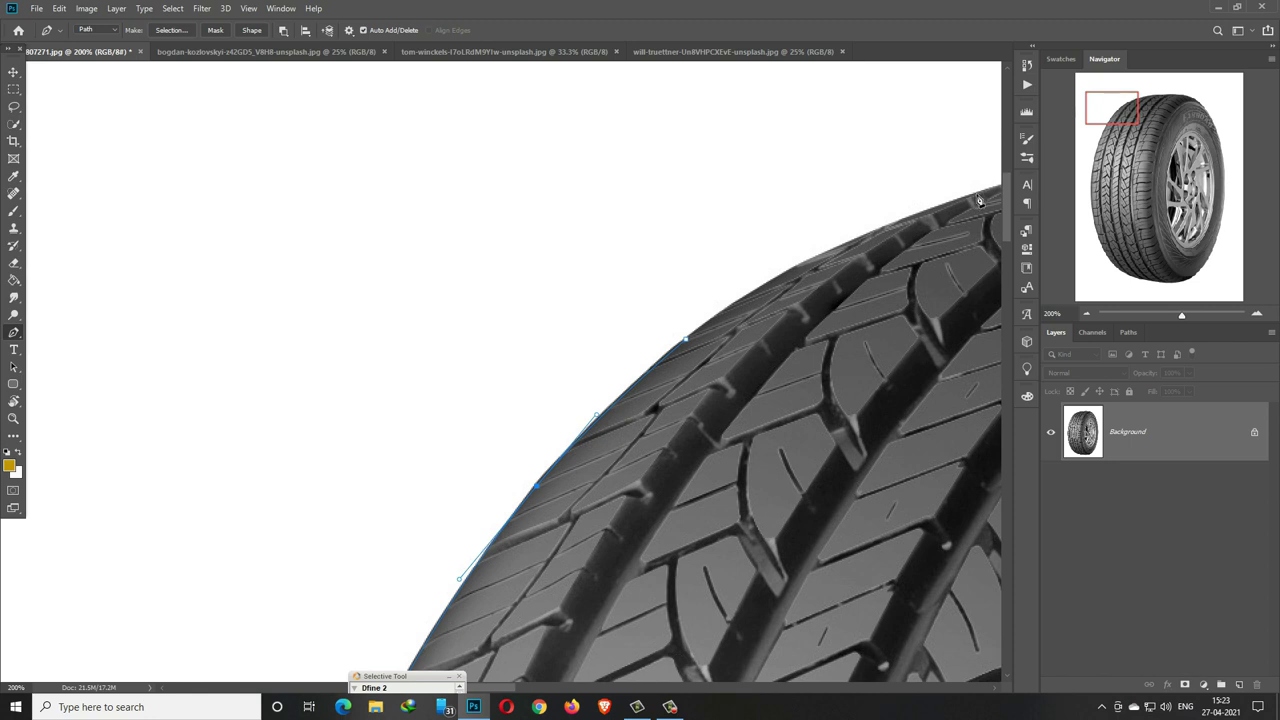
# Step: Resume the path and trace it along the tyre's top tread edge
pyautogui.click(978, 195)
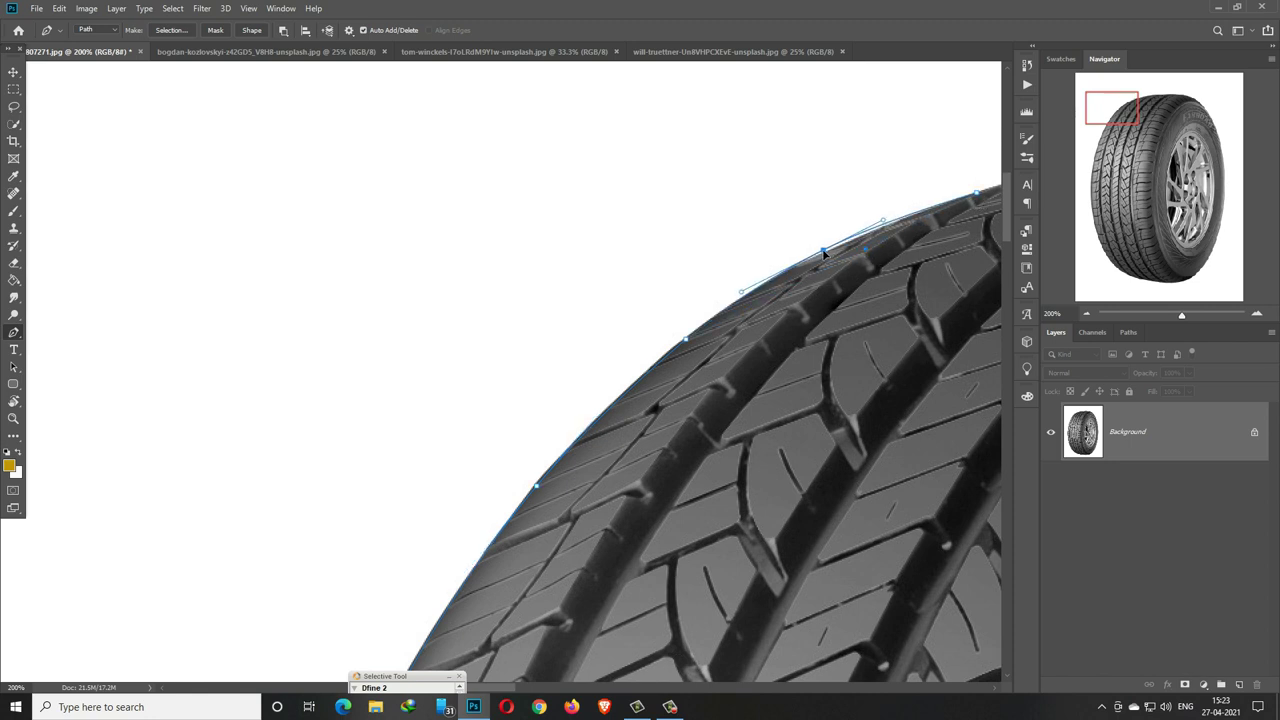
pyautogui.moveTo(922, 279); pyautogui.dragTo(512, 429)
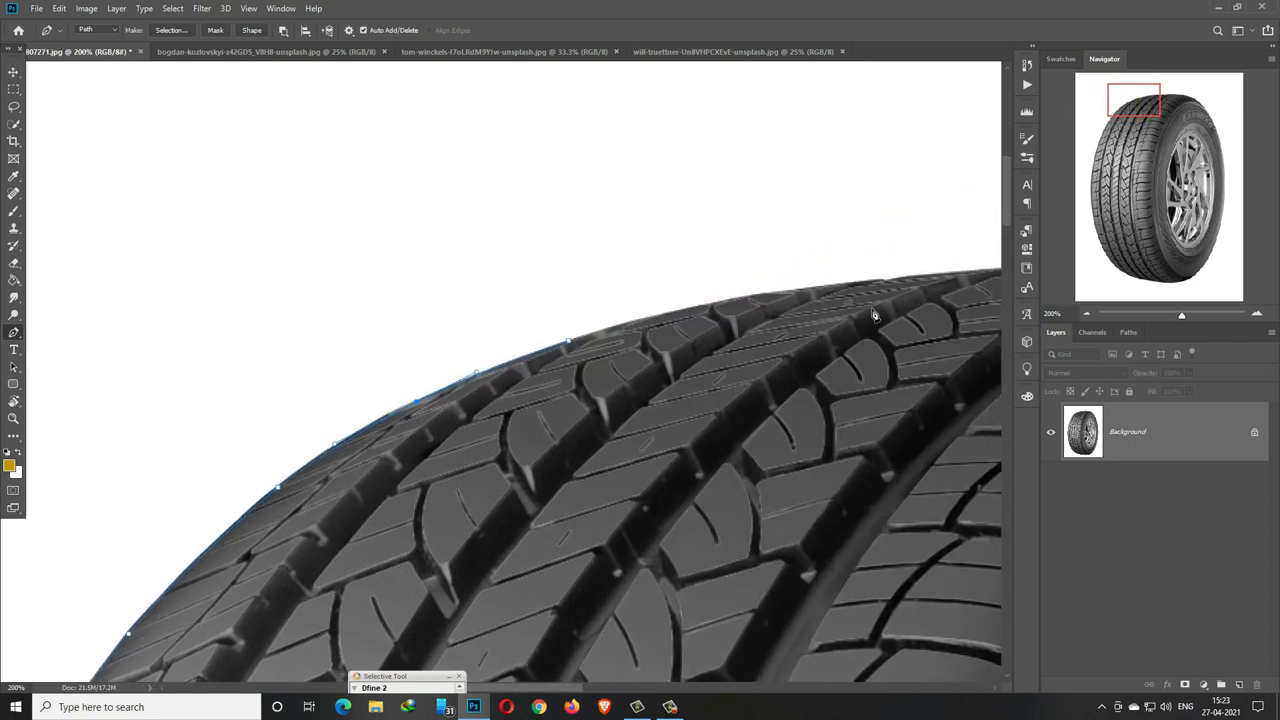
pyautogui.click(884, 282)
pyautogui.moveTo(752, 305); pyautogui.dragTo(732, 300)
pyautogui.moveTo(835, 326); pyautogui.dragTo(381, 398)
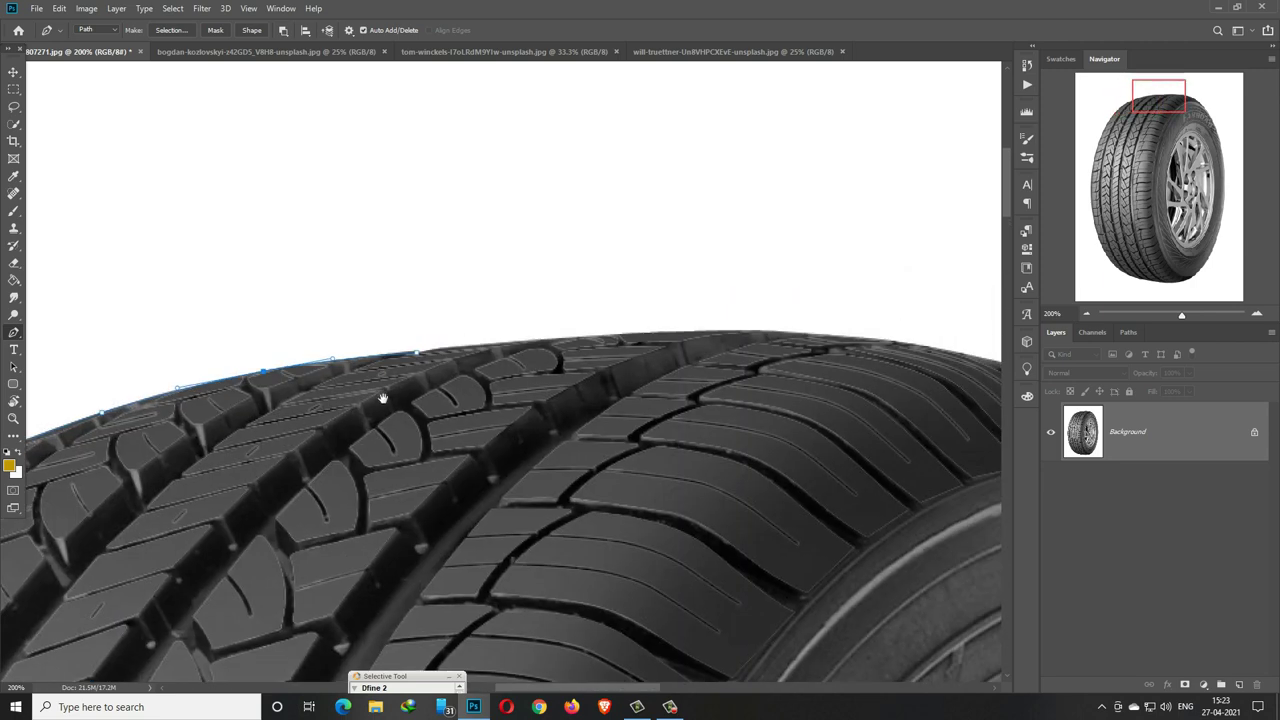
pyautogui.click(900, 343)
pyautogui.moveTo(702, 349); pyautogui.dragTo(702, 332)
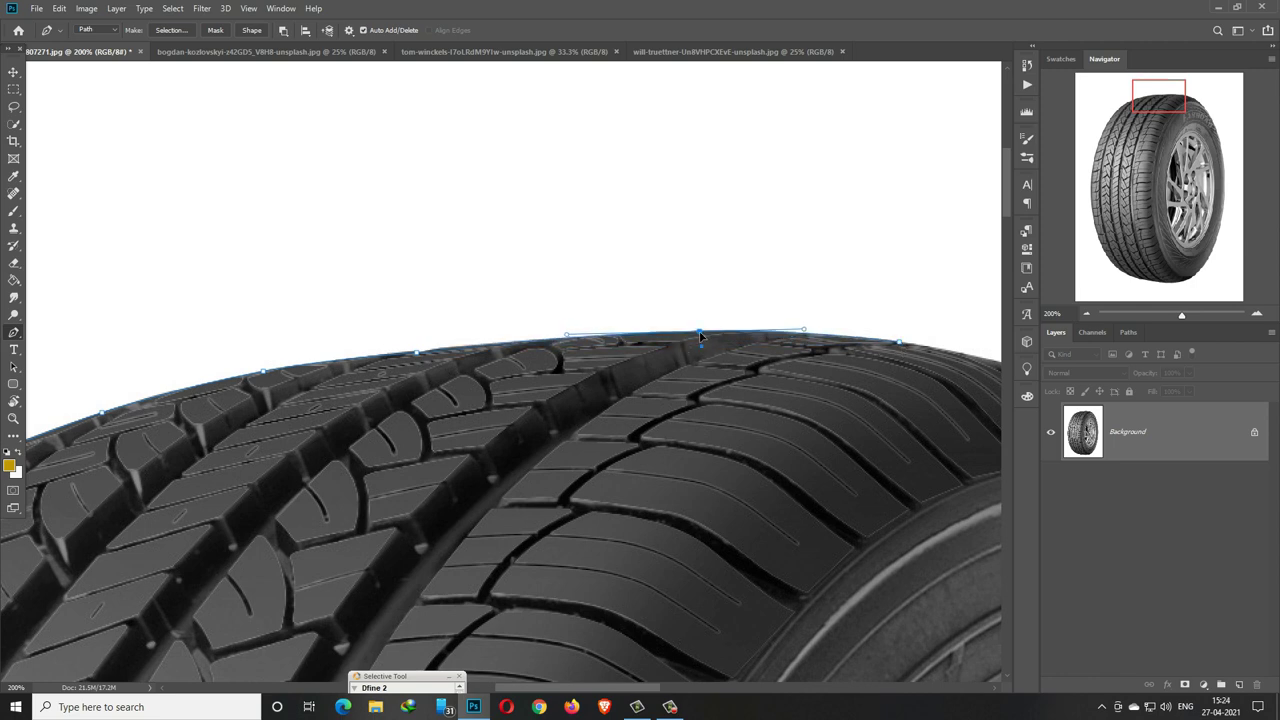
# Step: Round the path over the tyre's upper-right shoulder onto its right side
pyautogui.moveTo(851, 394); pyautogui.dragTo(243, 371)
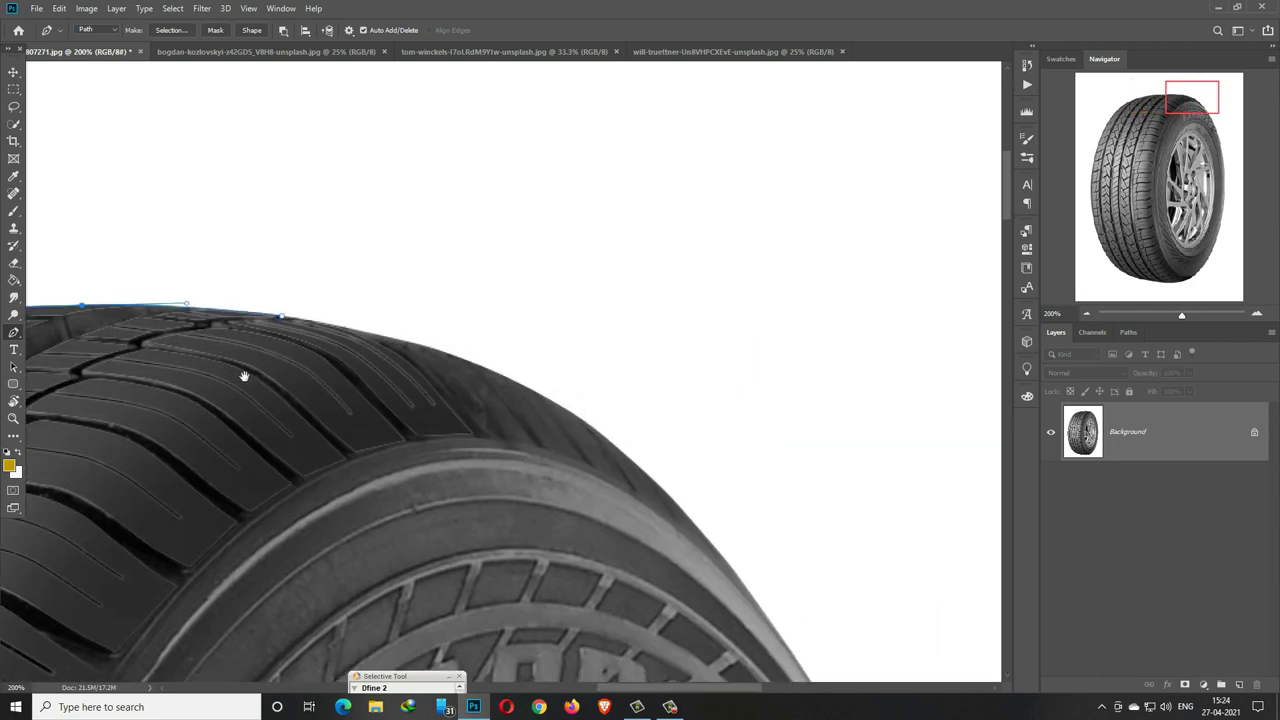
pyautogui.click(729, 566)
pyautogui.moveTo(540, 458)
pyautogui.mouseDown()
pyautogui.moveTo(558, 410)
pyautogui.moveTo(541, 396)
pyautogui.mouseUp()
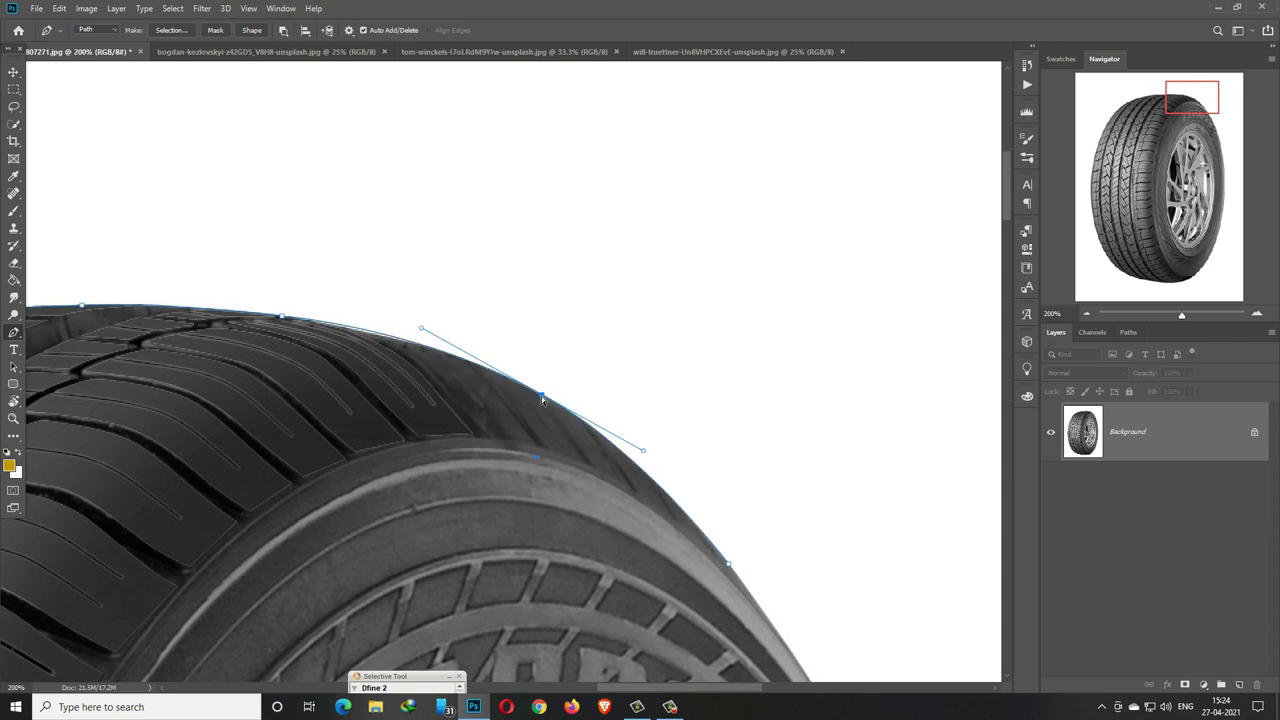
pyautogui.click(374, 334)
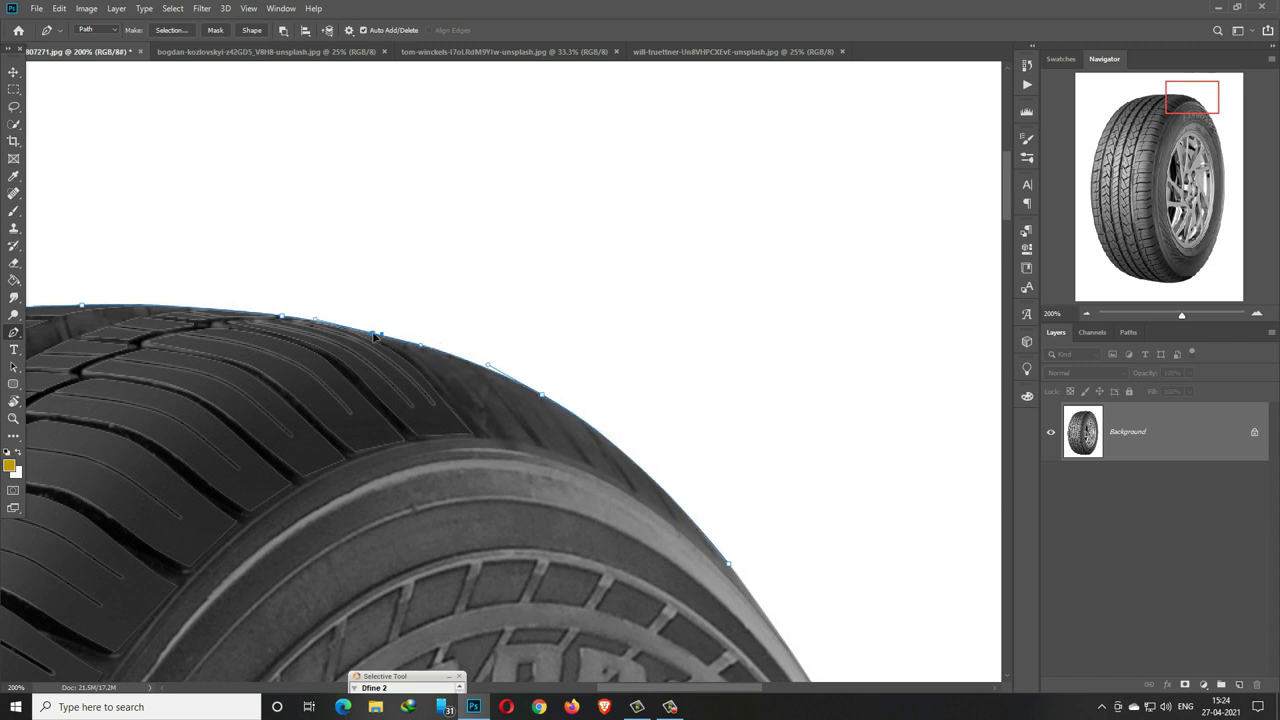
pyautogui.scroll(-5, 690, 572)
pyautogui.hscroll(5, 690, 572)
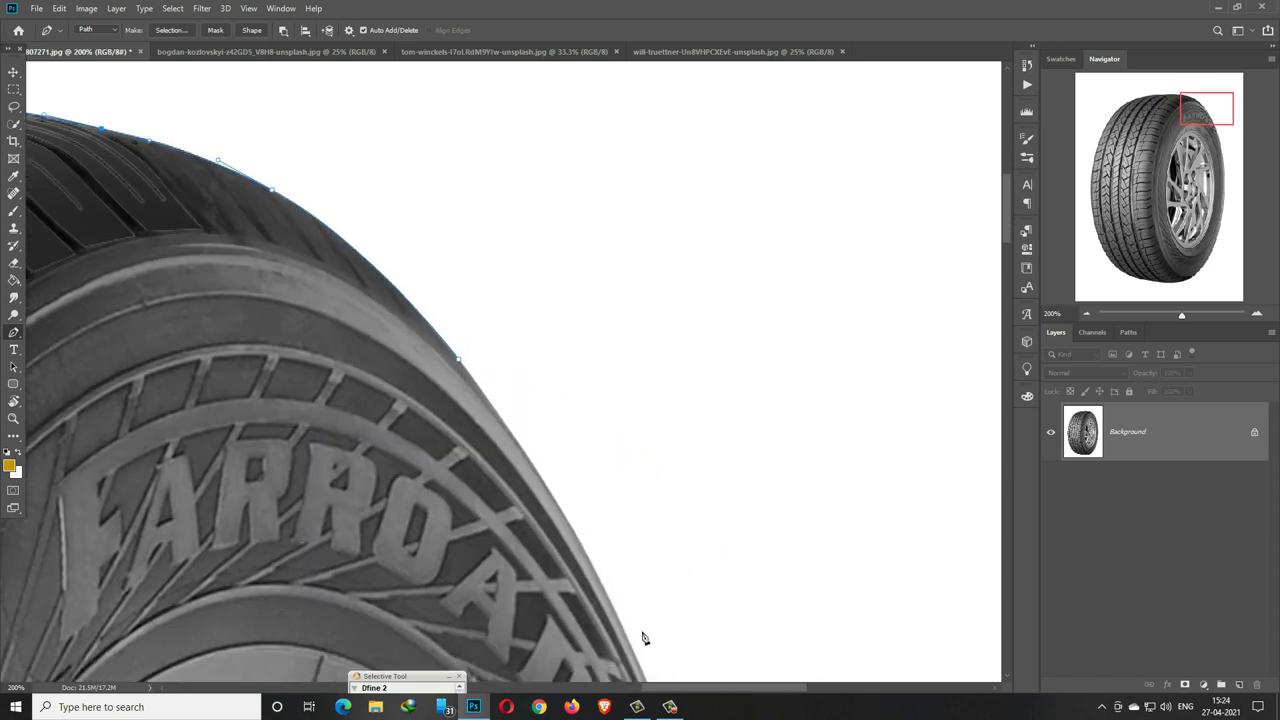
# Step: Extend the path down the tyre's right side with curved anchors
pyautogui.click(643, 674)
pyautogui.moveTo(554, 523); pyautogui.dragTo(559, 512)
pyautogui.scroll(-5, 560, 513)
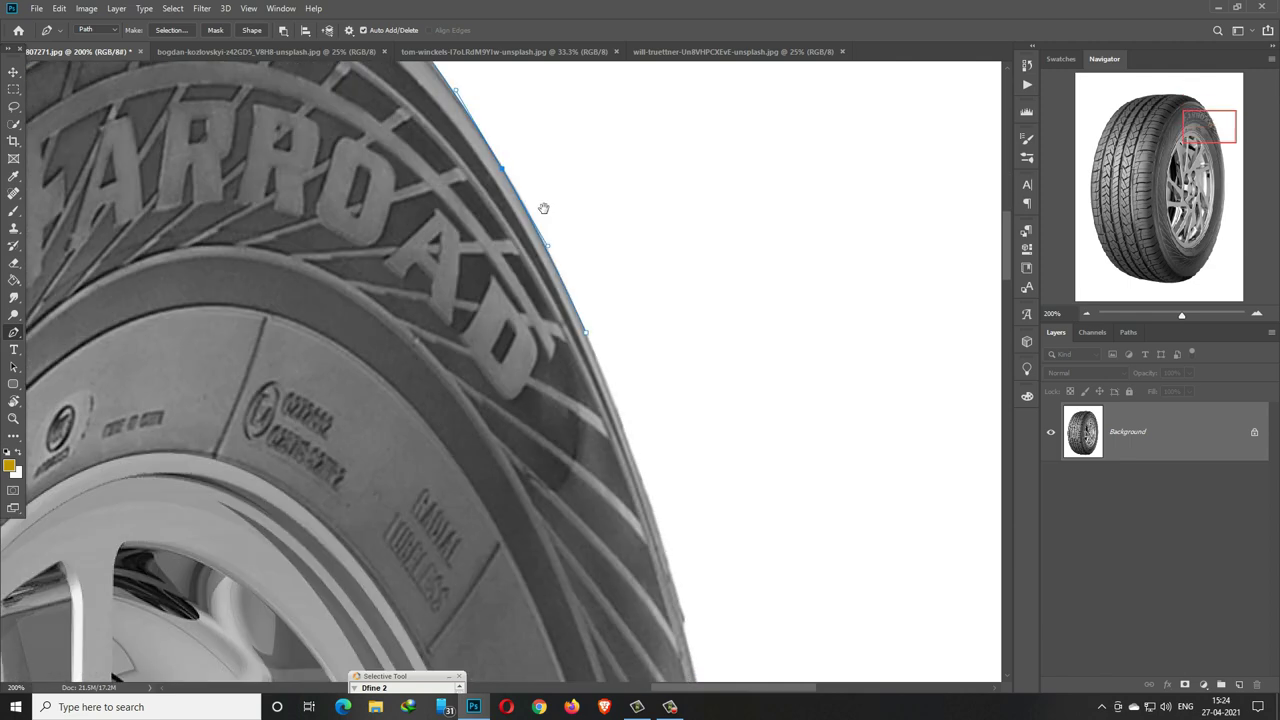
pyautogui.scroll(-3, 600, 480)
pyautogui.click(711, 661)
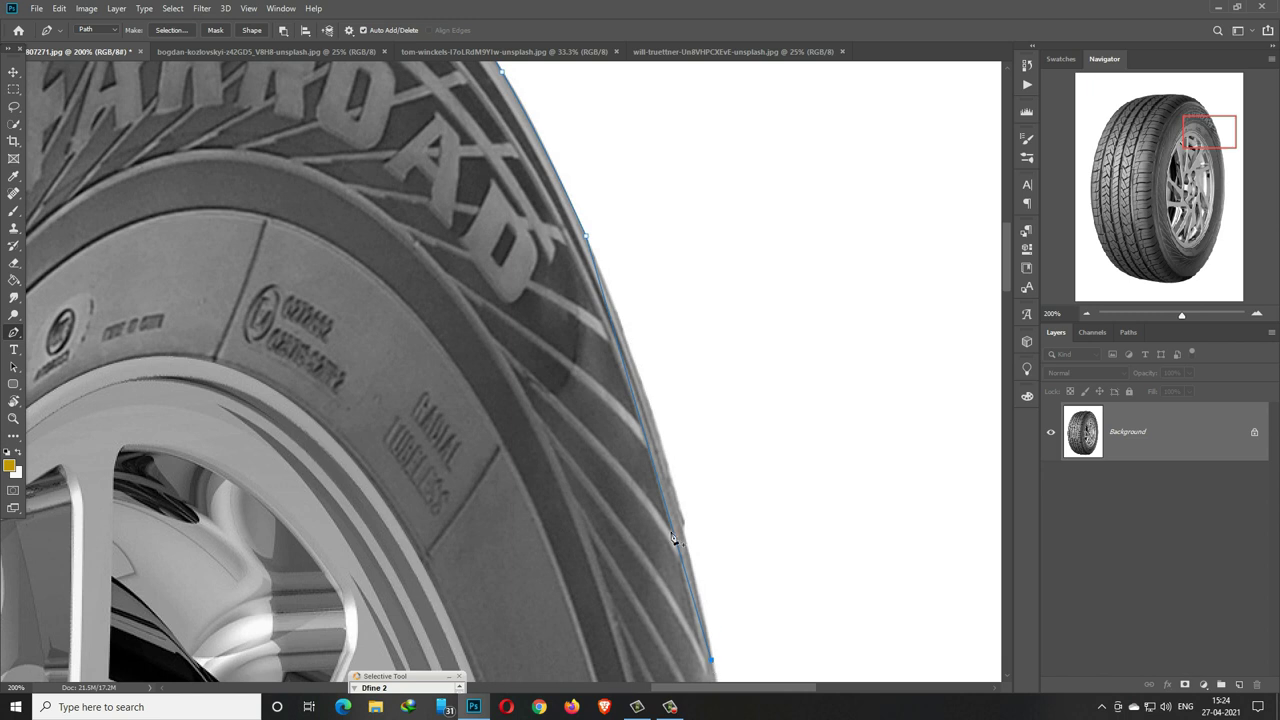
pyautogui.moveTo(673, 531); pyautogui.dragTo(679, 512)
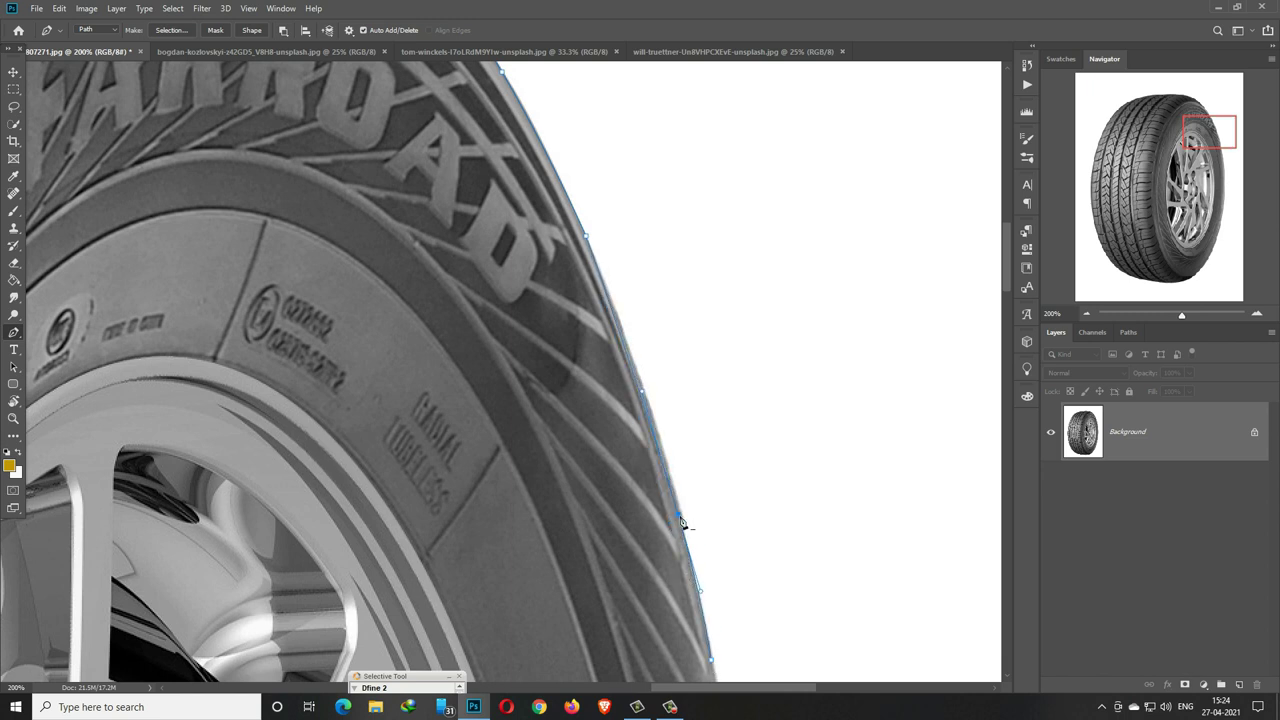
pyautogui.moveTo(671, 546); pyautogui.dragTo(659, 460)
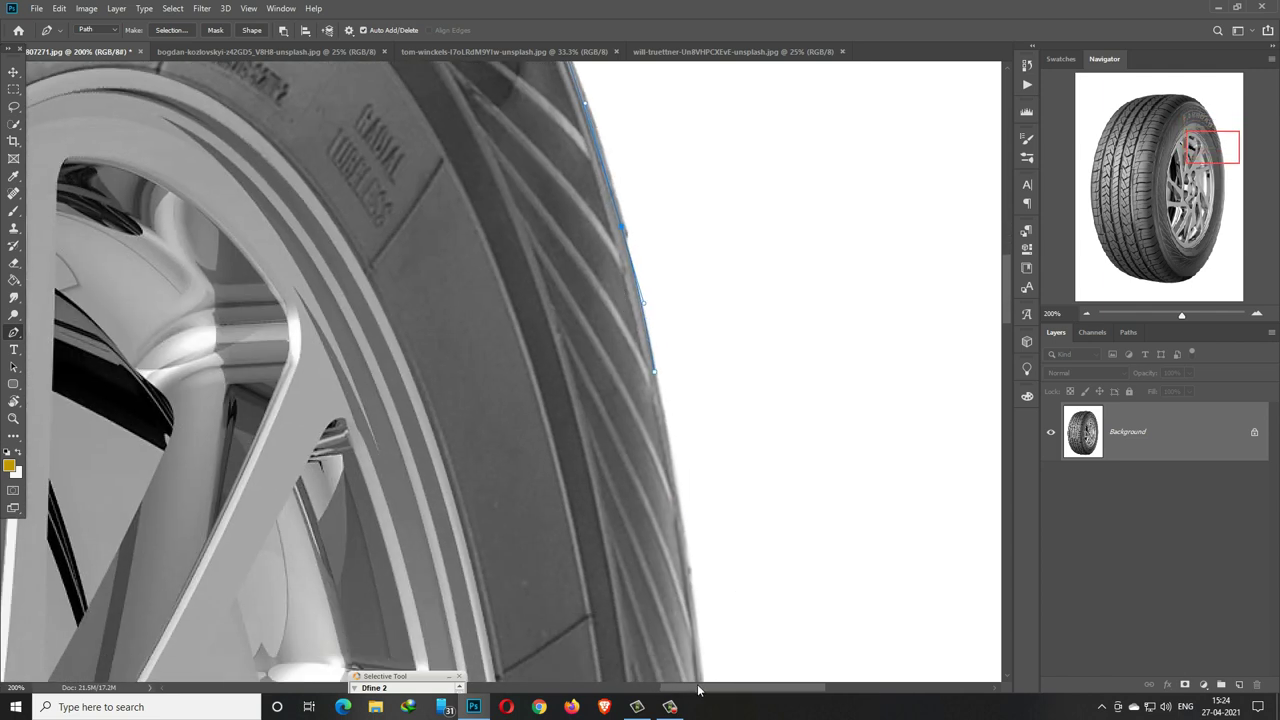
pyautogui.moveTo(701, 681); pyautogui.dragTo(703, 628)
pyautogui.moveTo(687, 583); pyautogui.dragTo(718, 305)
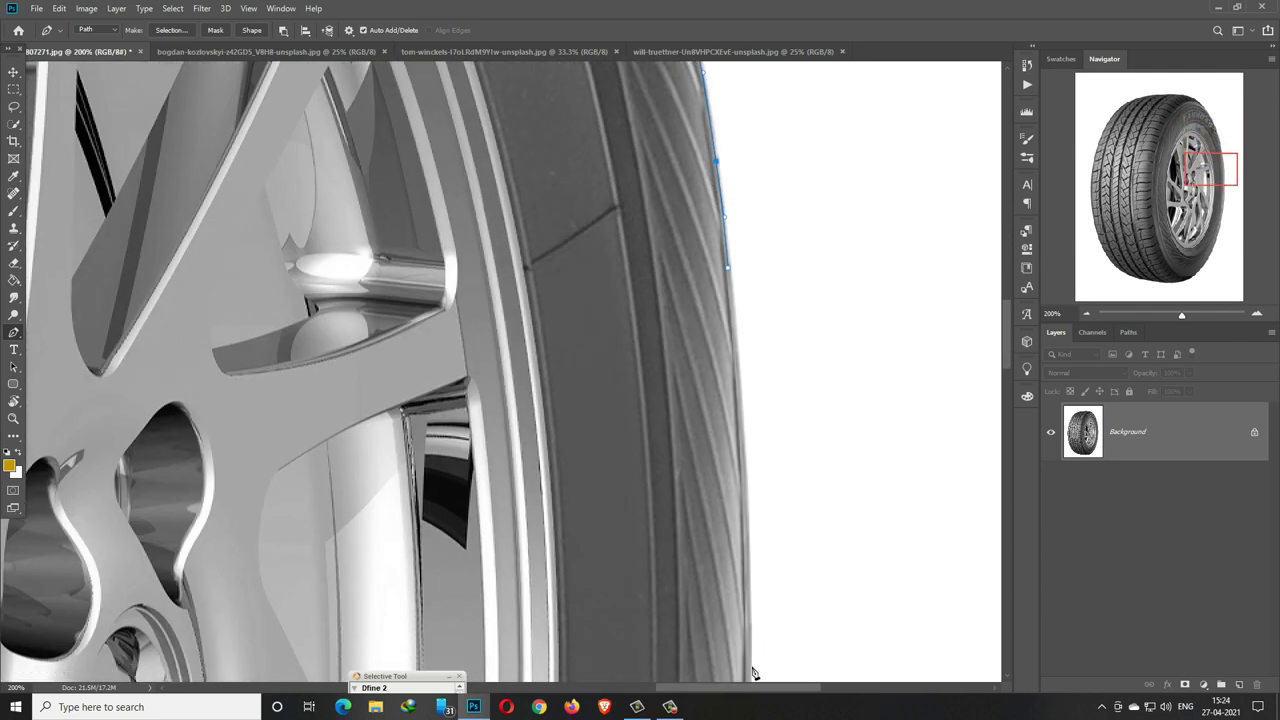
pyautogui.click(753, 670)
pyautogui.moveTo(743, 510); pyautogui.dragTo(748, 508)
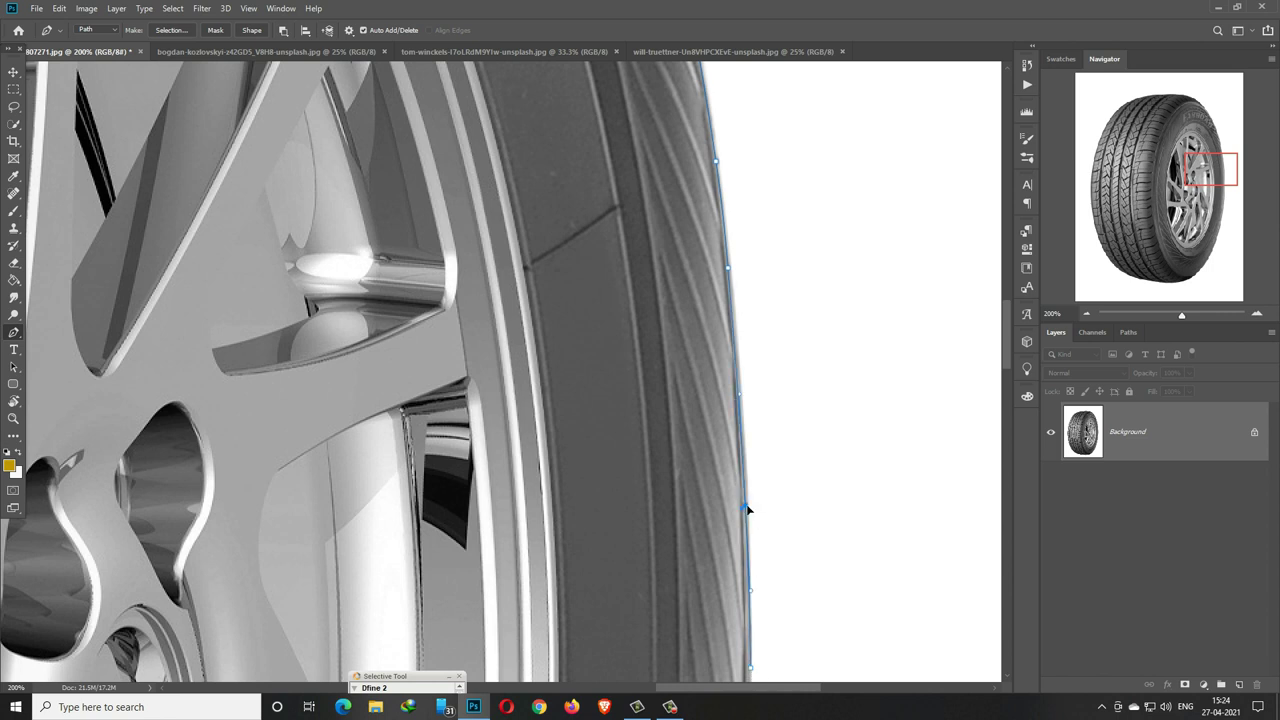
# Step: Trace around the tyre's bottom and close the path at its starting anchor
pyautogui.moveTo(758, 610); pyautogui.dragTo(765, 236)
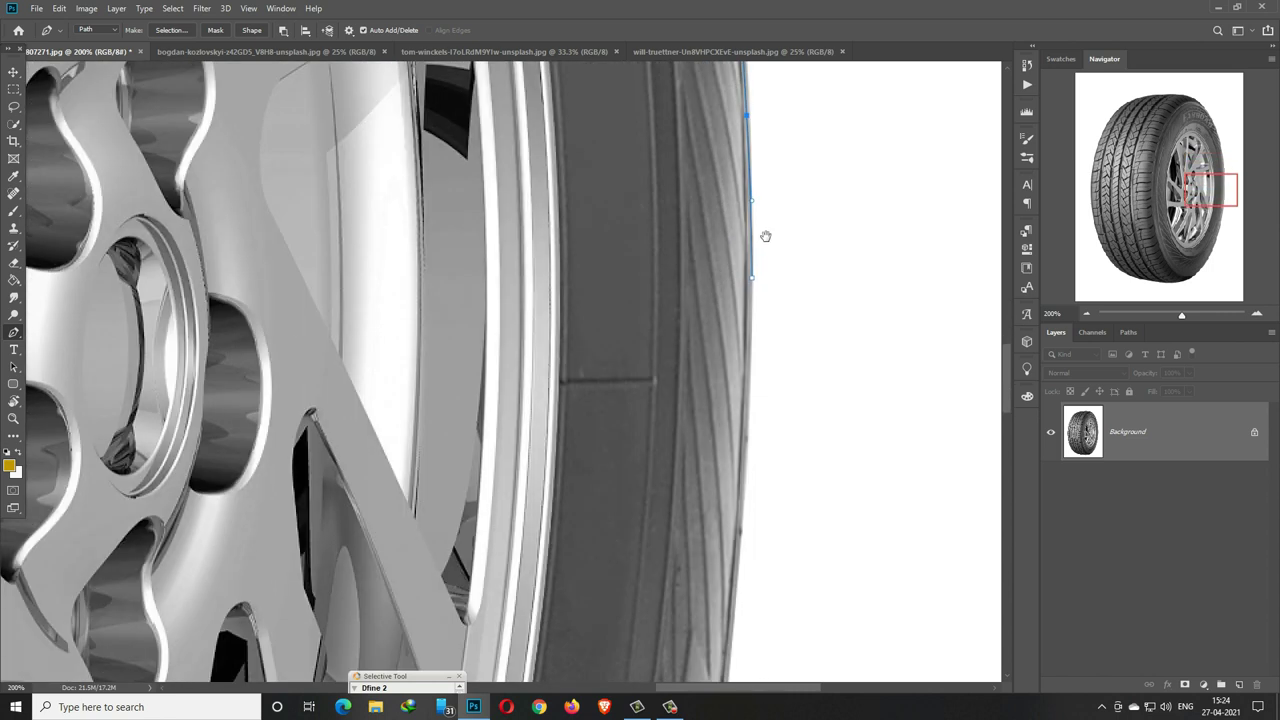
pyautogui.click(728, 679)
pyautogui.moveTo(740, 488); pyautogui.dragTo(744, 484)
pyautogui.moveTo(750, 576); pyautogui.dragTo(837, 201)
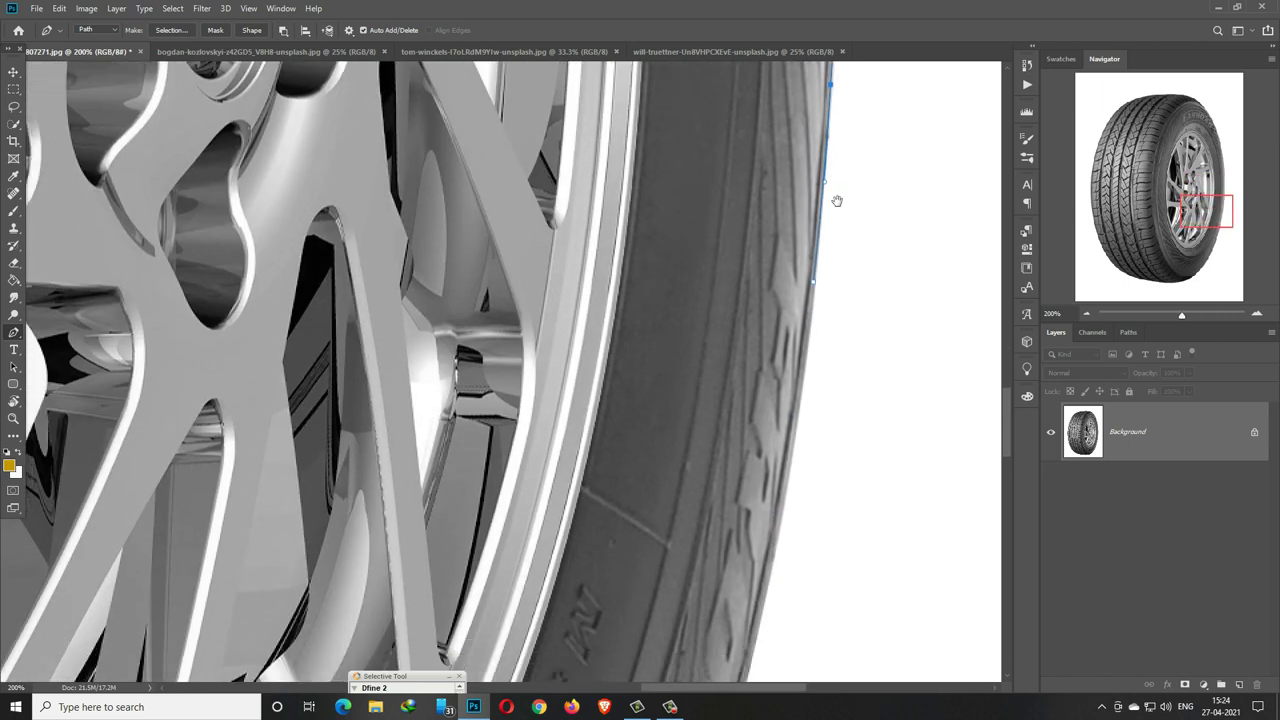
pyautogui.click(747, 679)
pyautogui.moveTo(775, 540); pyautogui.dragTo(781, 527)
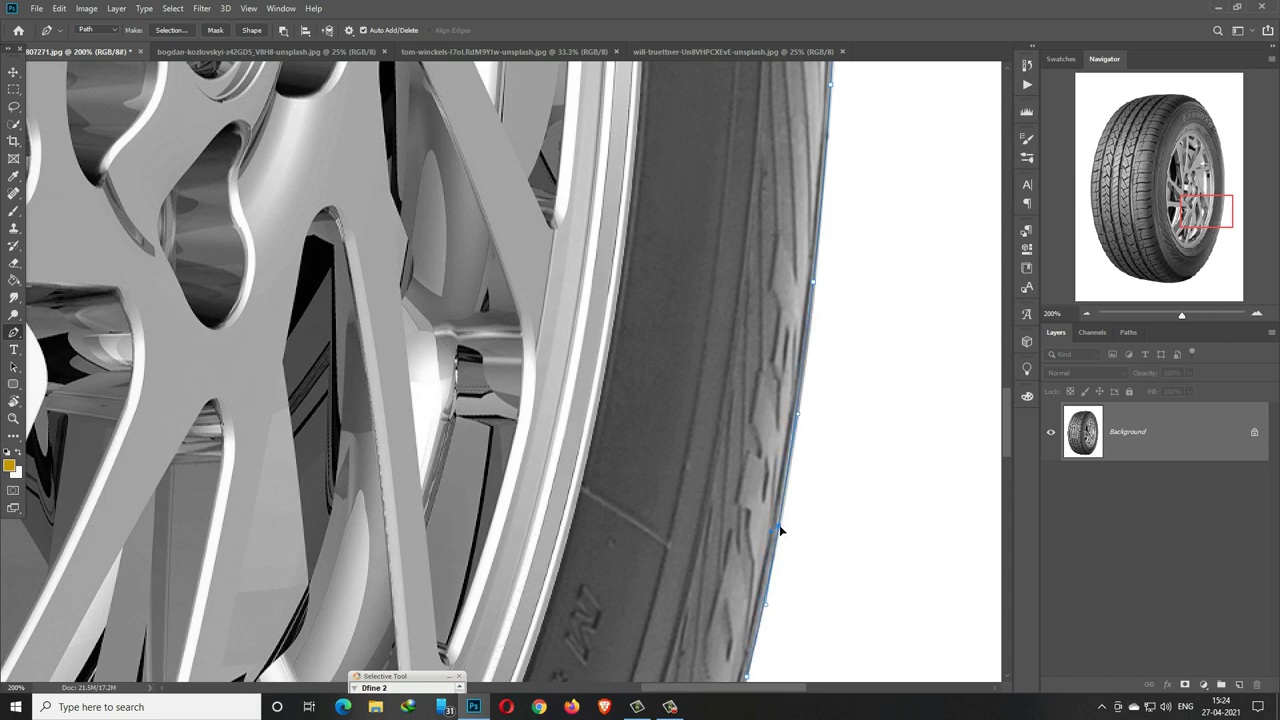
pyautogui.moveTo(806, 629); pyautogui.dragTo(832, 423)
pyautogui.moveTo(770, 640)
pyautogui.mouseDown()
pyautogui.moveTo(751, 534)
pyautogui.moveTo(774, 471)
pyautogui.mouseUp()
pyautogui.keyDown('ctrl'); pyautogui.click(640, 645); pyautogui.keyUp('ctrl')
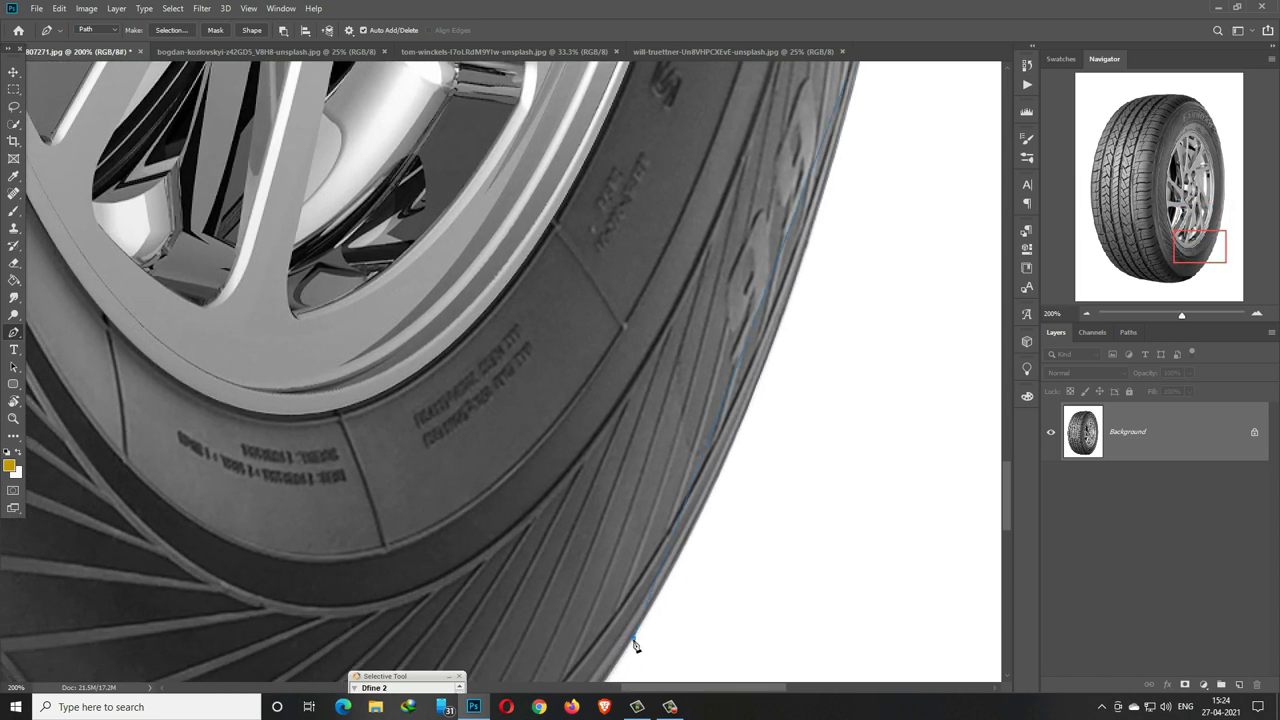
pyautogui.moveTo(756, 379); pyautogui.dragTo(760, 384)
pyautogui.moveTo(713, 490); pyautogui.dragTo(886, 277)
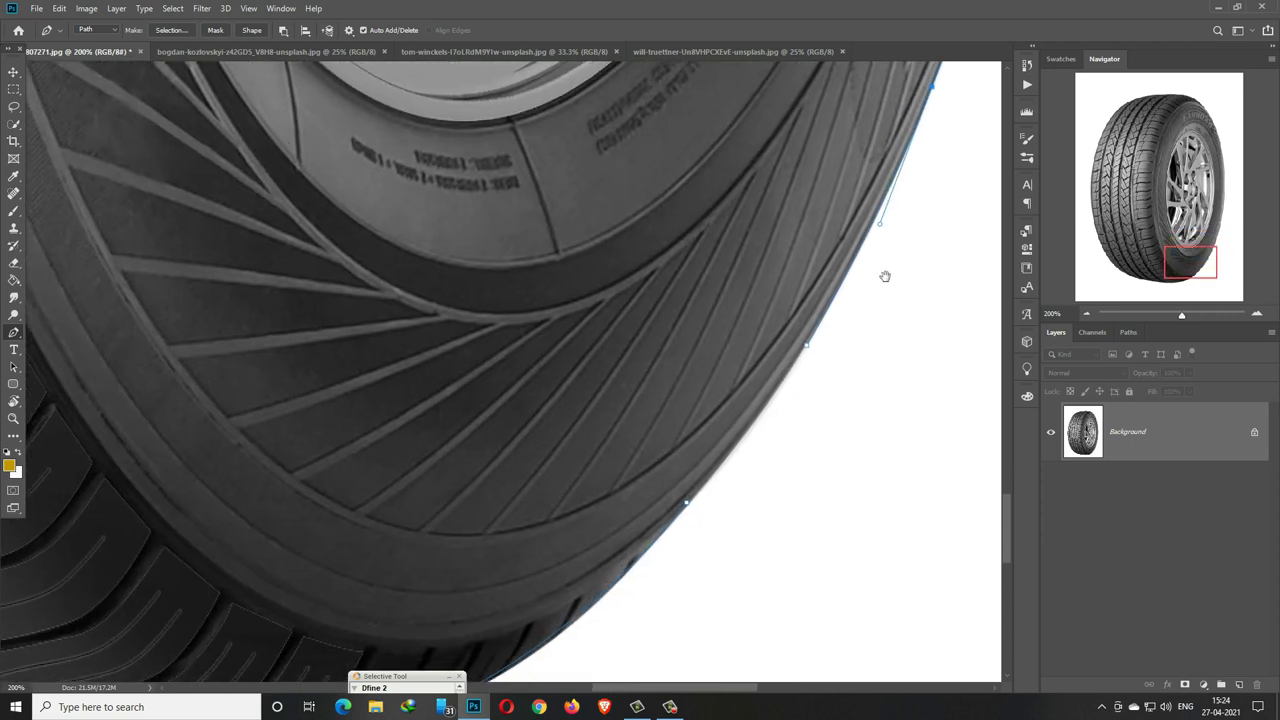
pyautogui.click(693, 496)
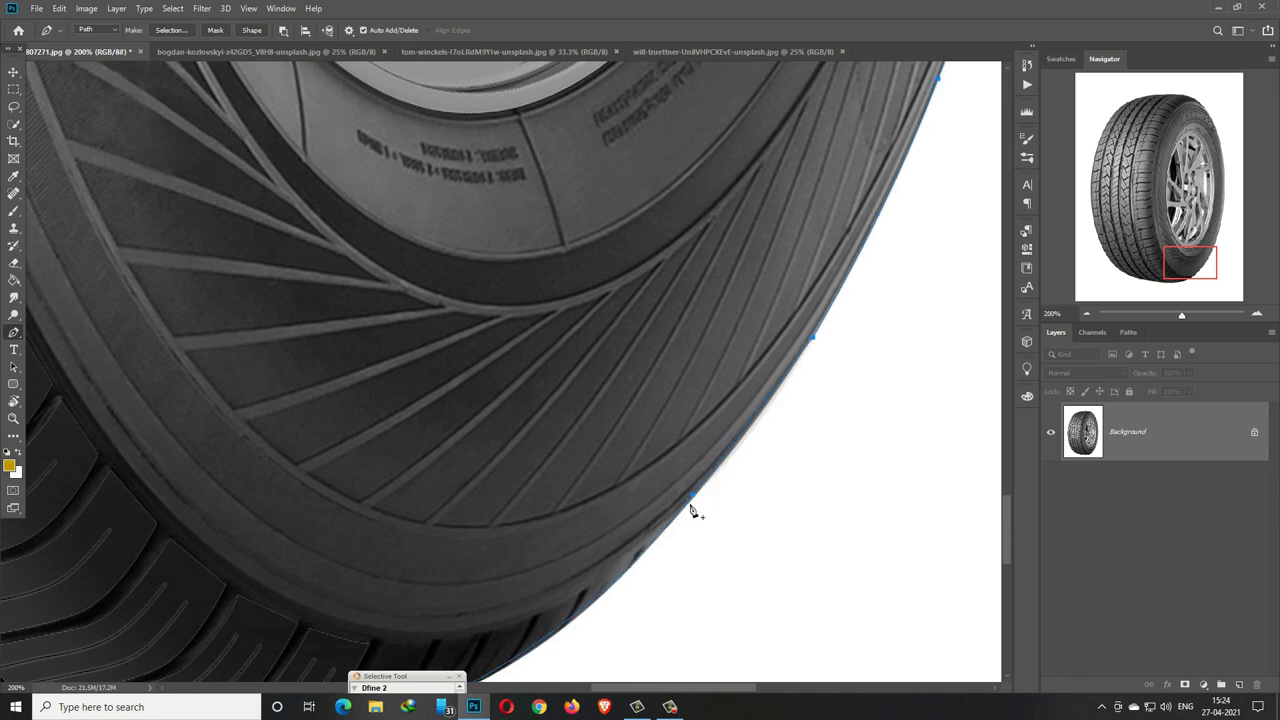
# Step: Fit the tyre on screen and open Make Selection for the closed path
pyautogui.hotkey('ctrl', '0')
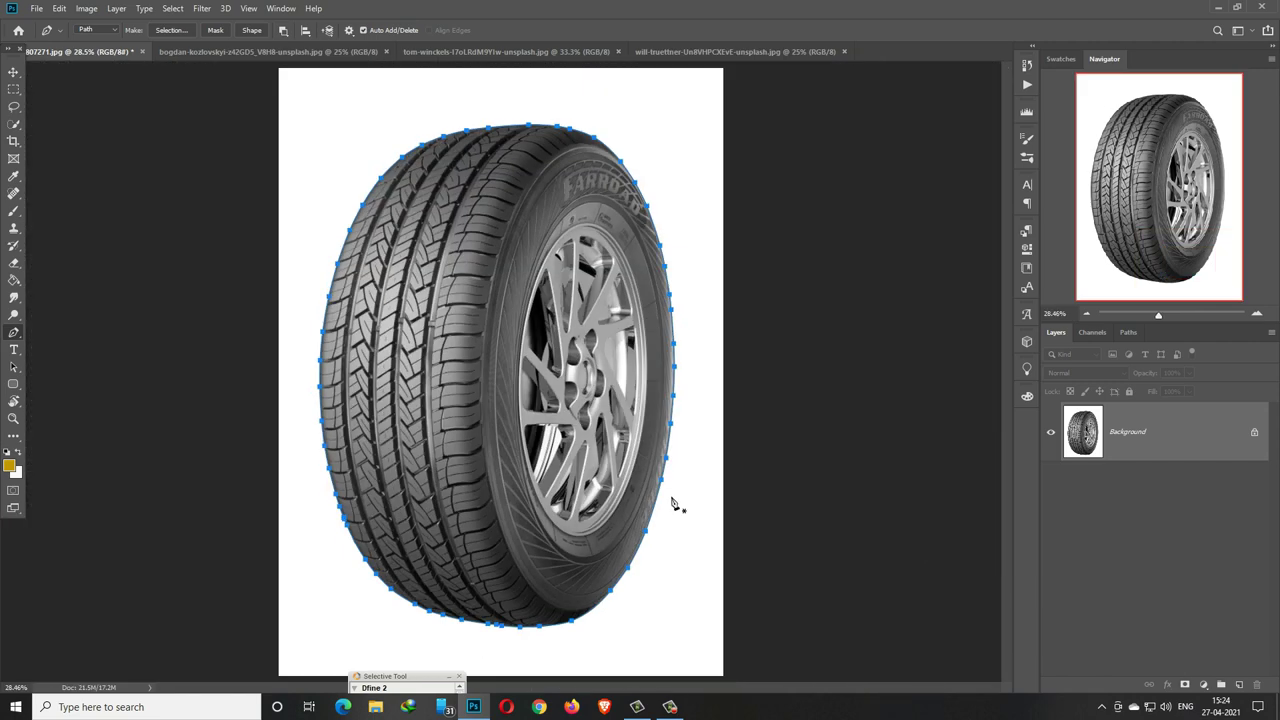
pyautogui.rightClick(502, 279)
pyautogui.click(545, 338)
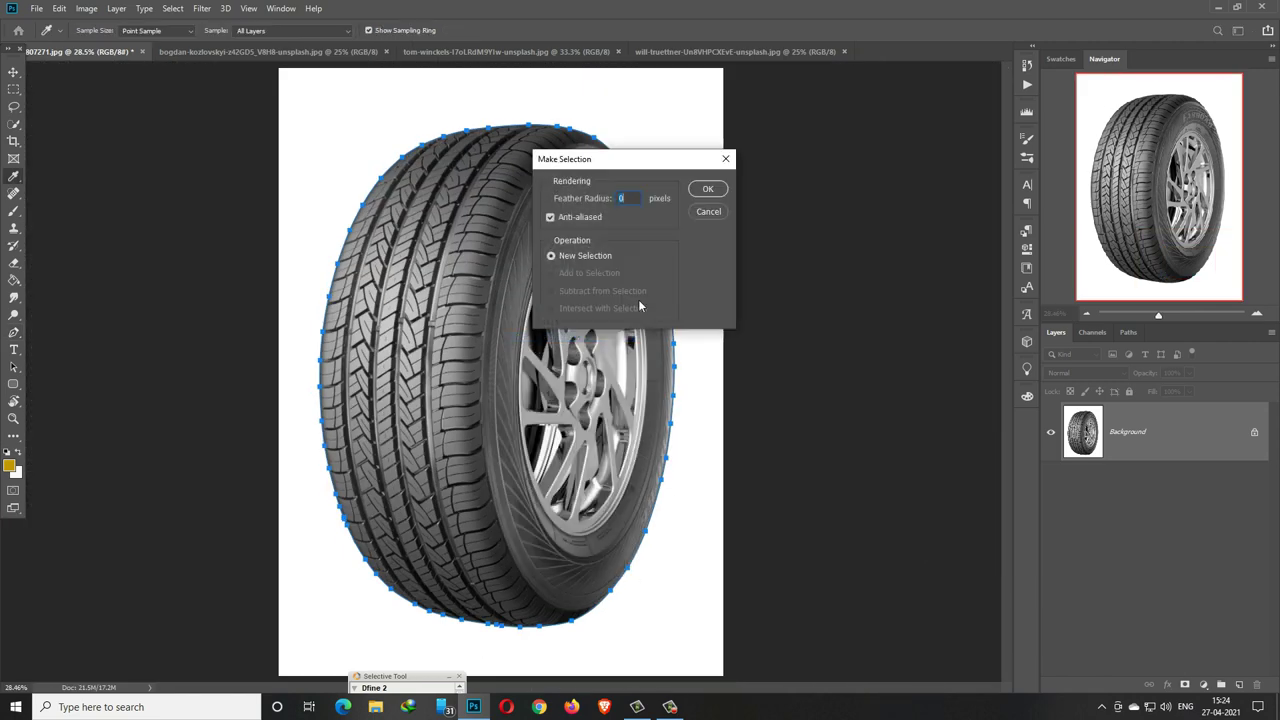
# Step: Turn the path into a 0 px feather selection and float the tyre document window
pyautogui.click(708, 190)
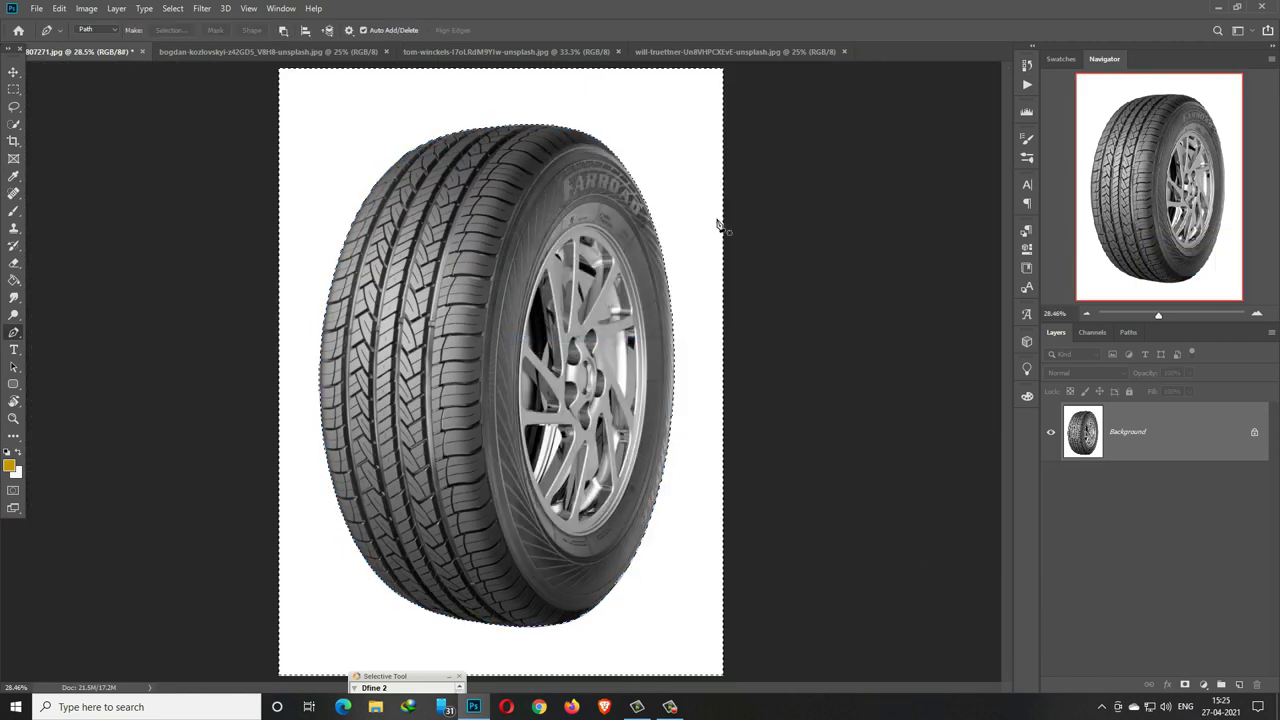
pyautogui.click(174, 10)
pyautogui.click(180, 61)
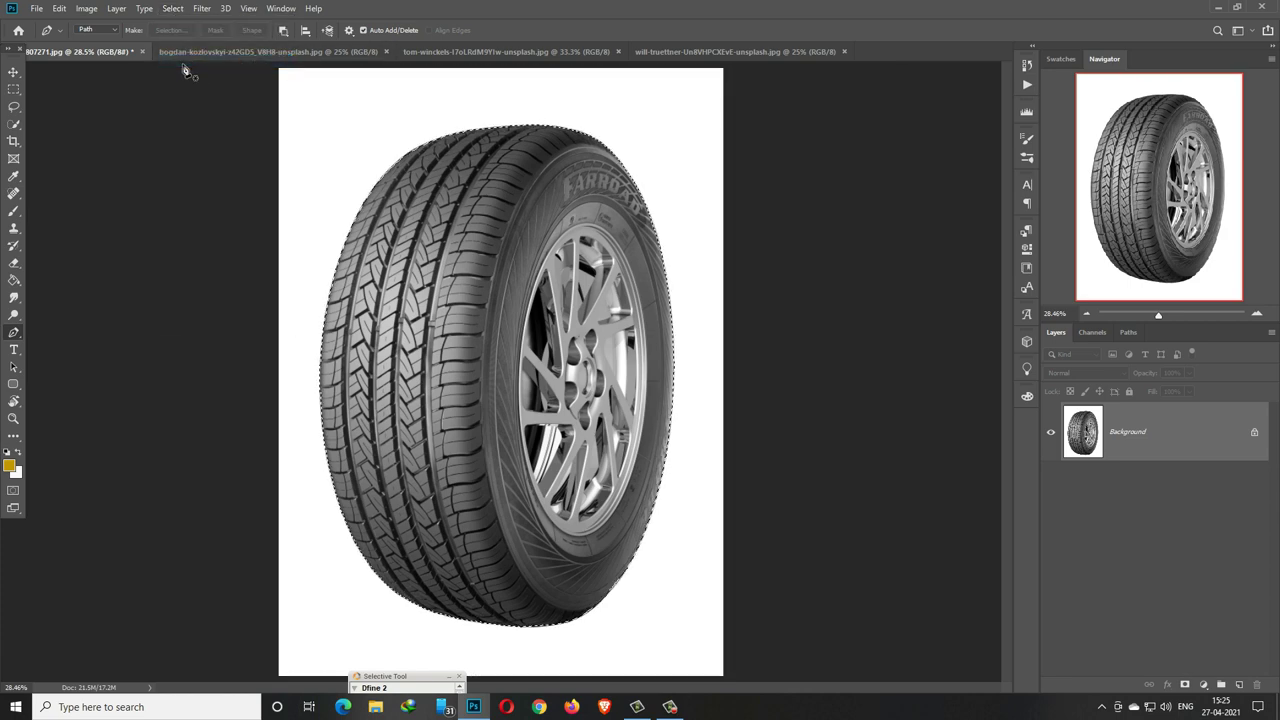
pyautogui.click(13, 73)
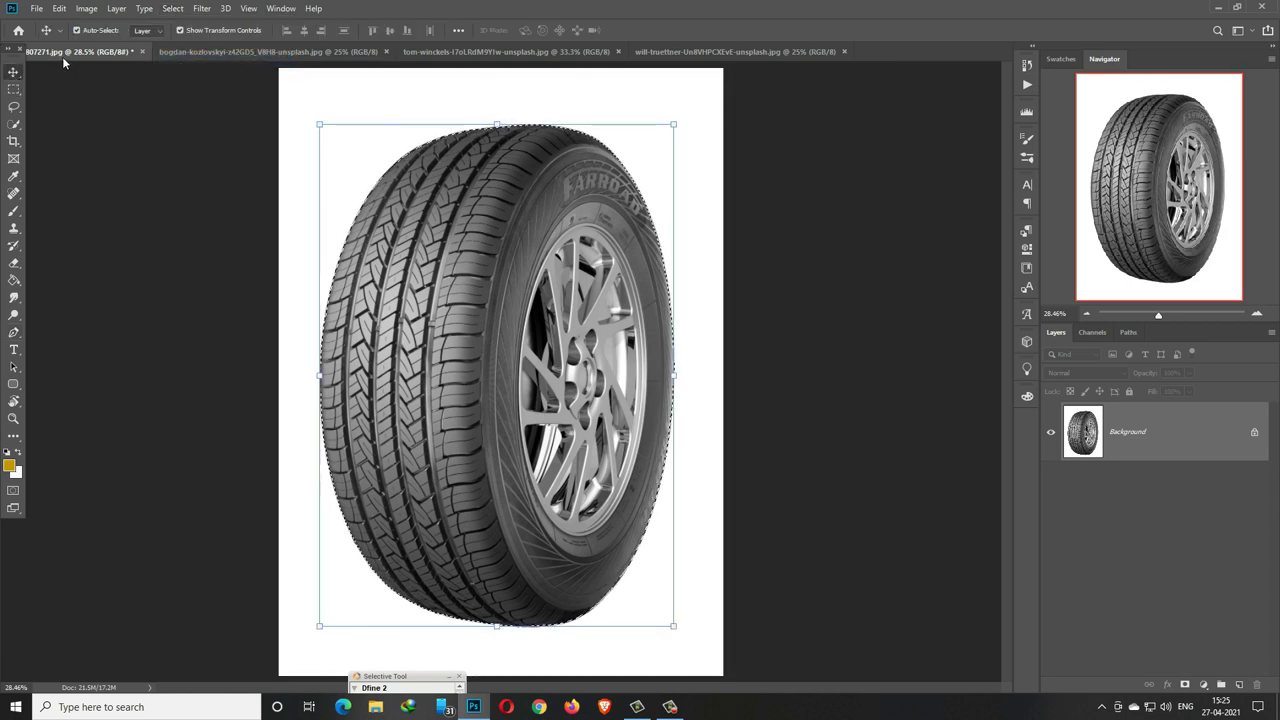
pyautogui.moveTo(62, 53)
pyautogui.mouseDown()
pyautogui.moveTo(65, 75)
pyautogui.moveTo(546, 92)
pyautogui.mouseUp()
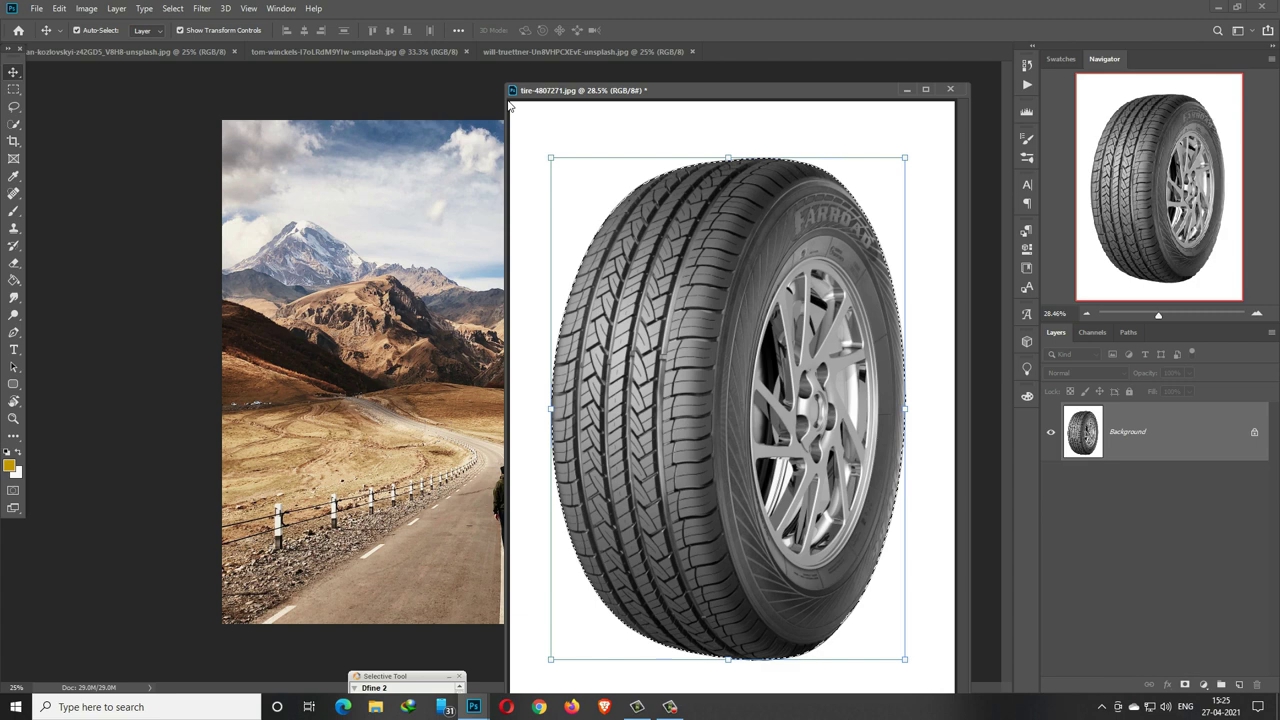
pyautogui.click(37, 9)
# Step: Create a new 3840×2160 document and drag the cut-out tyre into it
pyautogui.click(48, 22)
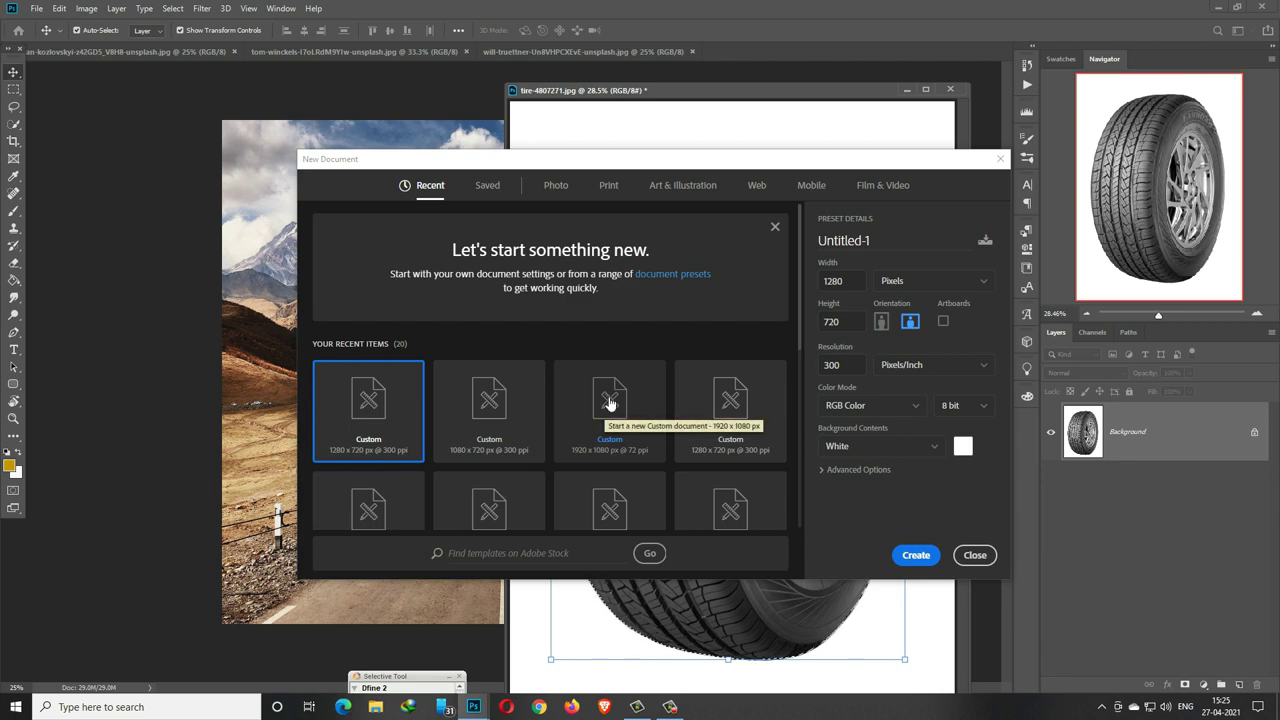
pyautogui.scroll(-1, 590, 400)
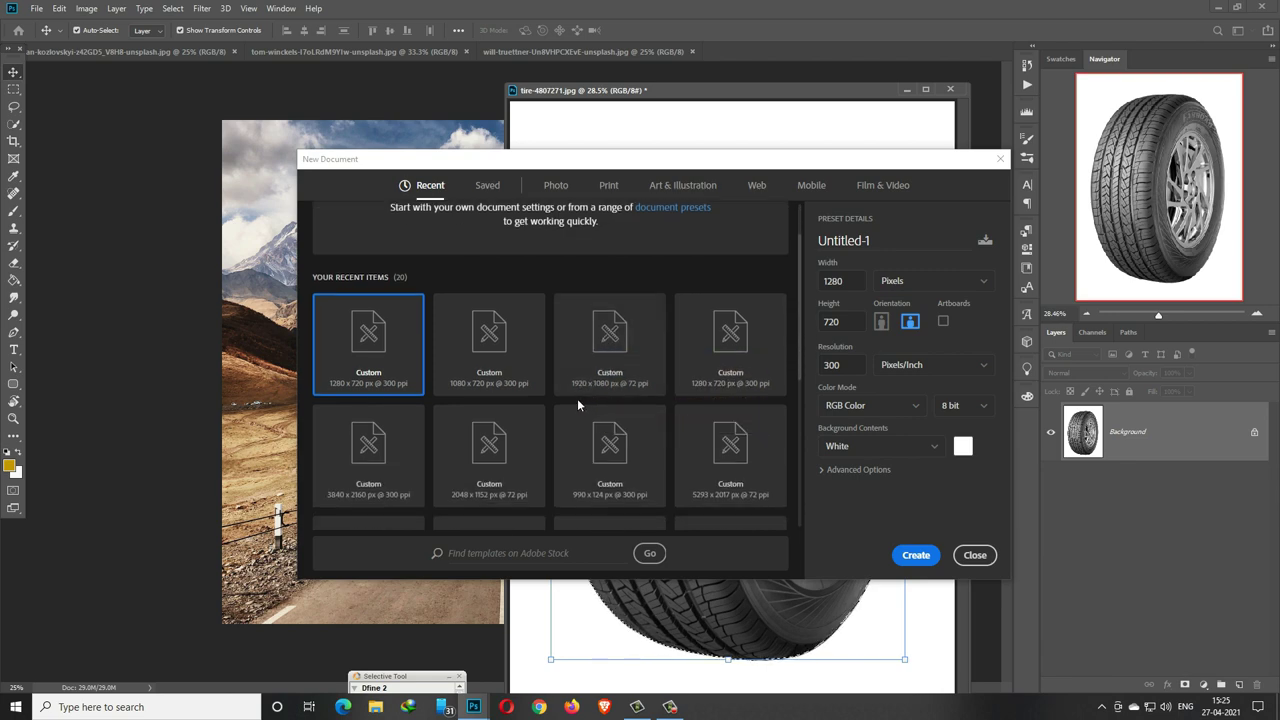
pyautogui.click(388, 455)
pyautogui.click(914, 555)
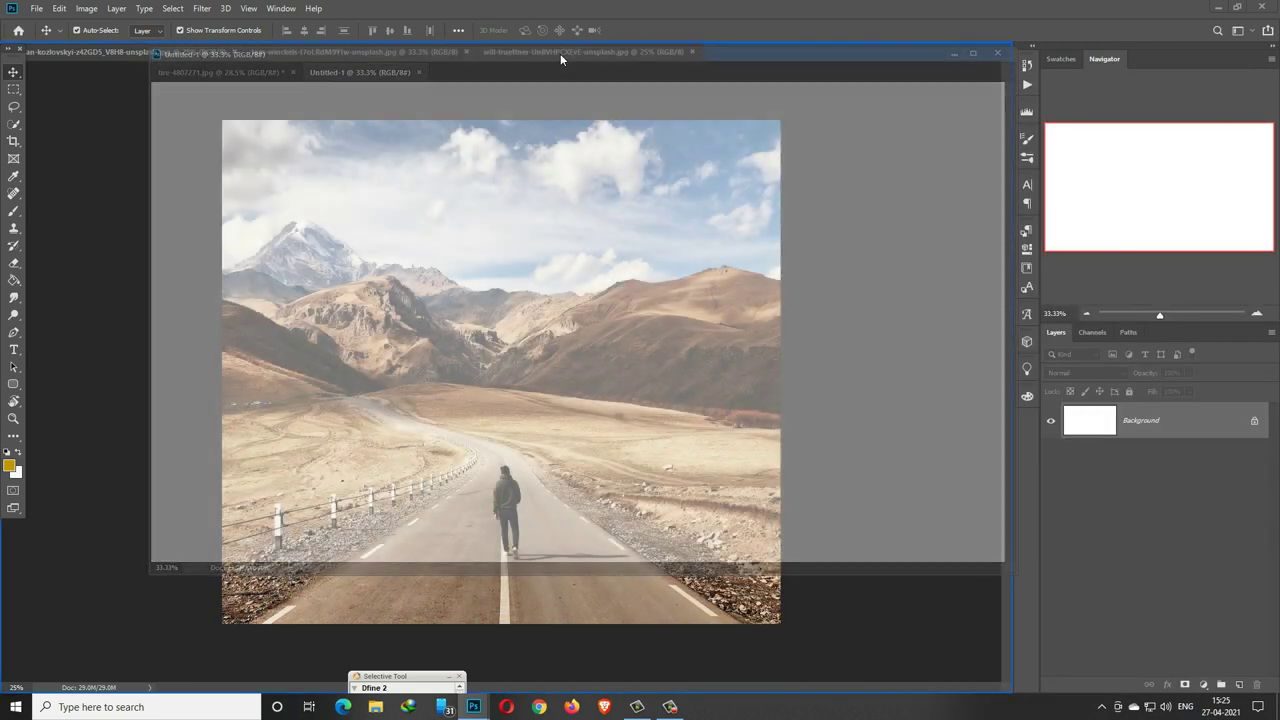
pyautogui.moveTo(549, 89); pyautogui.dragTo(560, 53)
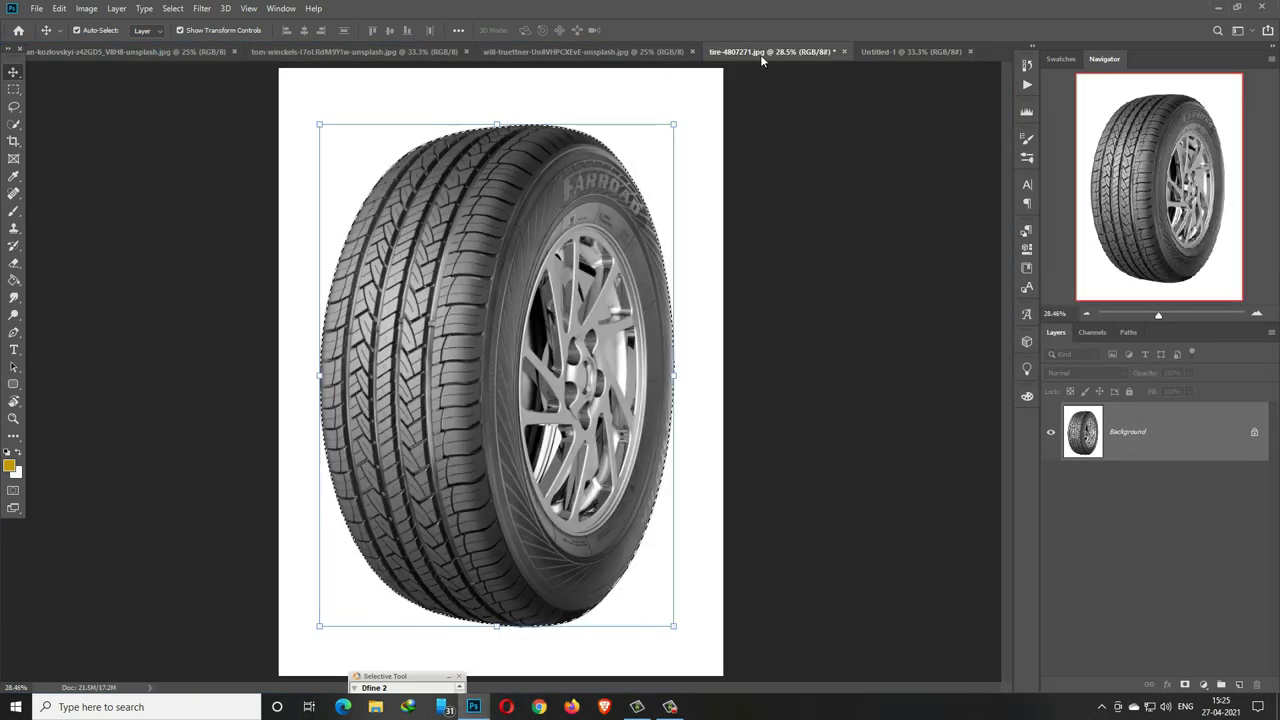
pyautogui.moveTo(757, 52); pyautogui.dragTo(760, 94)
pyautogui.moveTo(864, 287); pyautogui.dragTo(557, 327)
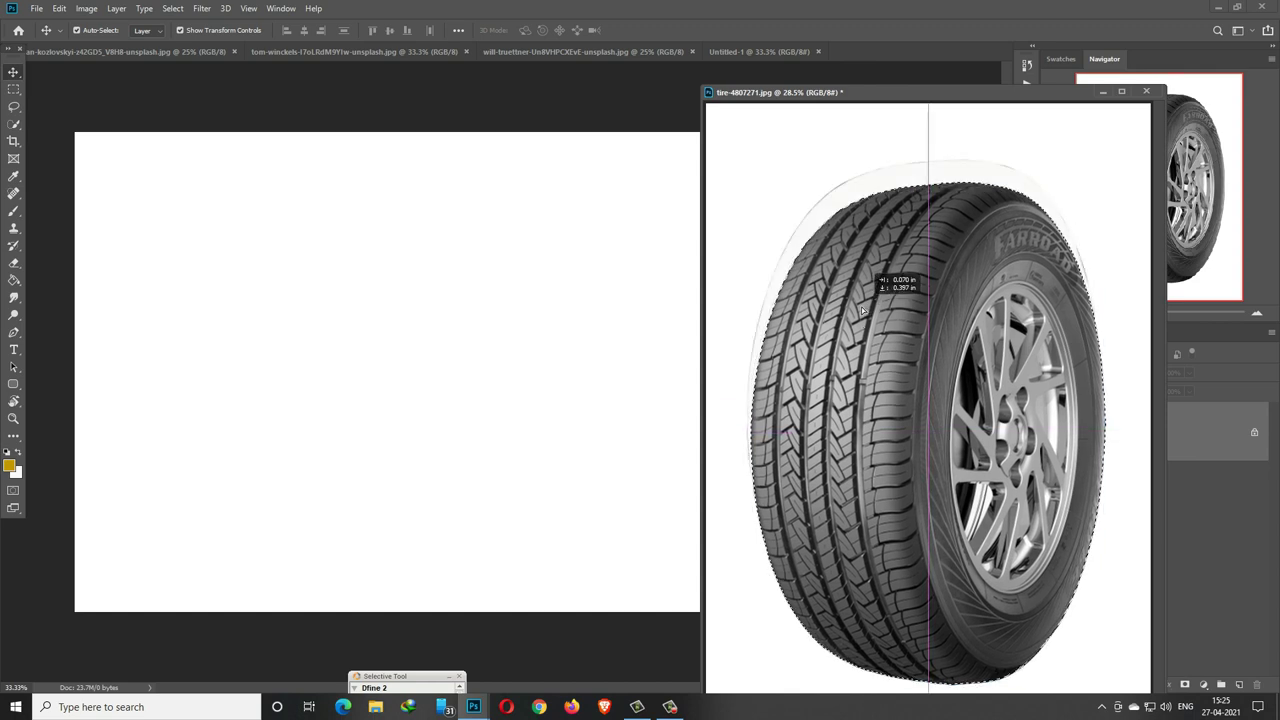
pyautogui.click(1102, 91)
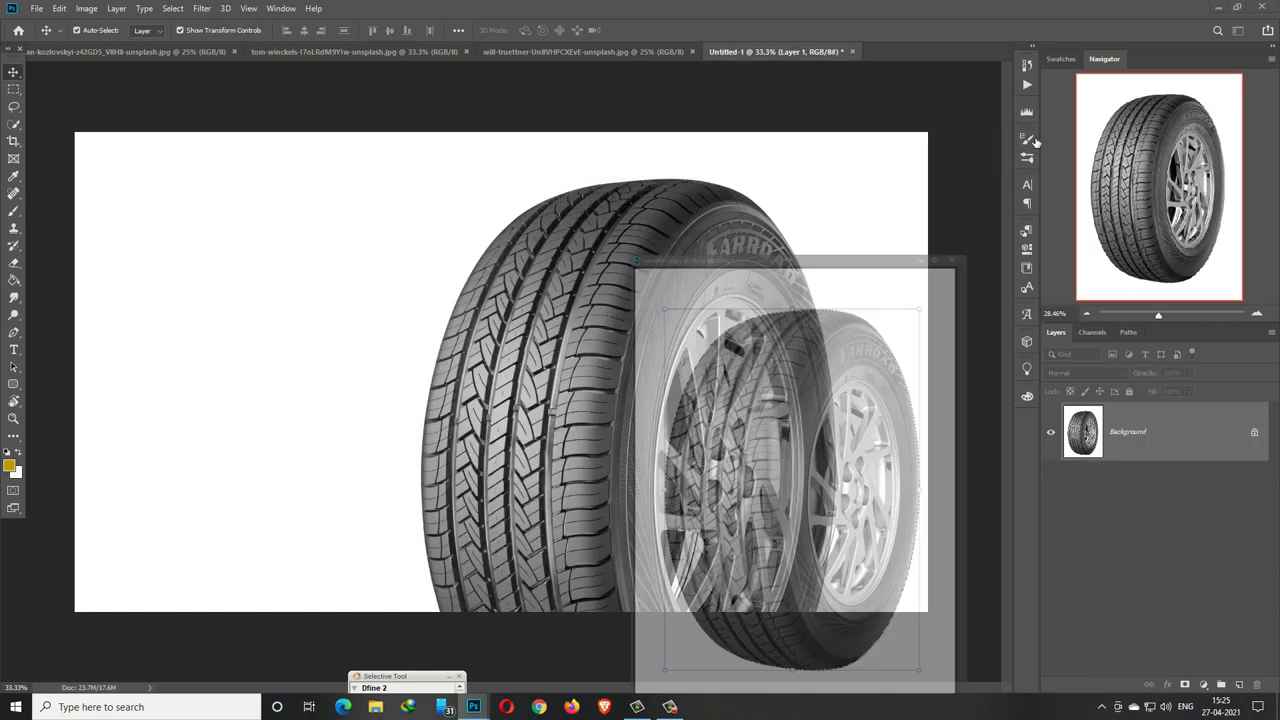
# Step: Rotate, position and scale the tyre to about 63%, then apply the transform
pyautogui.moveTo(849, 172); pyautogui.dragTo(335, 255)
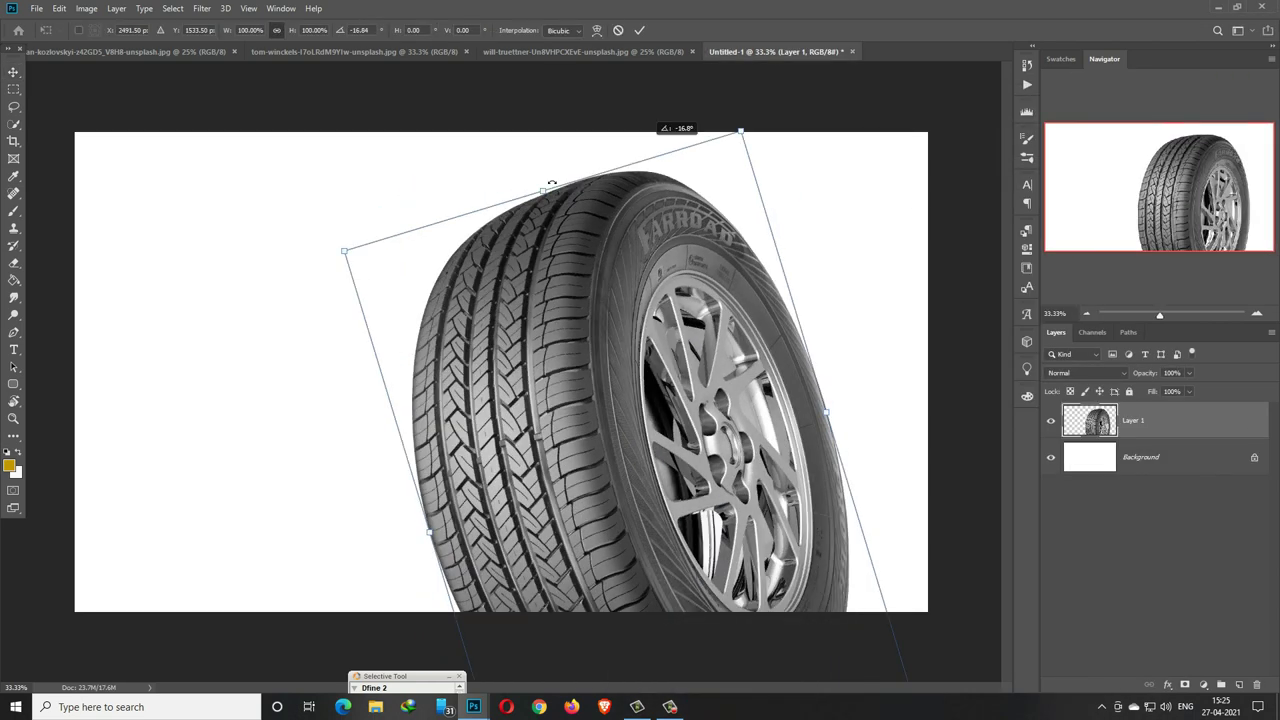
pyautogui.moveTo(702, 483); pyautogui.dragTo(602, 425)
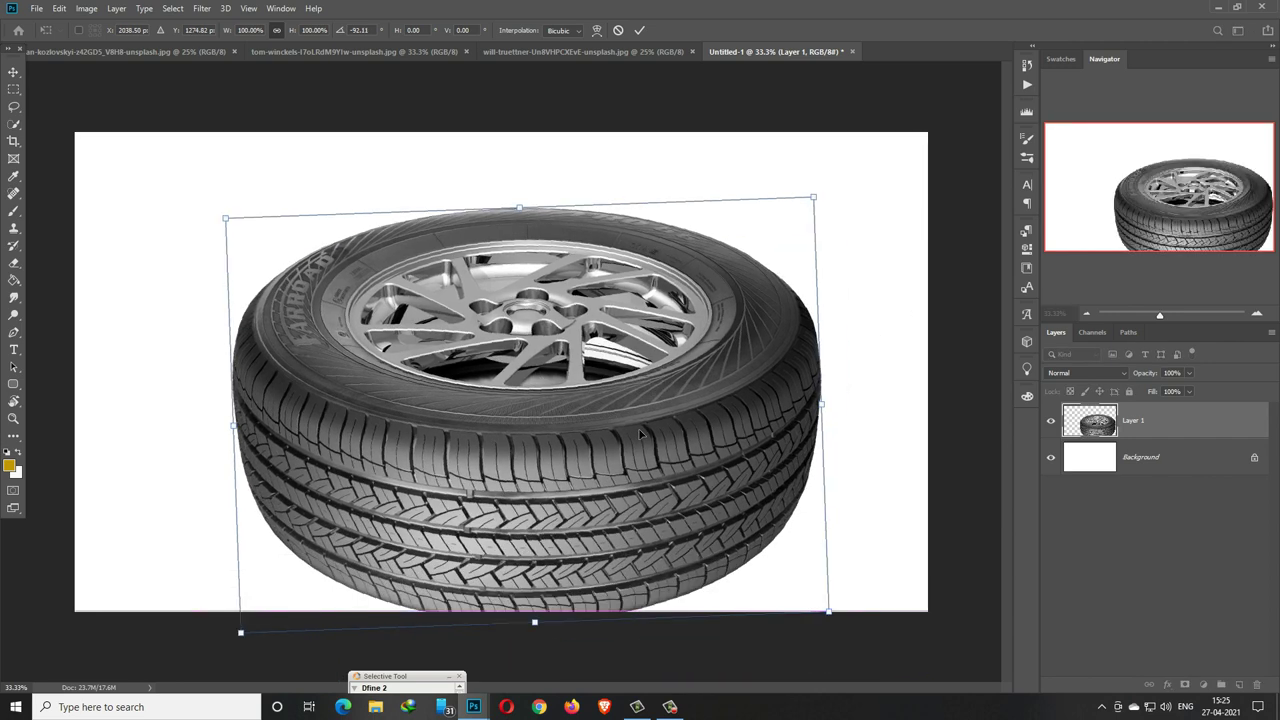
pyautogui.moveTo(755, 317); pyautogui.dragTo(660, 385)
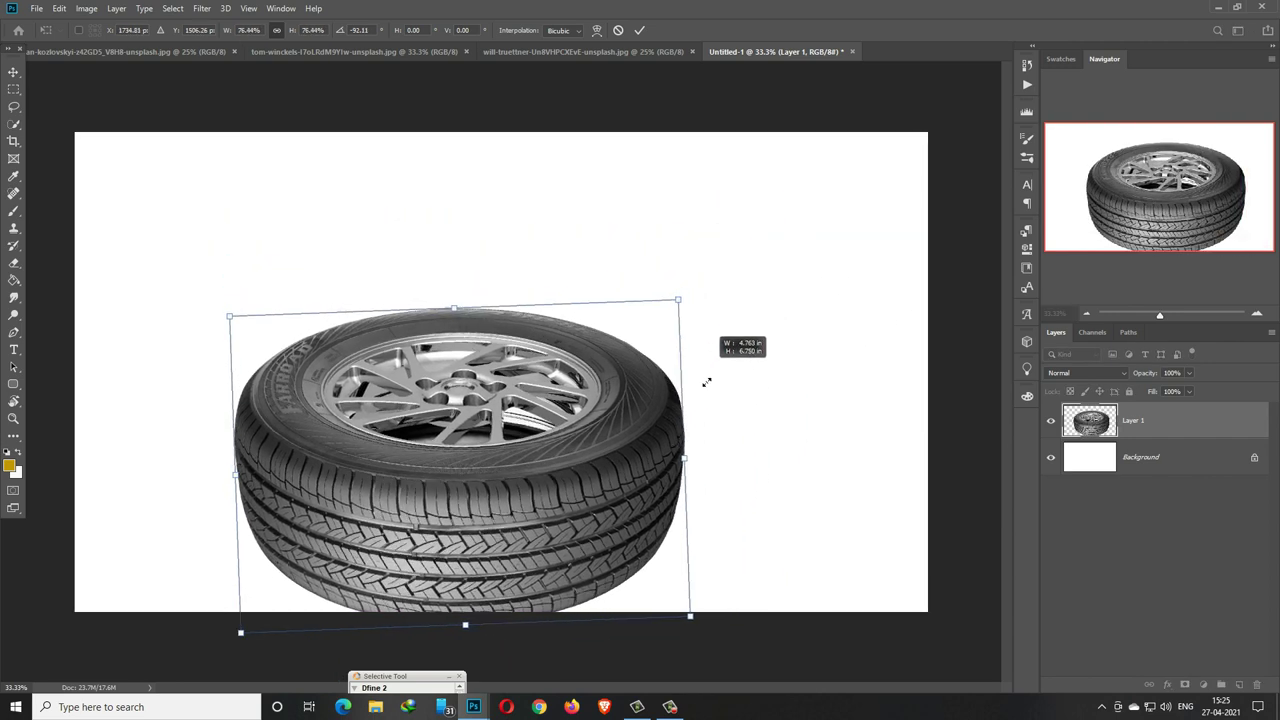
pyautogui.moveTo(534, 515)
pyautogui.mouseDown()
pyautogui.moveTo(590, 432)
pyautogui.moveTo(584, 442)
pyautogui.mouseUp()
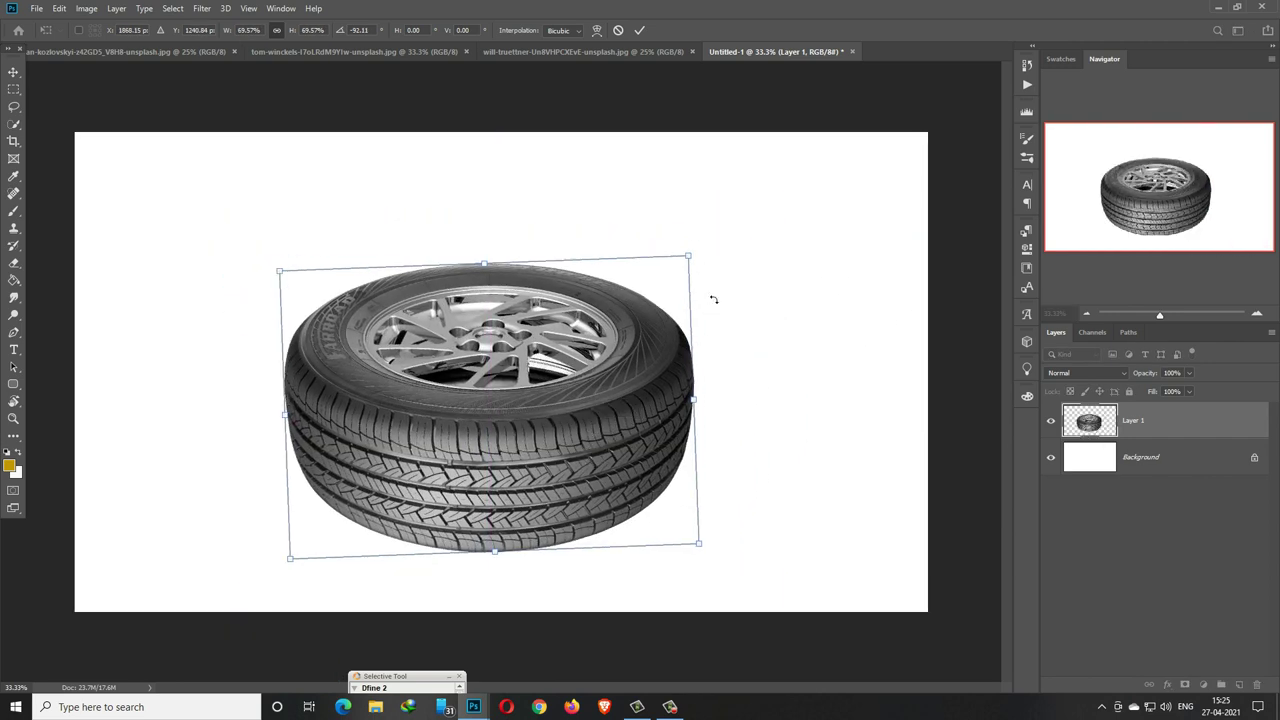
pyautogui.moveTo(712, 253); pyautogui.dragTo(679, 271)
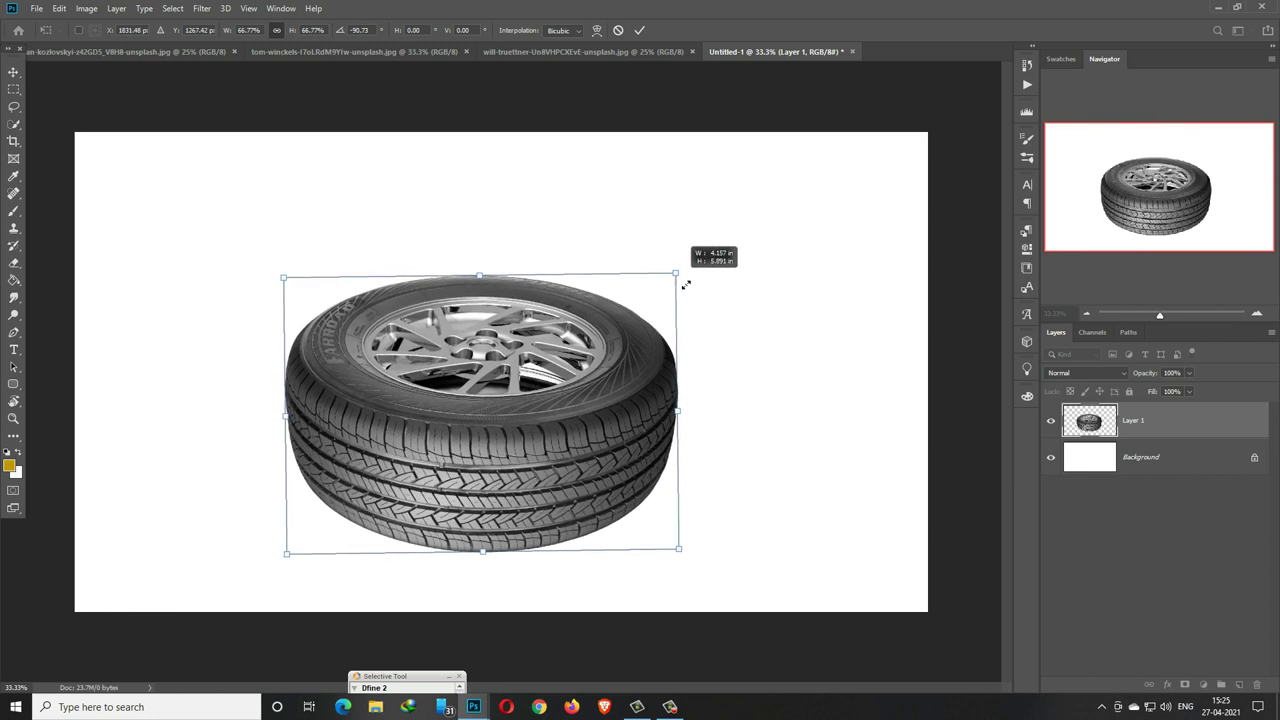
pyautogui.moveTo(570, 400)
pyautogui.mouseDown()
pyautogui.moveTo(570, 428)
pyautogui.moveTo(573, 401)
pyautogui.mouseUp()
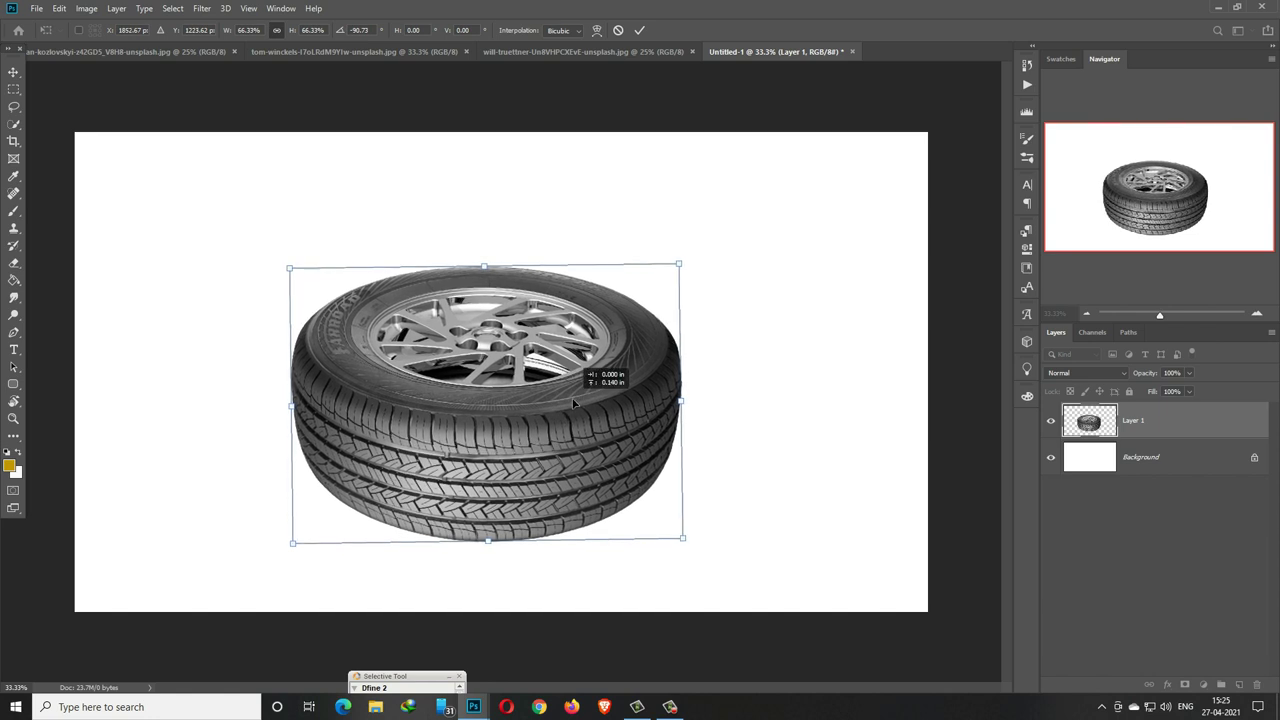
pyautogui.moveTo(682, 265); pyautogui.dragTo(660, 279)
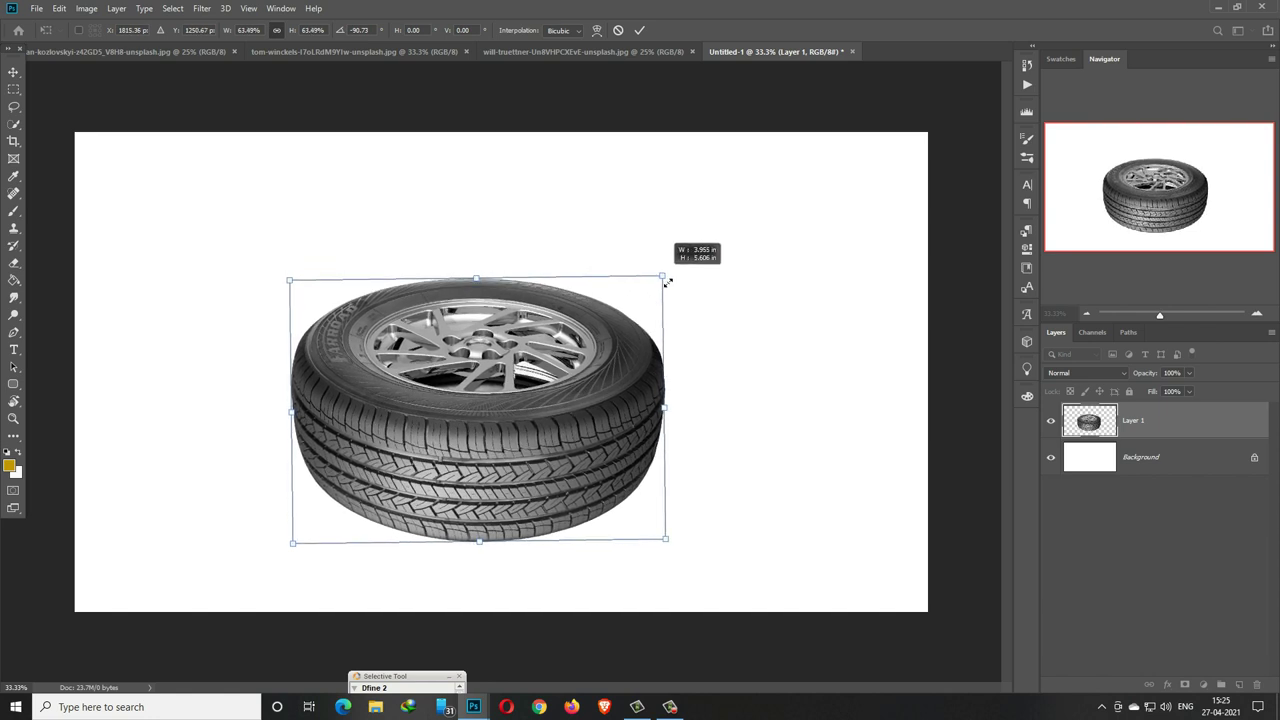
pyautogui.hotkey('ctrl', 'z')
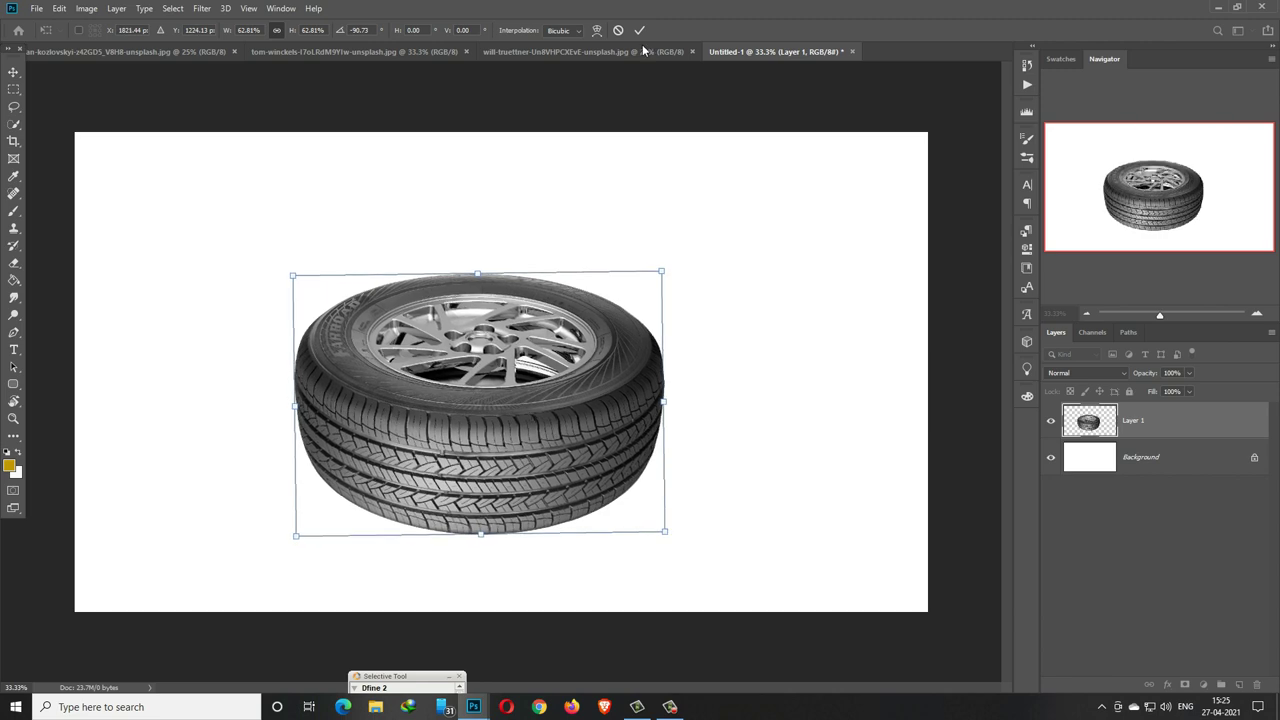
pyautogui.click(640, 30)
# Step: In the mountain road photo, Quick Select the peaks, ridge, valley and road, excluding the sky
pyautogui.click(158, 54)
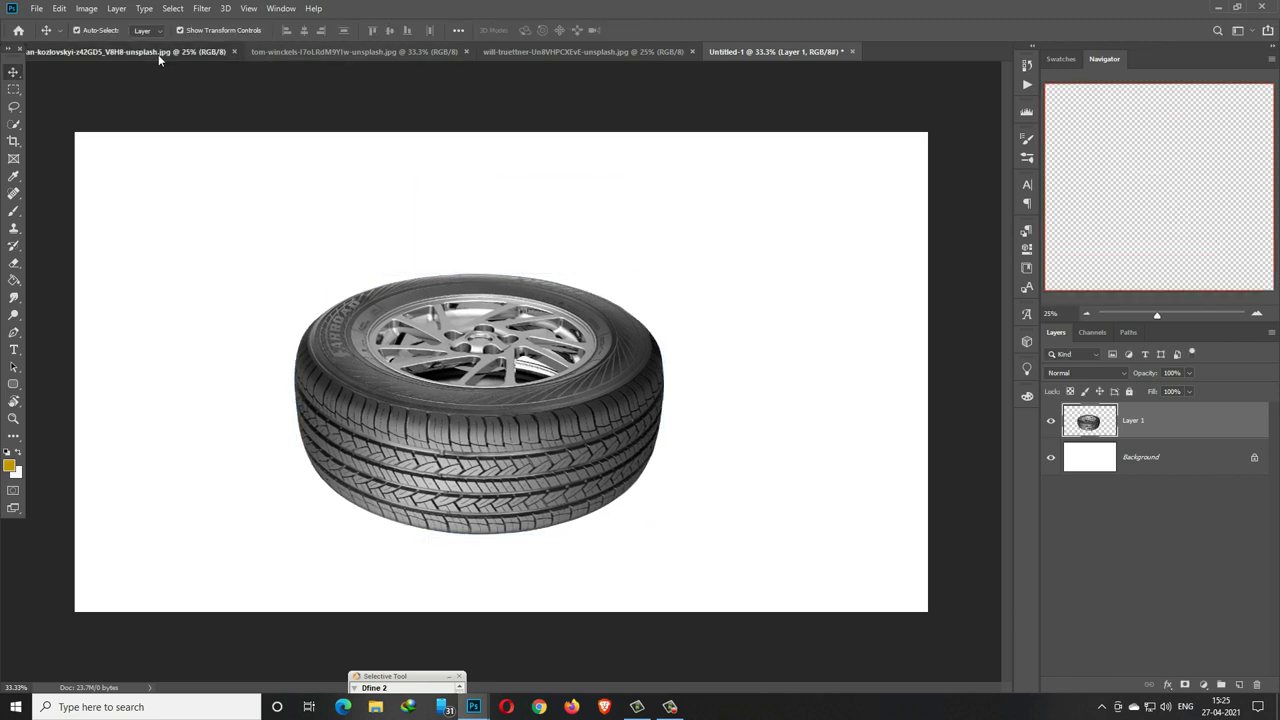
pyautogui.click(14, 124)
pyautogui.moveTo(281, 258)
pyautogui.mouseDown()
pyautogui.moveTo(242, 285)
pyautogui.moveTo(229, 278)
pyautogui.mouseUp()
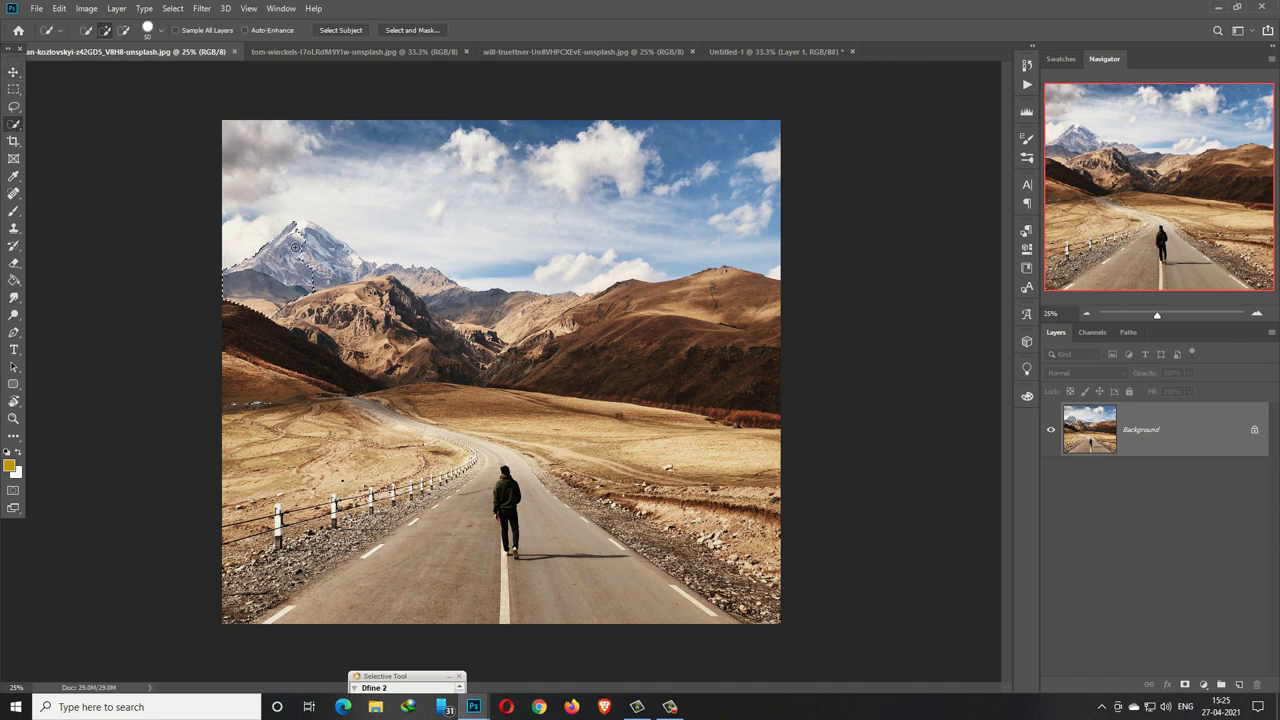
pyautogui.moveTo(296, 247); pyautogui.dragTo(307, 230)
pyautogui.moveTo(358, 265); pyautogui.dragTo(392, 276)
pyautogui.moveTo(501, 311); pyautogui.dragTo(553, 318)
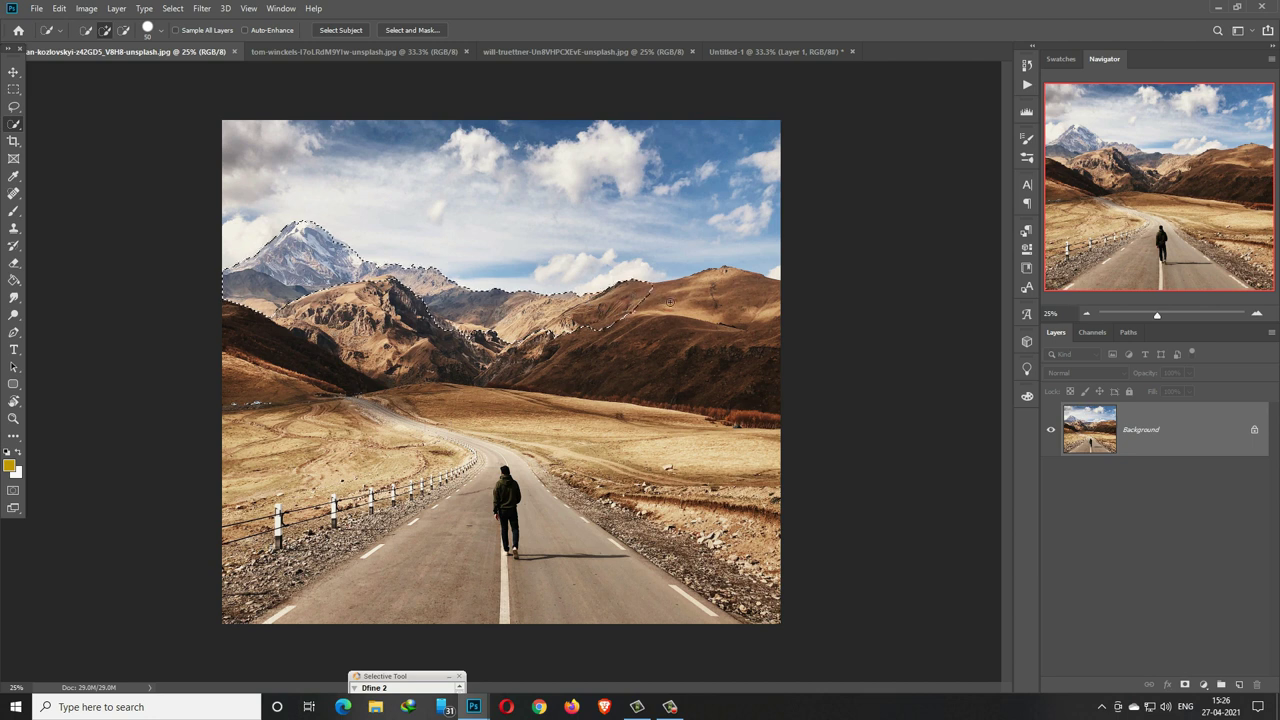
pyautogui.moveTo(640, 300); pyautogui.dragTo(716, 294)
pyautogui.moveTo(760, 338); pyautogui.dragTo(705, 470)
pyautogui.moveTo(410, 467)
pyautogui.mouseDown()
pyautogui.moveTo(300, 420)
pyautogui.moveTo(299, 335)
pyautogui.mouseUp()
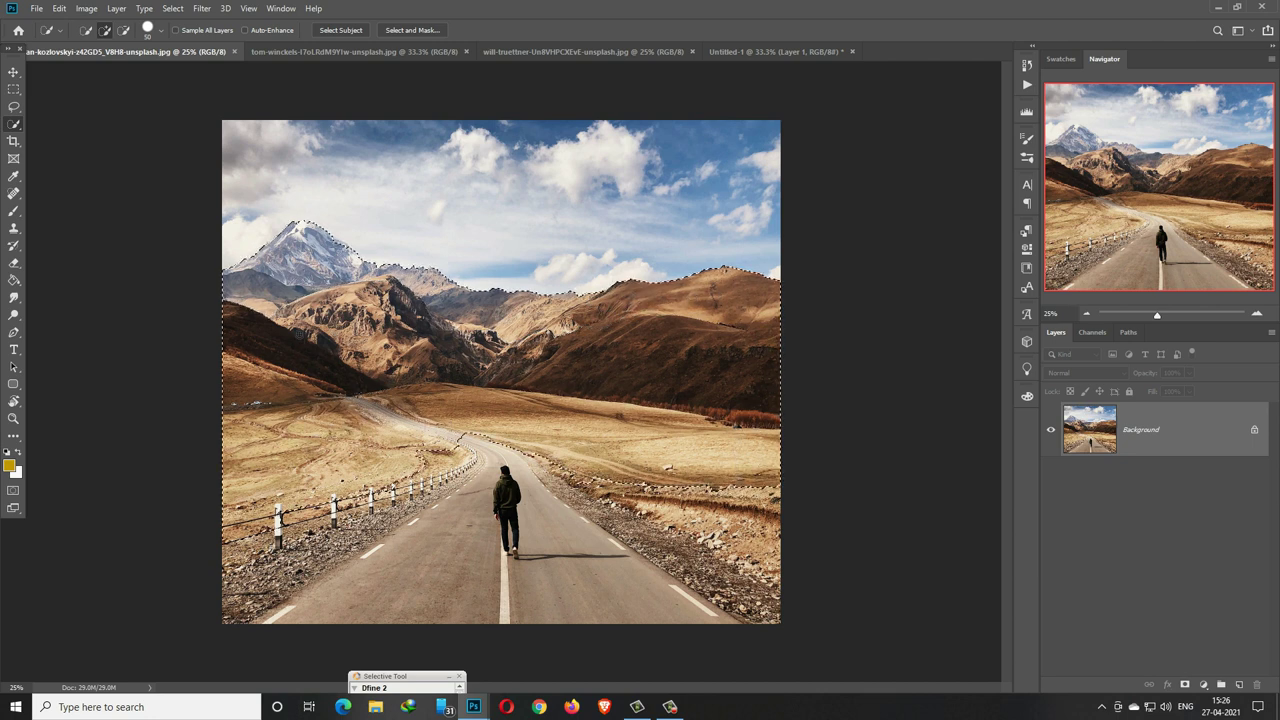
pyautogui.moveTo(306, 520)
pyautogui.mouseDown()
pyautogui.moveTo(431, 603)
pyautogui.moveTo(672, 599)
pyautogui.mouseUp()
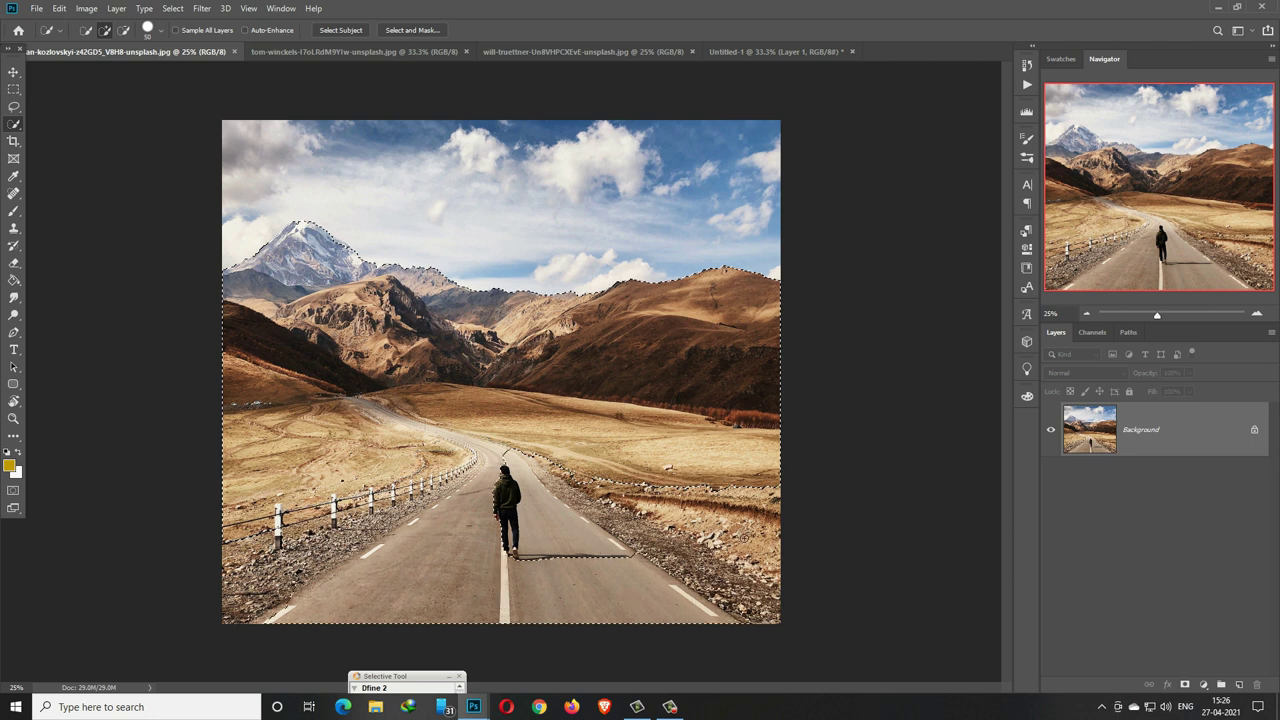
pyautogui.moveTo(560, 470); pyautogui.dragTo(739, 497)
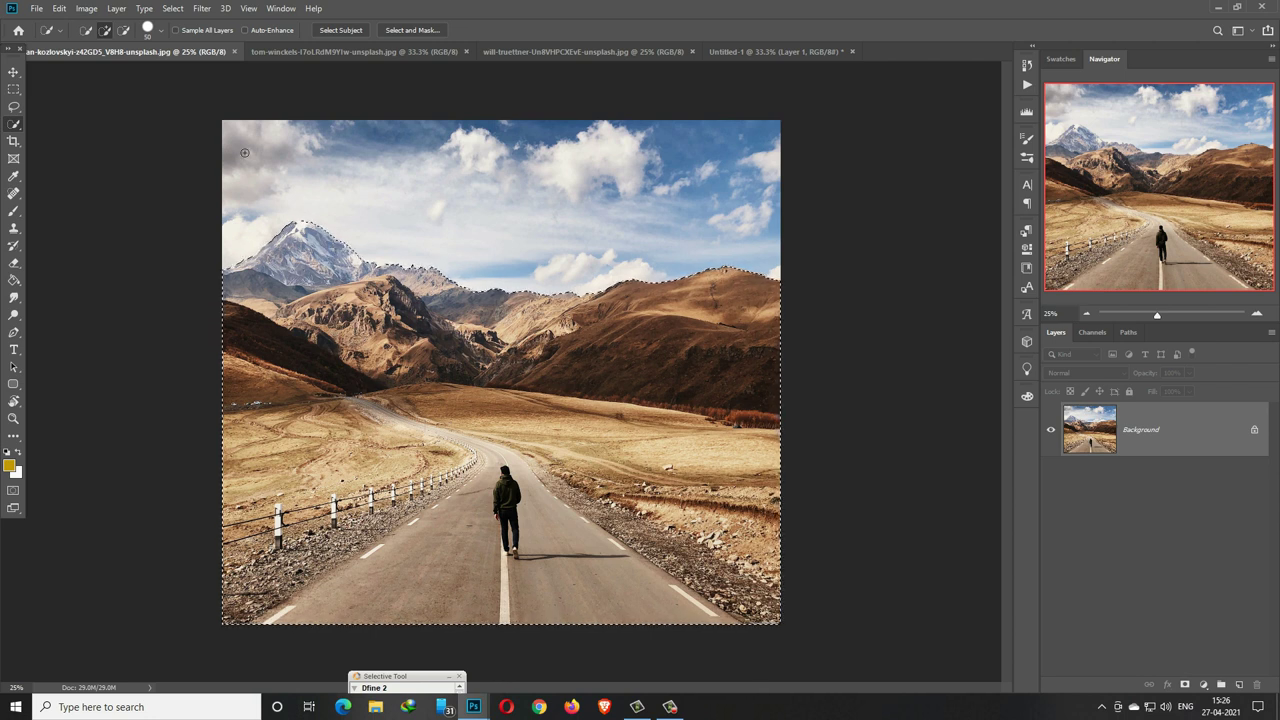
# Step: Drag the selected landscape into the tyre document as Layer 2, scaled to about 51%
pyautogui.click(13, 72)
pyautogui.moveTo(105, 52)
pyautogui.mouseDown()
pyautogui.moveTo(105, 65)
pyautogui.moveTo(650, 116)
pyautogui.mouseUp()
pyautogui.moveTo(789, 365); pyautogui.dragTo(450, 287)
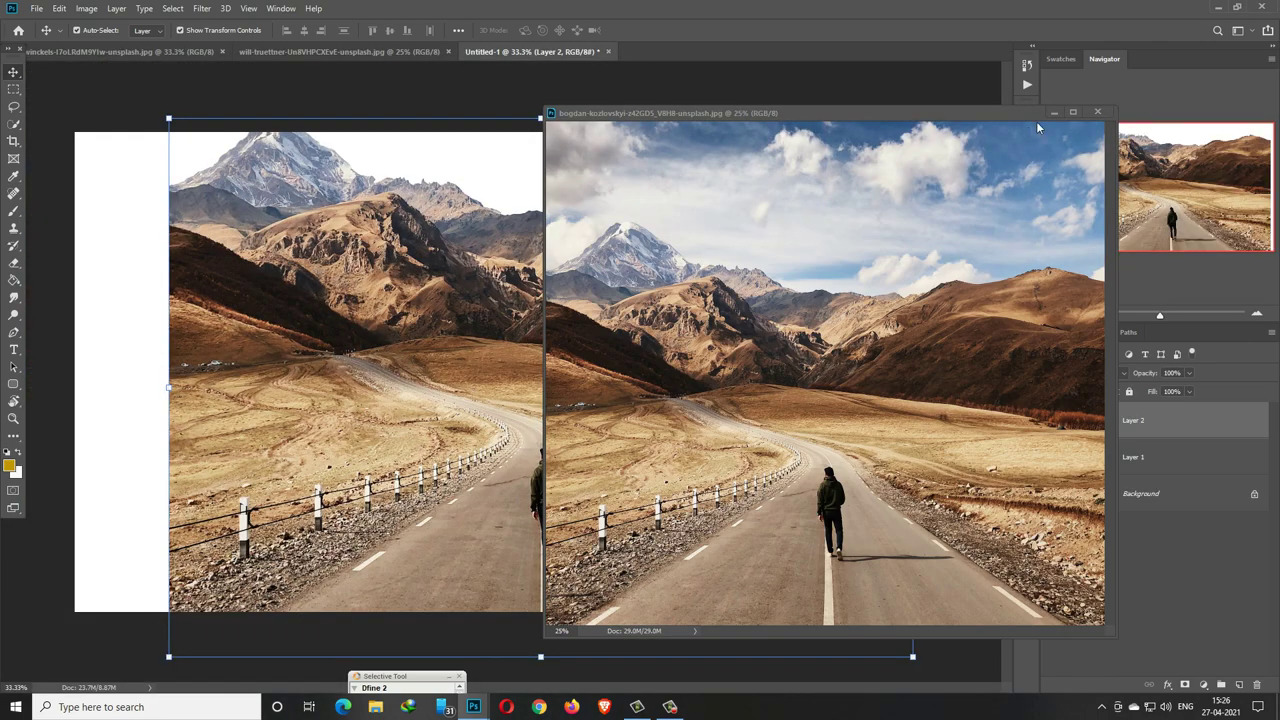
pyautogui.click(1053, 112)
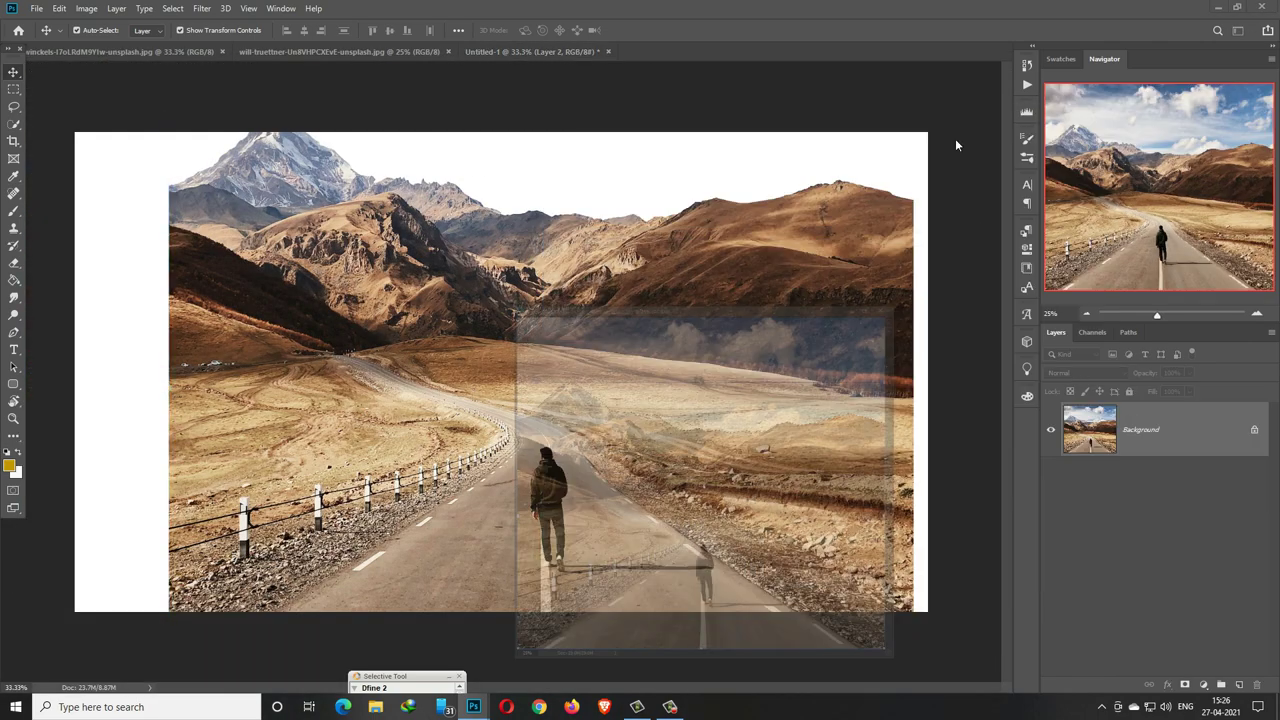
pyautogui.moveTo(541, 119); pyautogui.dragTo(541, 357)
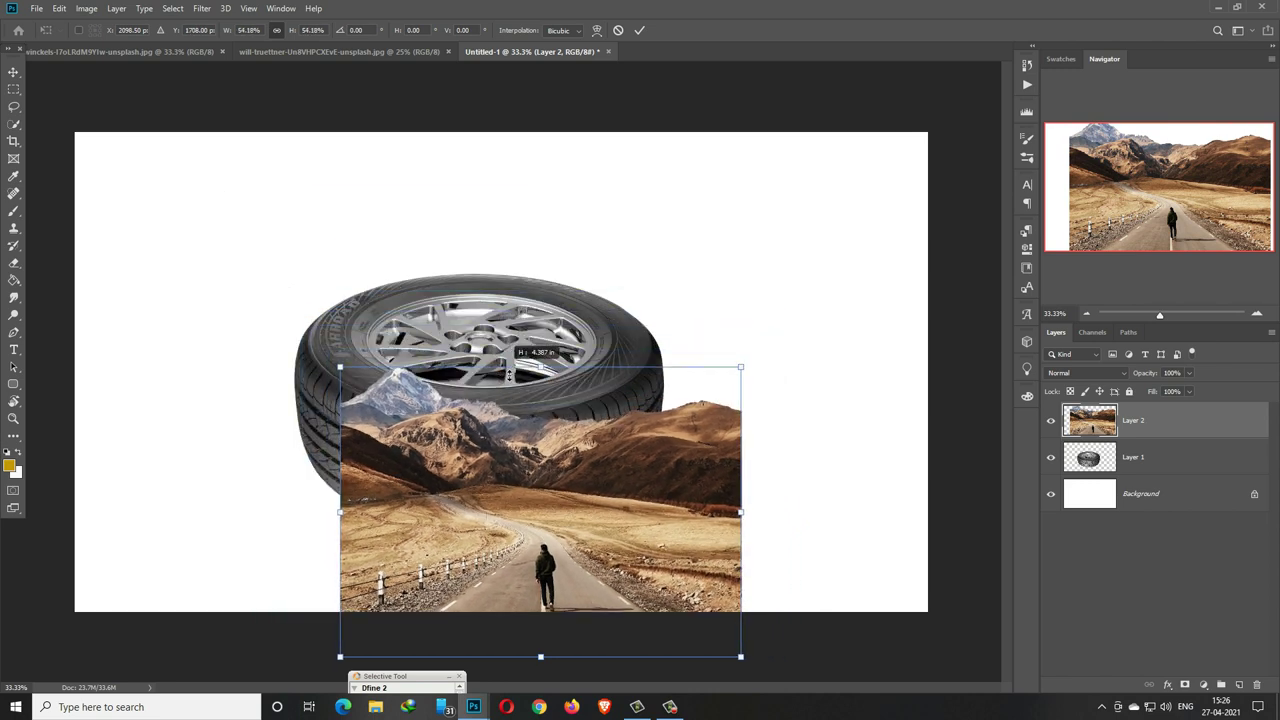
pyautogui.moveTo(534, 508)
pyautogui.mouseDown()
pyautogui.moveTo(484, 323)
pyautogui.moveTo(494, 319)
pyautogui.mouseUp()
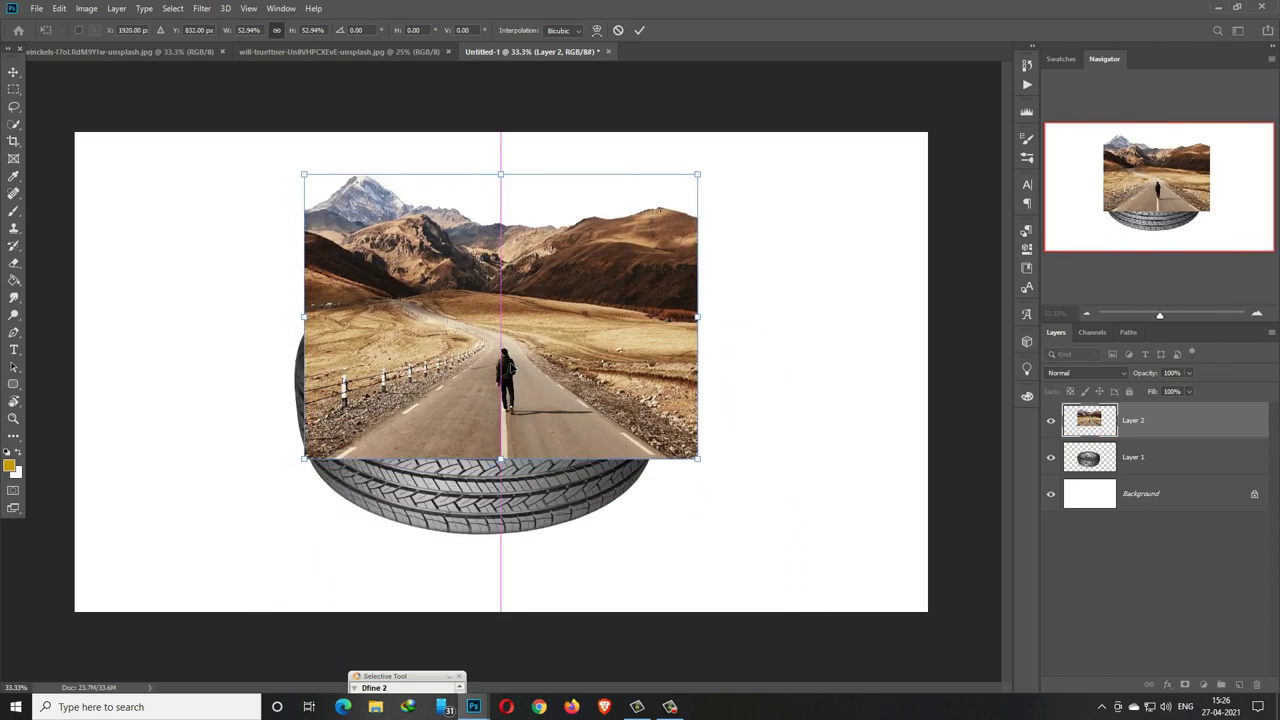
pyautogui.moveTo(702, 178); pyautogui.dragTo(690, 184)
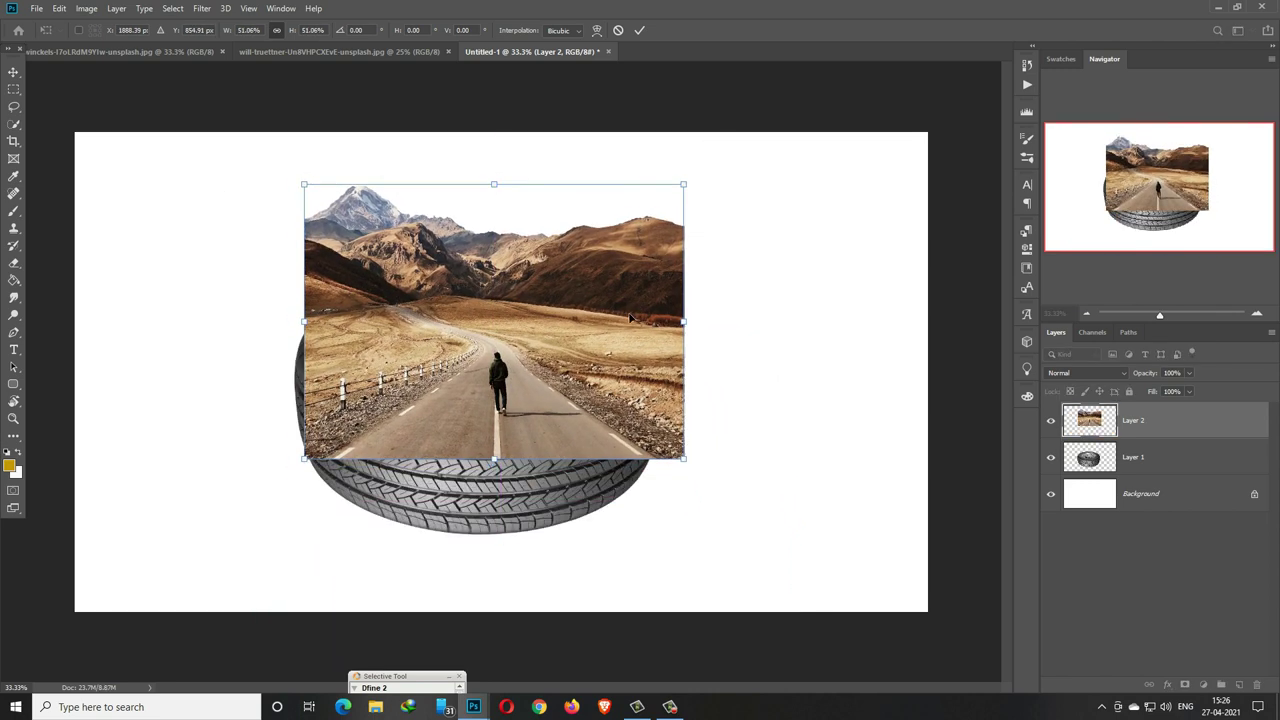
pyautogui.moveTo(634, 318)
pyautogui.mouseDown()
pyautogui.moveTo(576, 322)
pyautogui.moveTo(601, 322)
pyautogui.mouseUp()
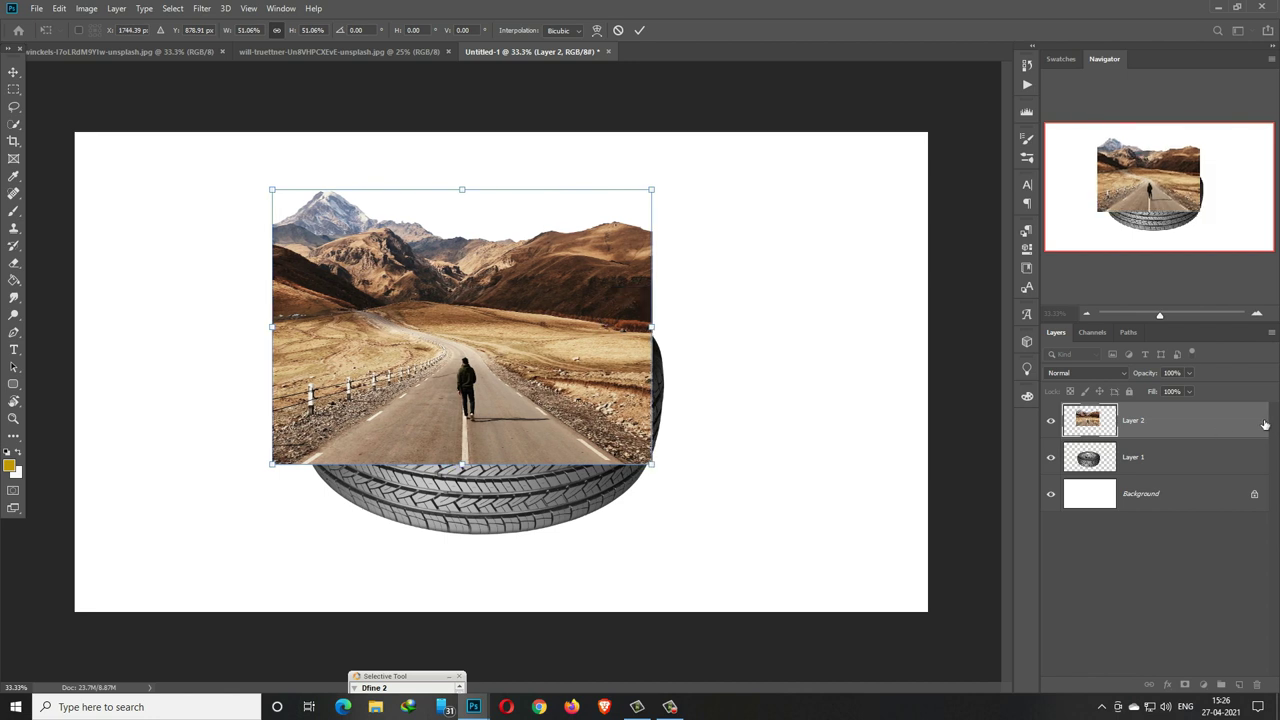
# Step: Set Layer 2's opacity to 77%, reposition it over the tyre and commit
pyautogui.click(1187, 373)
pyautogui.moveTo(1188, 391); pyautogui.dragTo(1178, 391)
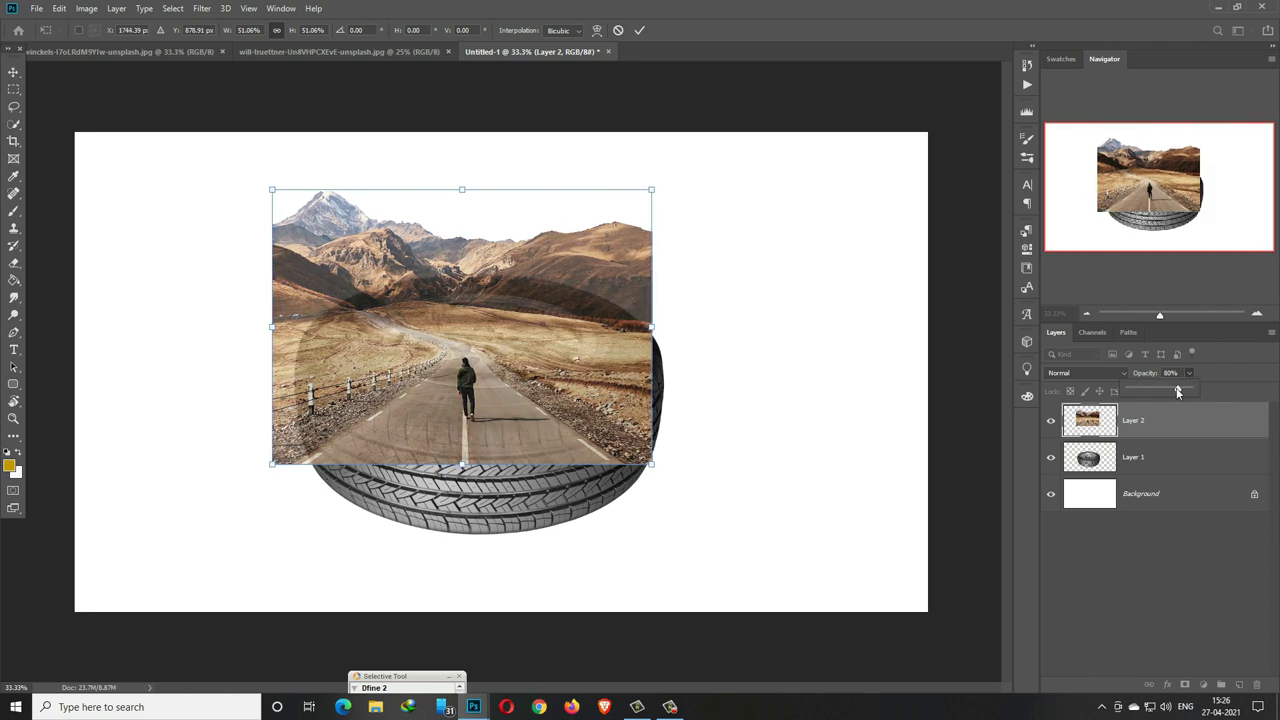
pyautogui.moveTo(469, 328); pyautogui.dragTo(492, 327)
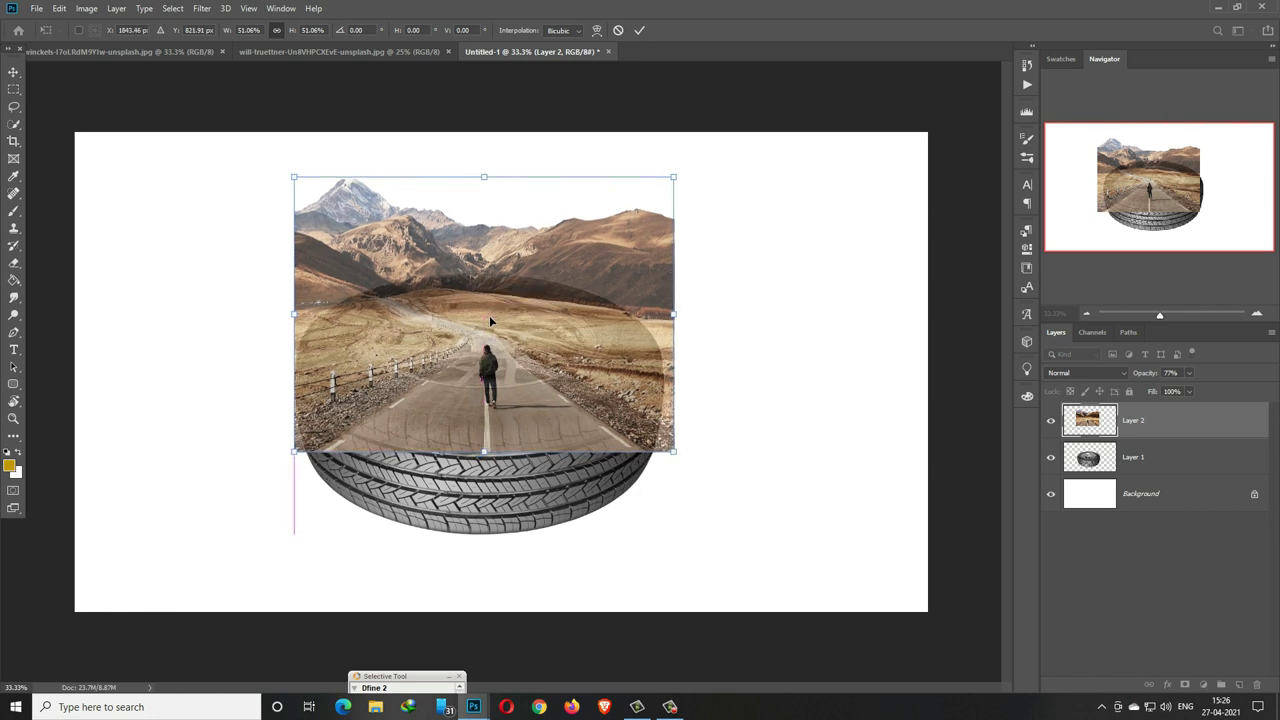
pyautogui.click(641, 31)
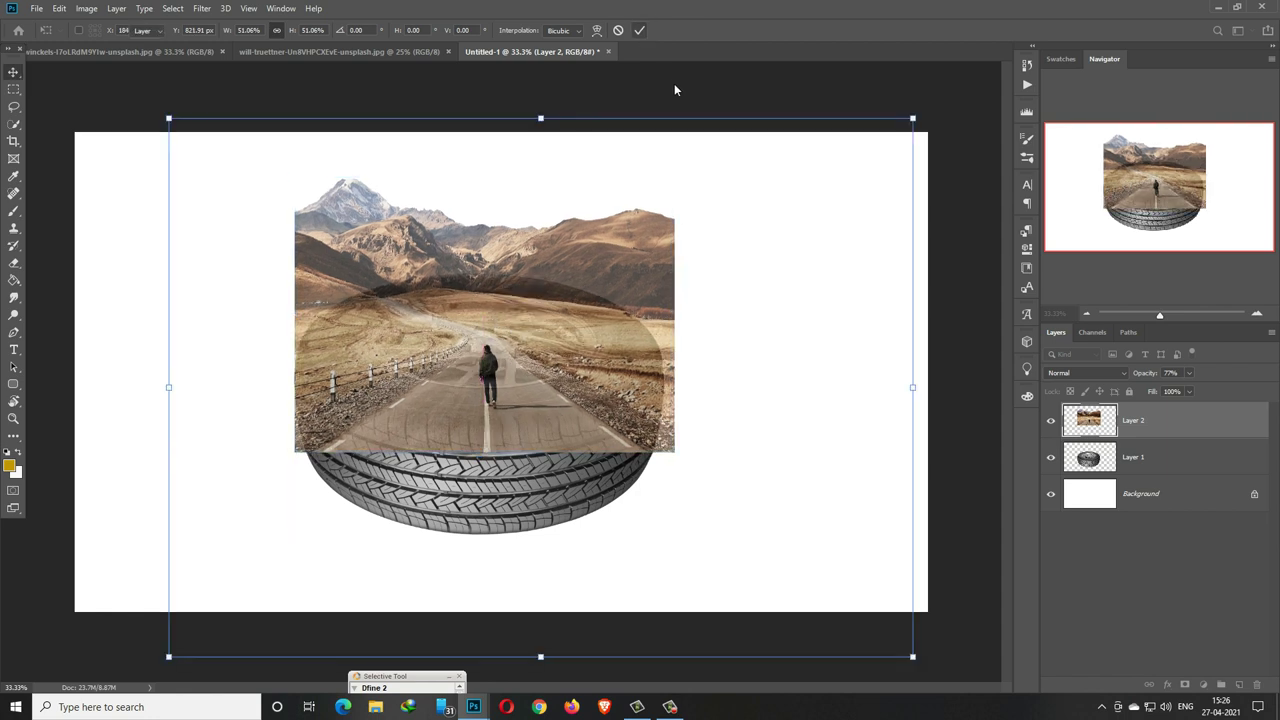
pyautogui.click(57, 9)
pyautogui.moveTo(80, 313)
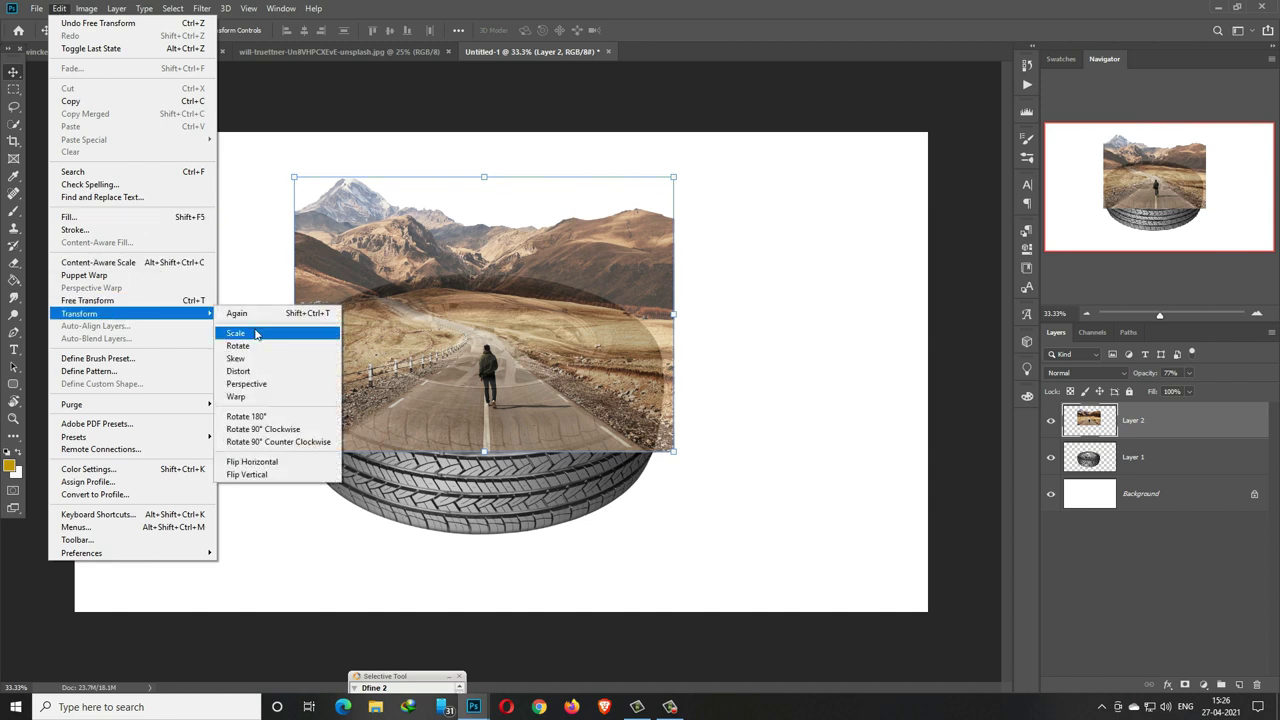
# Step: Warp the road layer, bending its upper-left corner and left edge inward
pyautogui.click(245, 396)
pyautogui.moveTo(345, 292); pyautogui.dragTo(313, 238)
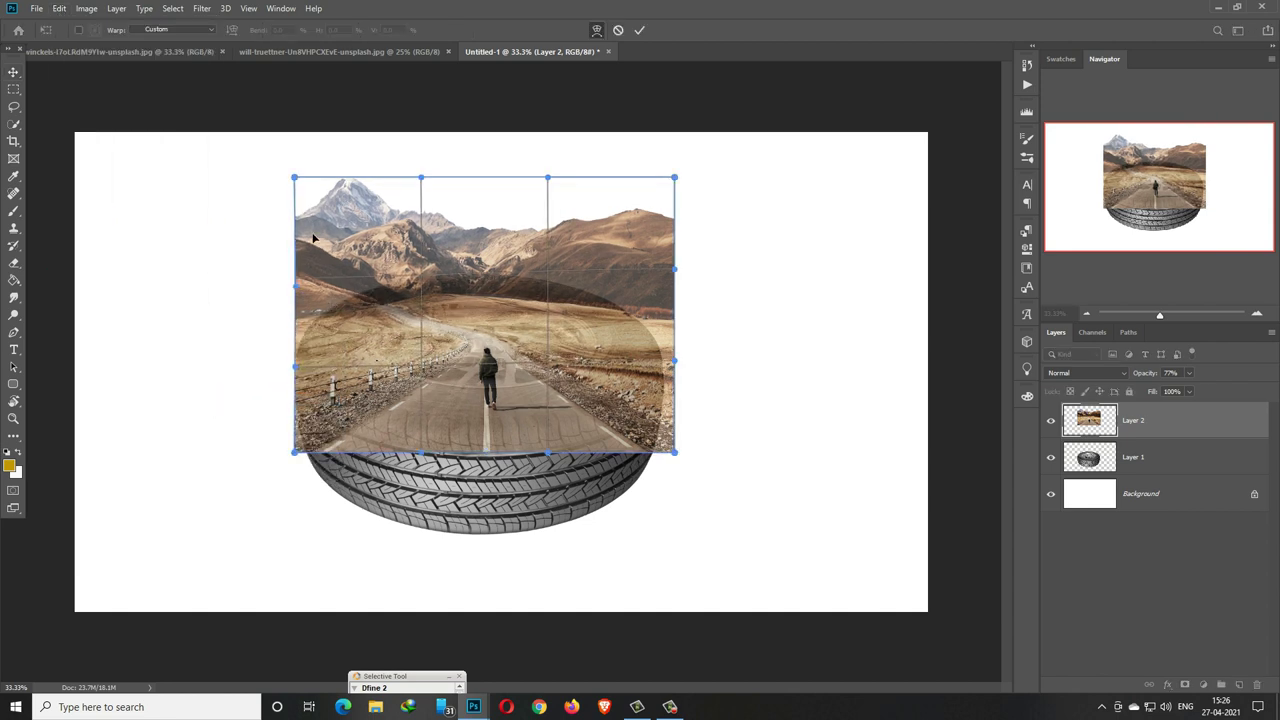
pyautogui.moveTo(294, 177); pyautogui.dragTo(294, 210)
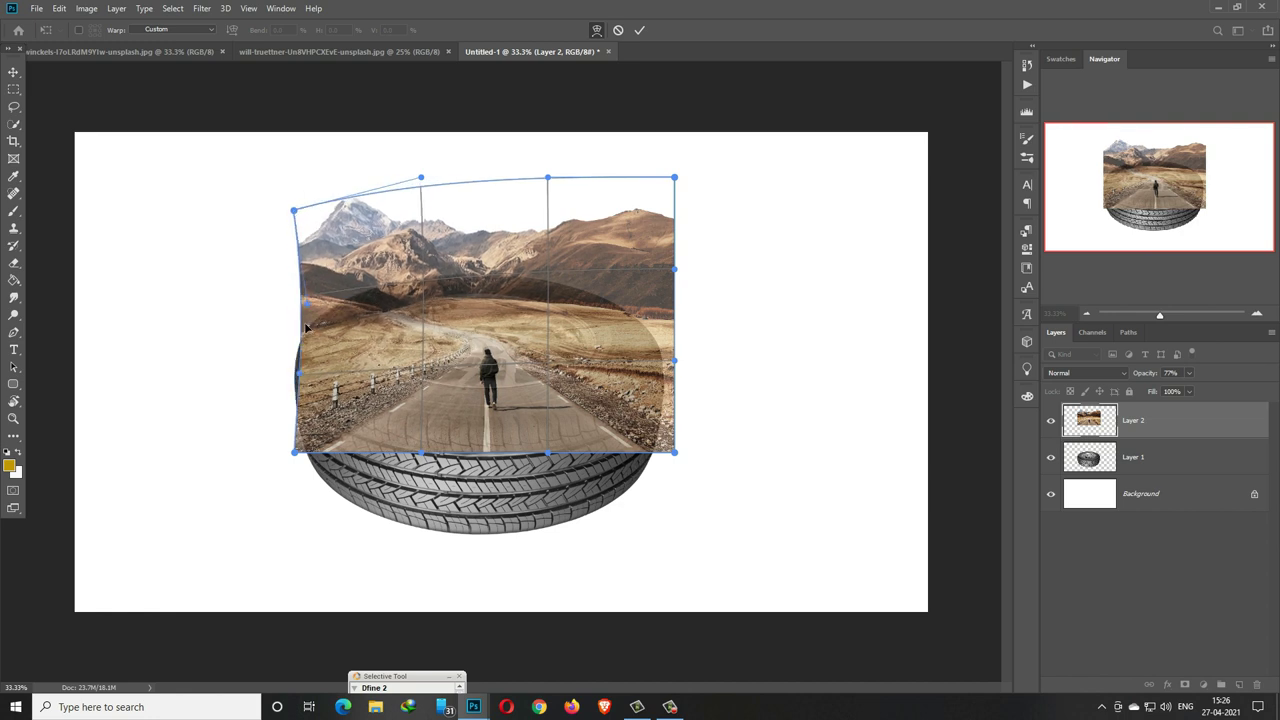
pyautogui.moveTo(300, 316)
pyautogui.mouseDown()
pyautogui.moveTo(312, 250)
pyautogui.moveTo(282, 243)
pyautogui.mouseUp()
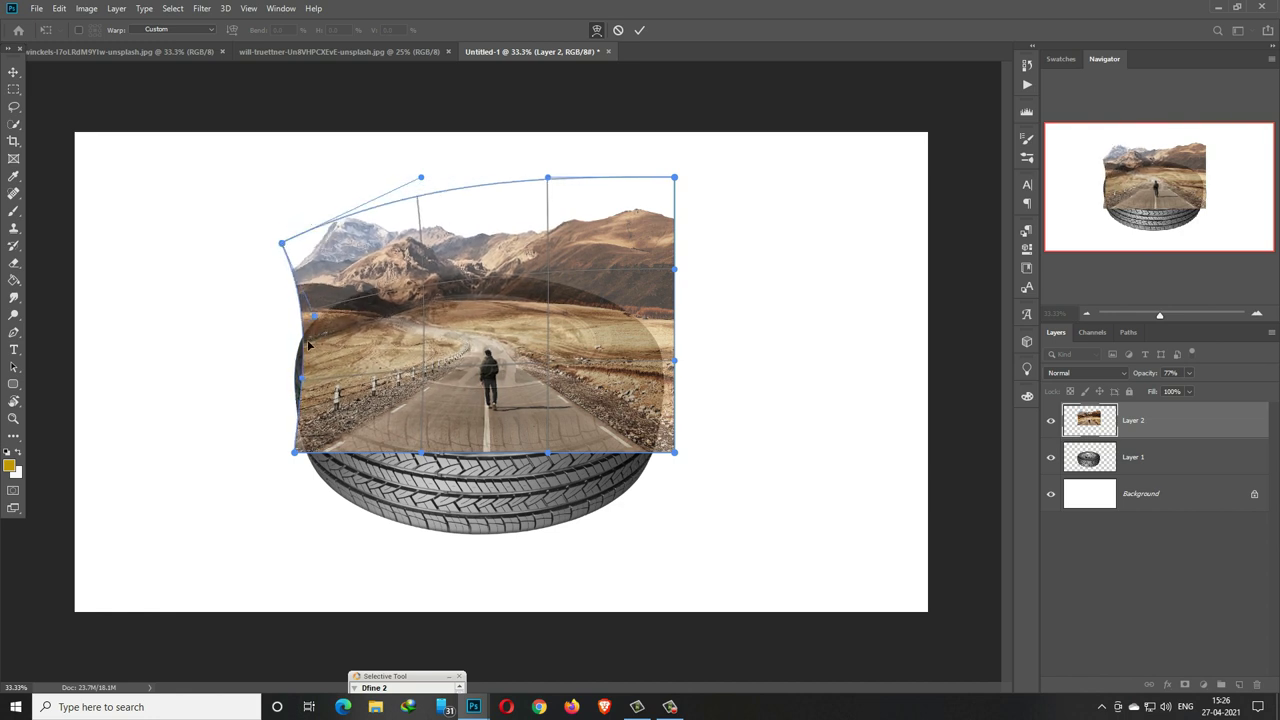
pyautogui.moveTo(317, 340); pyautogui.dragTo(308, 361)
pyautogui.moveTo(283, 244); pyautogui.dragTo(308, 250)
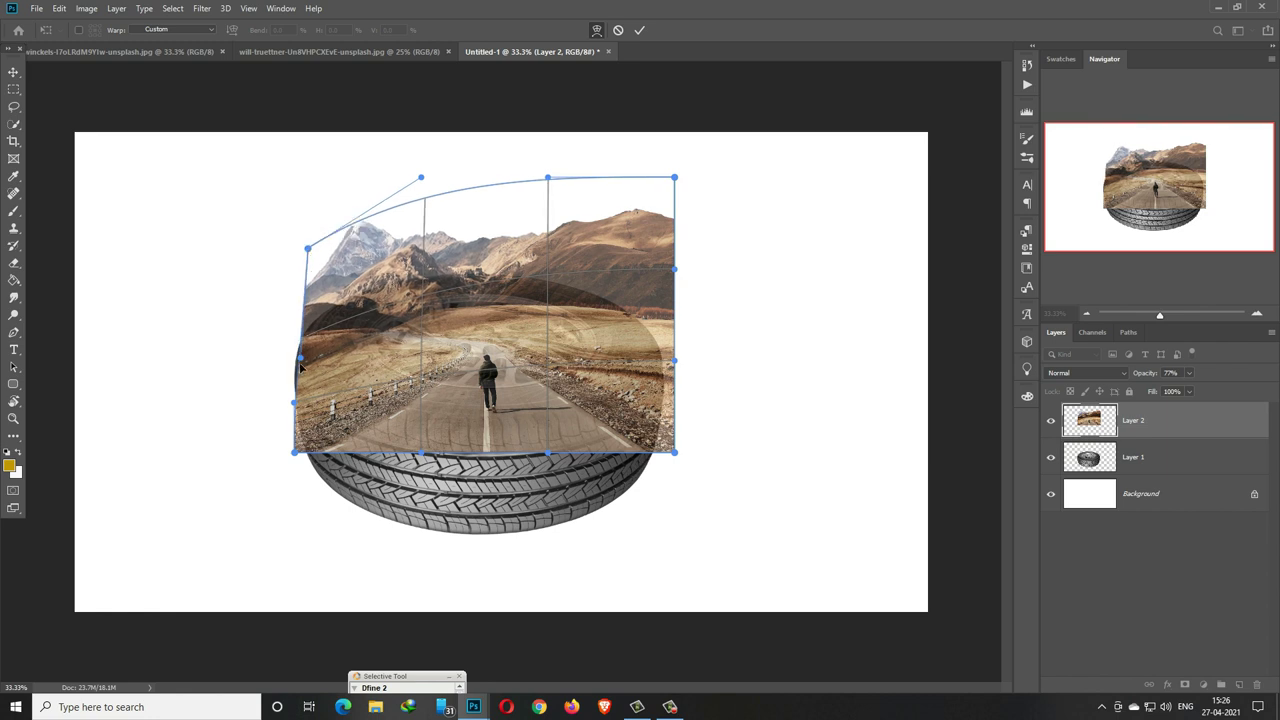
pyautogui.moveTo(301, 368); pyautogui.dragTo(296, 366)
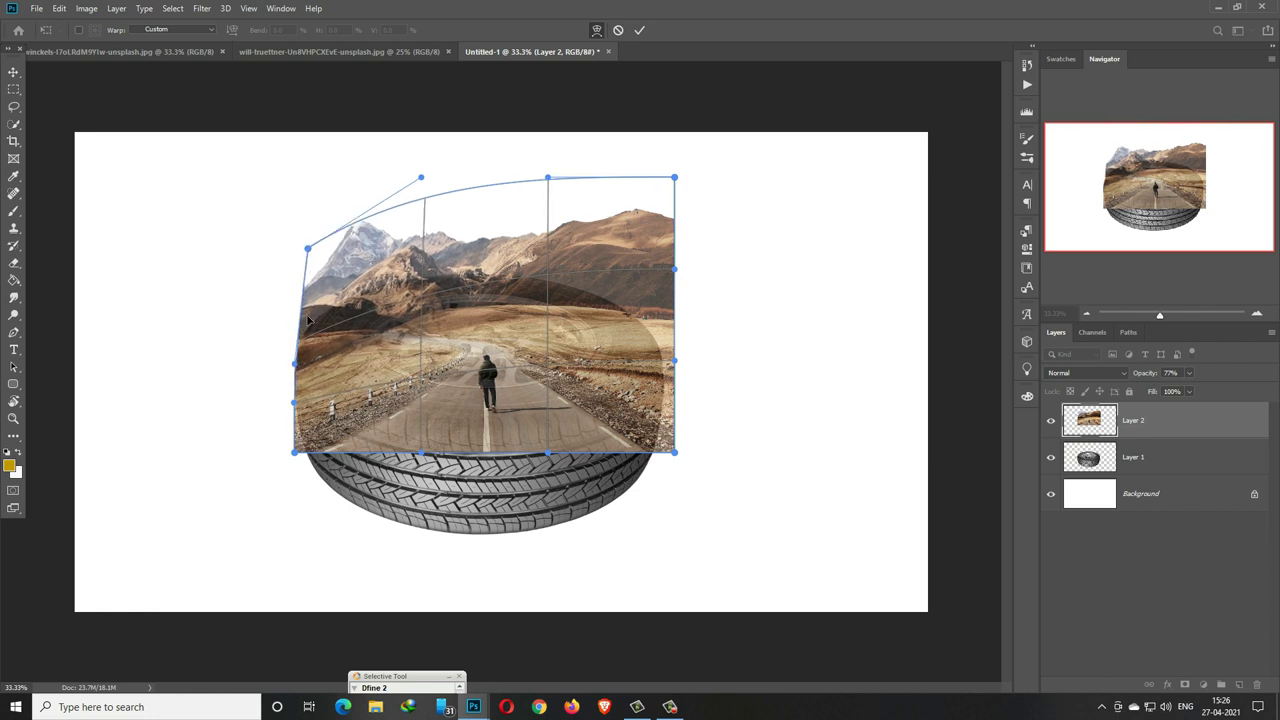
# Step: Curve the road layer's right side and lower-right corner to follow the tyre, then commit
pyautogui.moveTo(663, 290); pyautogui.dragTo(662, 297)
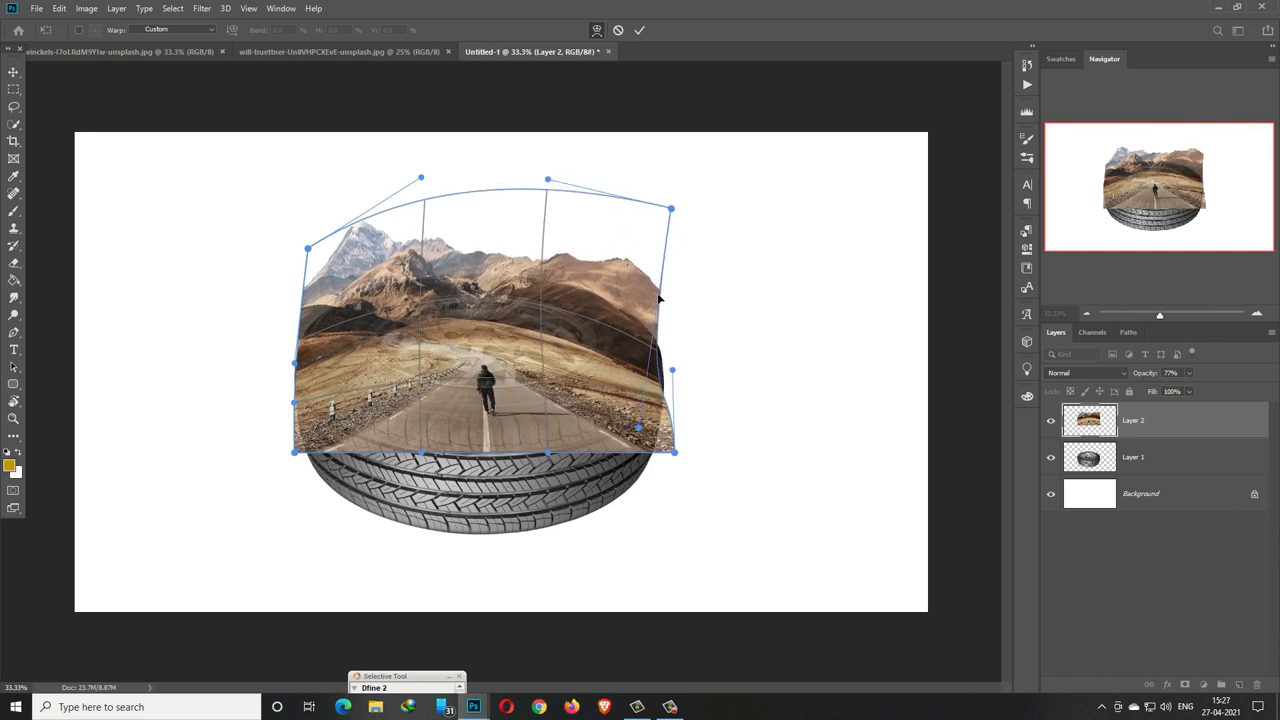
pyautogui.moveTo(678, 456); pyautogui.dragTo(655, 464)
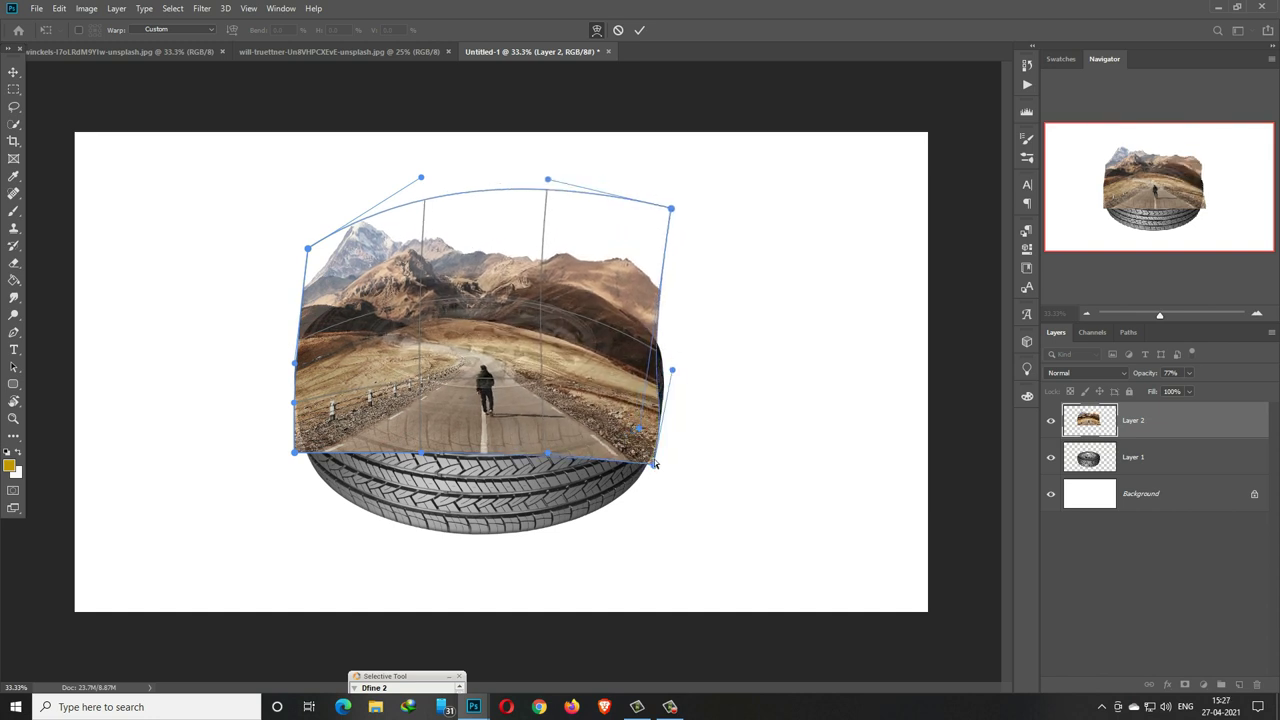
pyautogui.moveTo(664, 302); pyautogui.dragTo(661, 322)
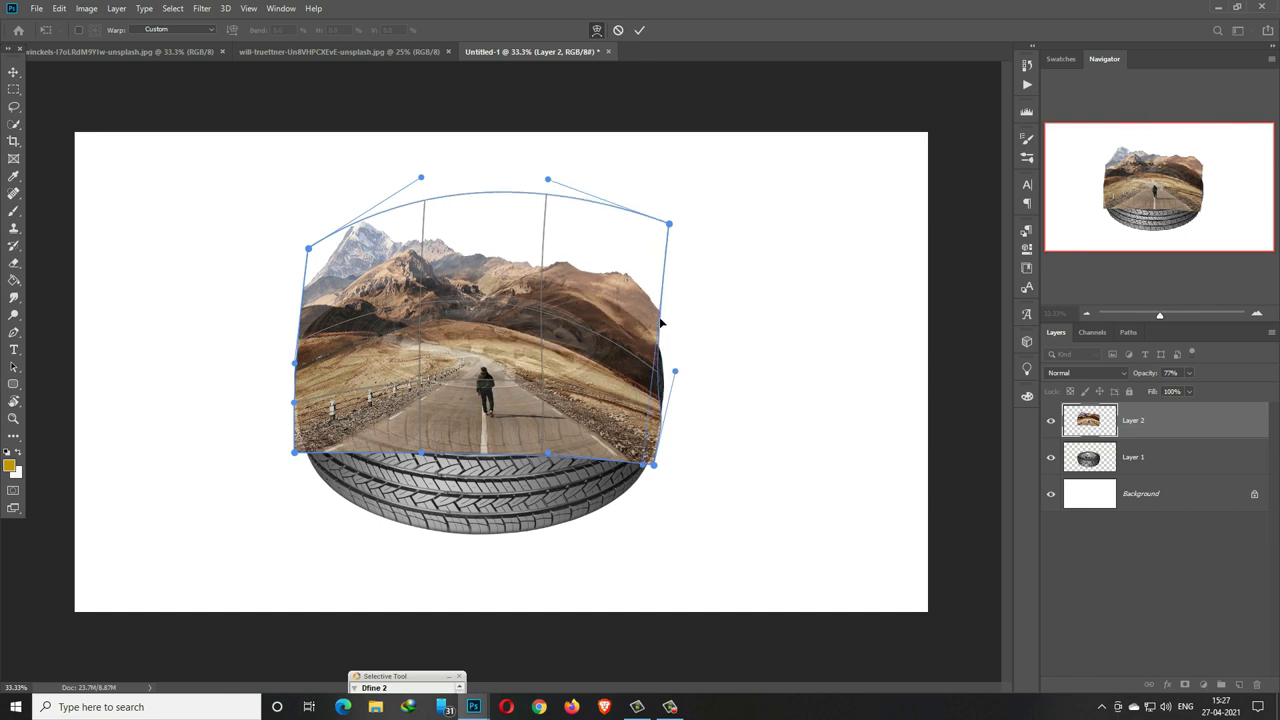
pyautogui.moveTo(648, 378); pyautogui.dragTo(656, 382)
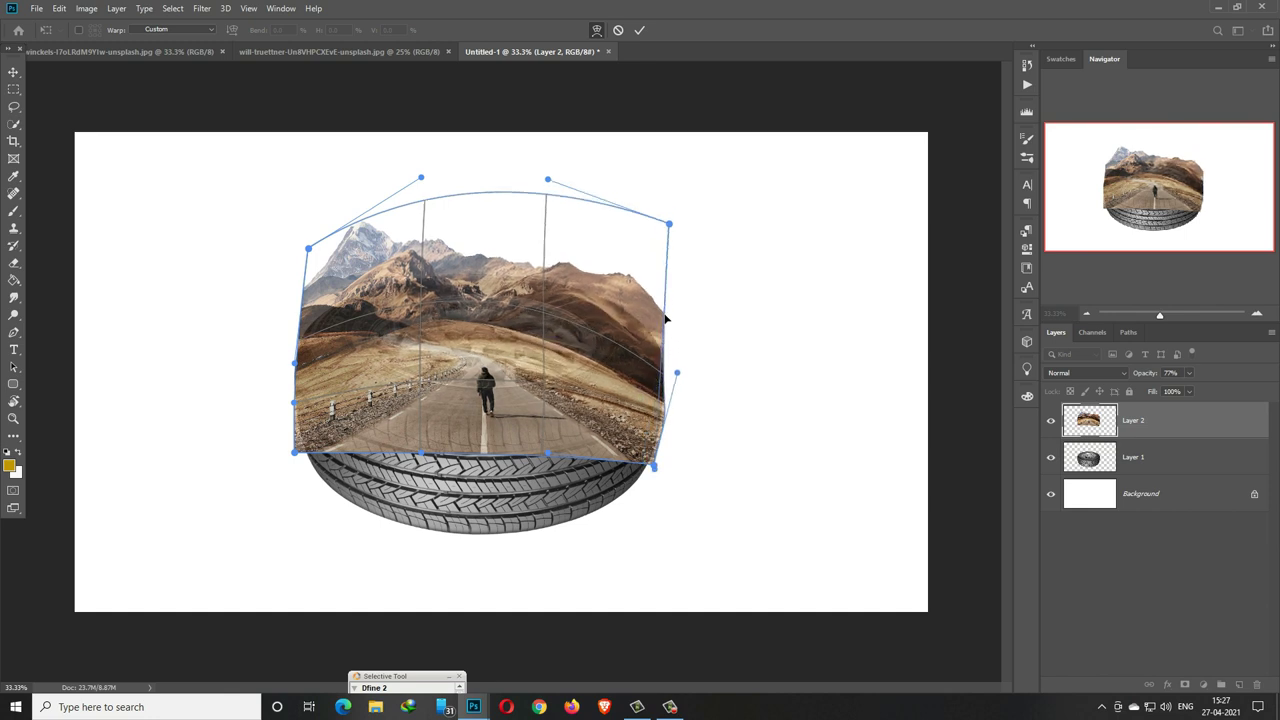
pyautogui.moveTo(655, 445); pyautogui.dragTo(658, 420)
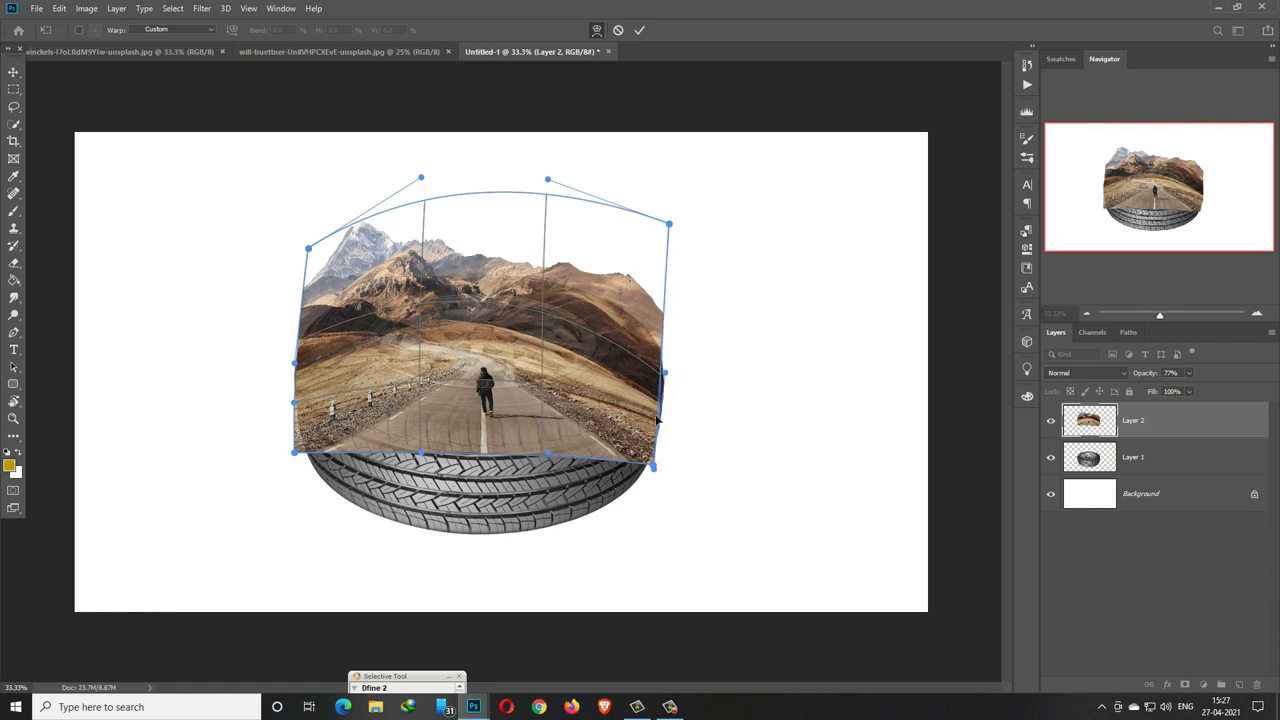
pyautogui.click(639, 31)
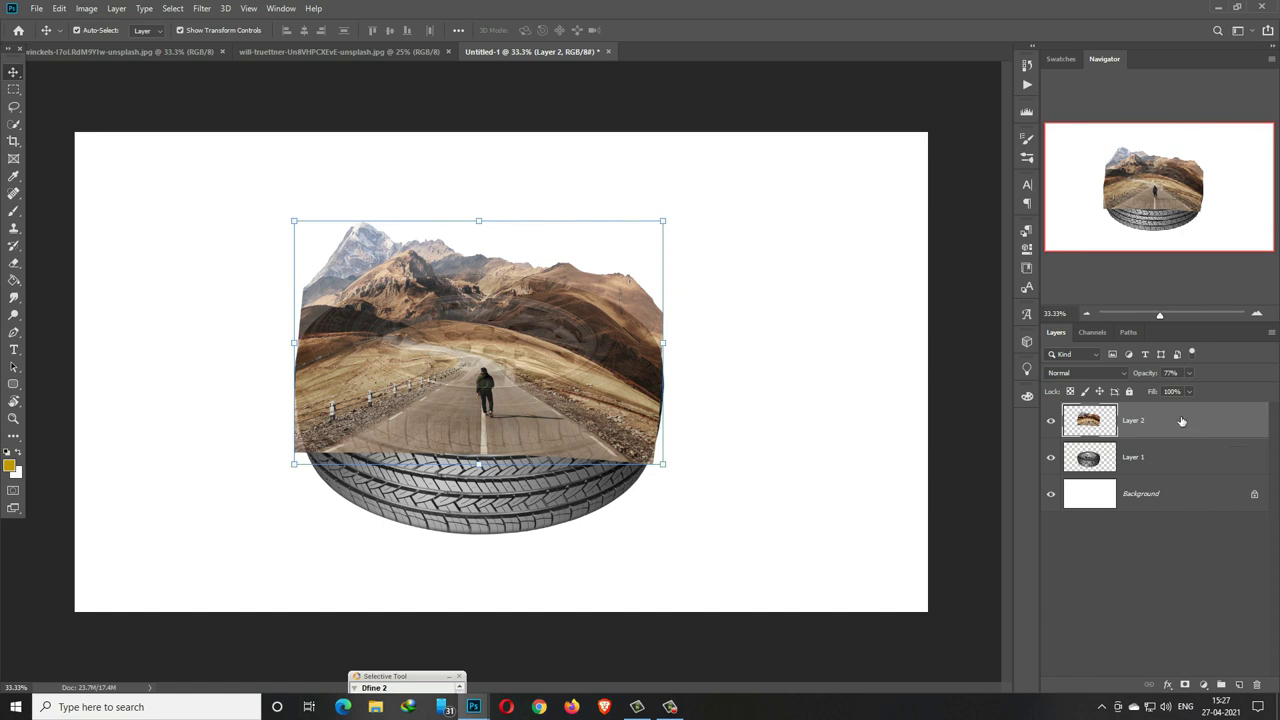
# Step: Add a layer mask to the road layer and choose a soft round brush
pyautogui.click(1191, 683)
pyautogui.click(13, 211)
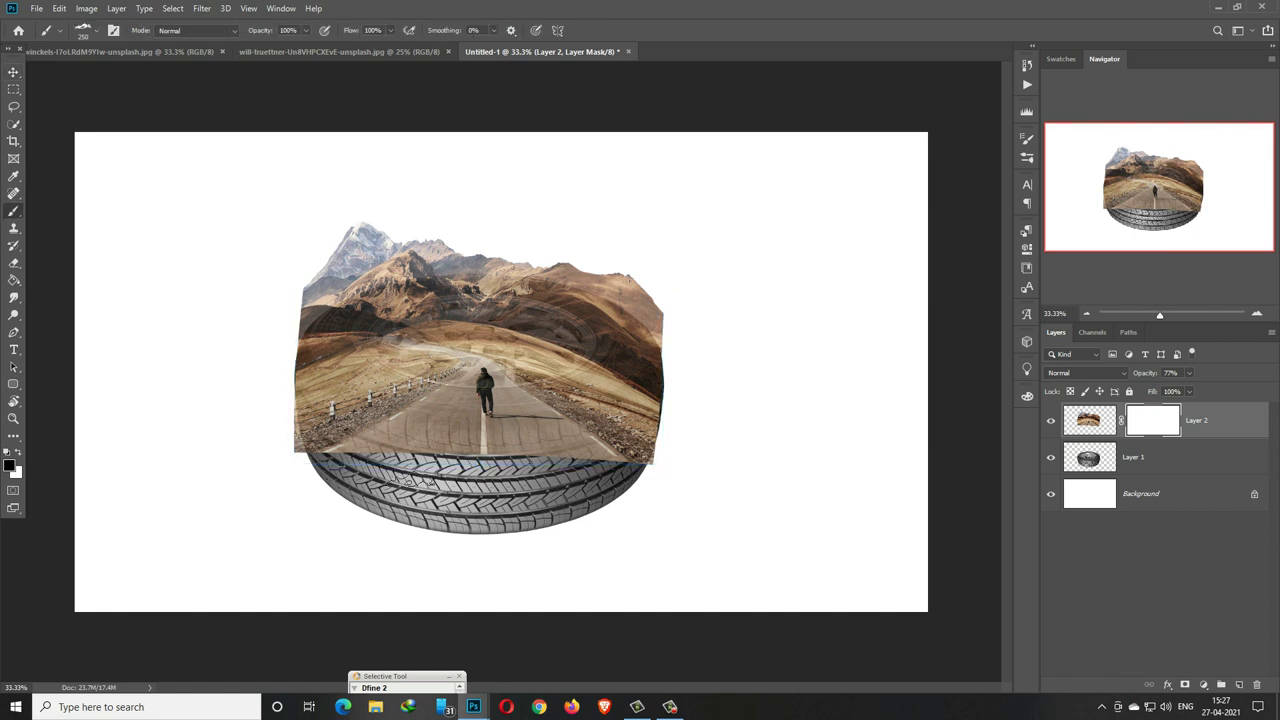
pyautogui.click(88, 31)
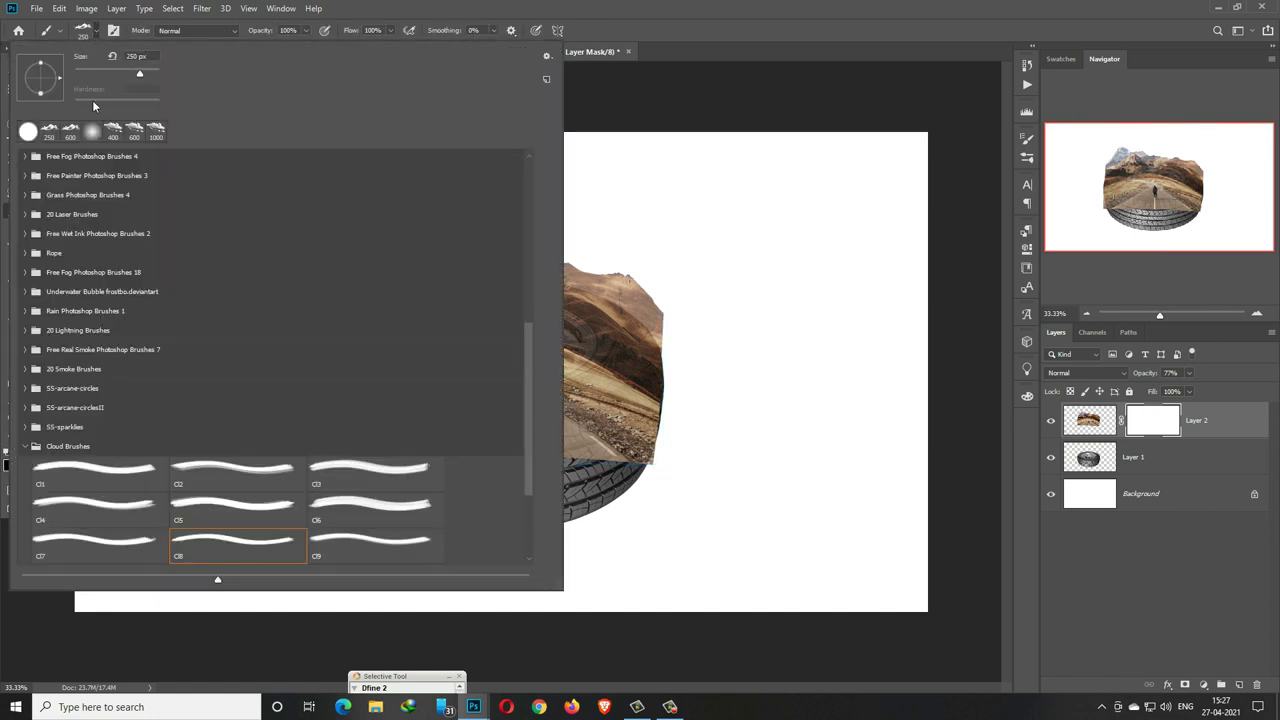
pyautogui.click(108, 130)
pyautogui.press('Return')
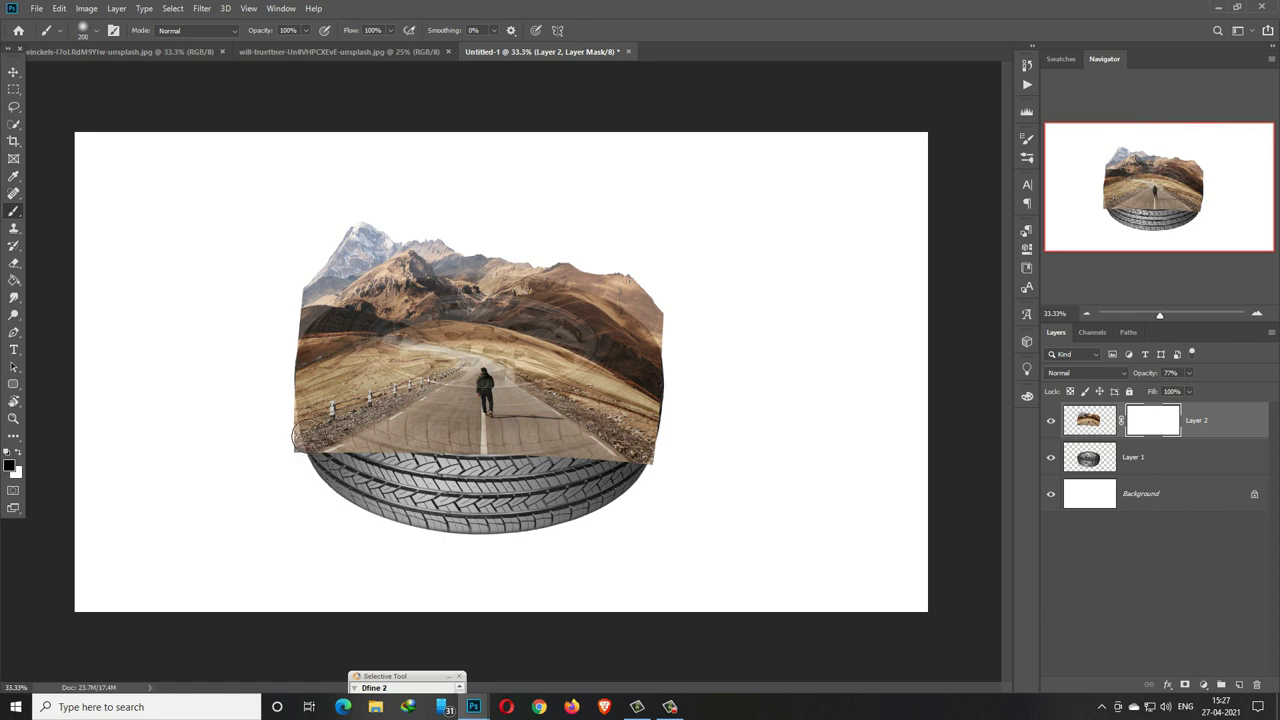
# Step: Paint away the road's lower left and right edges over the tread, with the layer at 100% opacity
pyautogui.moveTo(299, 430)
pyautogui.mouseDown()
pyautogui.moveTo(300, 457)
pyautogui.moveTo(332, 492)
pyautogui.mouseUp()
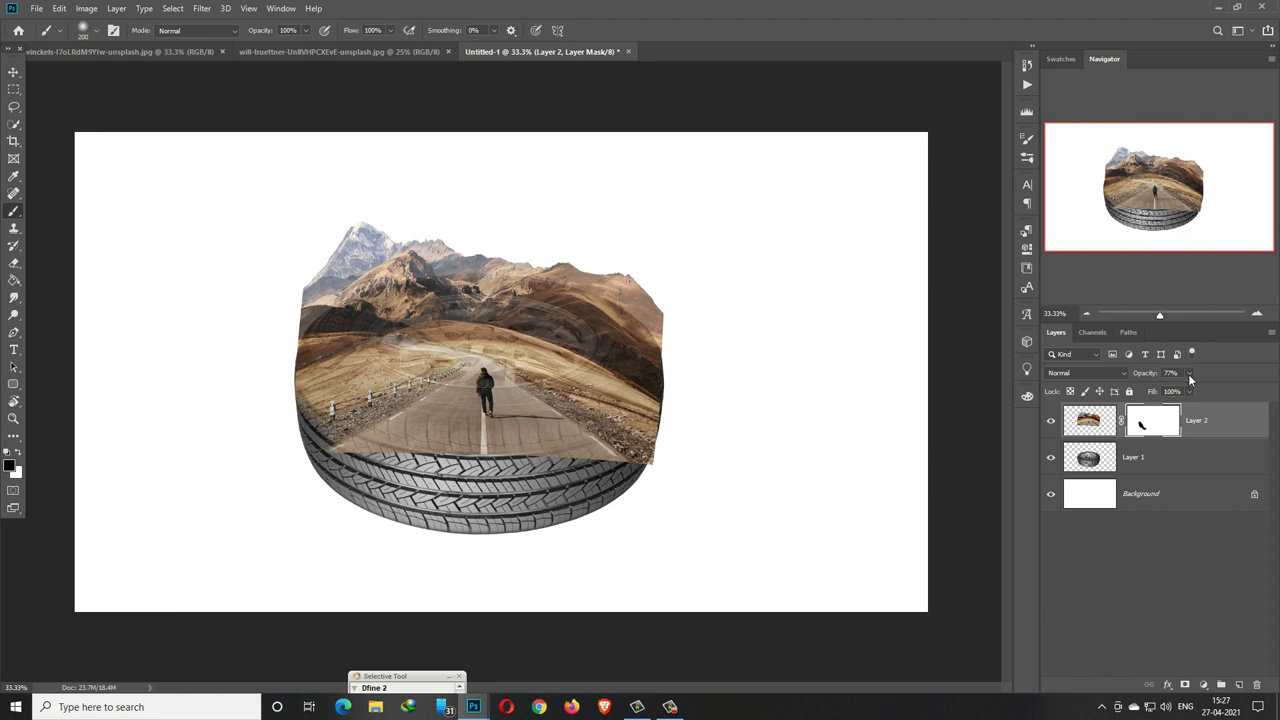
pyautogui.moveTo(1220, 391); pyautogui.dragTo(1207, 386)
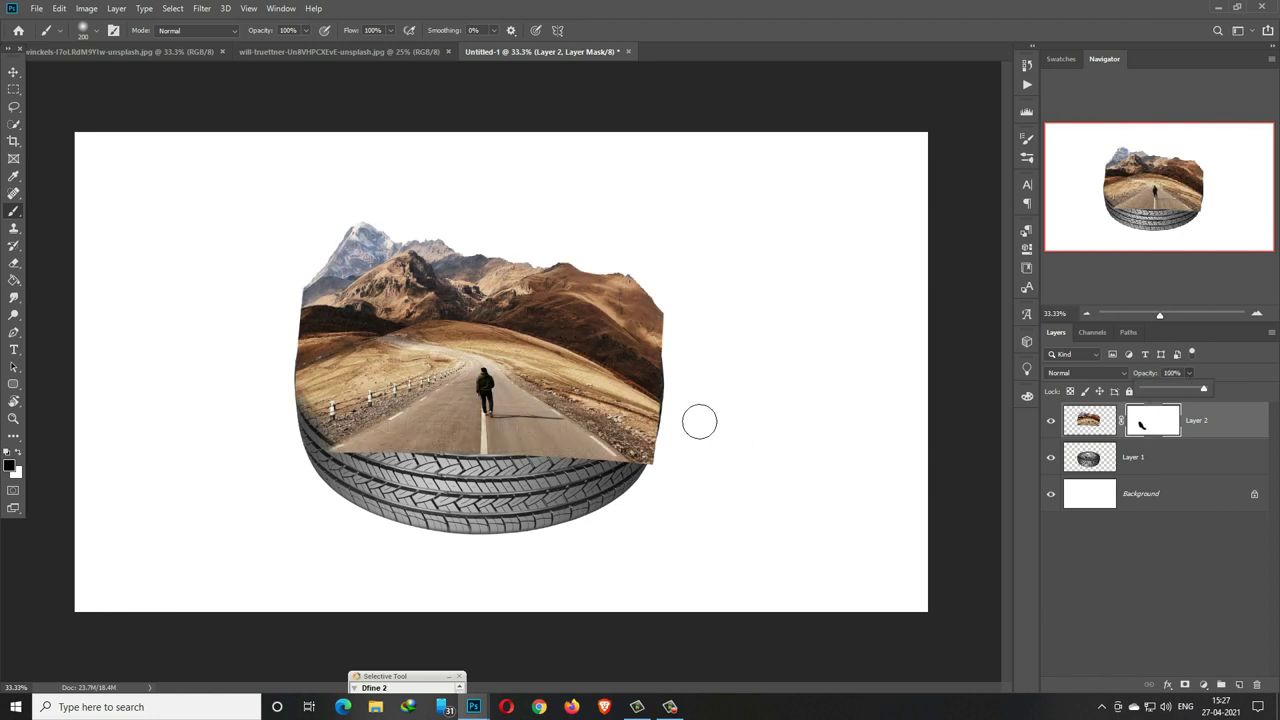
pyautogui.moveTo(632, 509)
pyautogui.mouseDown()
pyautogui.moveTo(640, 472)
pyautogui.moveTo(540, 444)
pyautogui.mouseUp()
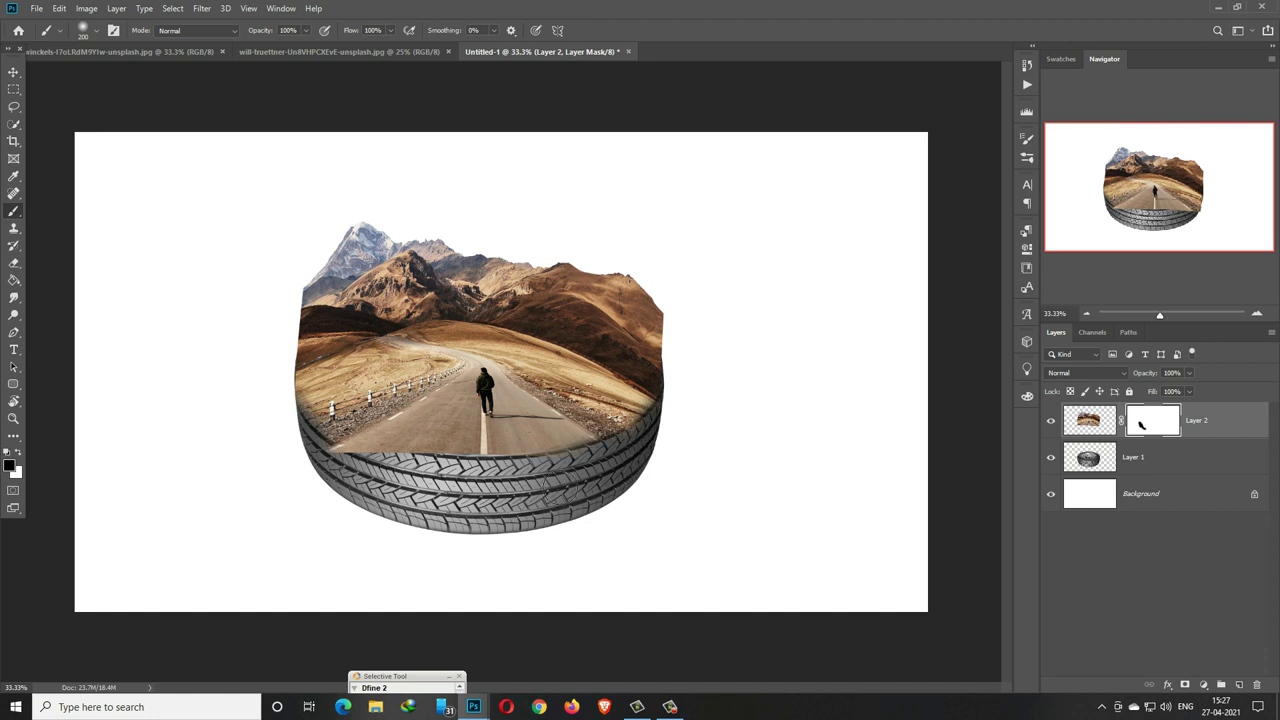
pyautogui.moveTo(465, 506)
pyautogui.mouseDown()
pyautogui.moveTo(340, 440)
pyautogui.moveTo(393, 483)
pyautogui.mouseUp()
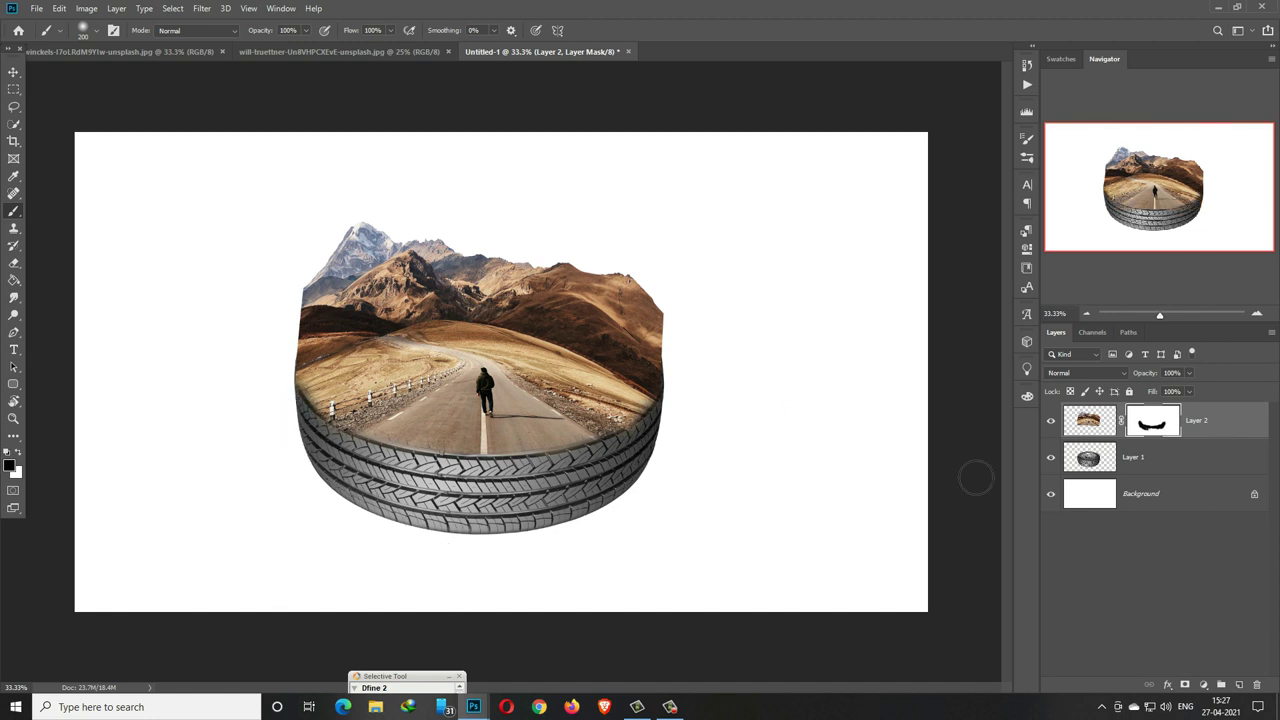
# Step: At 54% layer opacity, mask the road over the tyre's right edge, left side and front tread
pyautogui.click(1189, 373)
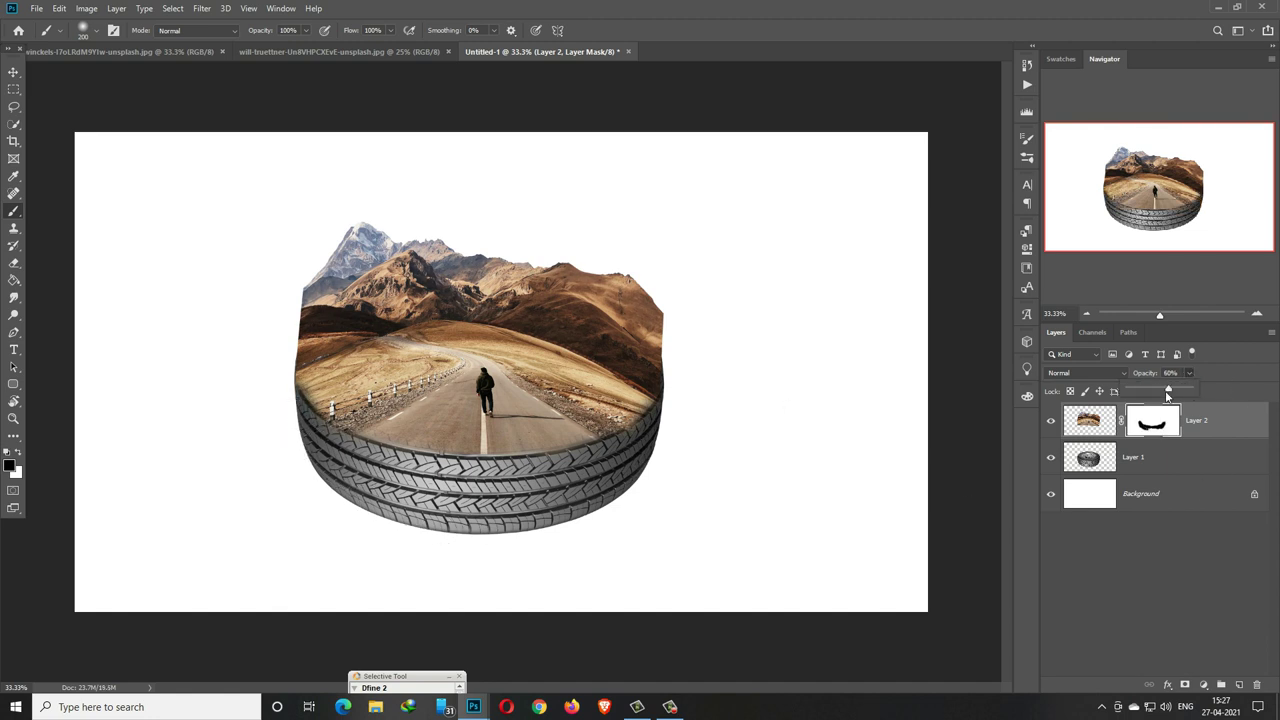
pyautogui.moveTo(1167, 395); pyautogui.dragTo(1163, 396)
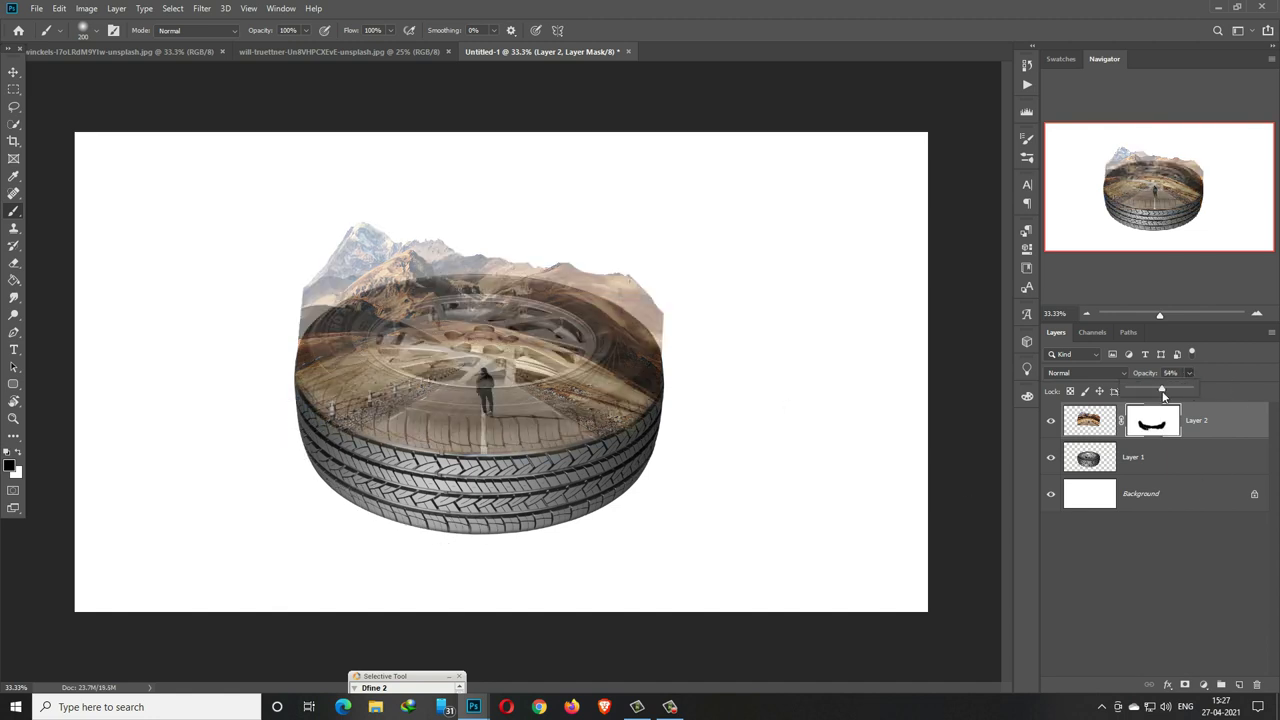
pyautogui.click(700, 402)
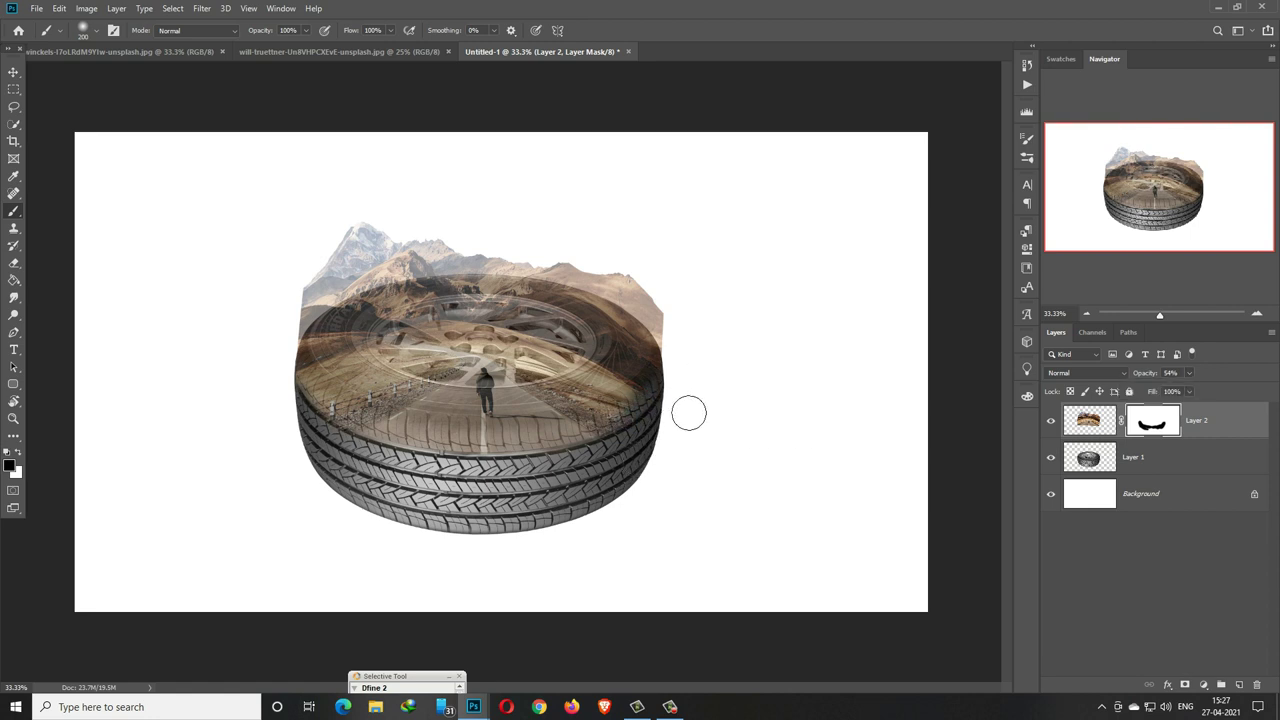
pyautogui.moveTo(690, 385)
pyautogui.mouseDown()
pyautogui.moveTo(670, 432)
pyautogui.moveTo(631, 458)
pyautogui.moveTo(518, 478)
pyautogui.mouseUp()
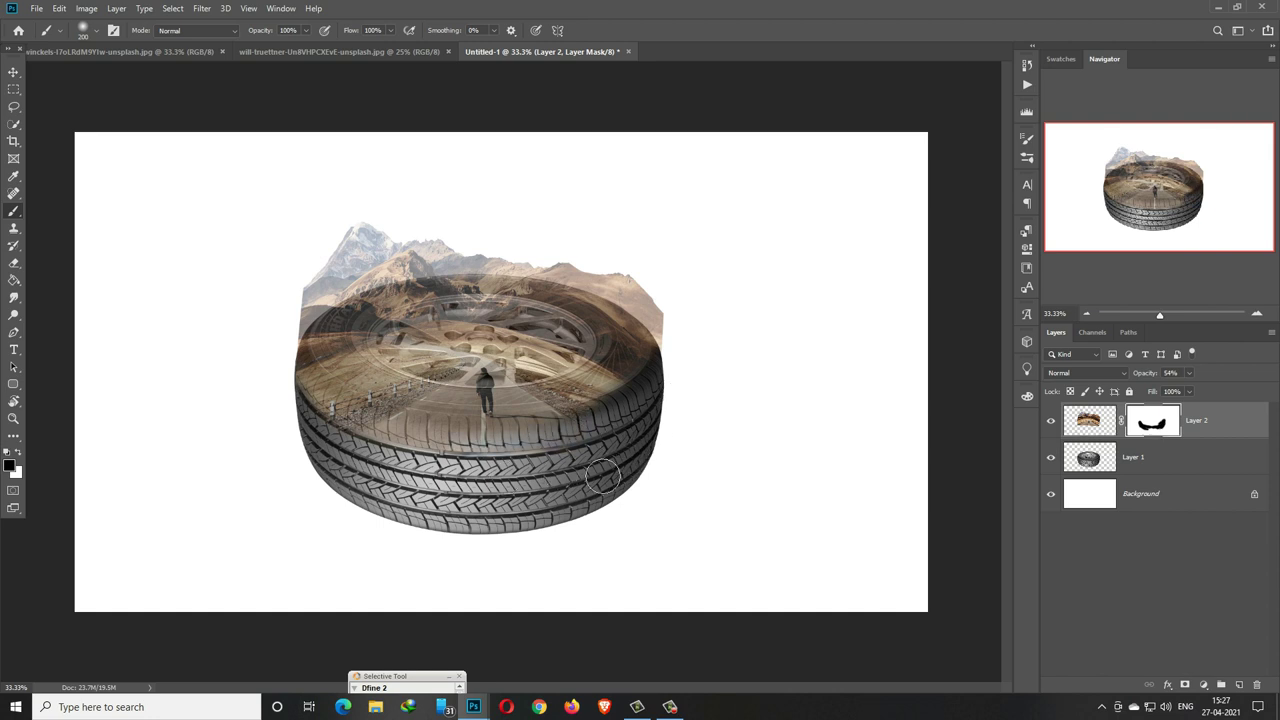
pyautogui.moveTo(376, 438)
pyautogui.mouseDown()
pyautogui.moveTo(325, 444)
pyautogui.moveTo(364, 432)
pyautogui.moveTo(308, 391)
pyautogui.mouseUp()
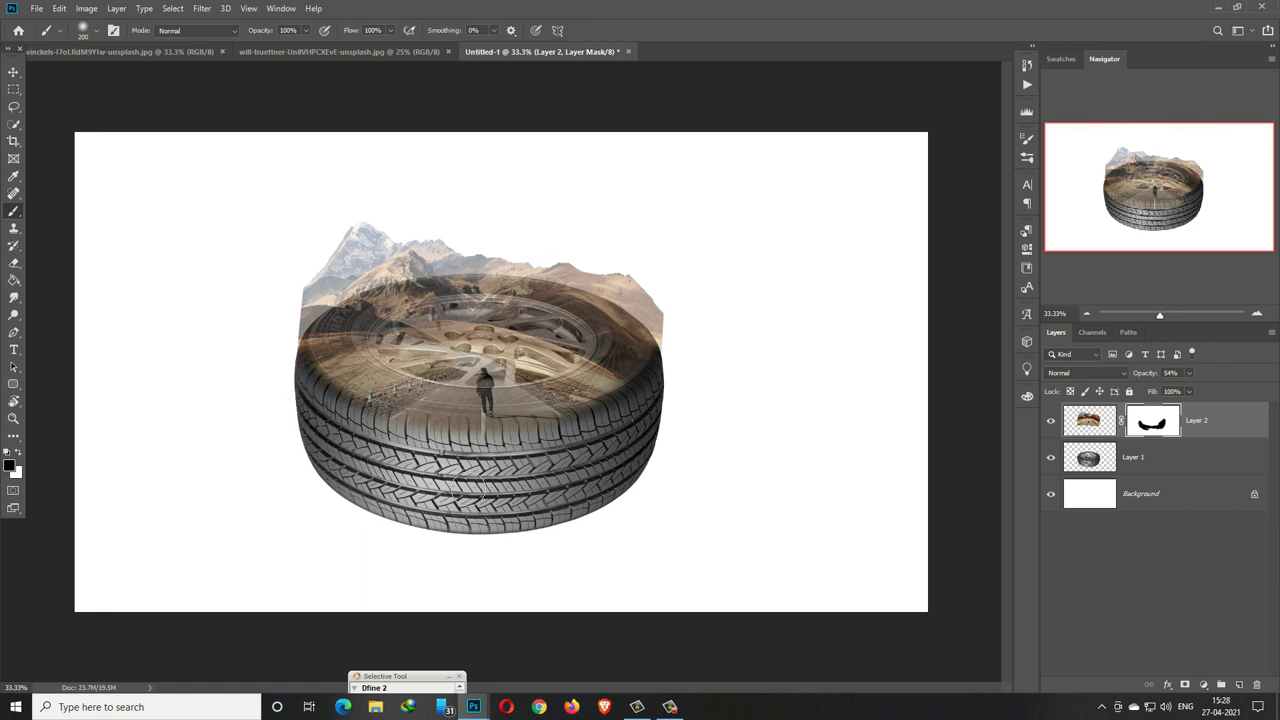
pyautogui.moveTo(482, 490)
pyautogui.mouseDown()
pyautogui.moveTo(490, 466)
pyautogui.moveTo(630, 445)
pyautogui.moveTo(679, 399)
pyautogui.mouseUp()
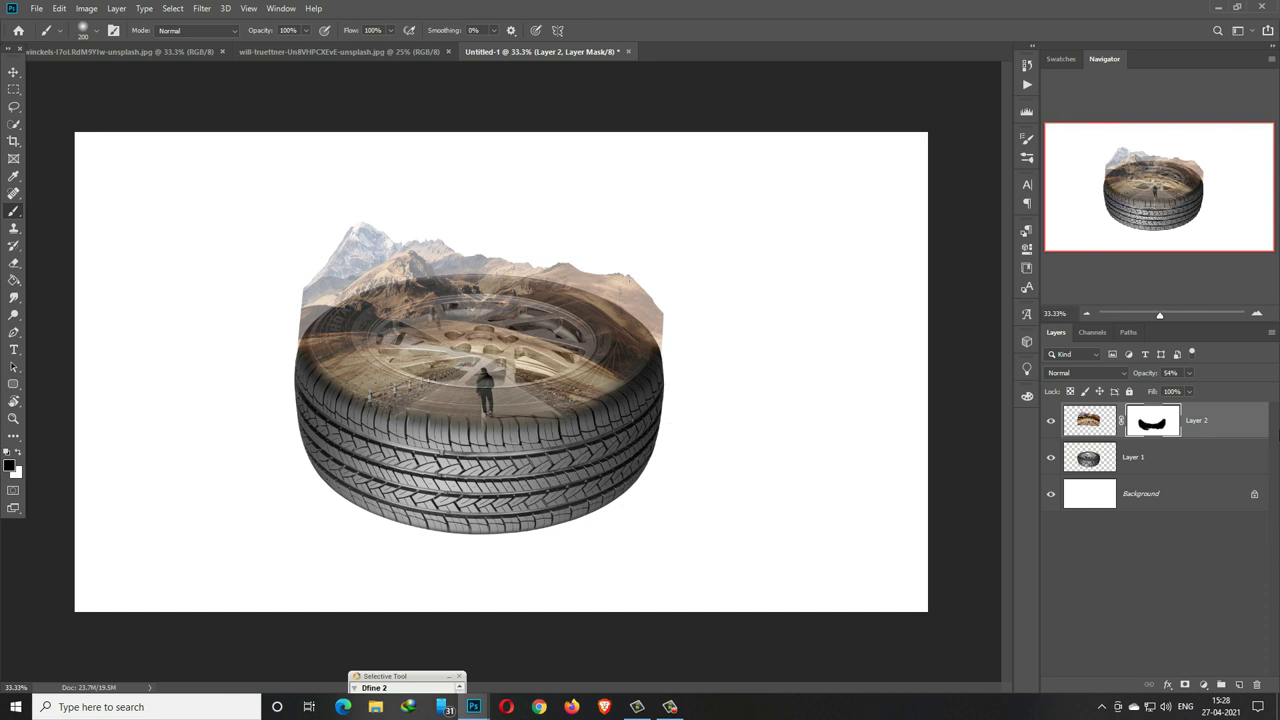
# Step: Restore the road layer to 100% opacity and soften the landscape's right edge on the mask
pyautogui.click(1189, 373)
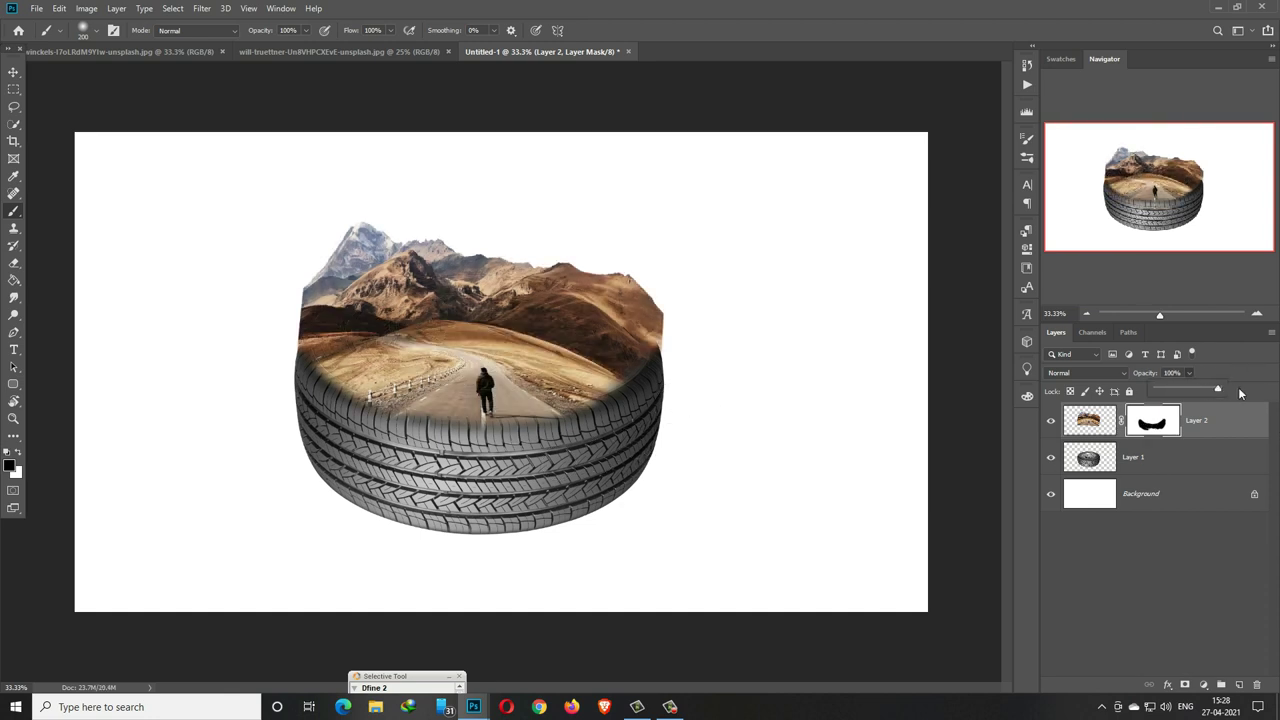
pyautogui.click(445, 480)
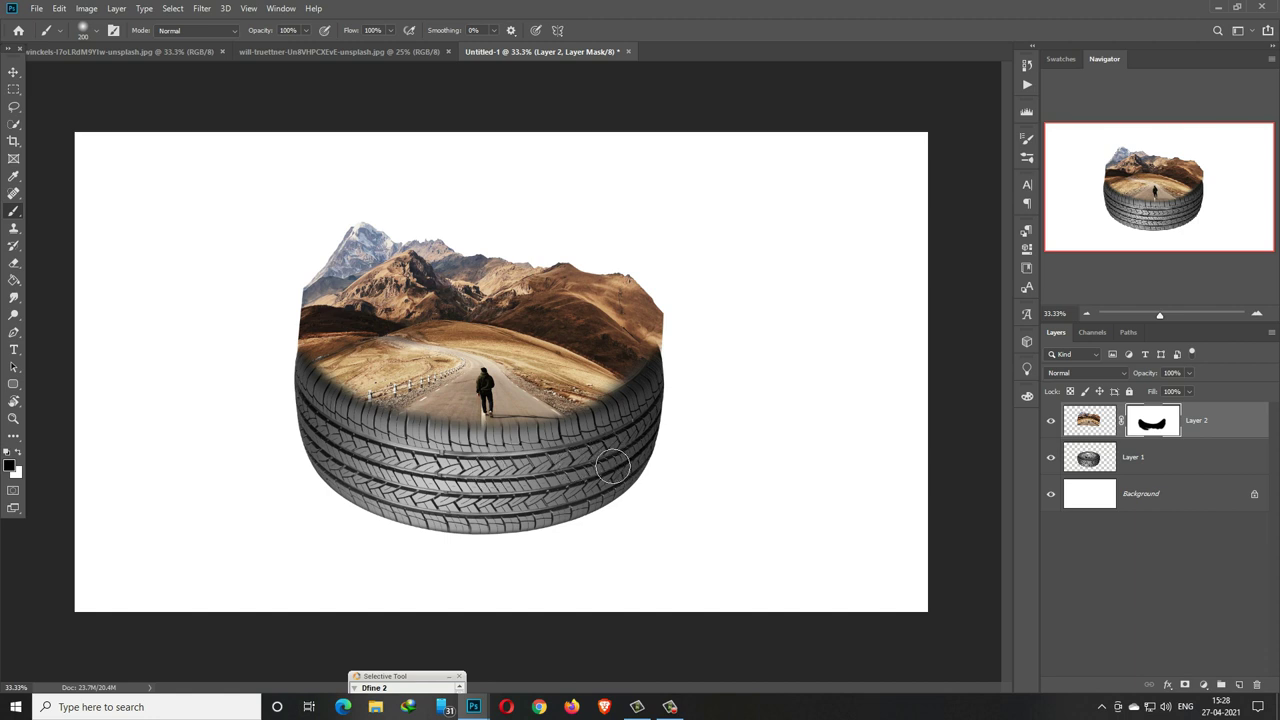
pyautogui.moveTo(672, 348); pyautogui.dragTo(670, 318)
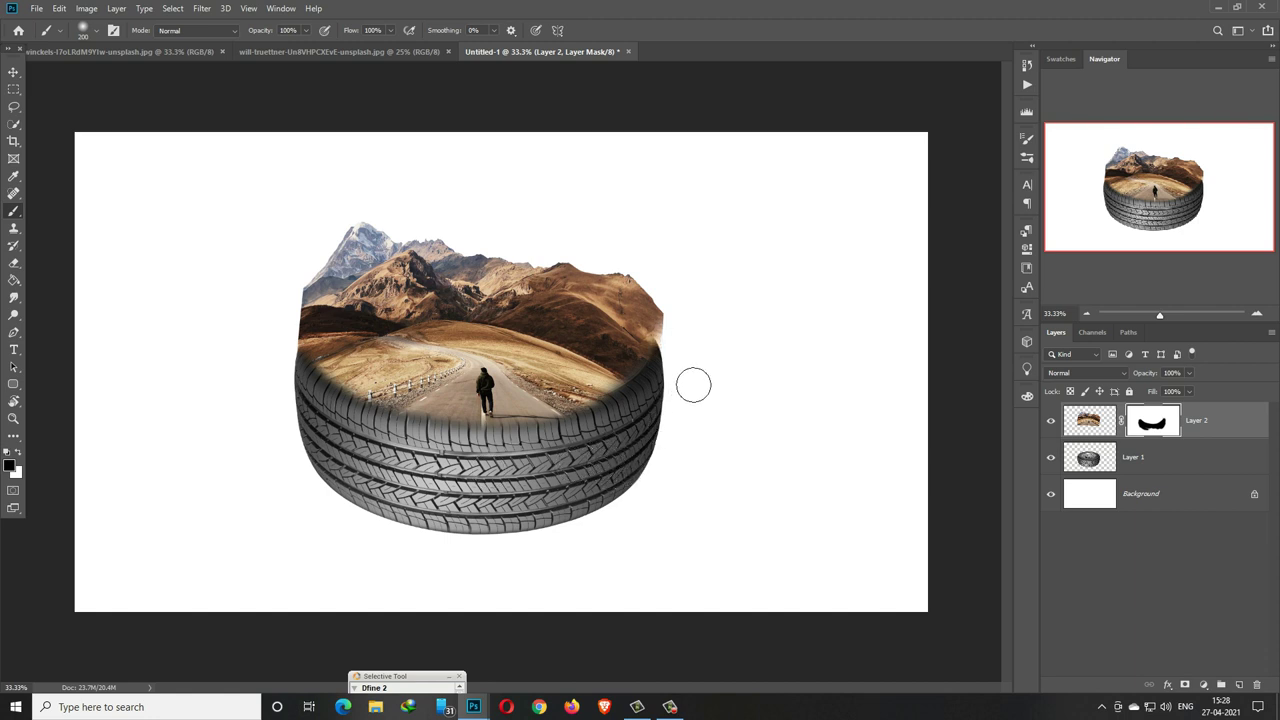
pyautogui.click(59, 8)
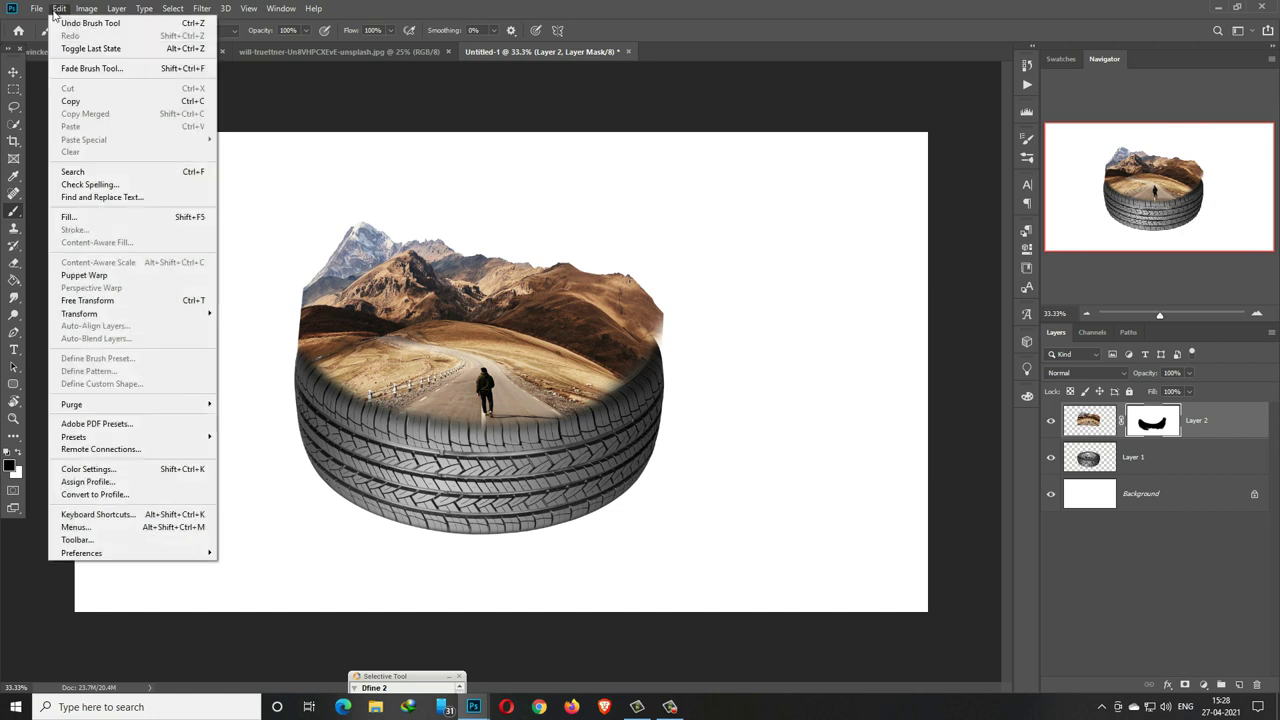
pyautogui.moveTo(79, 313)
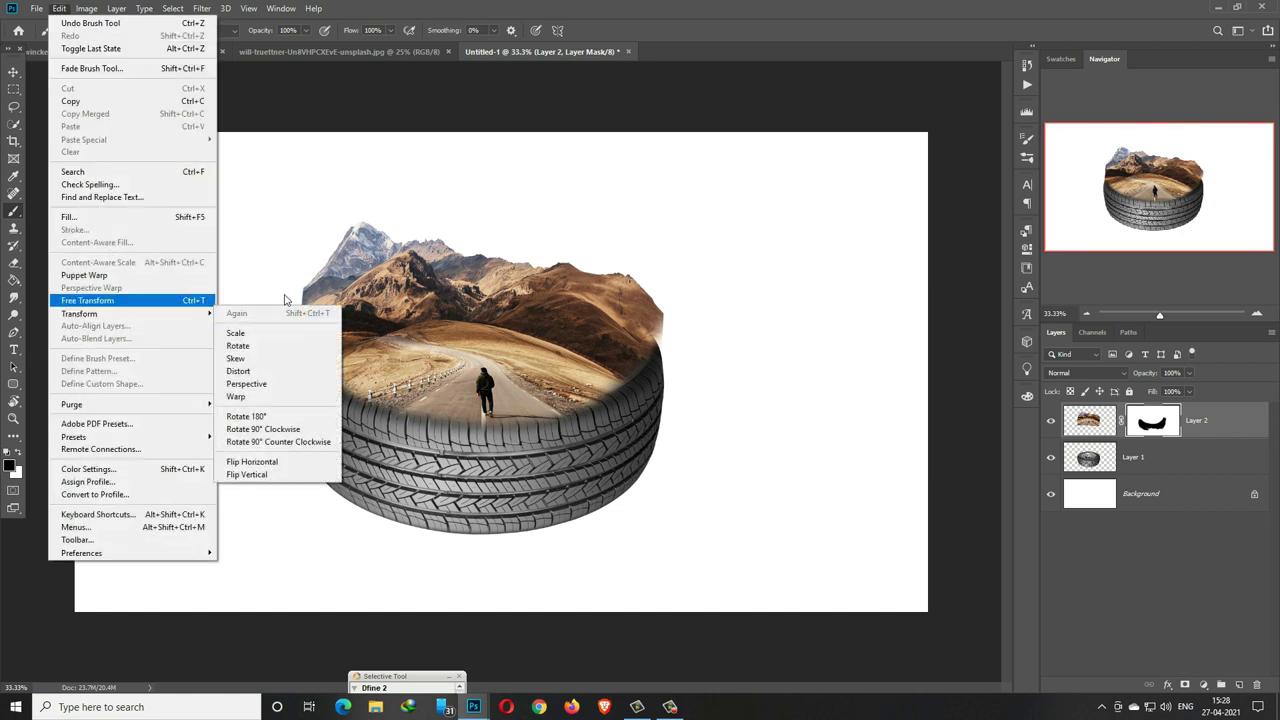
# Step: Warp the road image, curving its right side inward and pulling its left edge down around the tyre
pyautogui.click(275, 397)
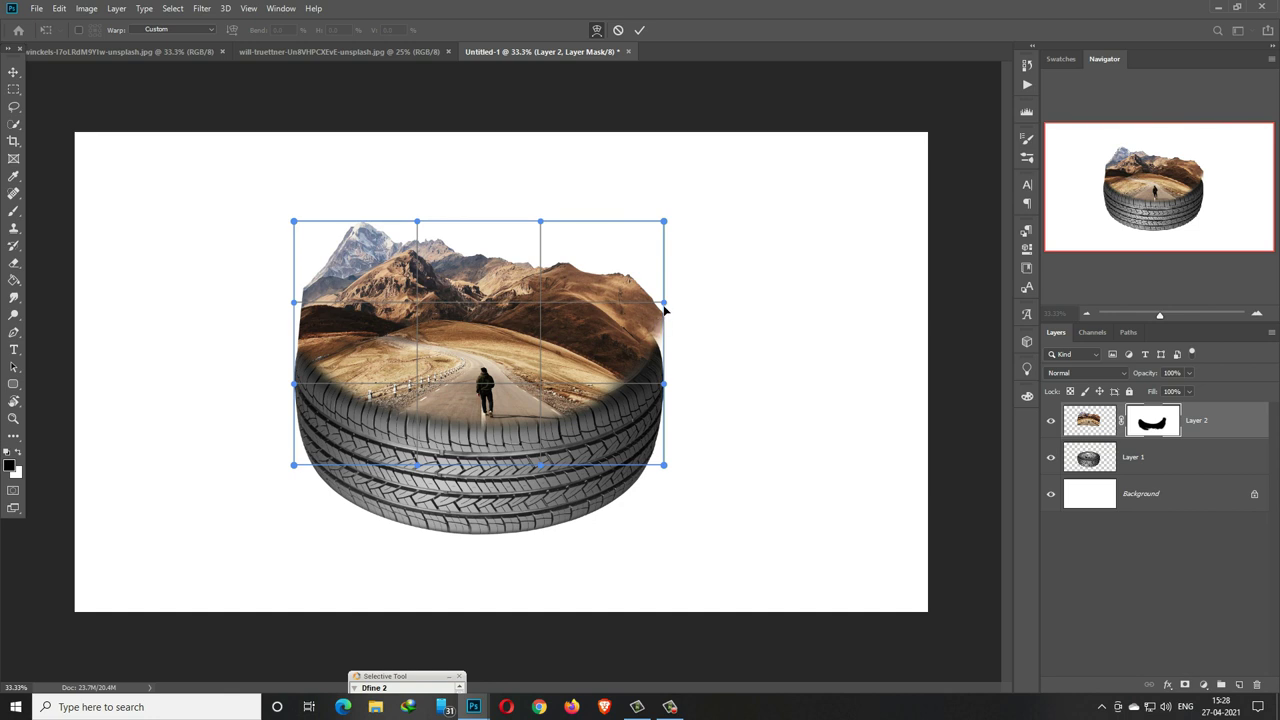
pyautogui.moveTo(665, 311); pyautogui.dragTo(641, 351)
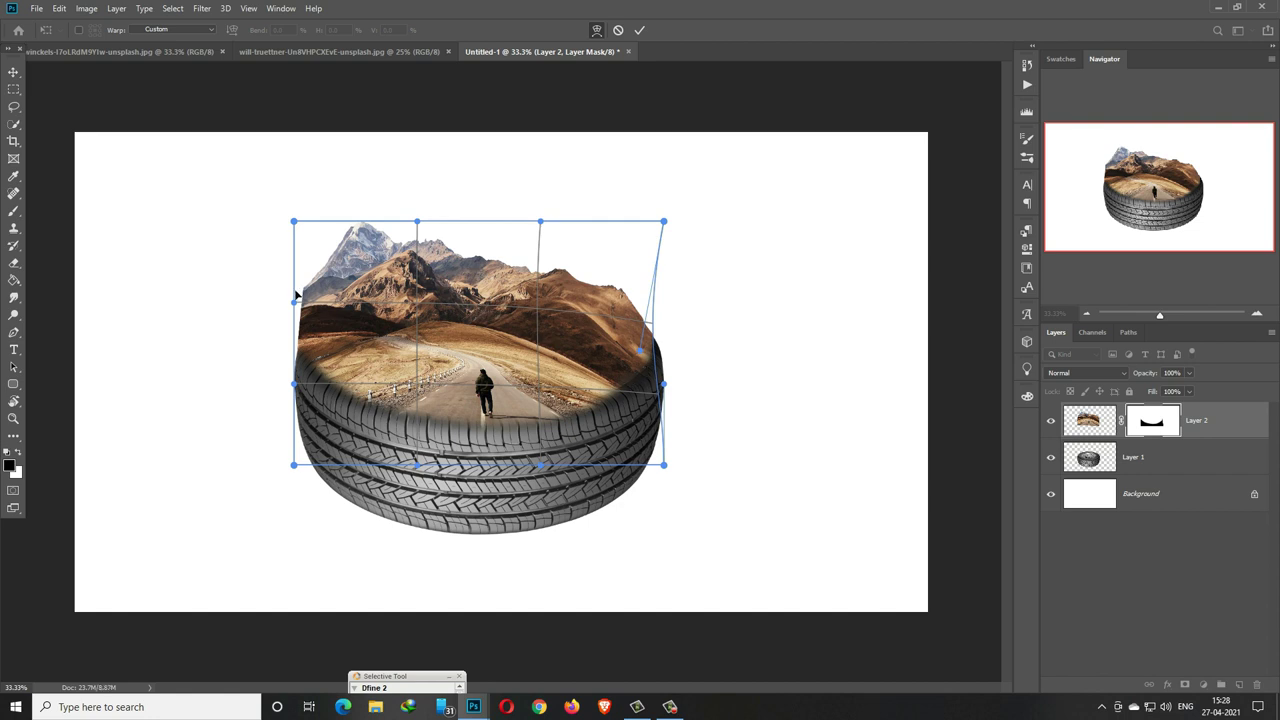
pyautogui.moveTo(294, 306); pyautogui.dragTo(295, 420)
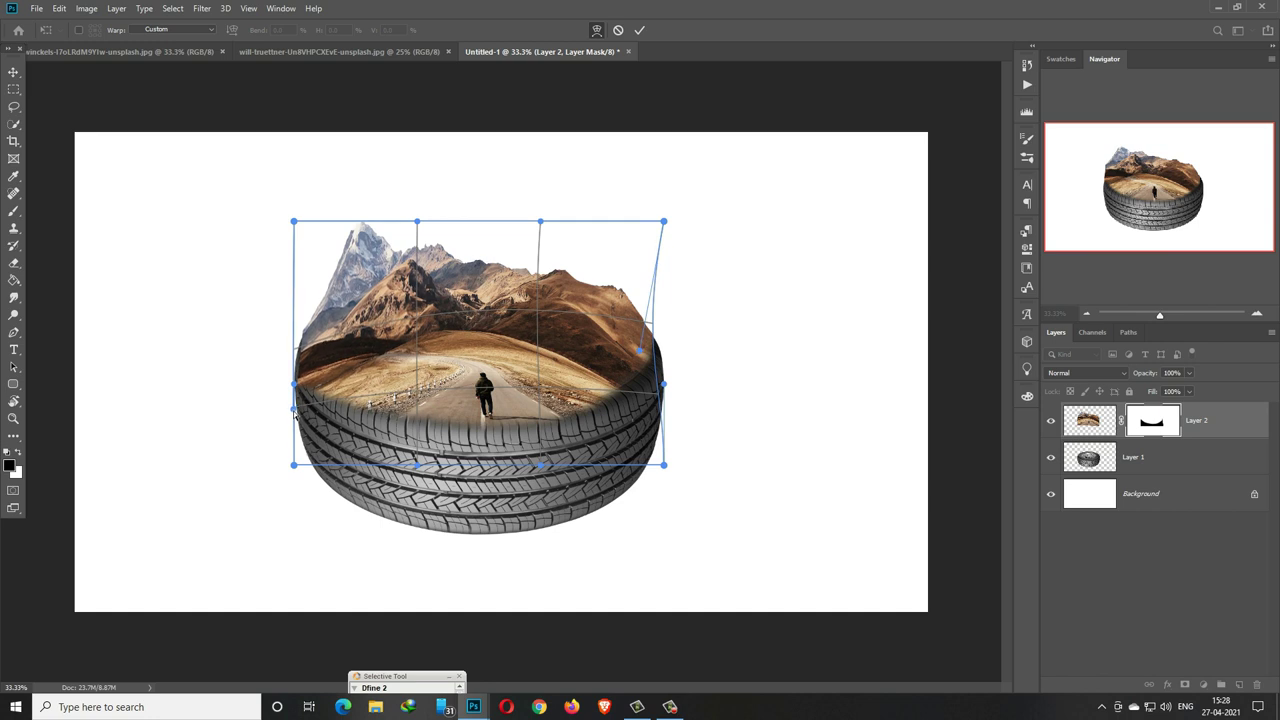
pyautogui.moveTo(295, 420); pyautogui.dragTo(293, 428)
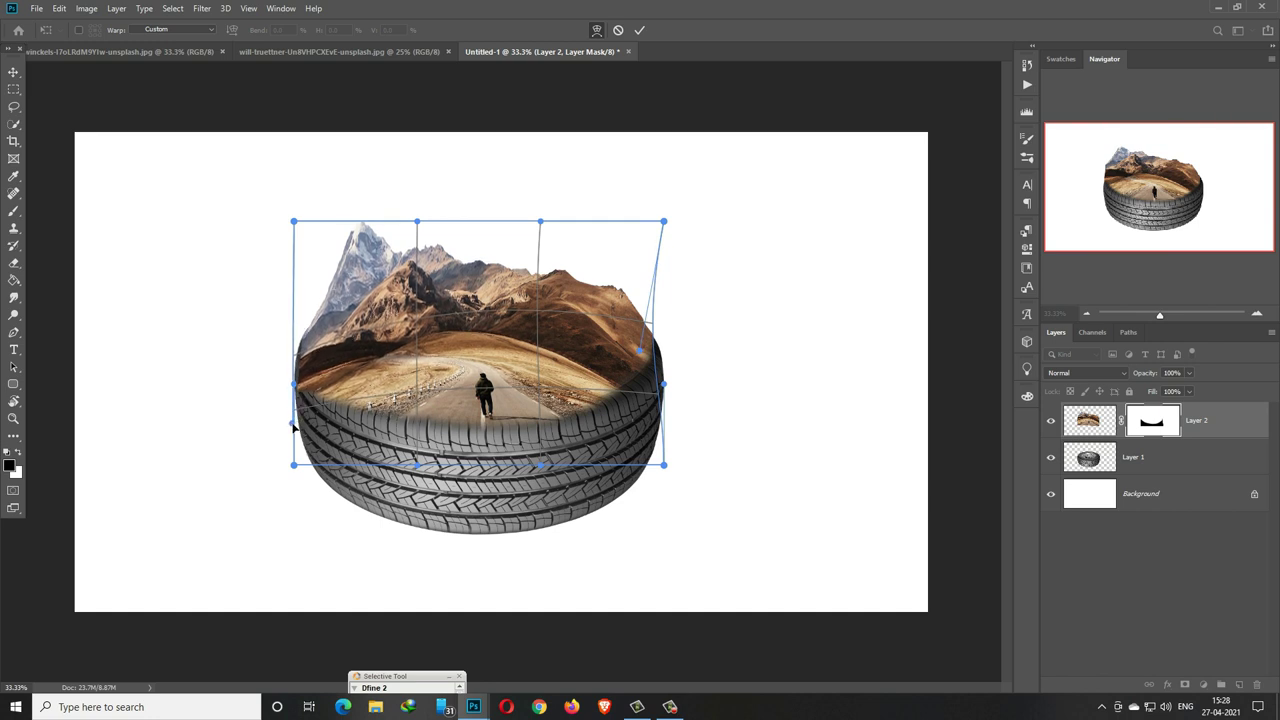
pyautogui.click(639, 30)
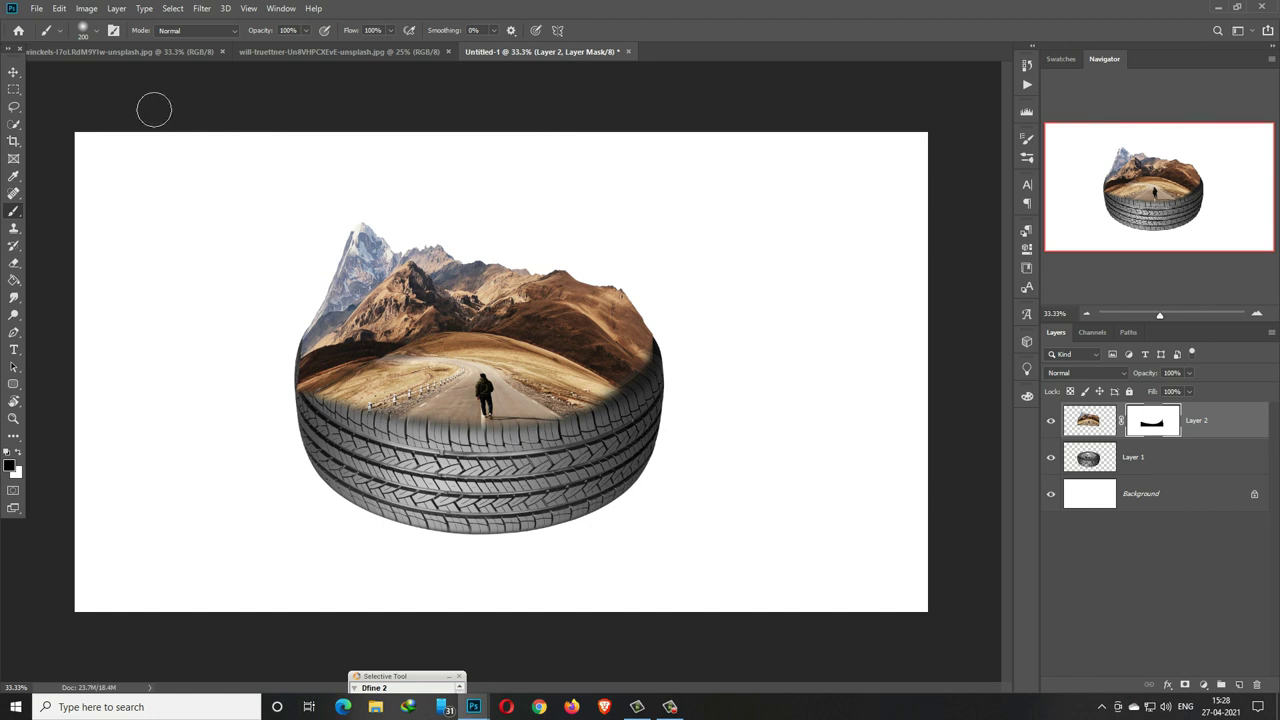
# Step: Add Layer 3 above Background and paint a soft black (000000) shadow just under the tyre
pyautogui.click(13, 73)
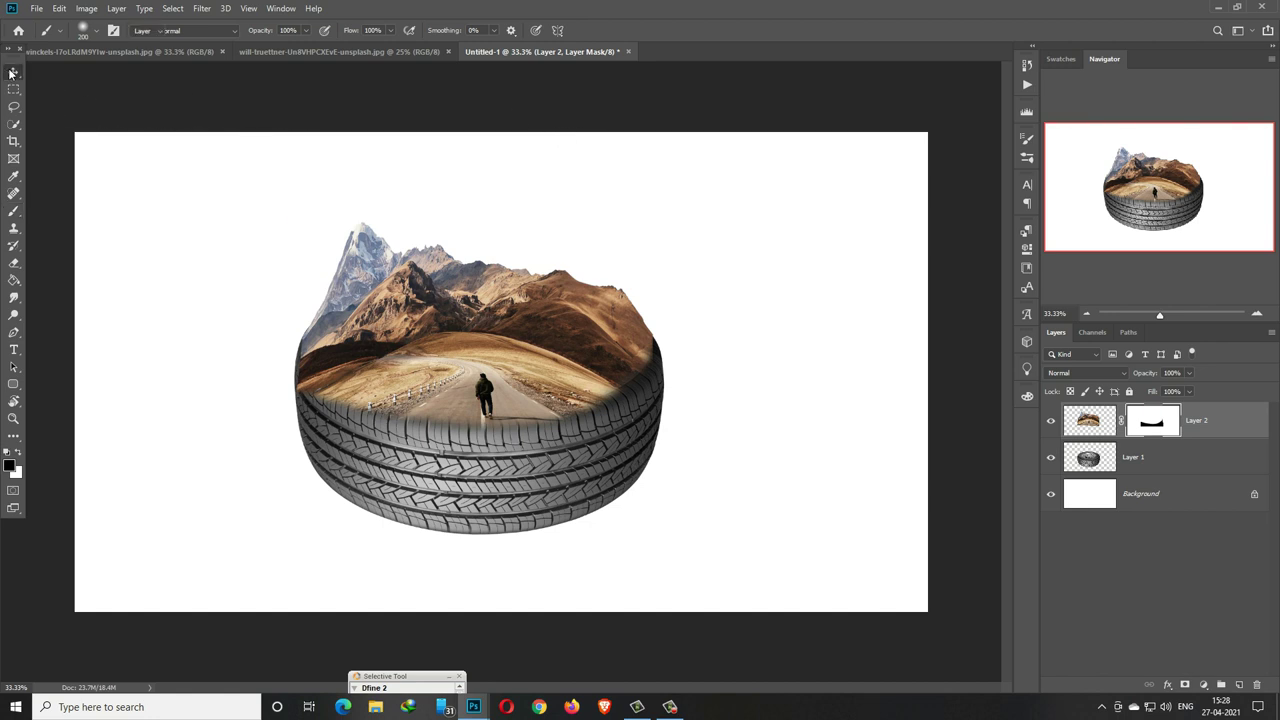
pyautogui.click(1230, 499)
pyautogui.click(1239, 685)
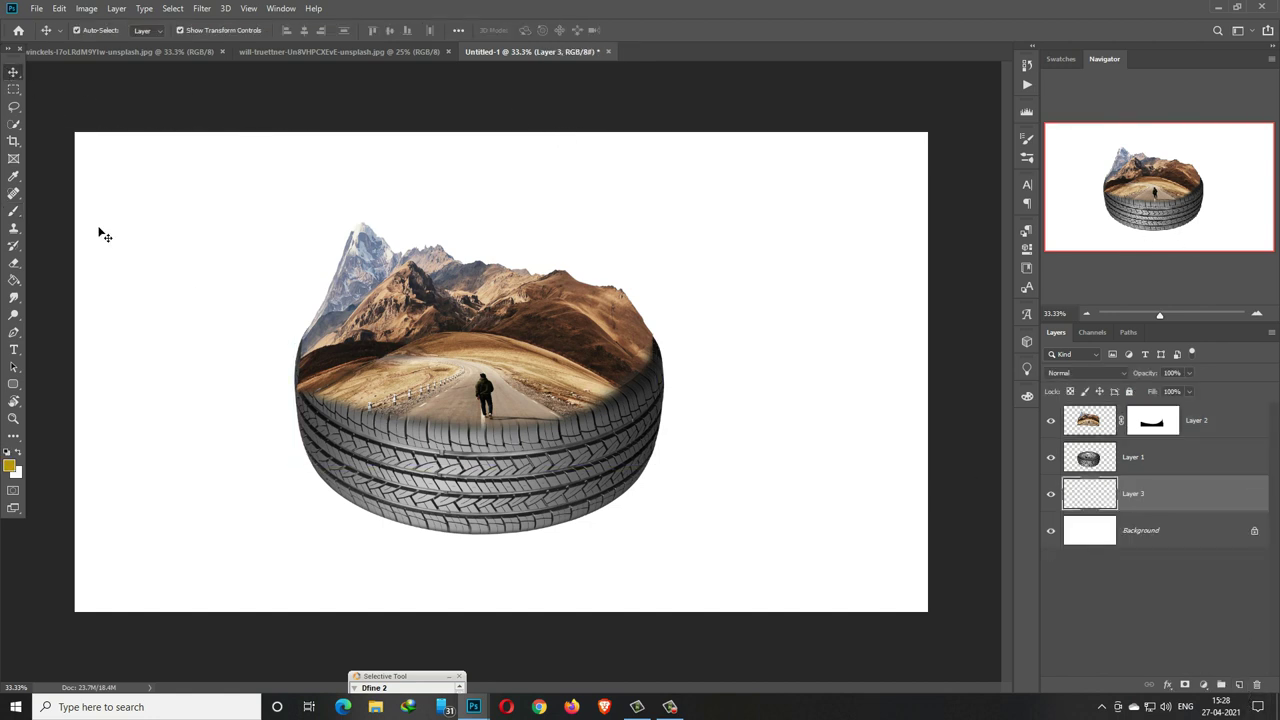
pyautogui.click(14, 211)
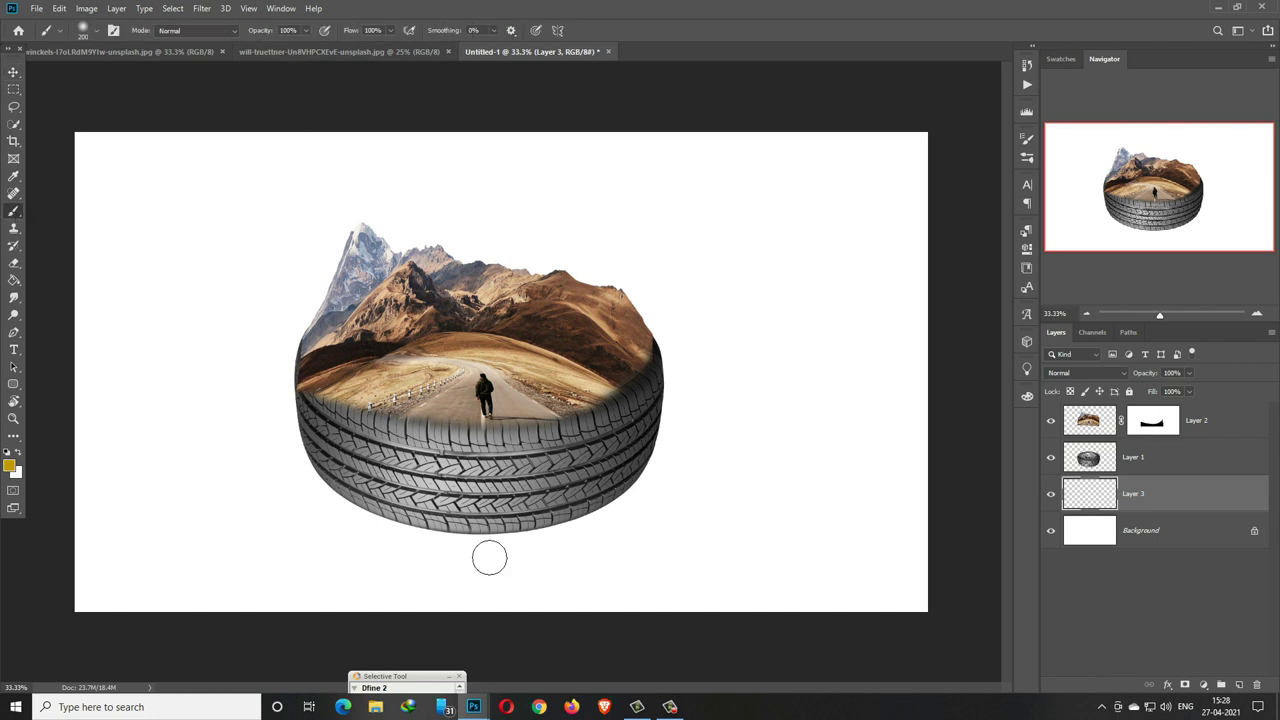
pyautogui.click(11, 463)
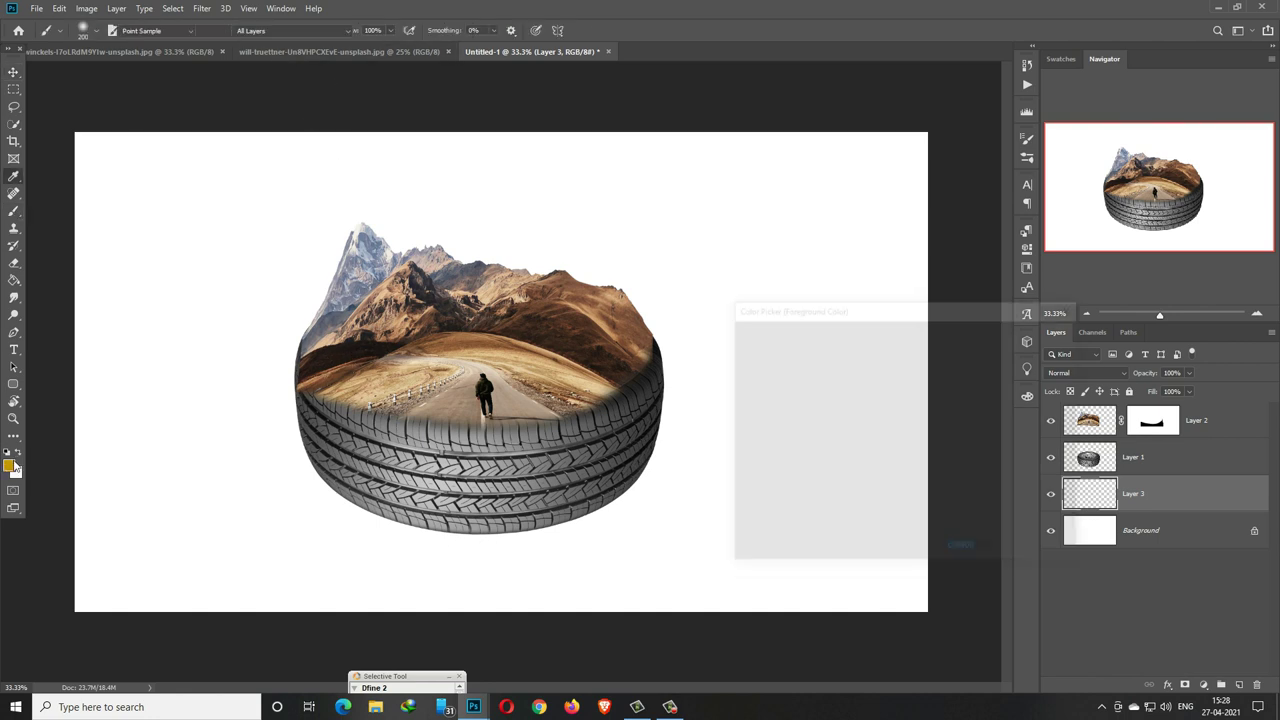
pyautogui.write('000000')
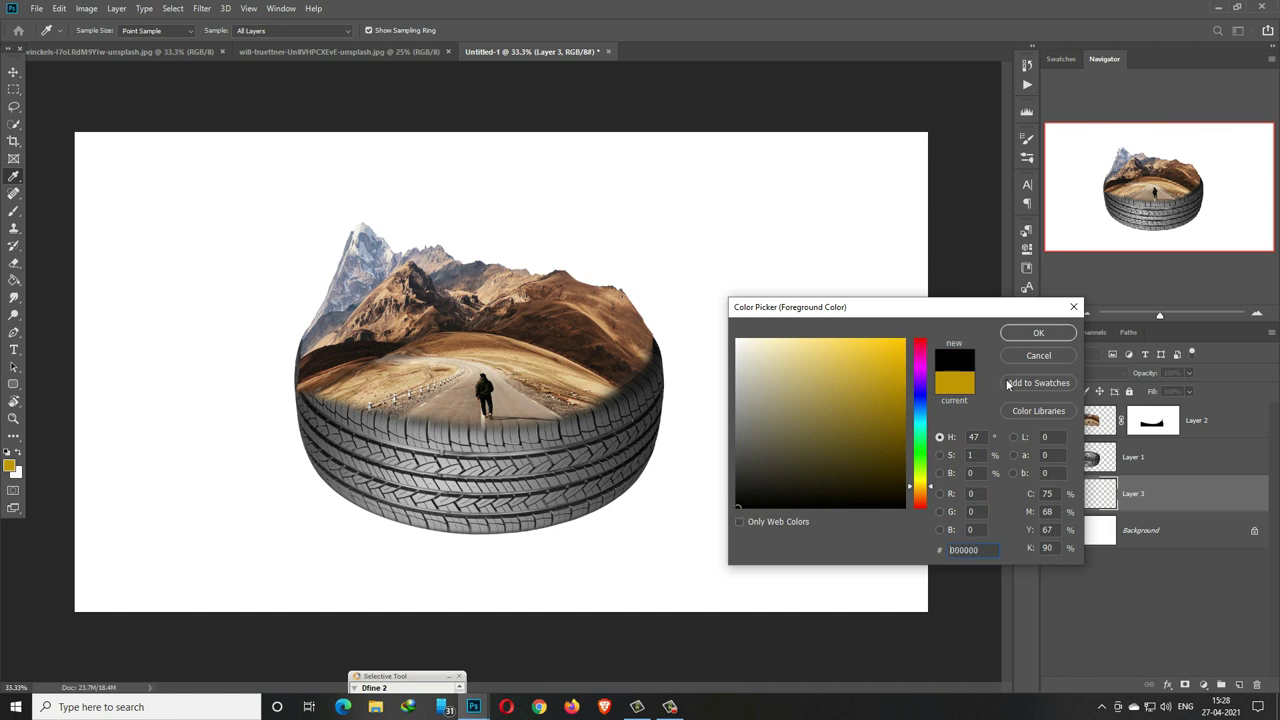
pyautogui.press('Return')
pyautogui.press('b')
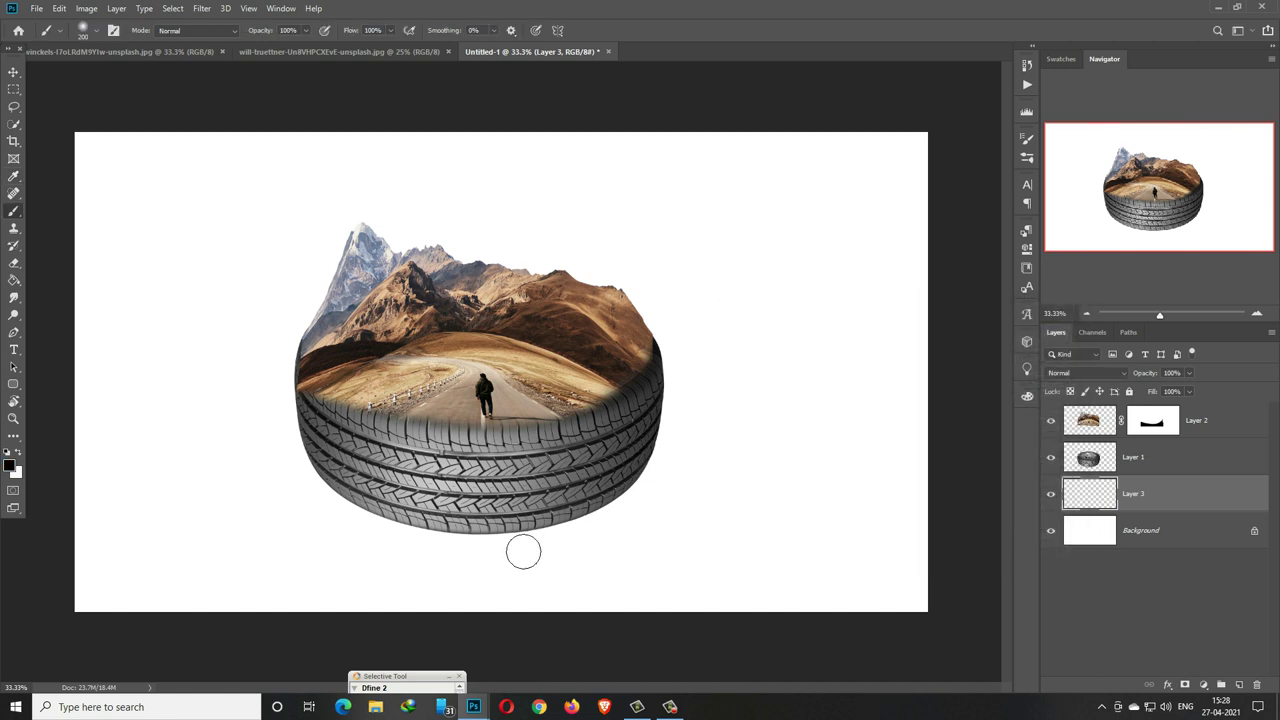
pyautogui.moveTo(522, 551); pyautogui.dragTo(519, 555)
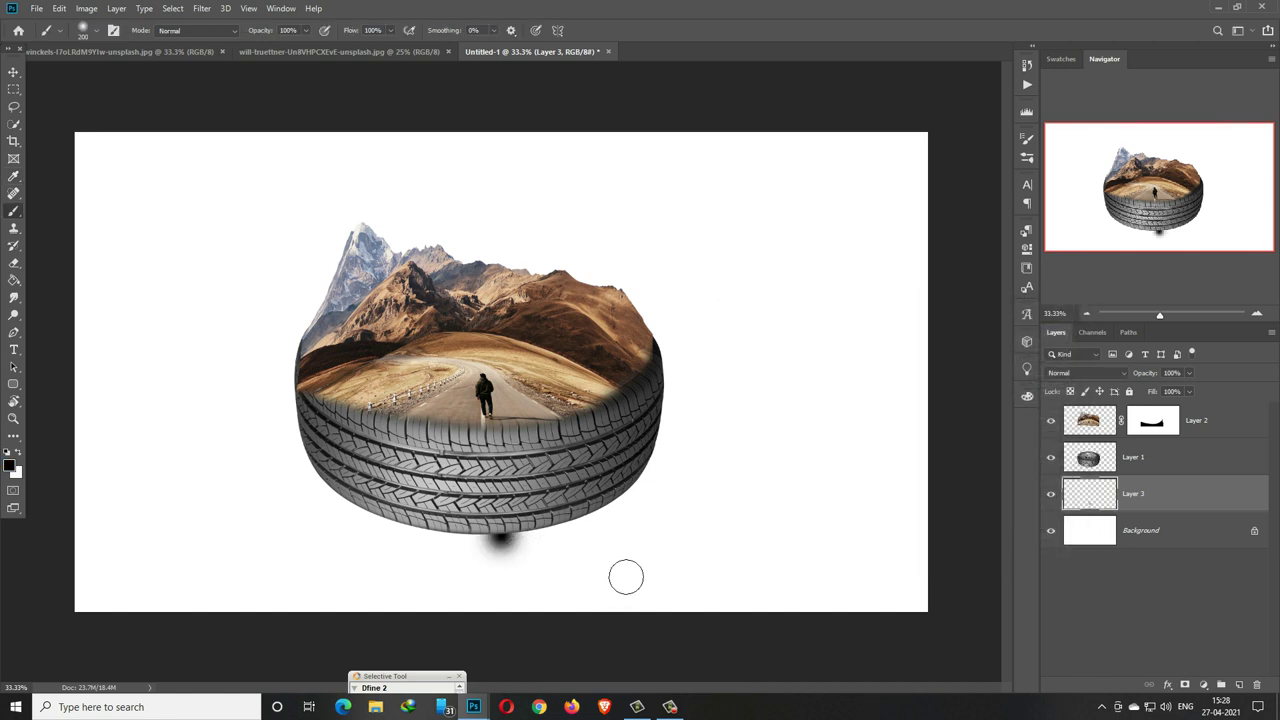
# Step: Stretch the Layer 3 shadow into a wide, flat ellipse under the tyre, reaching toward the canvas's left edge
pyautogui.click(12, 73)
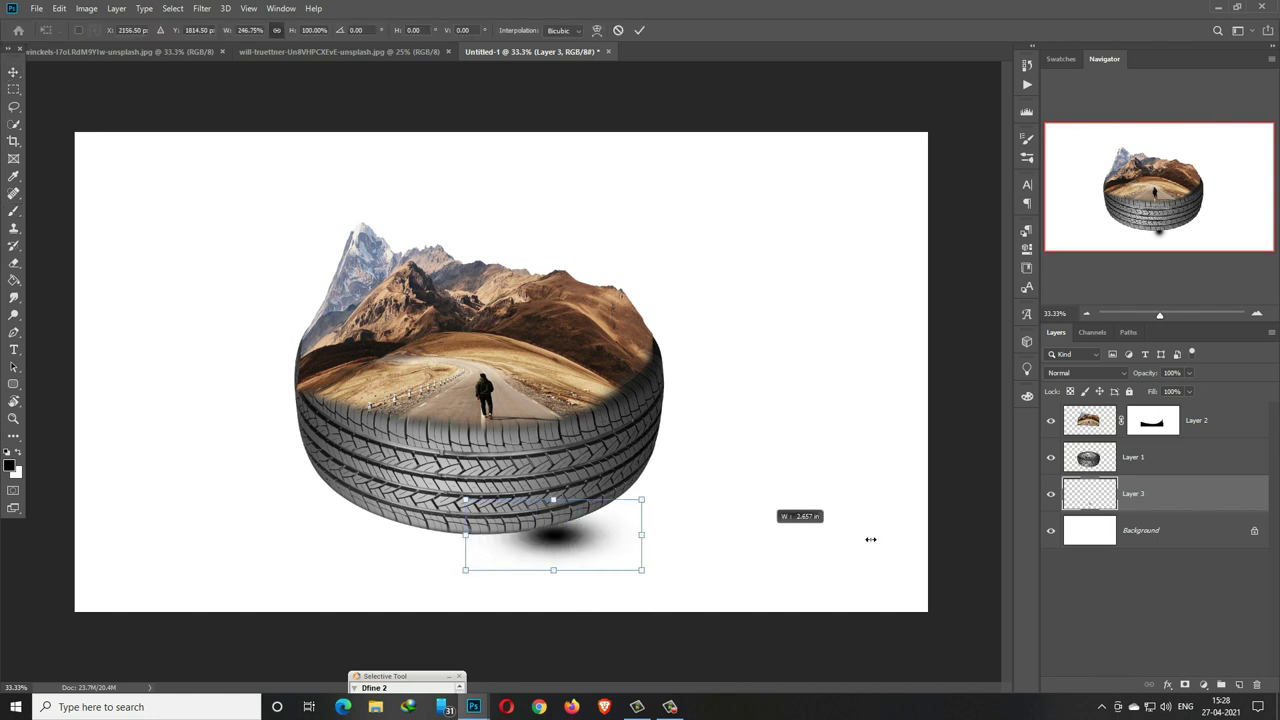
pyautogui.moveTo(541, 542); pyautogui.dragTo(1007, 540)
pyautogui.moveTo(745, 579); pyautogui.dragTo(741, 610)
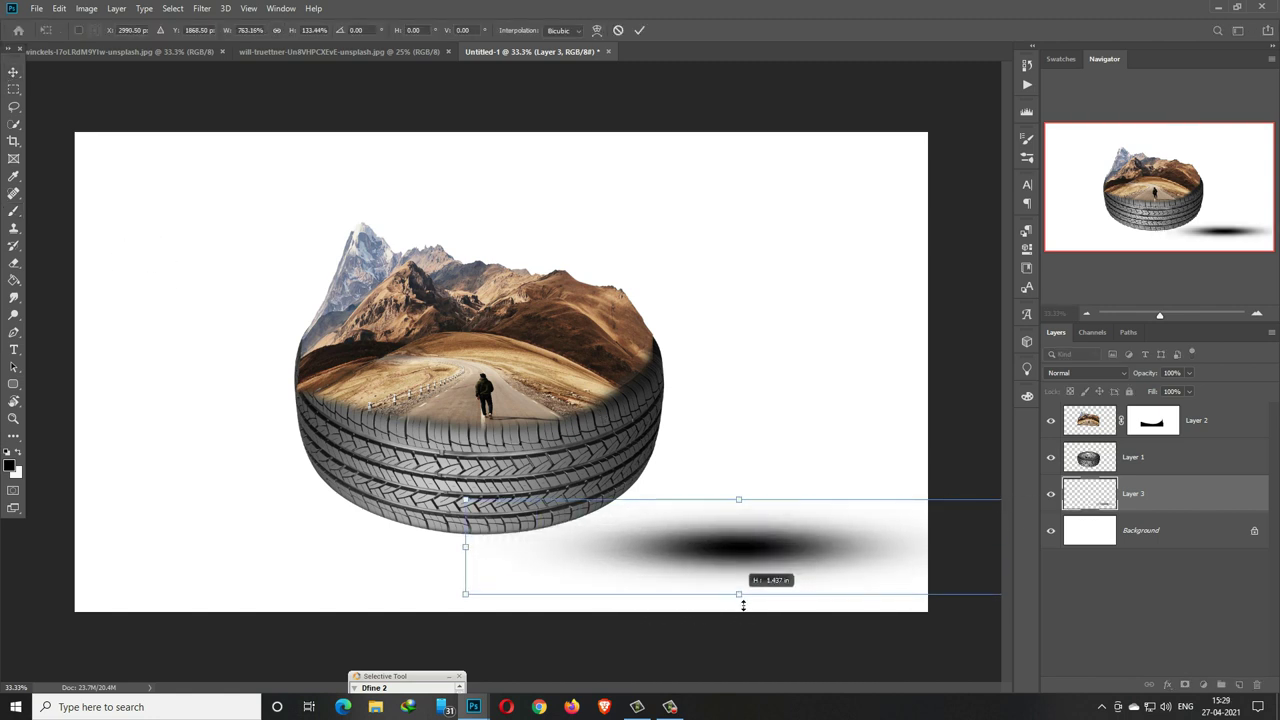
pyautogui.moveTo(766, 551); pyautogui.dragTo(483, 545)
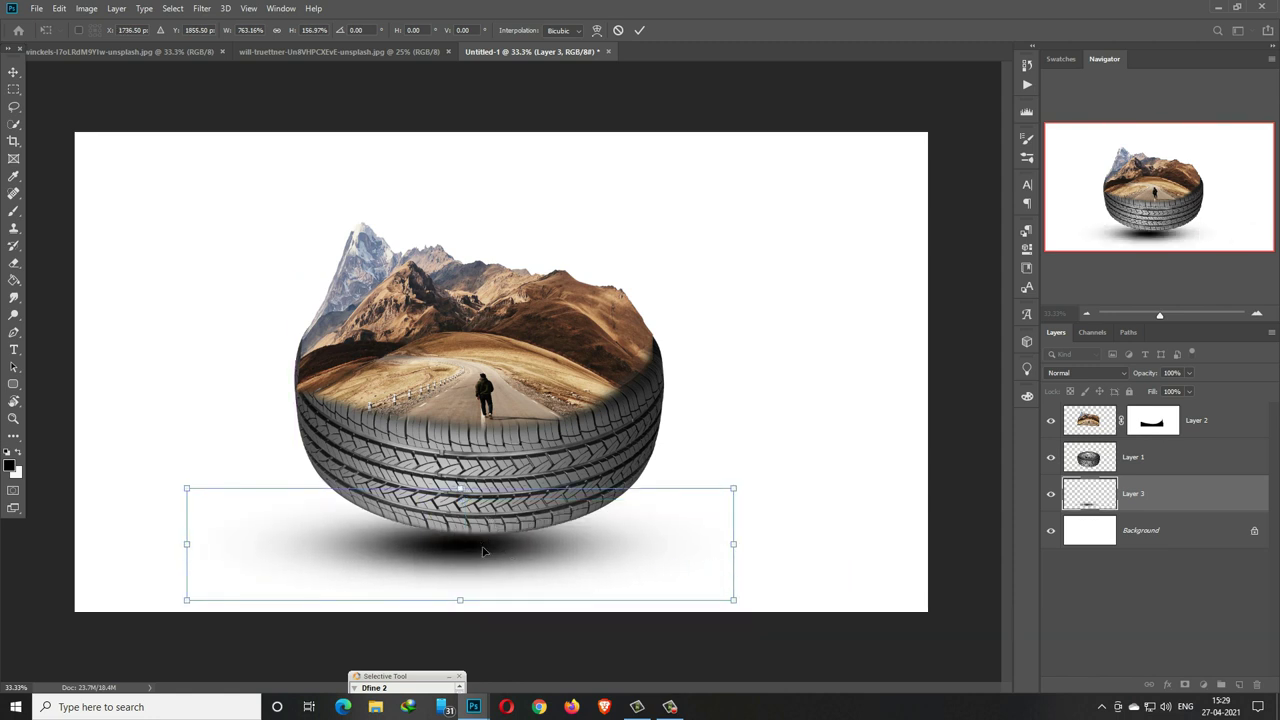
pyautogui.moveTo(483, 551); pyautogui.dragTo(491, 551)
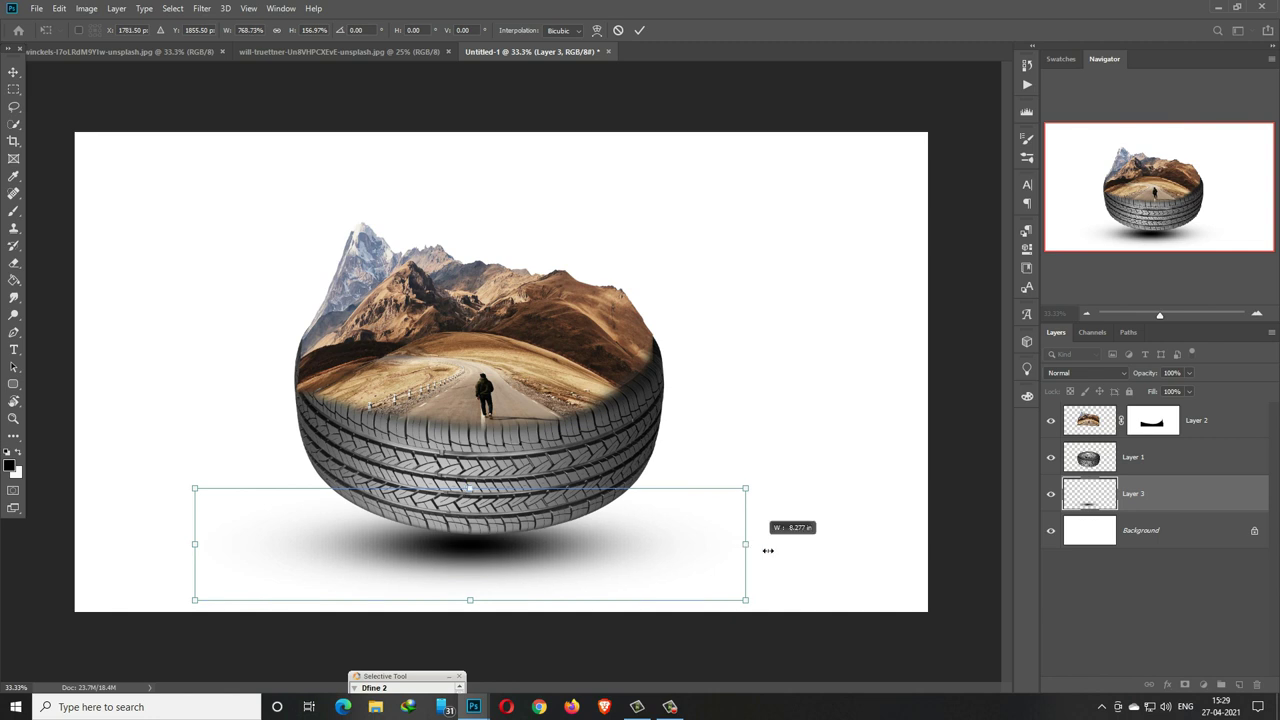
pyautogui.moveTo(753, 552); pyautogui.dragTo(862, 552)
pyautogui.moveTo(197, 550); pyautogui.dragTo(5, 544)
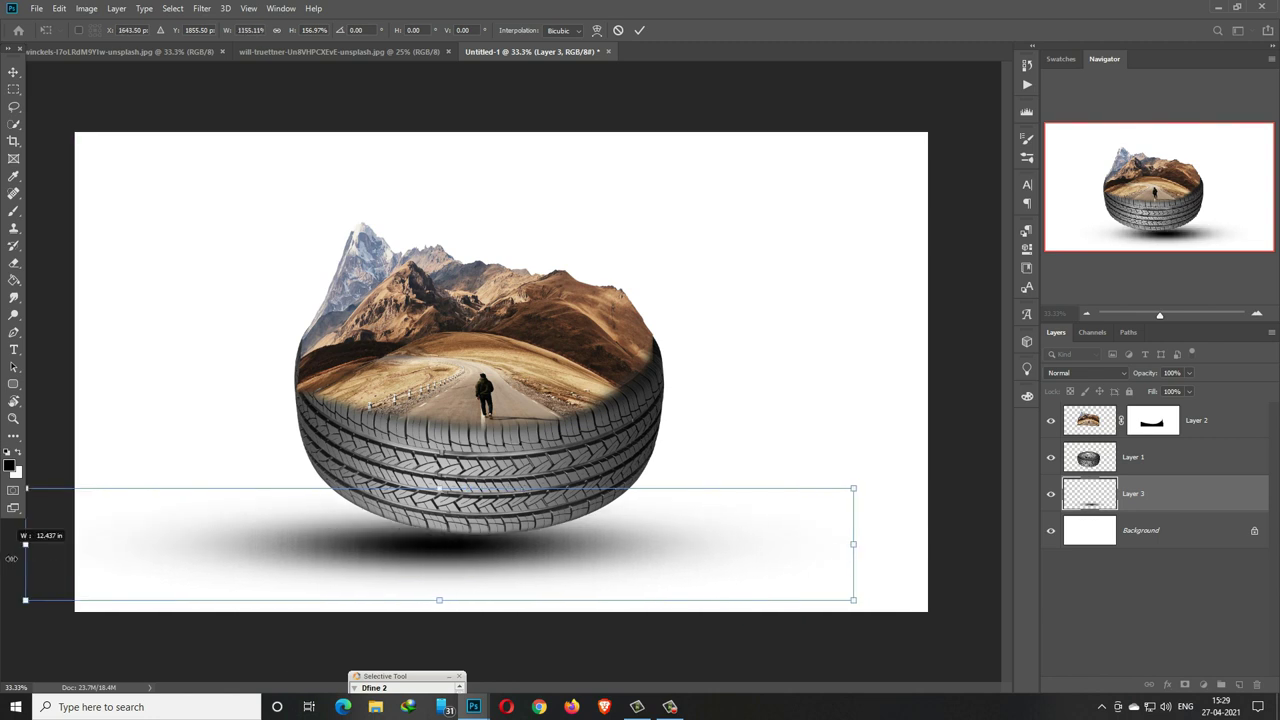
pyautogui.moveTo(865, 549); pyautogui.dragTo(940, 549)
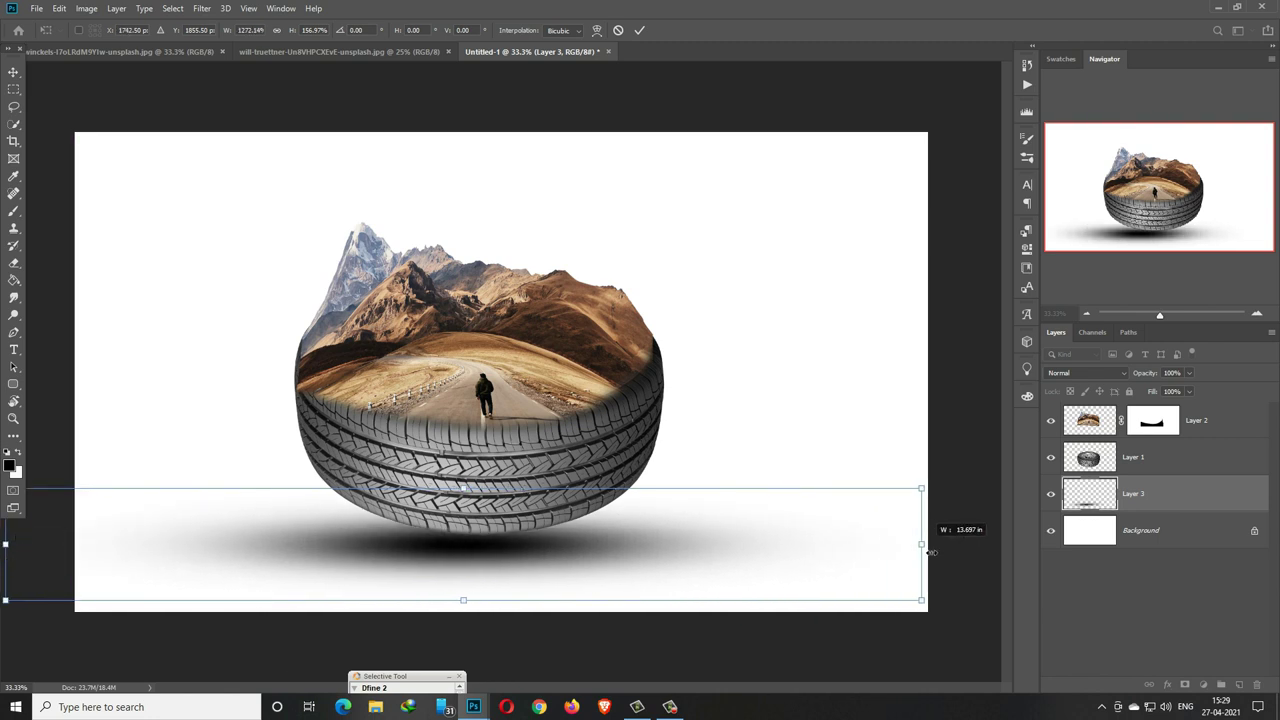
pyautogui.moveTo(503, 557); pyautogui.dragTo(537, 553)
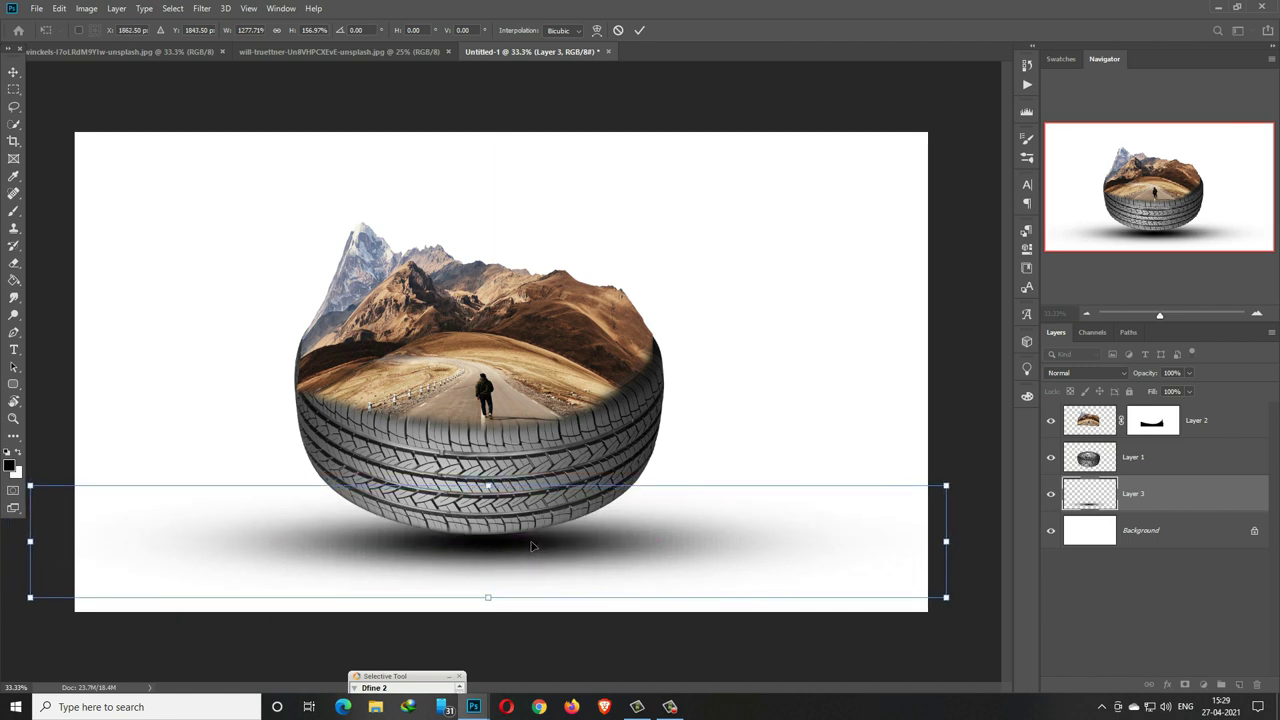
pyautogui.click(637, 30)
pyautogui.click(1155, 427)
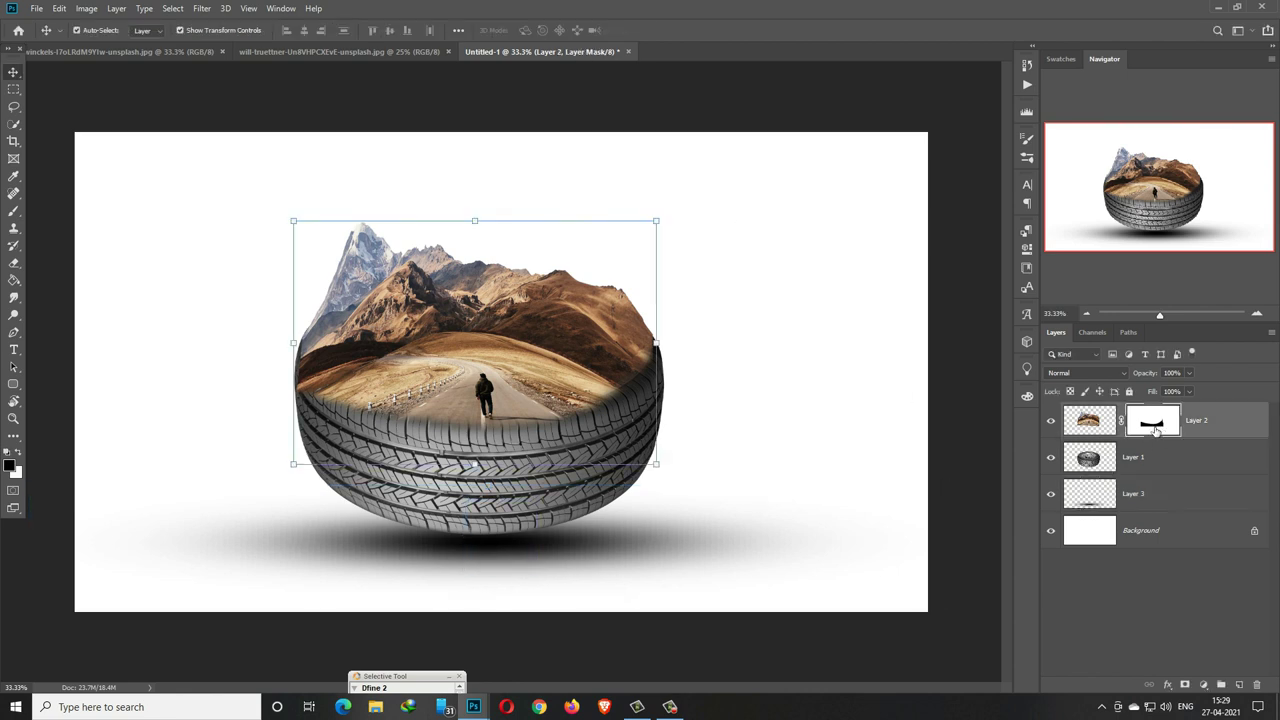
# Step: Paint Layer 2's mask along the tyre's left rim to hide the landscape where they meet
pyautogui.click(13, 211)
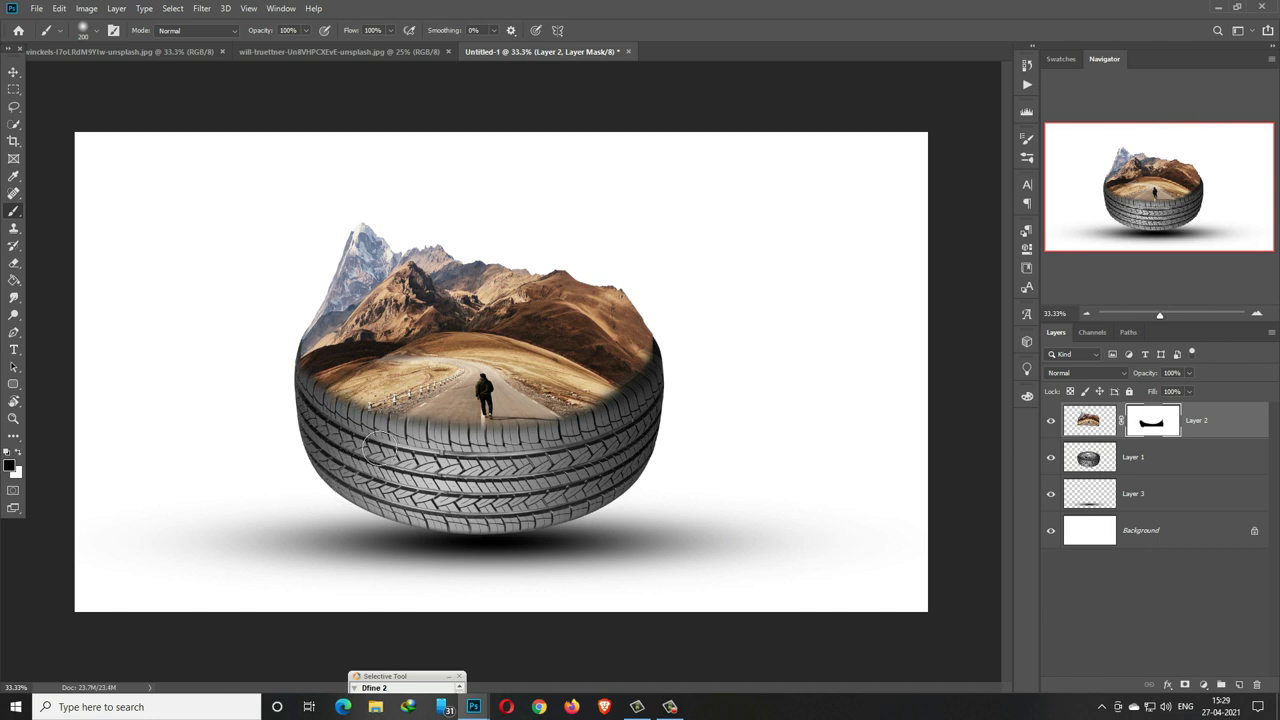
pyautogui.moveTo(325, 416); pyautogui.dragTo(322, 402)
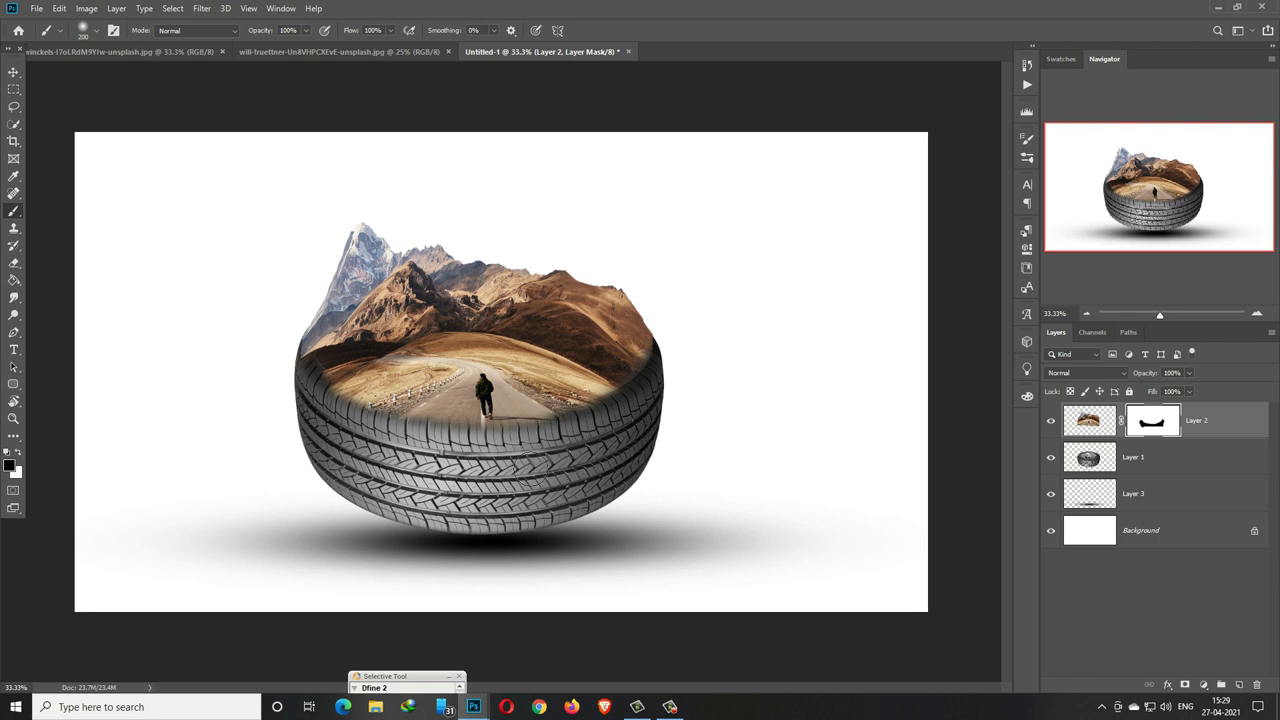
pyautogui.moveTo(356, 429); pyautogui.dragTo(351, 441)
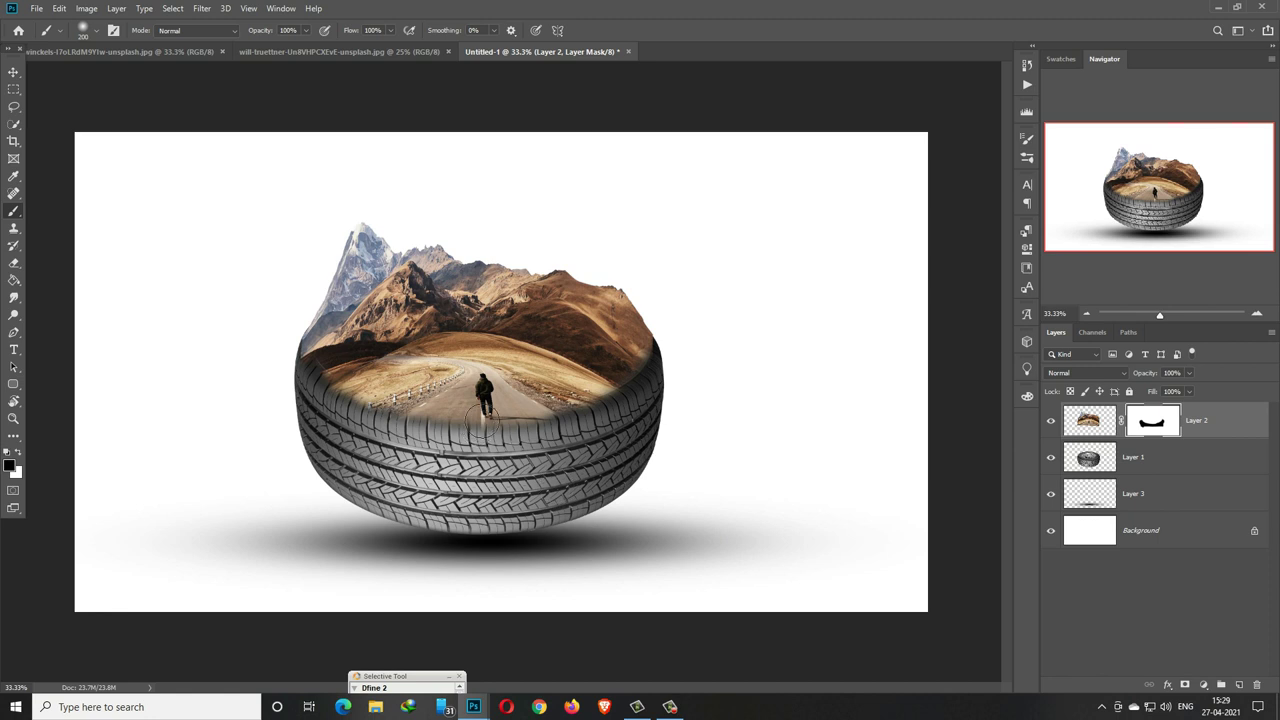
pyautogui.click(13, 72)
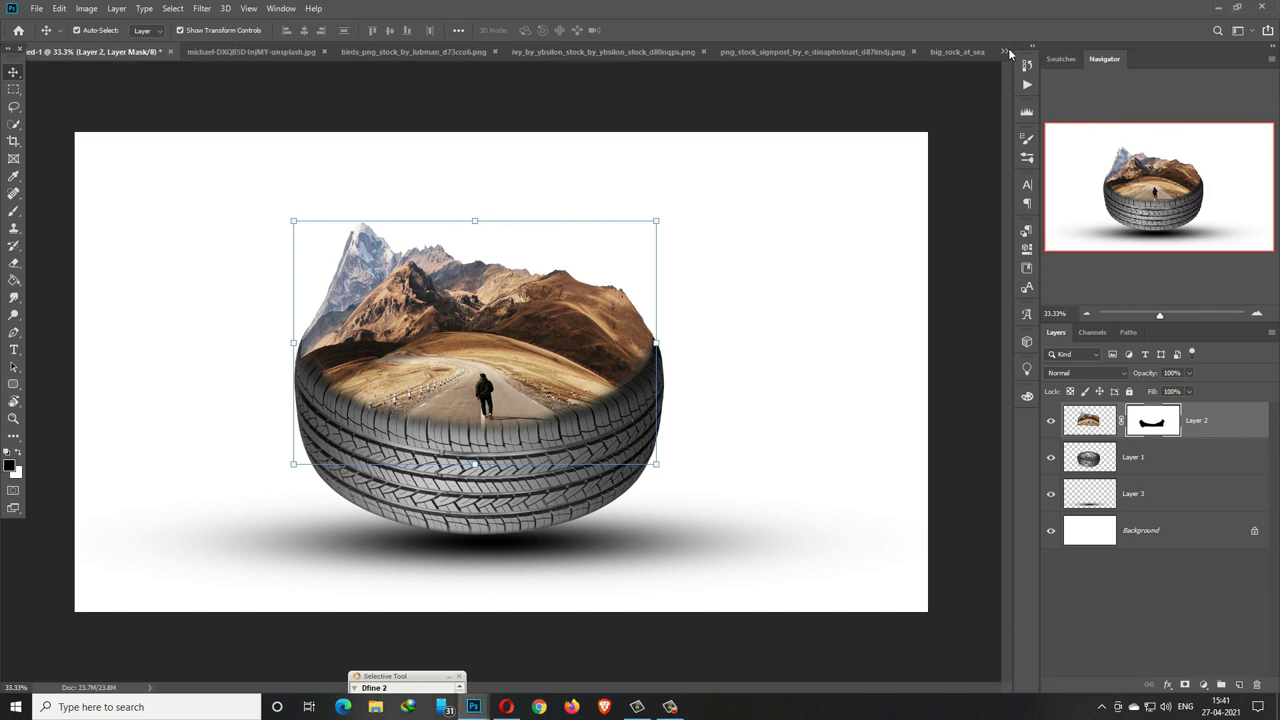
# Step: Copy the sunset sky image into the tyre composite as a new layer
pyautogui.click(1006, 51)
pyautogui.click(815, 188)
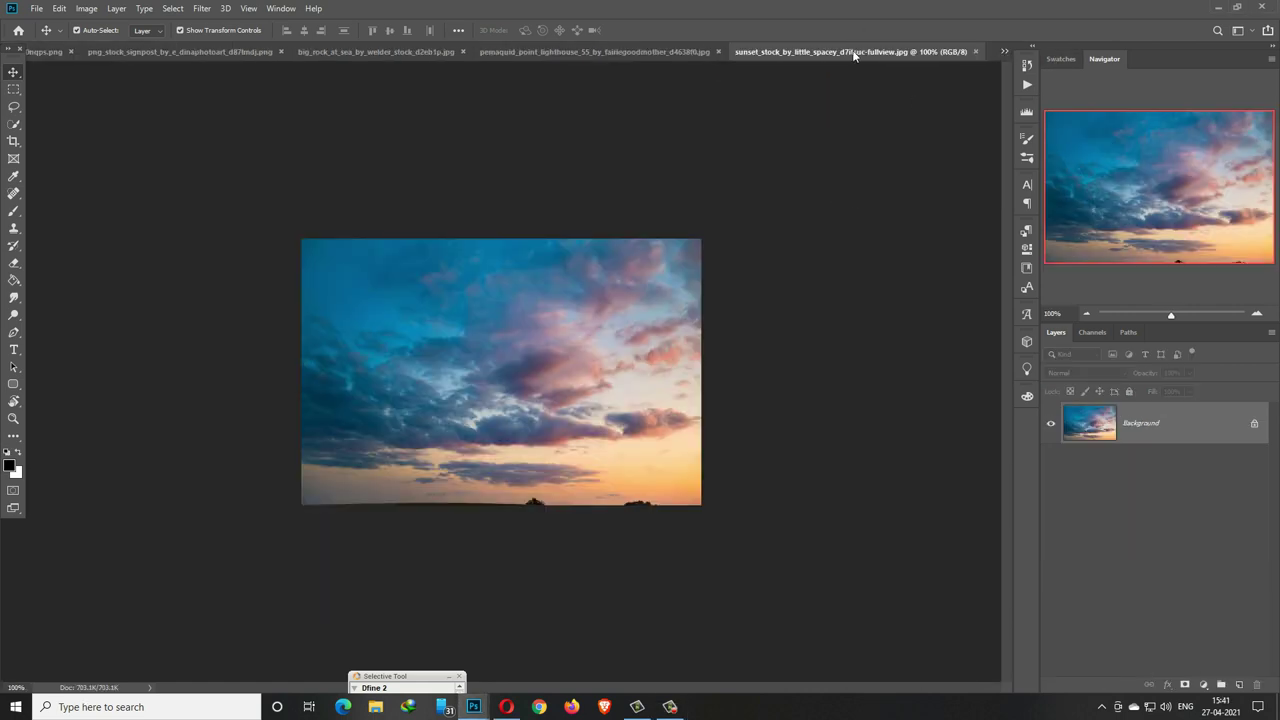
pyautogui.moveTo(853, 55); pyautogui.dragTo(846, 117)
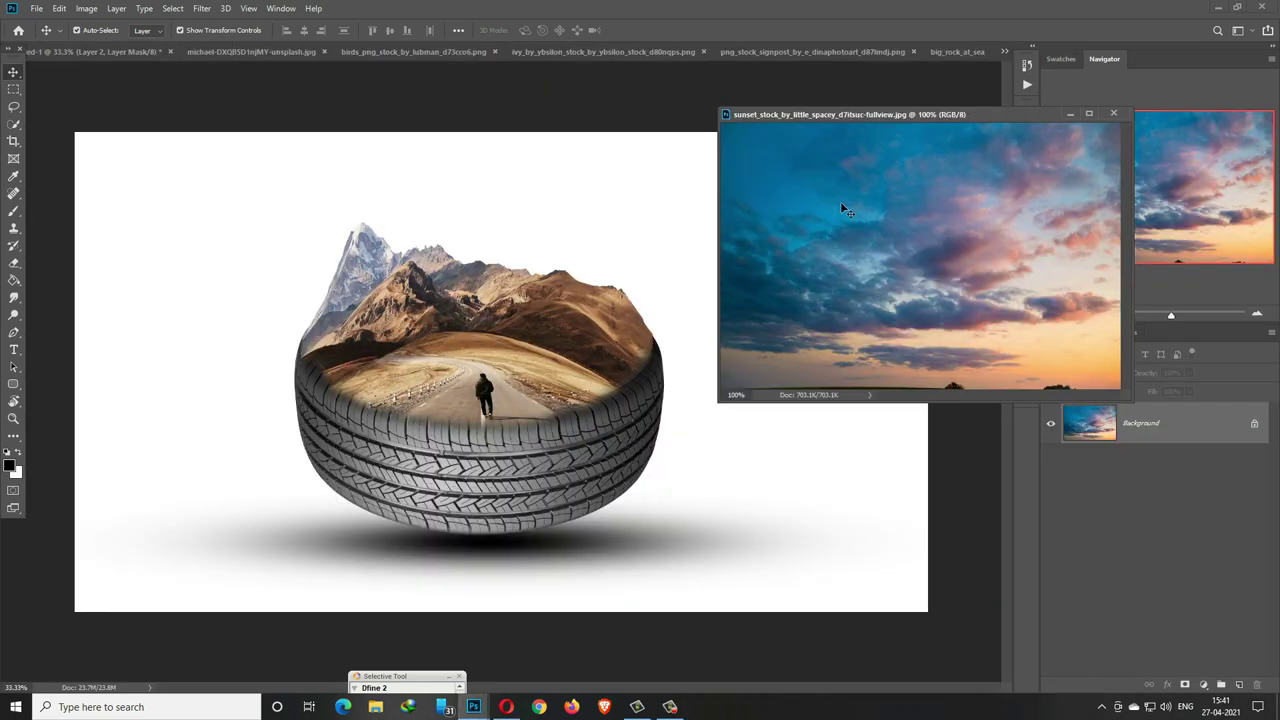
pyautogui.moveTo(895, 234); pyautogui.dragTo(484, 177)
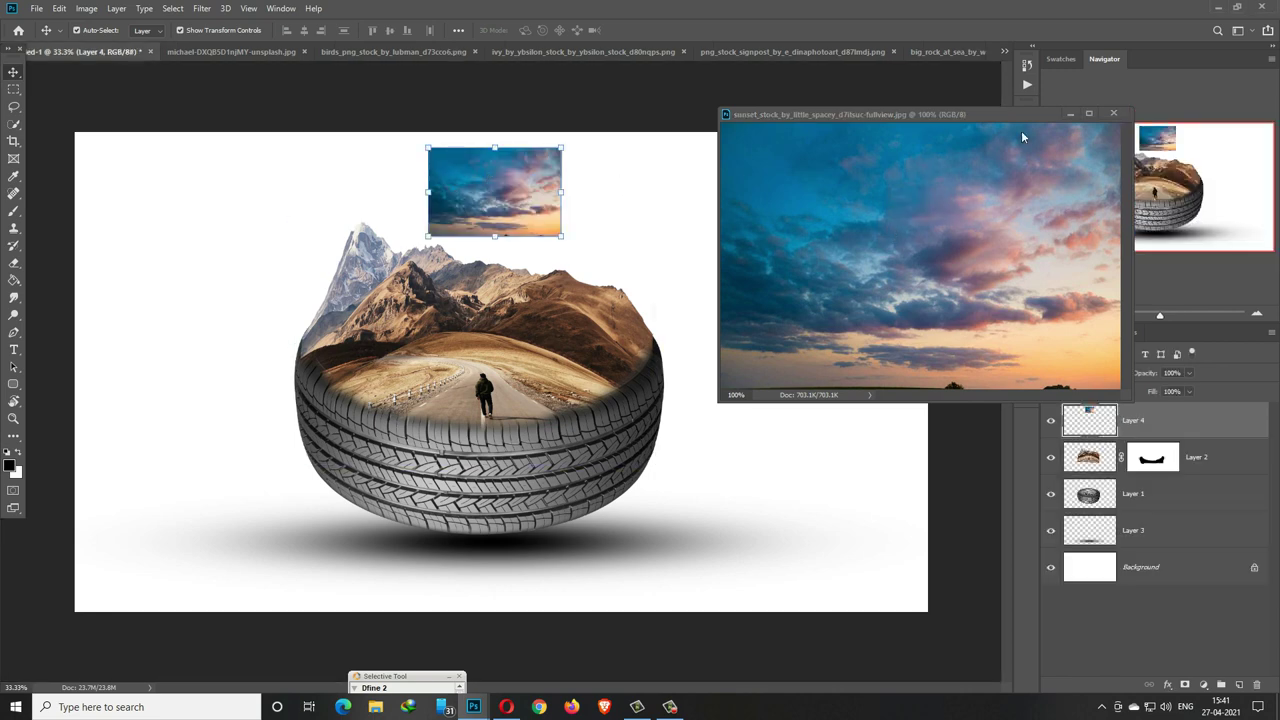
pyautogui.click(1113, 113)
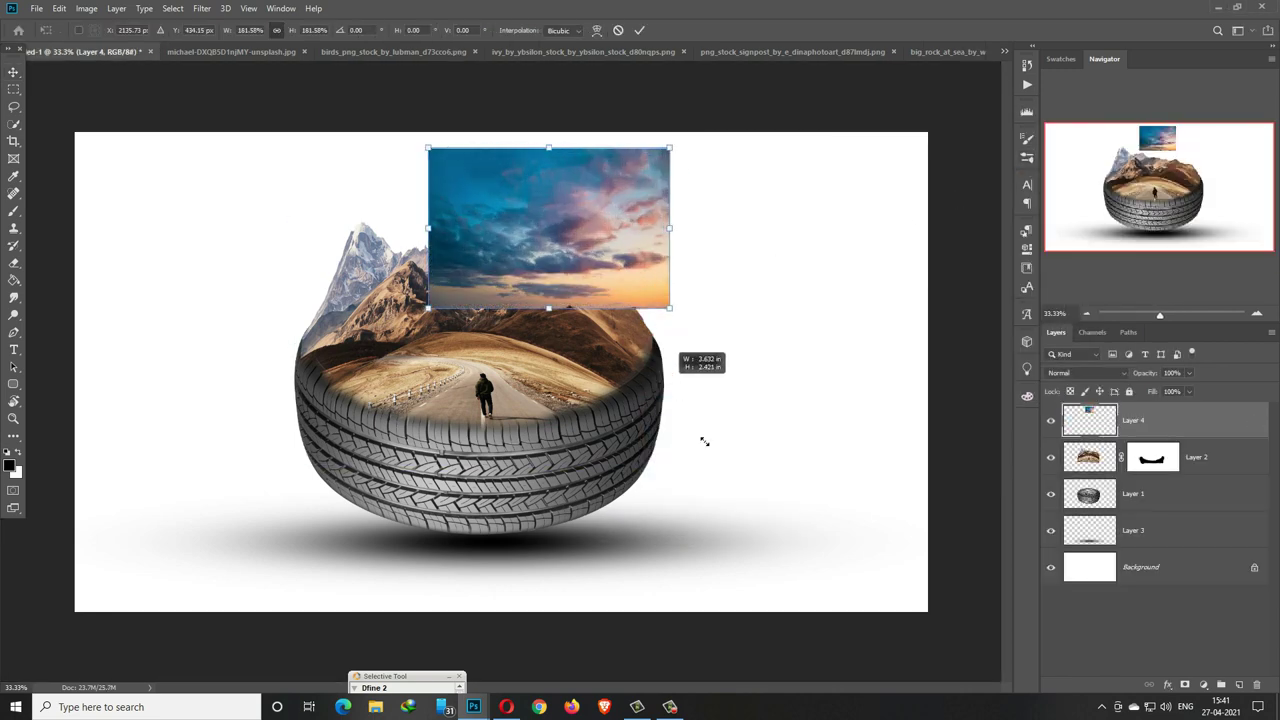
# Step: Scale the sky across the top of the canvas, edge to edge, and place Layer 4 below the tyre and shadow
pyautogui.moveTo(568, 242); pyautogui.dragTo(928, 614)
pyautogui.moveTo(820, 449)
pyautogui.mouseDown()
pyautogui.moveTo(472, 421)
pyautogui.moveTo(455, 299)
pyautogui.mouseUp()
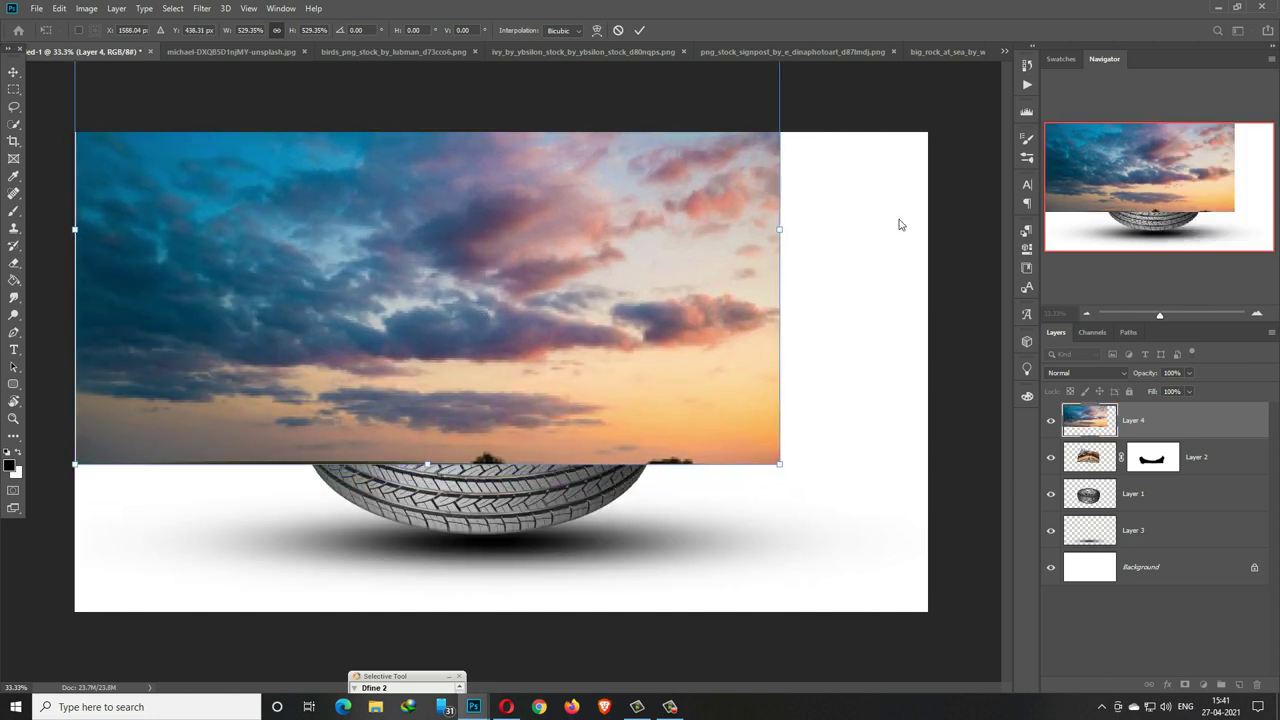
pyautogui.moveTo(789, 235); pyautogui.dragTo(938, 232)
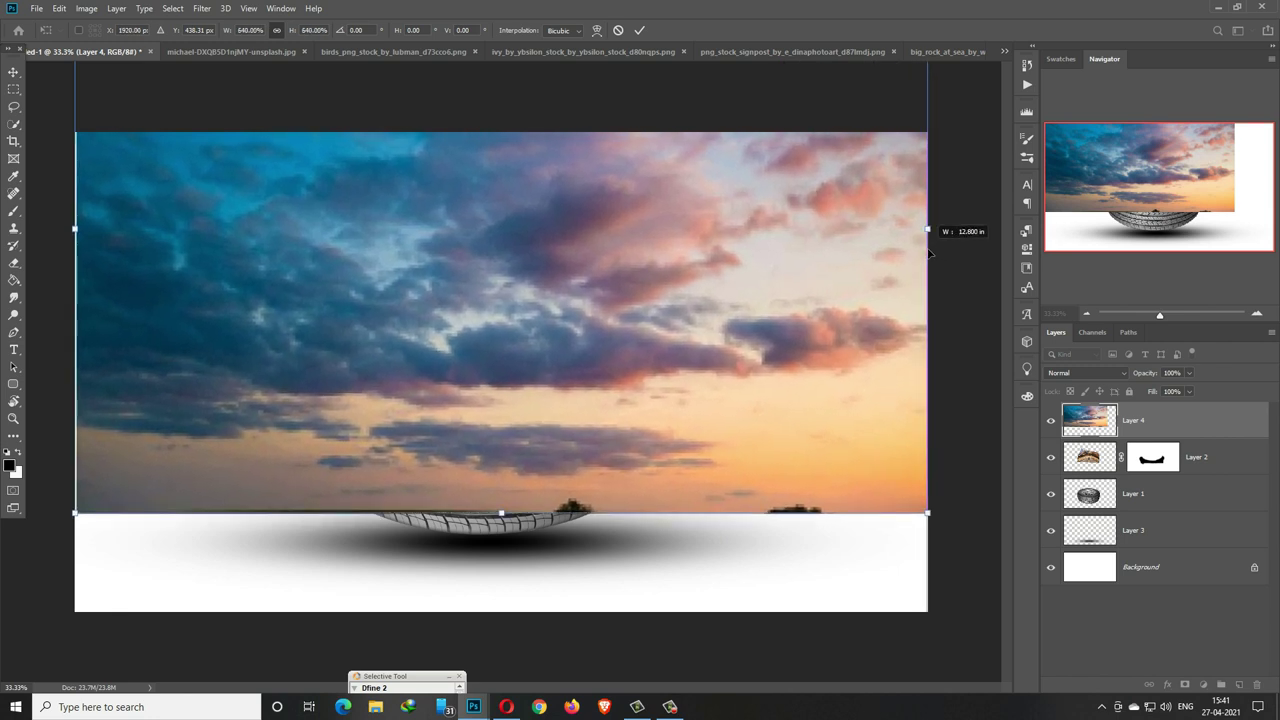
pyautogui.moveTo(76, 232); pyautogui.dragTo(66, 232)
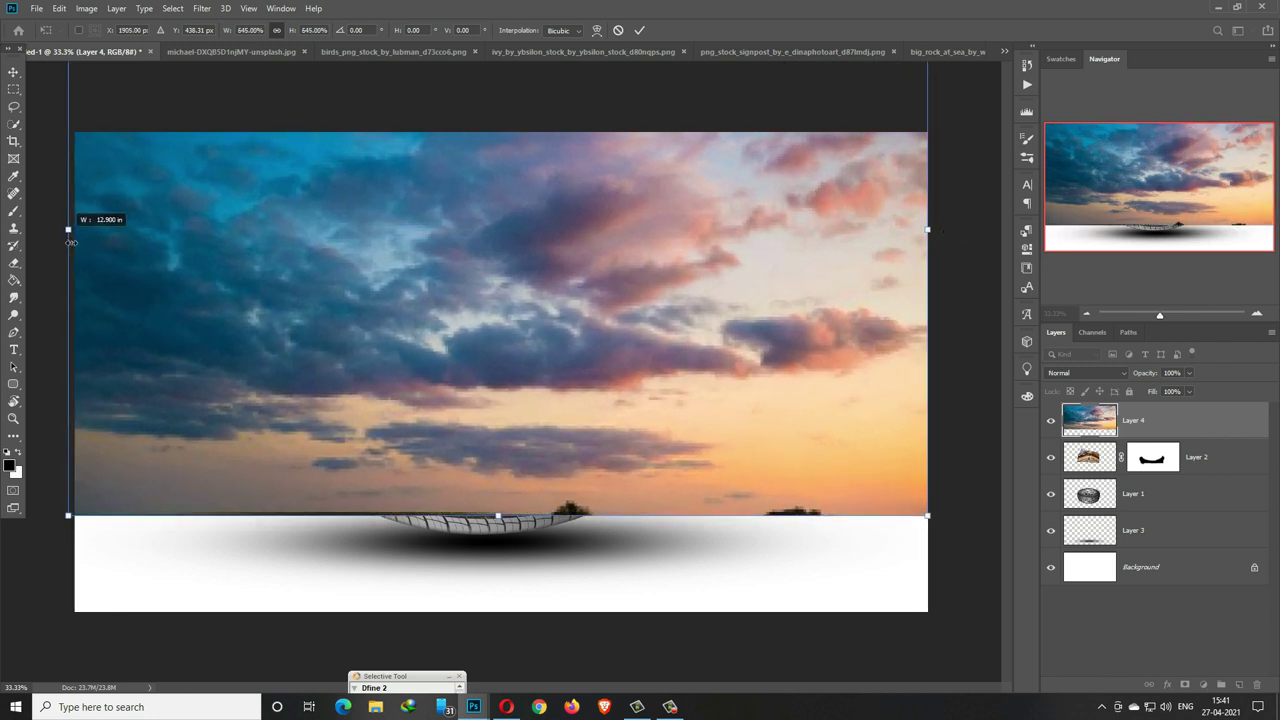
pyautogui.click(638, 31)
pyautogui.moveTo(1178, 432); pyautogui.dragTo(1176, 539)
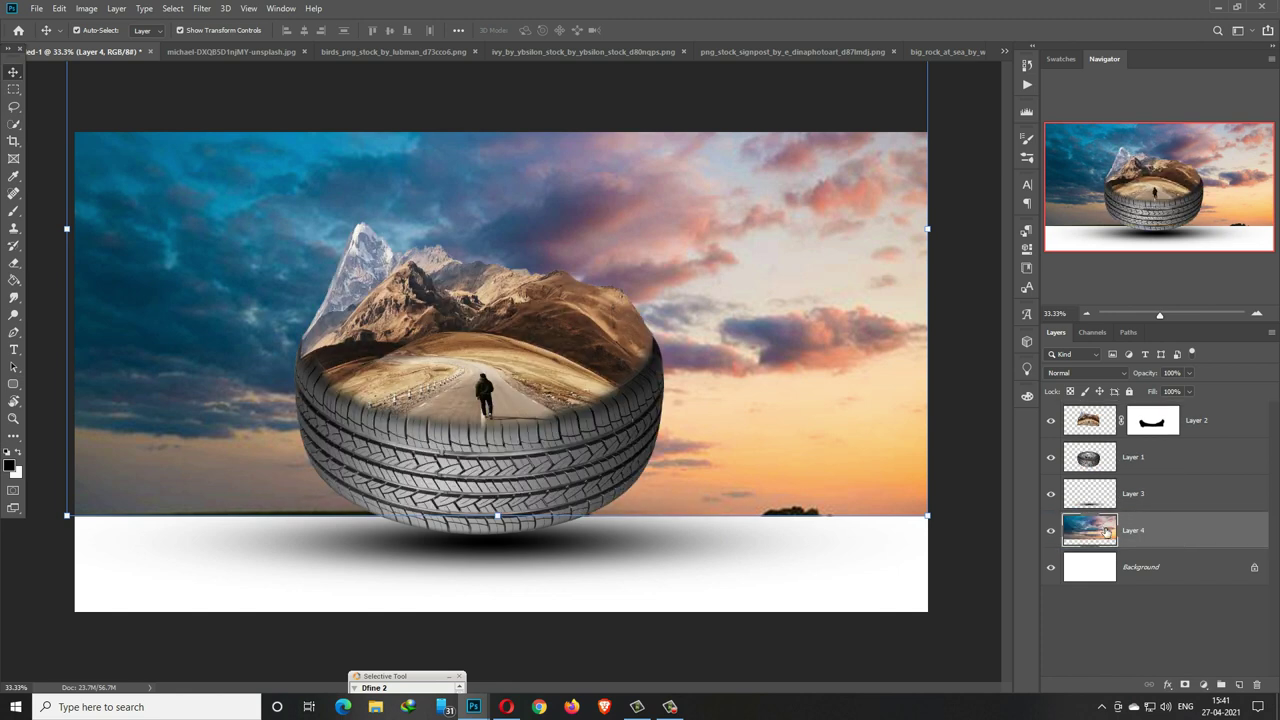
# Step: Add a mask to the sky layer and fade its hard lower-left horizon into white
pyautogui.click(1186, 686)
pyautogui.click(12, 212)
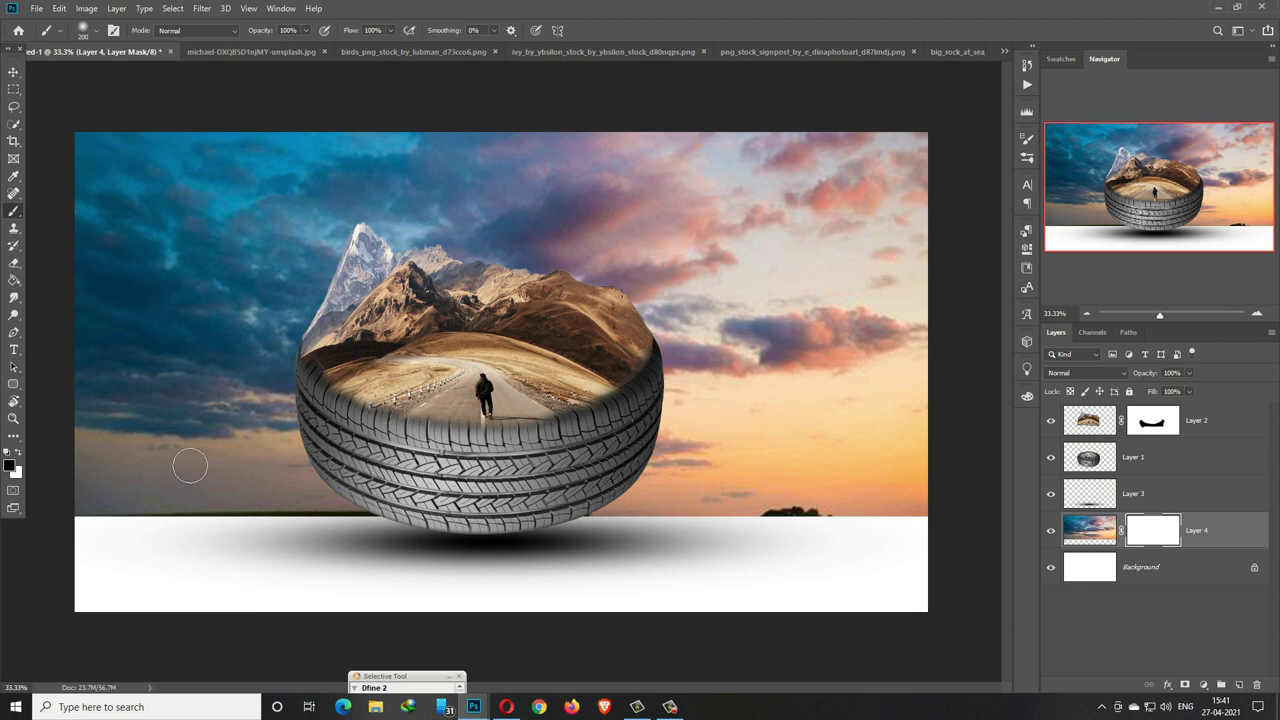
pyautogui.moveTo(86, 544)
pyautogui.mouseDown()
pyautogui.moveTo(553, 543)
pyautogui.moveTo(108, 549)
pyautogui.moveTo(286, 557)
pyautogui.moveTo(151, 534)
pyautogui.moveTo(95, 540)
pyautogui.moveTo(195, 581)
pyautogui.mouseUp()
pyautogui.press(']')
pyautogui.press(']')
pyautogui.press(']')
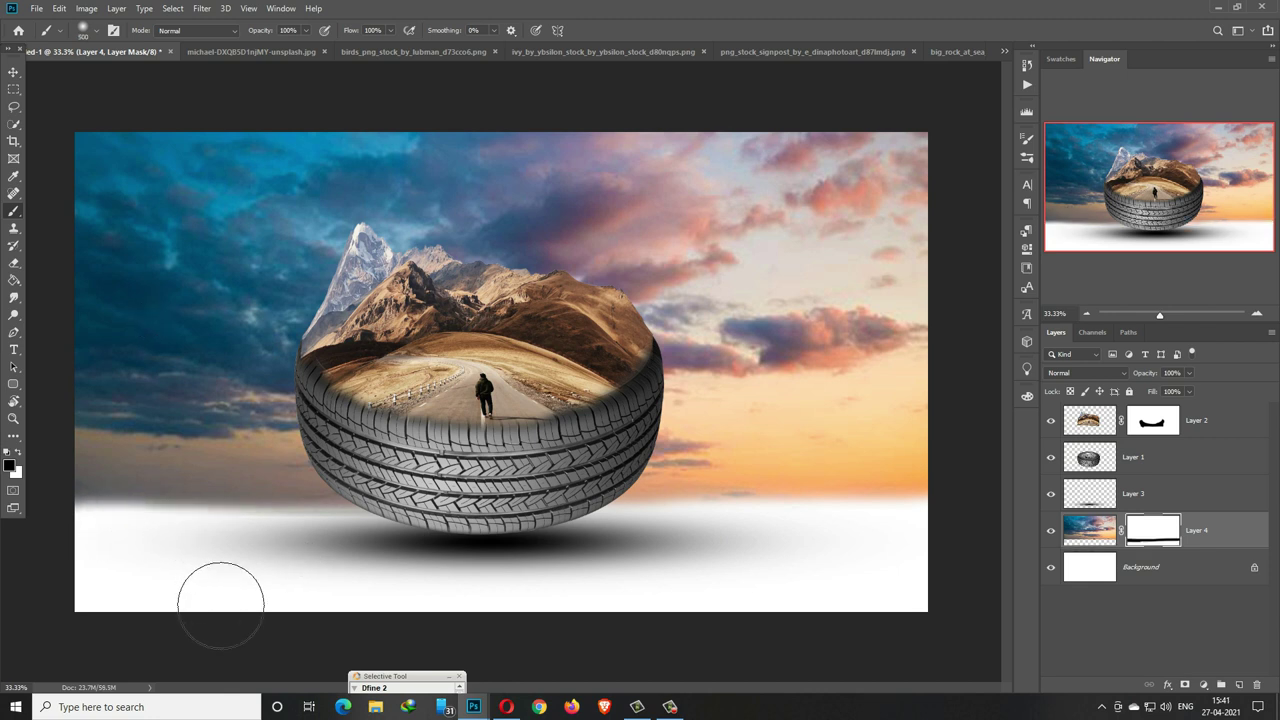
pyautogui.press(']')
pyautogui.press(']')
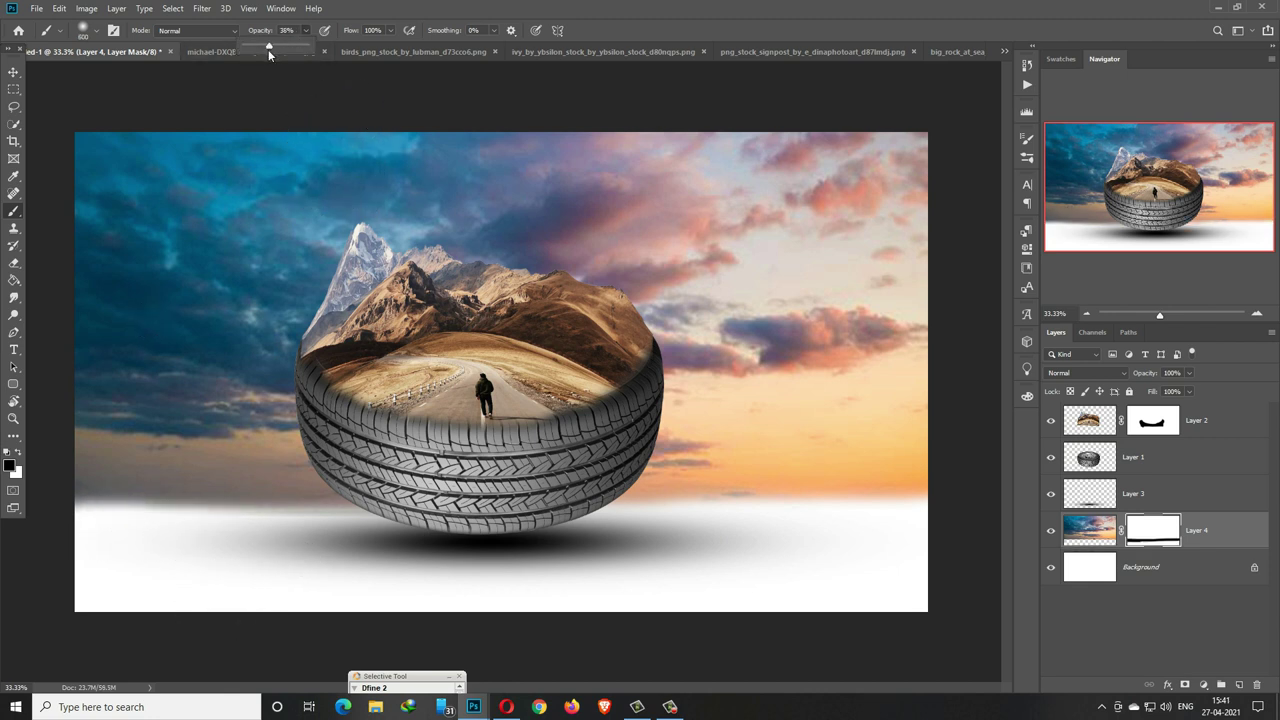
# Step: With a larger brush at 11% opacity, fade the sky into the haze around both sides of the tyre
pyautogui.moveTo(253, 55); pyautogui.dragTo(250, 54)
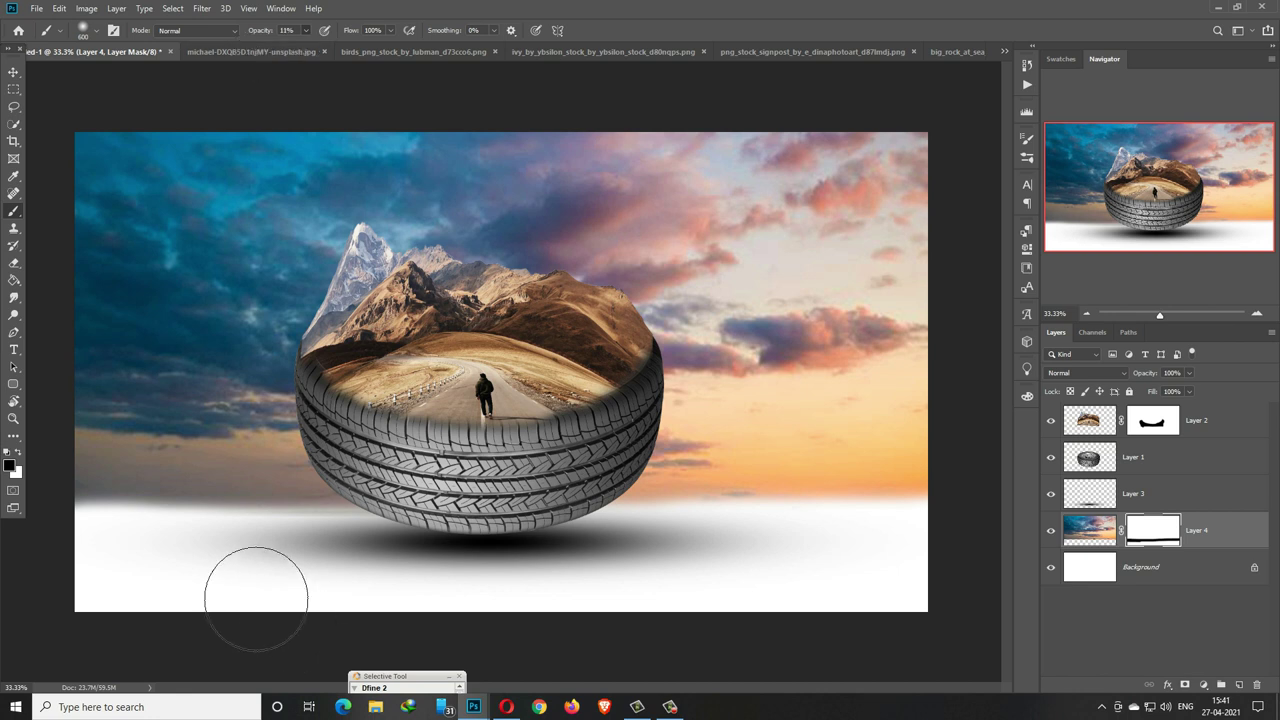
pyautogui.press(']')
pyautogui.press(']')
pyautogui.moveTo(214, 563)
pyautogui.mouseDown()
pyautogui.moveTo(171, 529)
pyautogui.moveTo(271, 543)
pyautogui.moveTo(191, 545)
pyautogui.moveTo(128, 443)
pyautogui.moveTo(271, 571)
pyautogui.mouseUp()
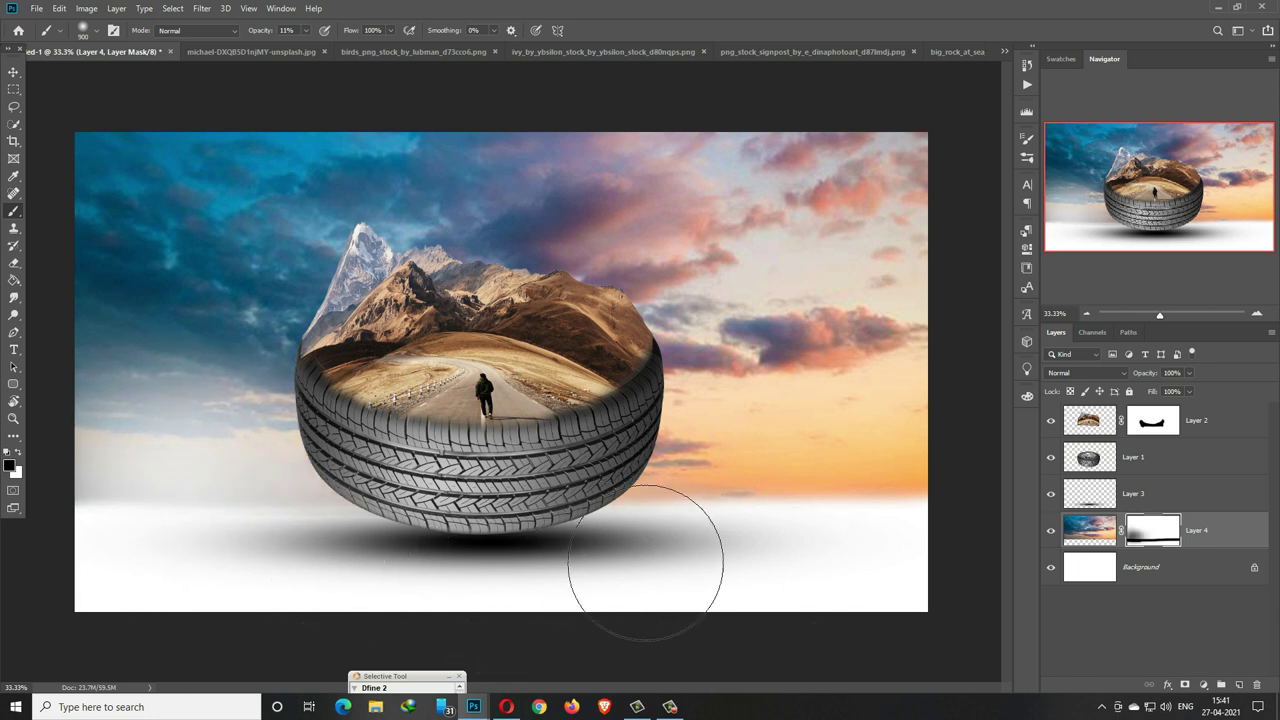
pyautogui.moveTo(643, 560)
pyautogui.mouseDown()
pyautogui.moveTo(649, 585)
pyautogui.moveTo(943, 543)
pyautogui.moveTo(808, 557)
pyautogui.moveTo(908, 527)
pyautogui.mouseUp()
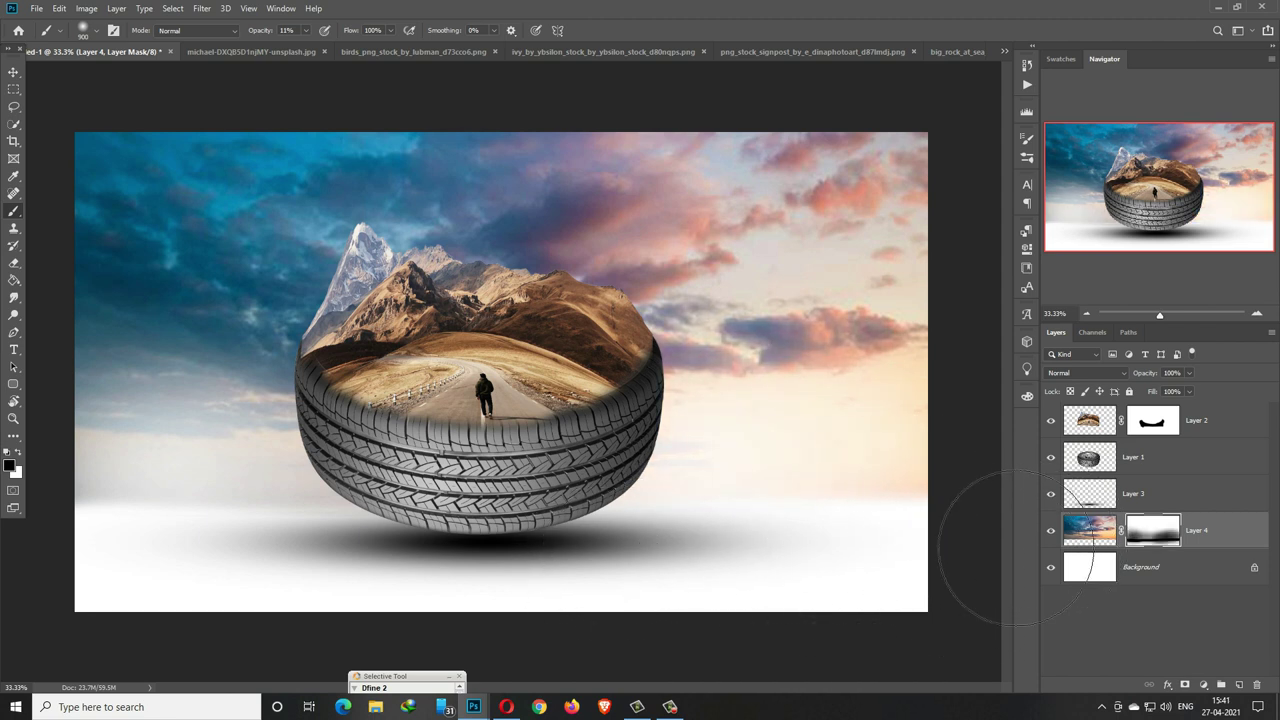
pyautogui.moveTo(907, 553); pyautogui.dragTo(587, 393)
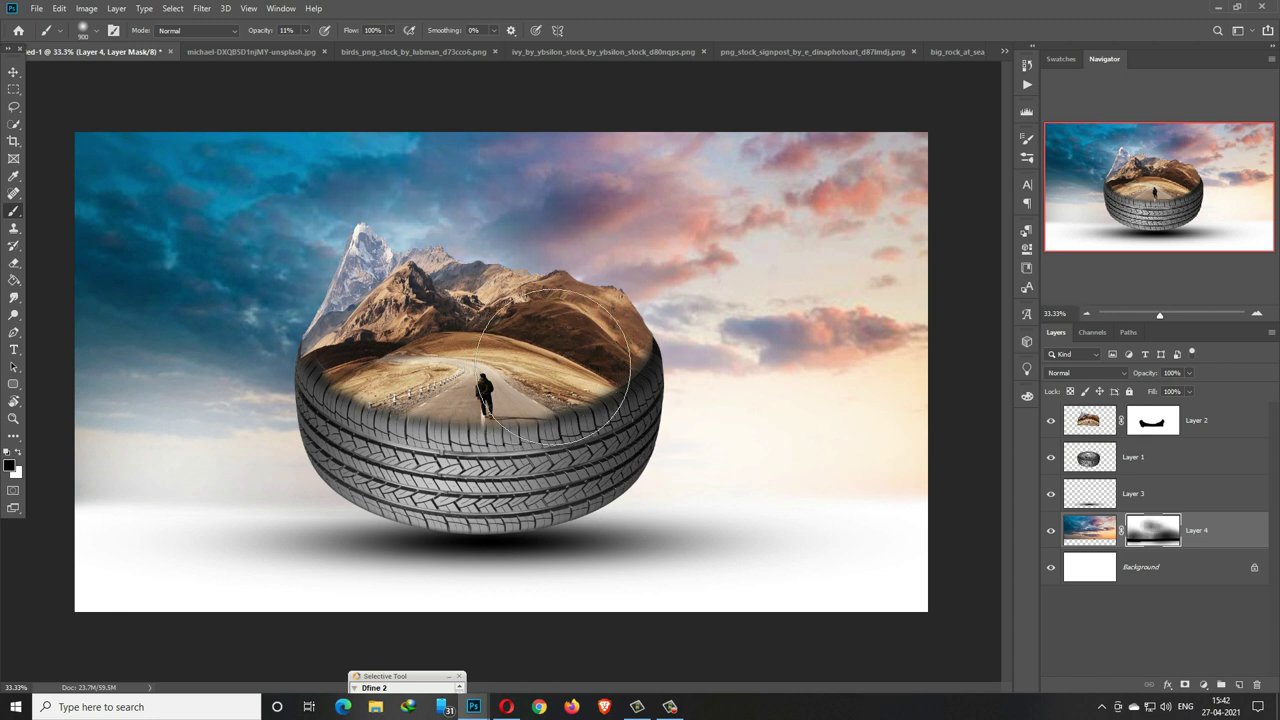
pyautogui.moveTo(585, 393)
pyautogui.mouseDown()
pyautogui.moveTo(648, 392)
pyautogui.moveTo(554, 375)
pyautogui.mouseUp()
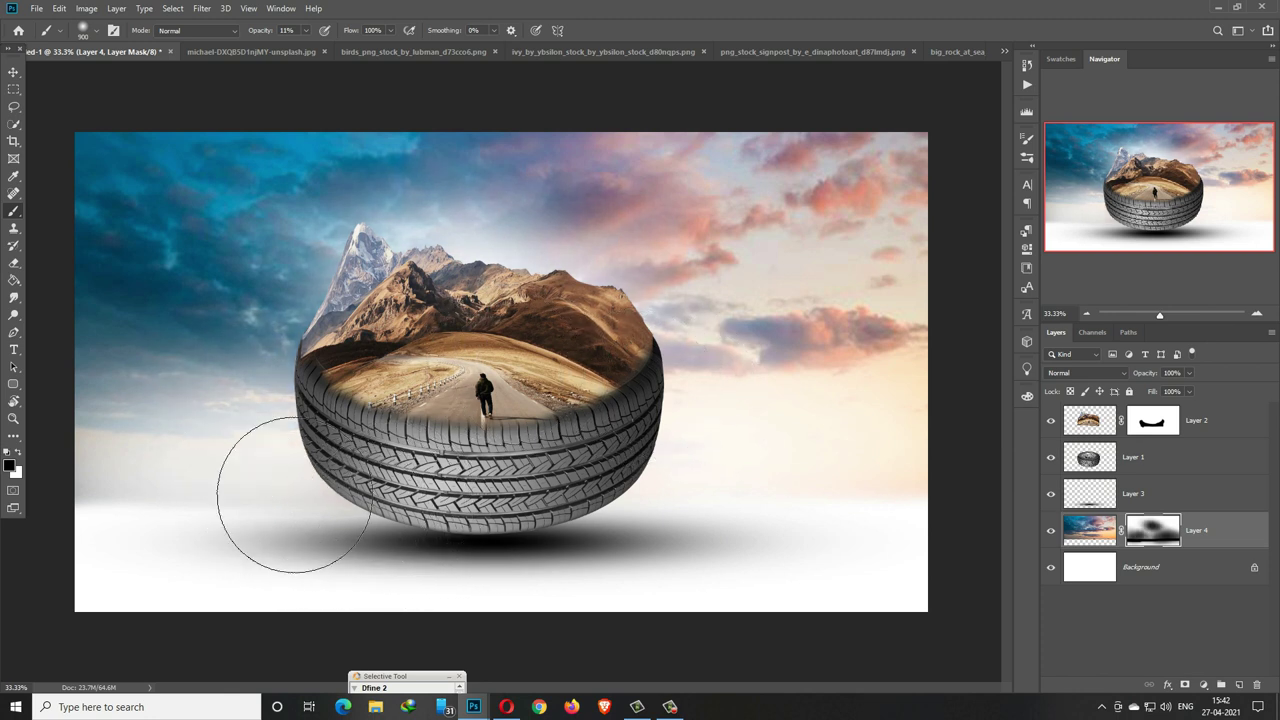
pyautogui.moveTo(286, 423); pyautogui.dragTo(314, 537)
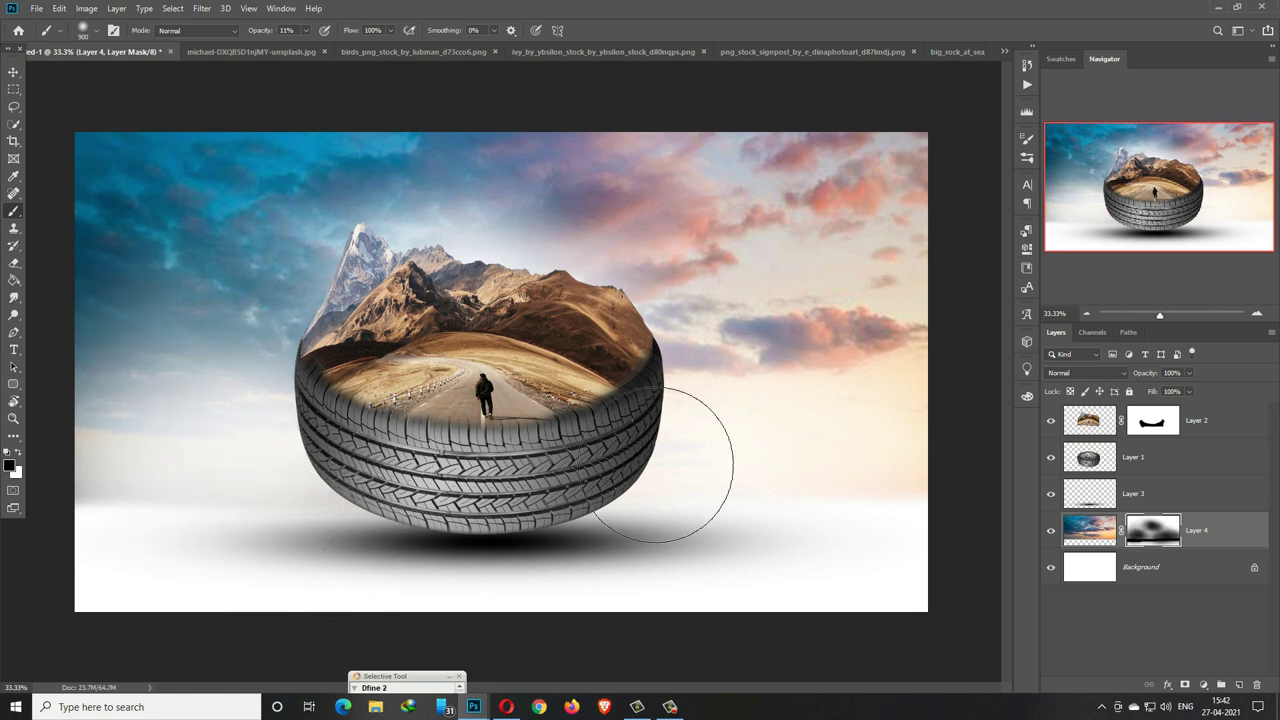
pyautogui.click(14, 72)
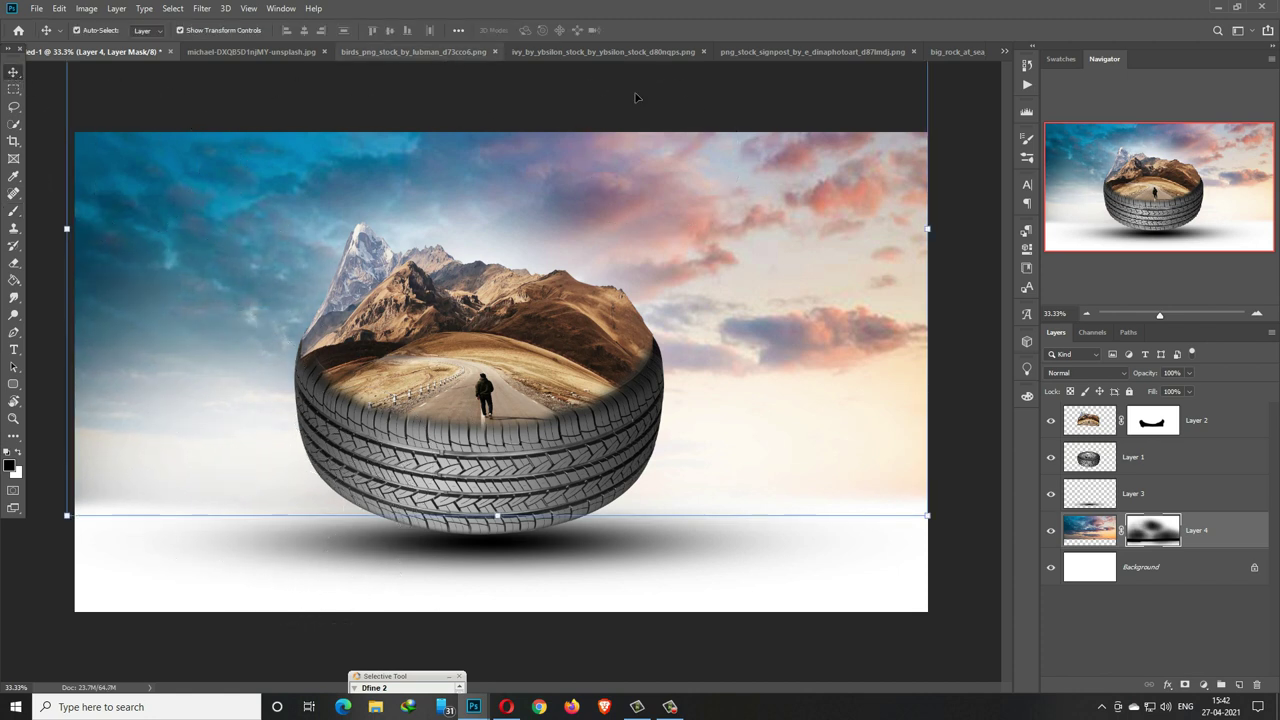
# Step: Select the sea rock in its photo with Quick Selection, then switch to subtract mode with a smaller brush
pyautogui.click(946, 52)
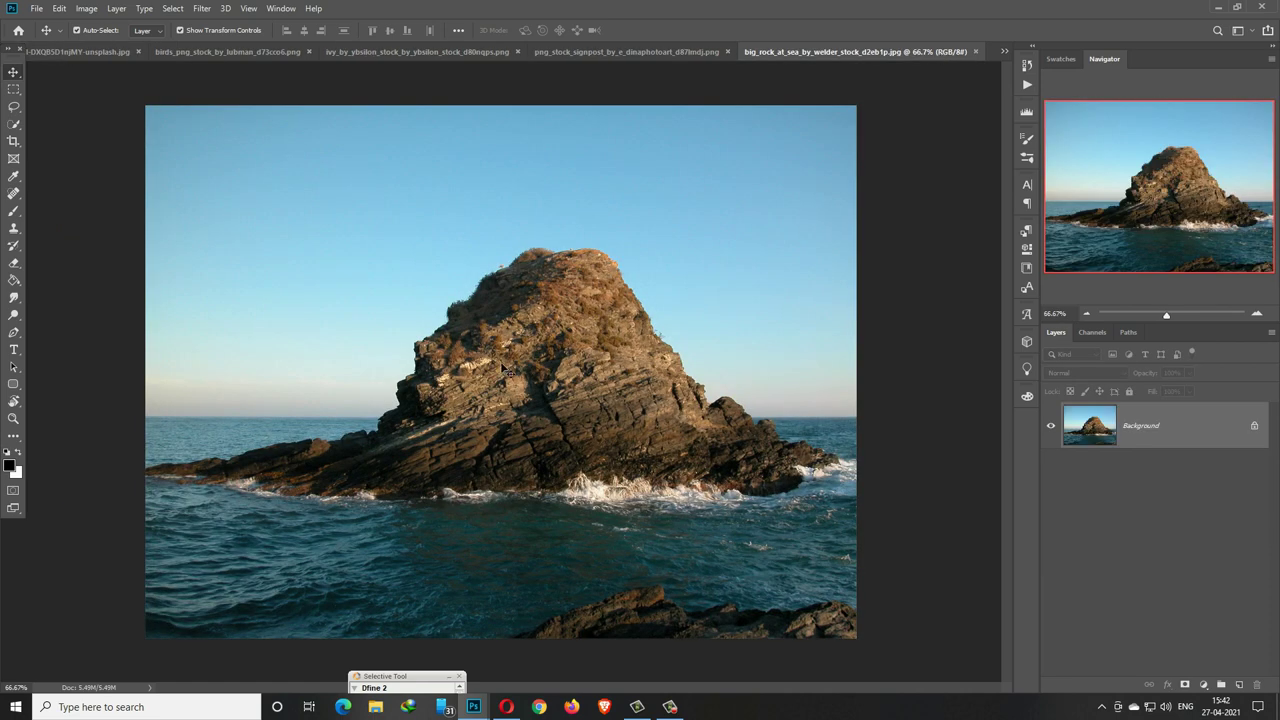
pyautogui.click(14, 124)
pyautogui.moveTo(566, 296)
pyautogui.mouseDown()
pyautogui.moveTo(498, 350)
pyautogui.moveTo(485, 384)
pyautogui.mouseUp()
pyautogui.moveTo(564, 323)
pyautogui.mouseDown()
pyautogui.moveTo(737, 431)
pyautogui.moveTo(435, 415)
pyautogui.moveTo(380, 466)
pyautogui.mouseUp()
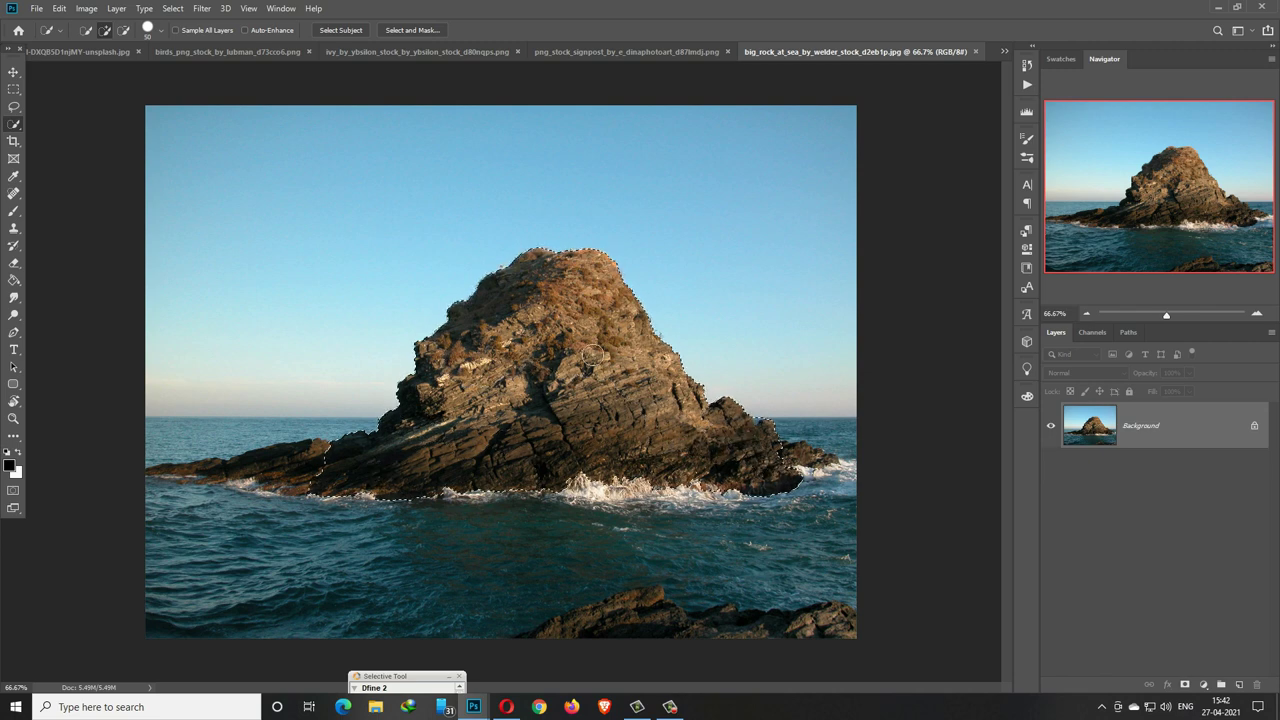
pyautogui.click(123, 30)
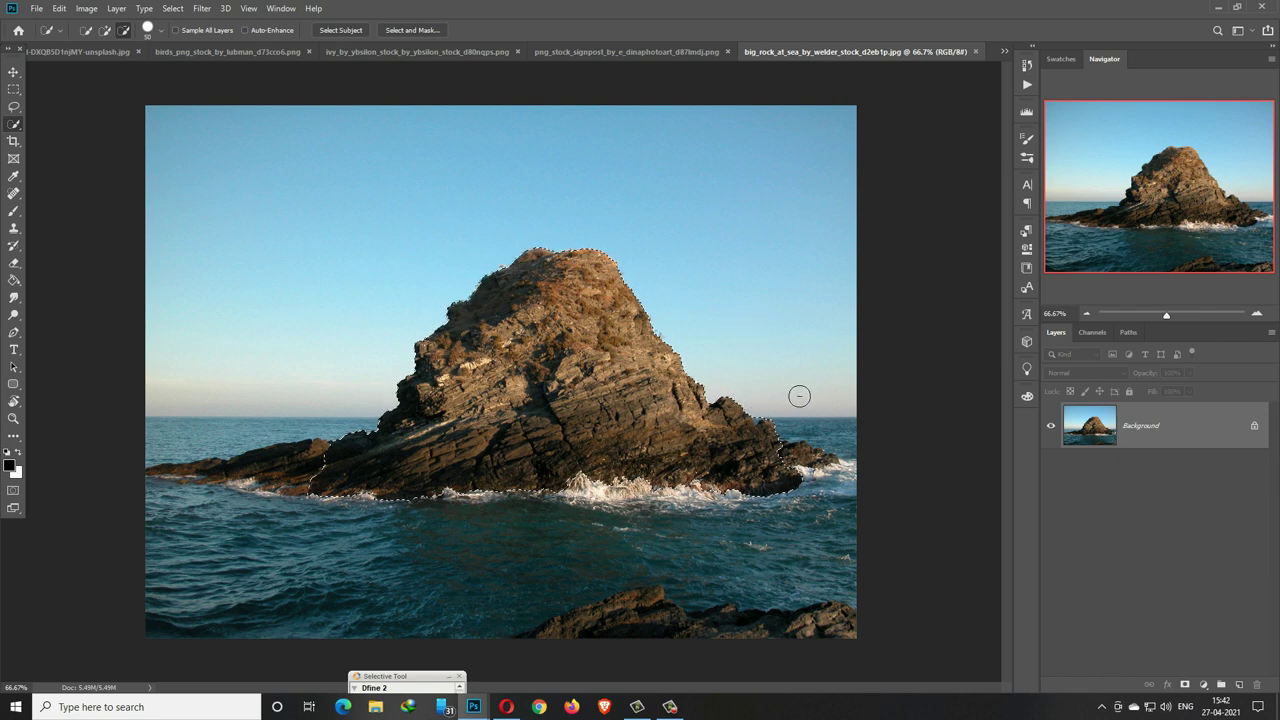
pyautogui.press('[')
pyautogui.press('[')
pyautogui.press('[')
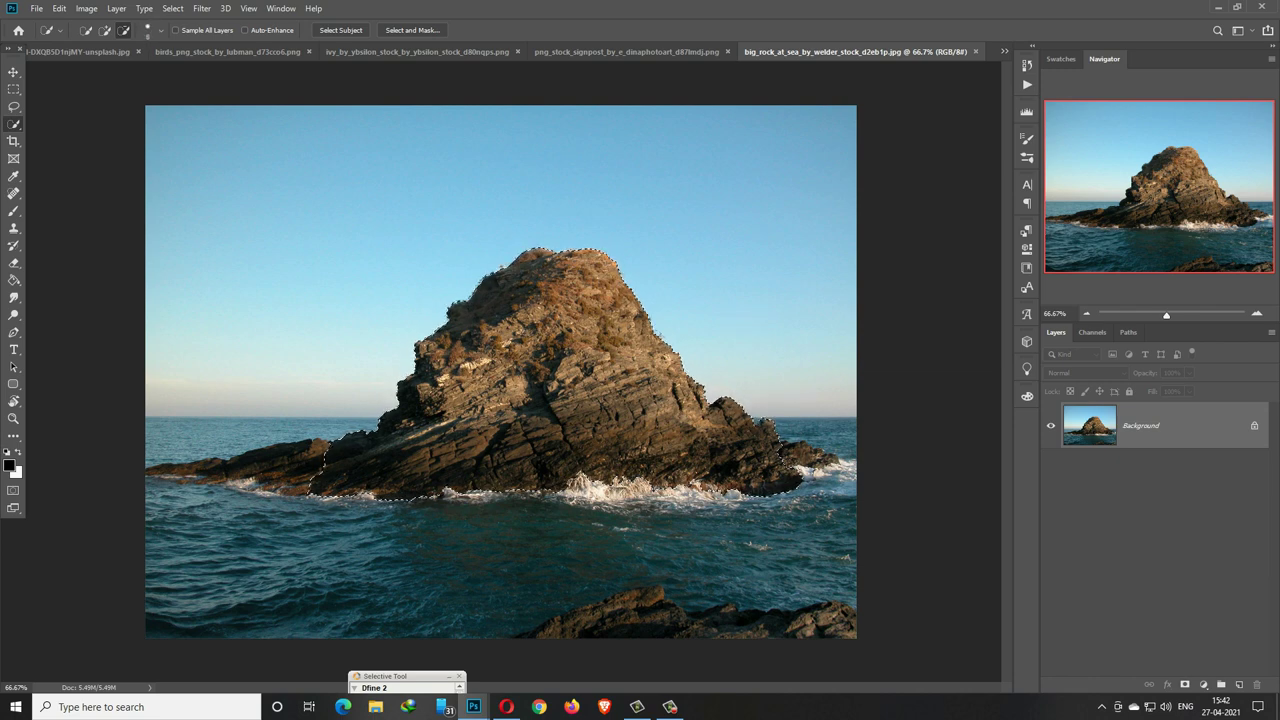
# Step: Bring the rock into the composite as Layer 5, shrunk to about 63% and placed left of the tyre
pyautogui.press('v')
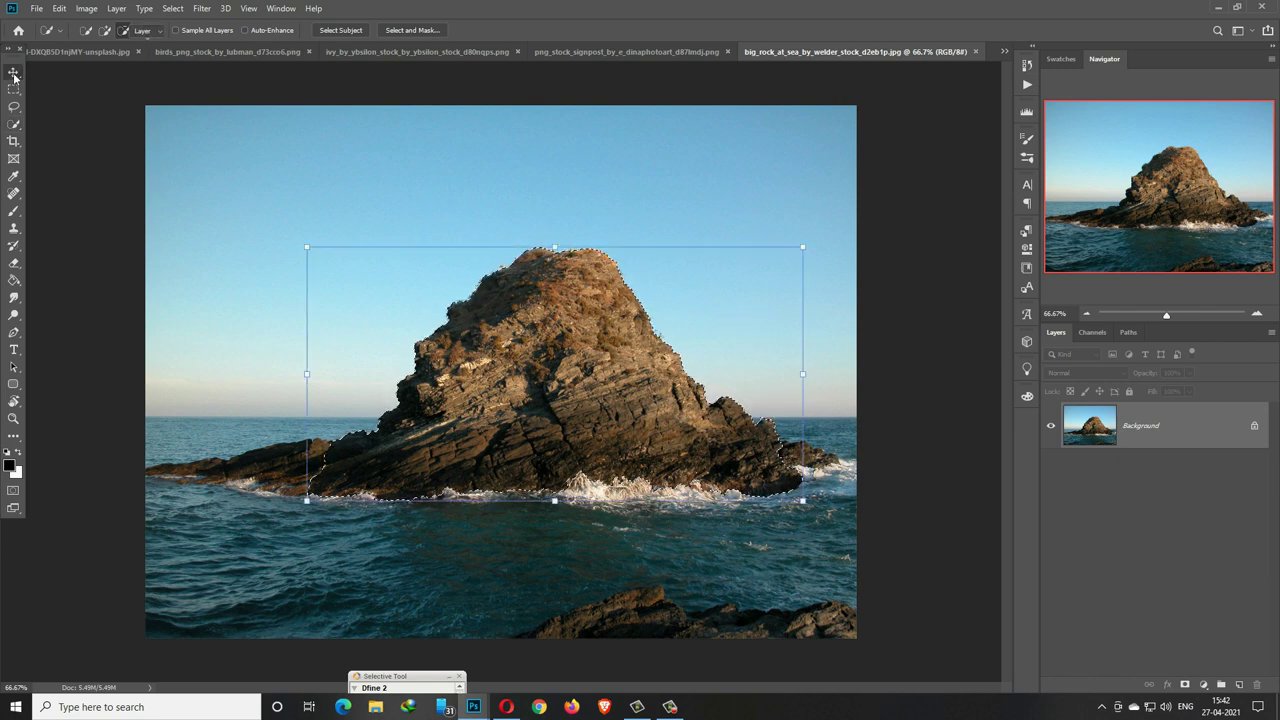
pyautogui.moveTo(783, 58); pyautogui.dragTo(788, 74)
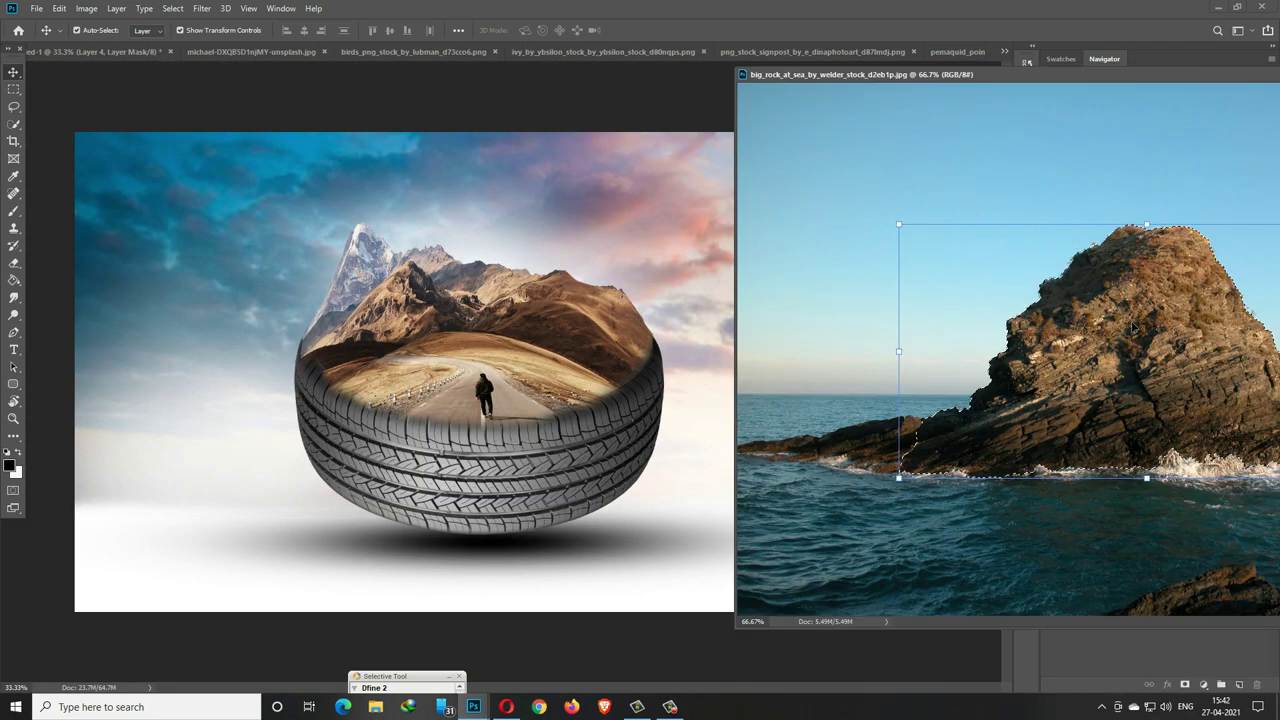
pyautogui.moveTo(1110, 300); pyautogui.dragTo(440, 268)
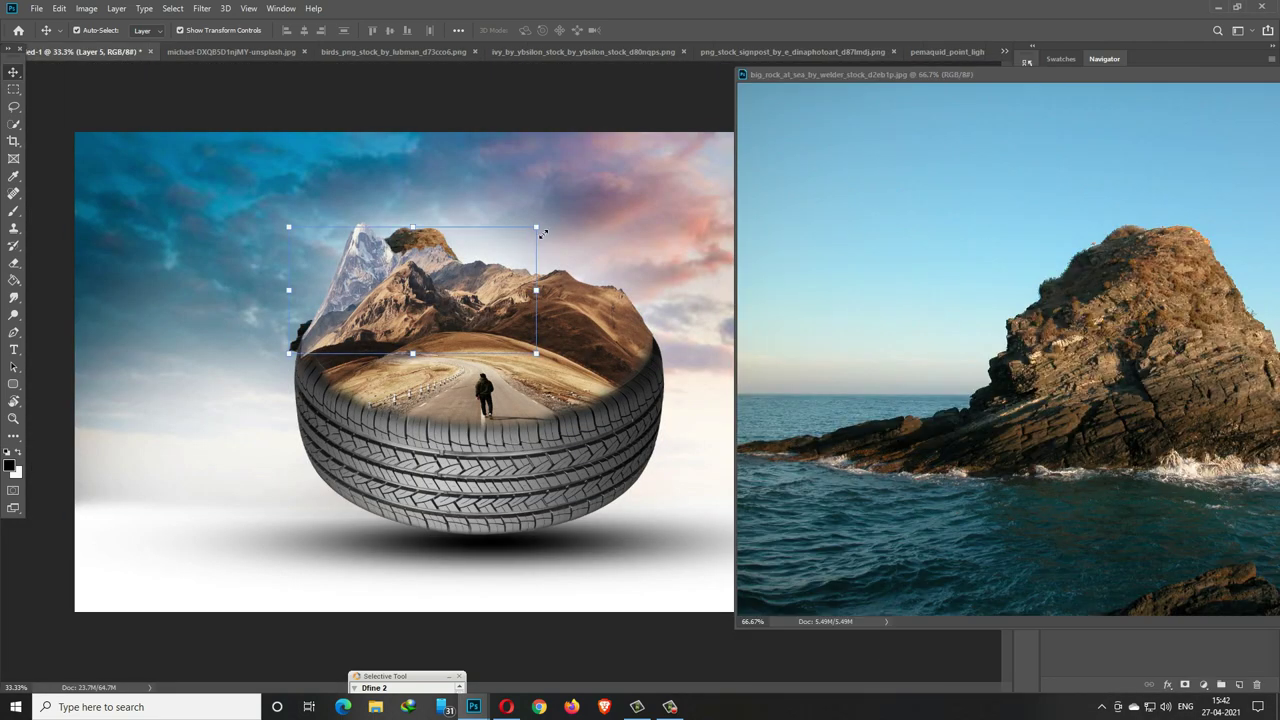
pyautogui.moveTo(537, 228); pyautogui.dragTo(327, 325)
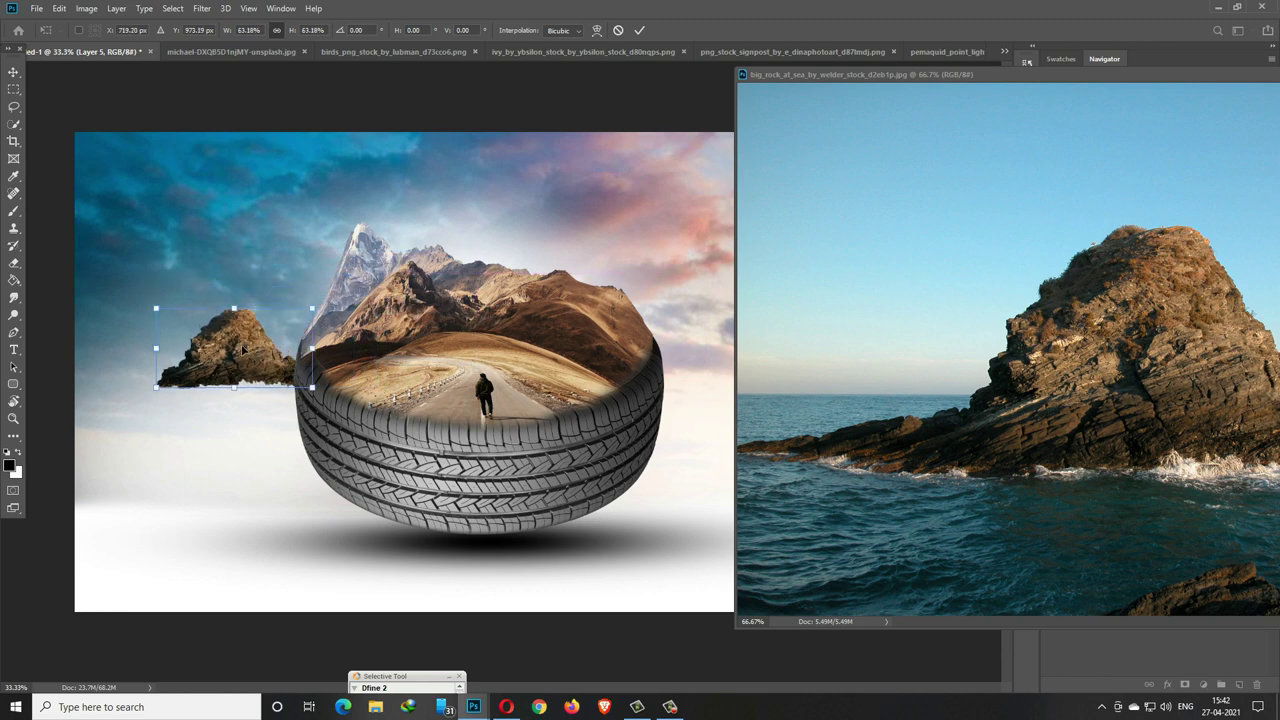
pyautogui.moveTo(242, 350); pyautogui.dragTo(252, 328)
pyautogui.click(638, 30)
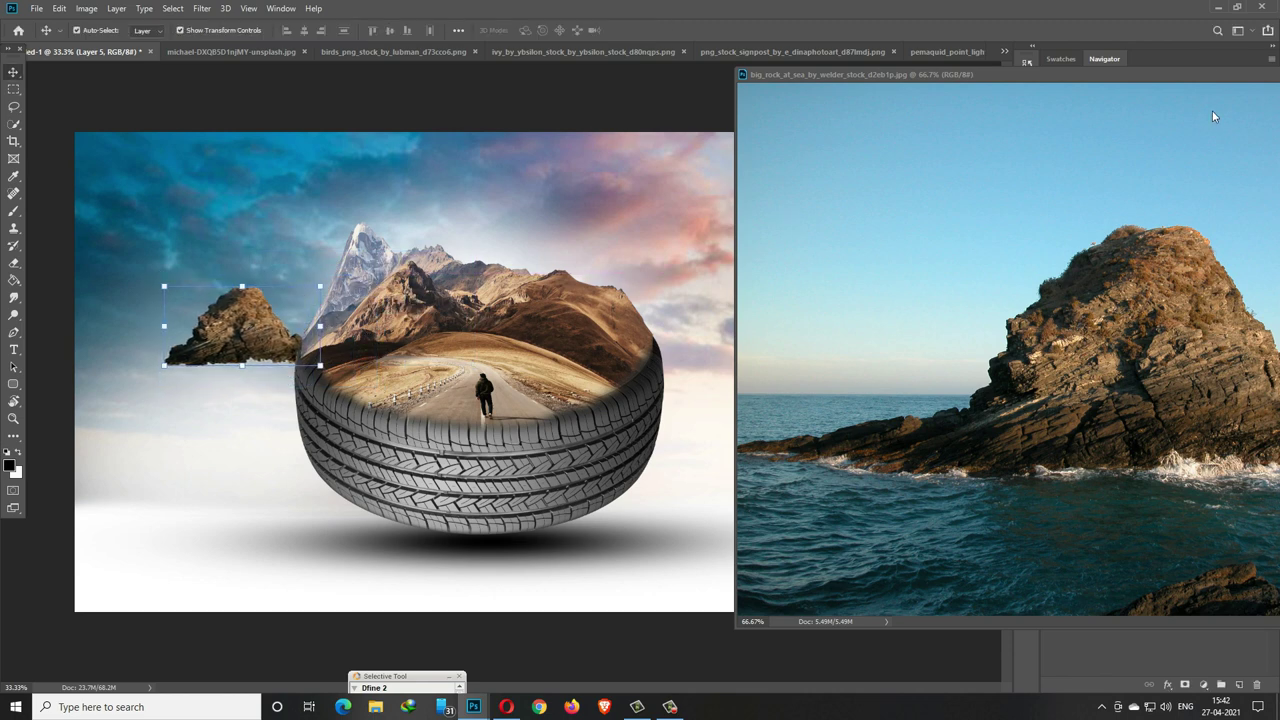
pyautogui.moveTo(855, 74); pyautogui.dragTo(950, 290)
# Step: Move Layer 5 to the top of the stack and place the rock on the tyre's left rim at about 94%
pyautogui.click(1053, 247)
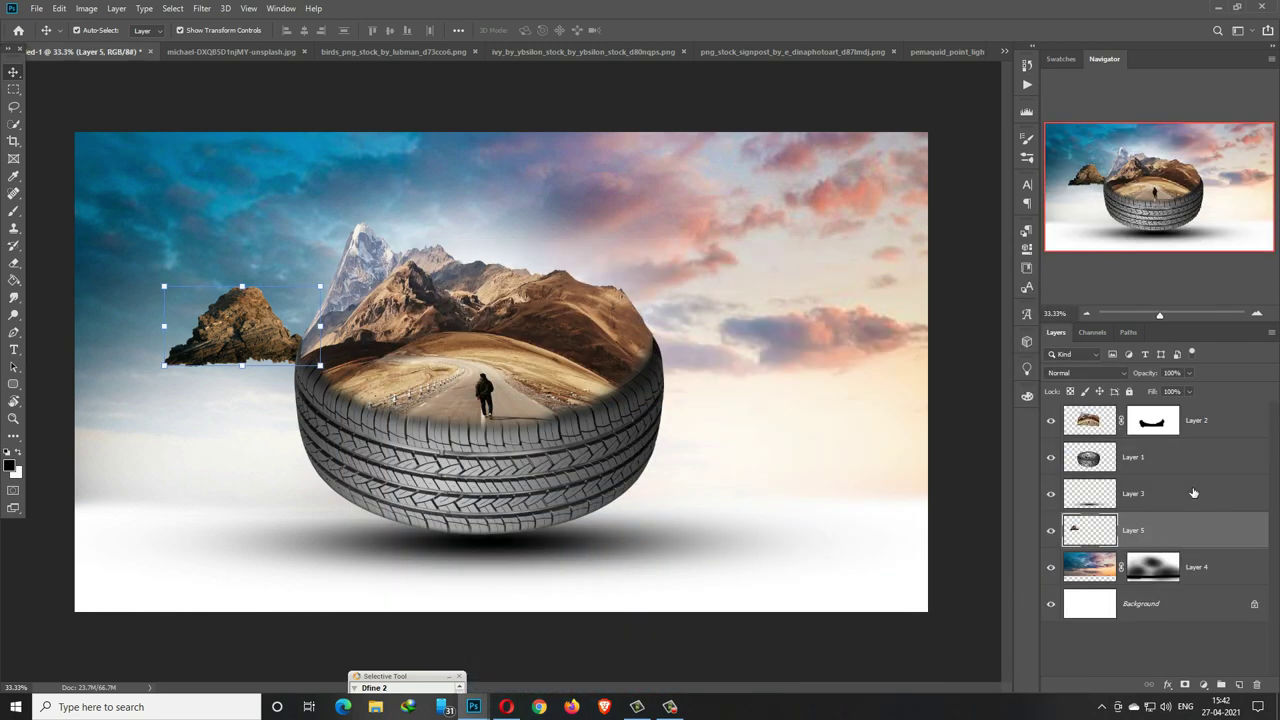
pyautogui.moveTo(1181, 535); pyautogui.dragTo(1138, 407)
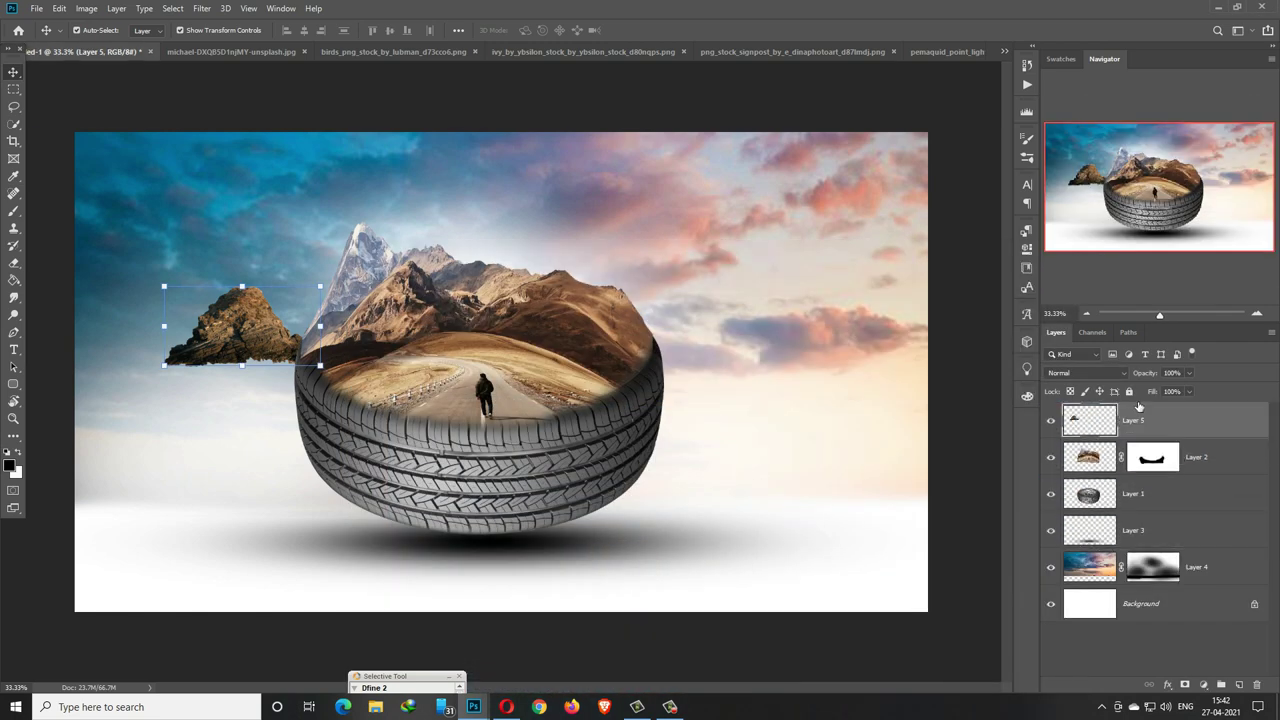
pyautogui.moveTo(275, 325); pyautogui.dragTo(367, 311)
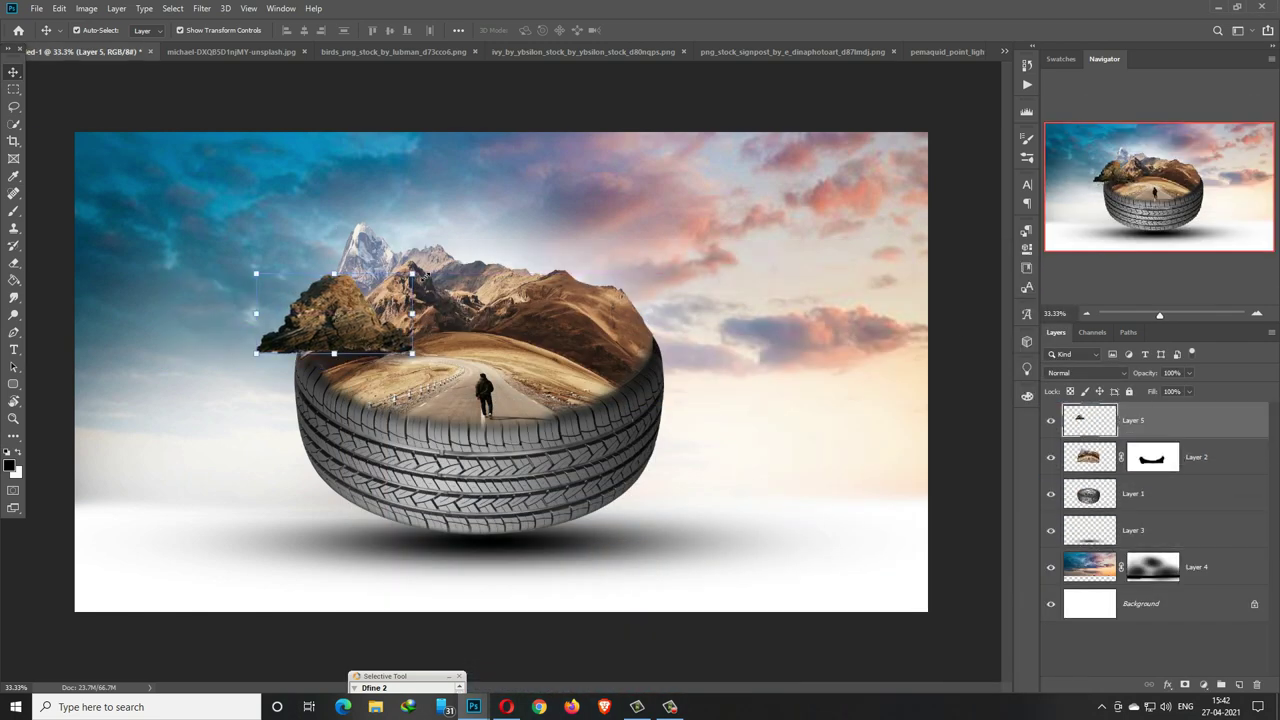
pyautogui.moveTo(424, 277); pyautogui.dragTo(373, 293)
pyautogui.moveTo(316, 336); pyautogui.dragTo(340, 376)
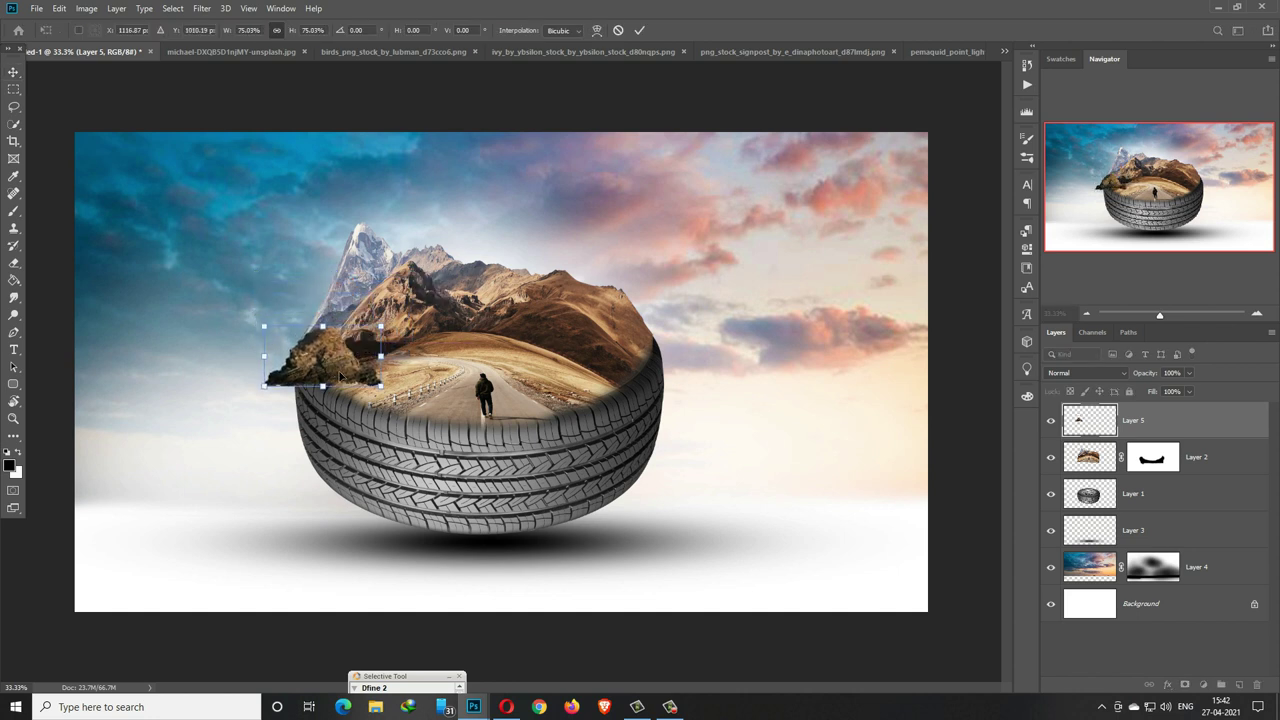
pyautogui.moveTo(382, 327); pyautogui.dragTo(402, 313)
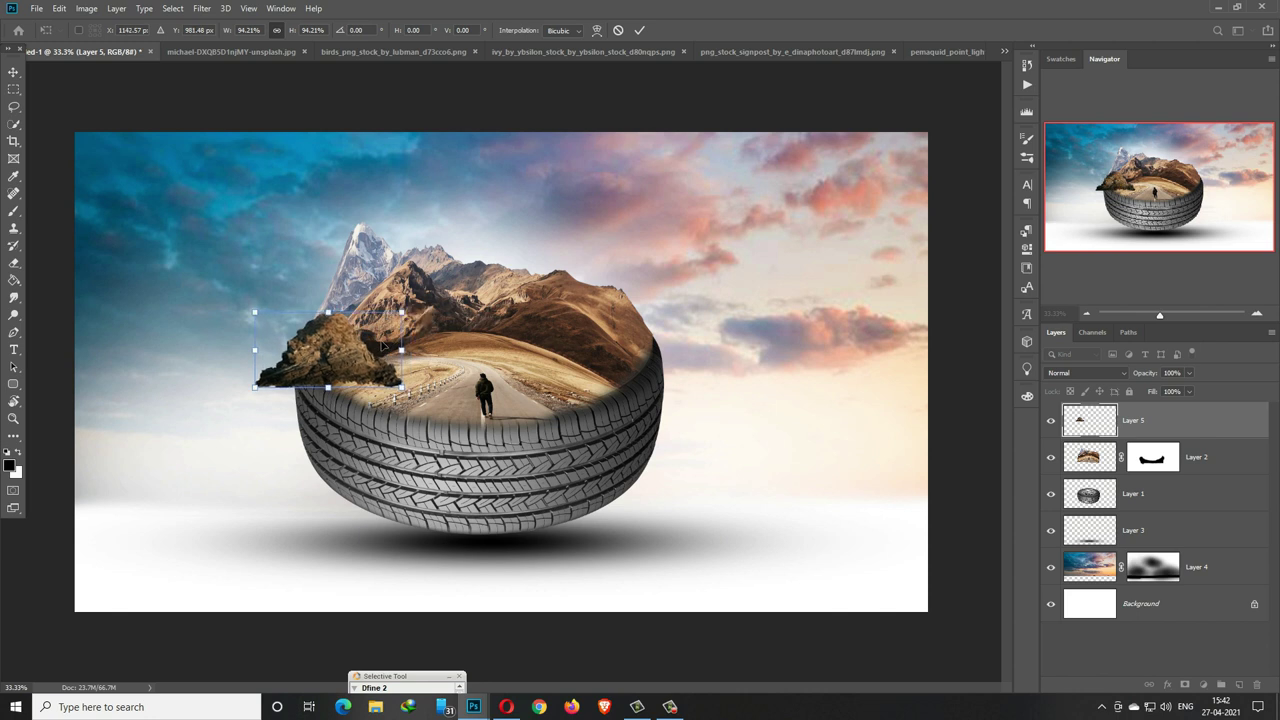
pyautogui.click(640, 30)
# Step: Warp the rock so its lower-left part bends down around the tyre's left rim
pyautogui.click(59, 8)
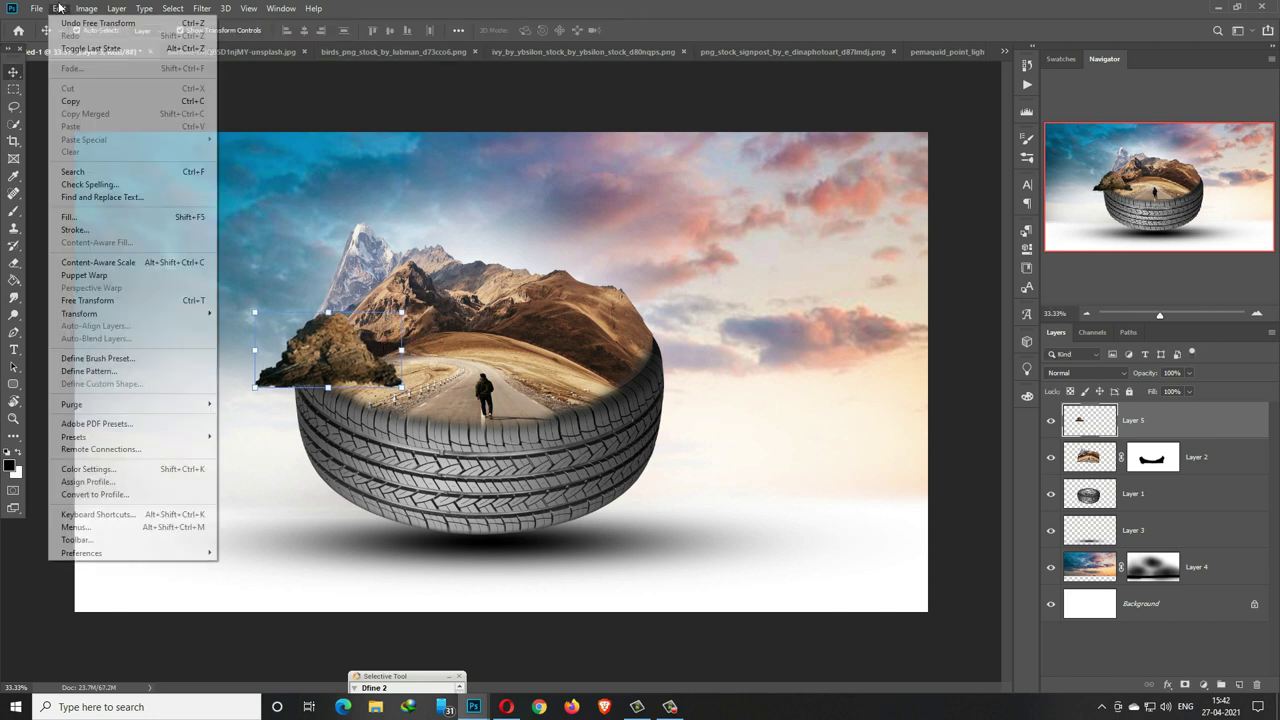
pyautogui.moveTo(80, 313)
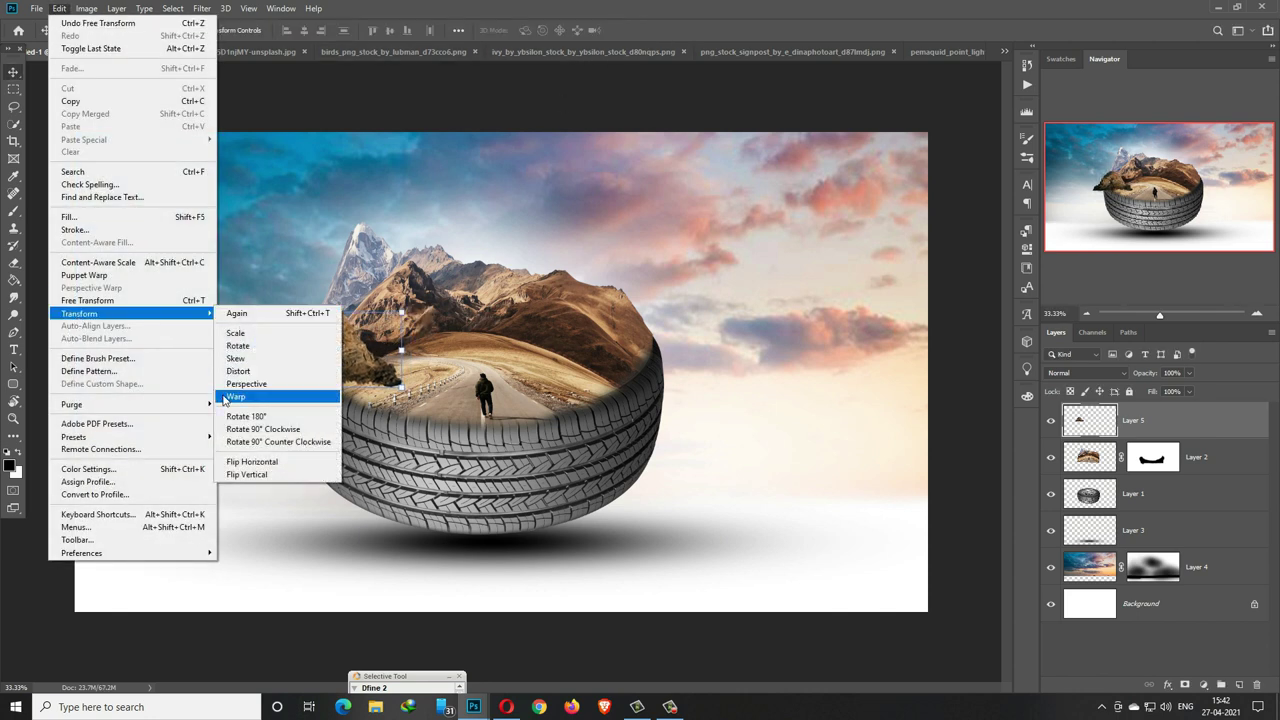
pyautogui.click(229, 393)
pyautogui.moveTo(272, 398)
pyautogui.mouseDown()
pyautogui.moveTo(275, 427)
pyautogui.moveTo(318, 455)
pyautogui.mouseUp()
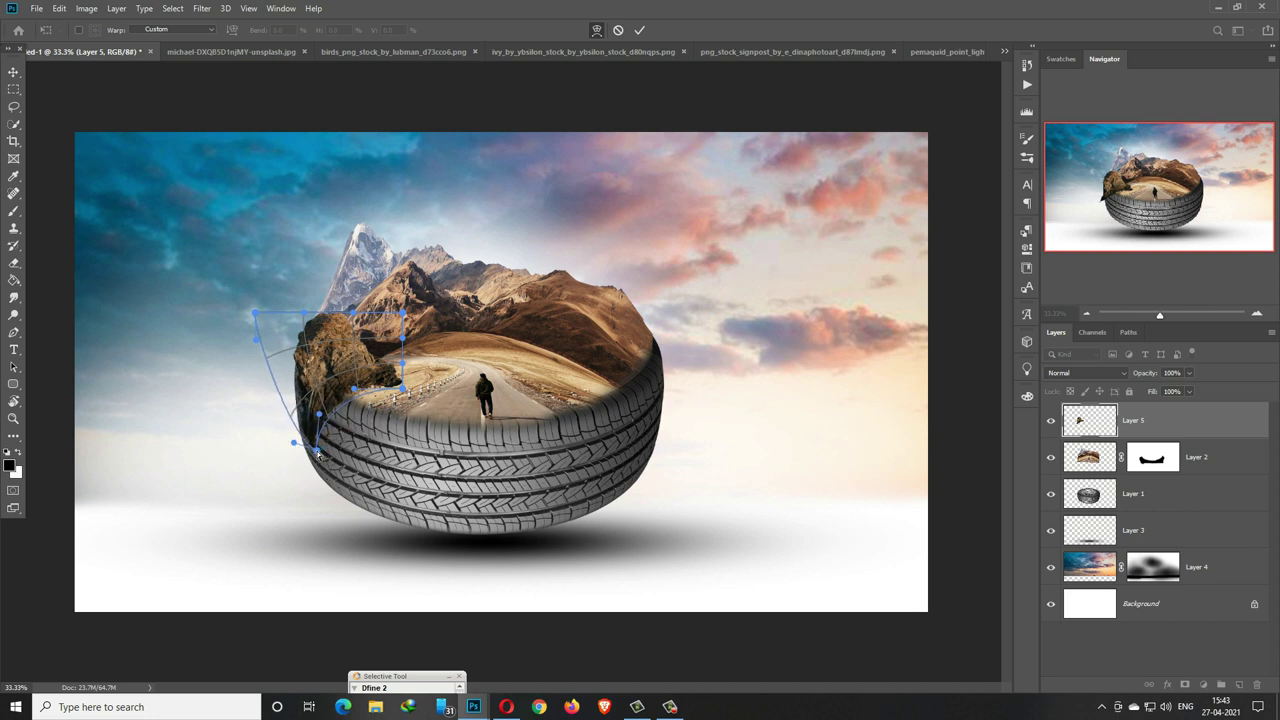
pyautogui.moveTo(324, 404); pyautogui.dragTo(312, 400)
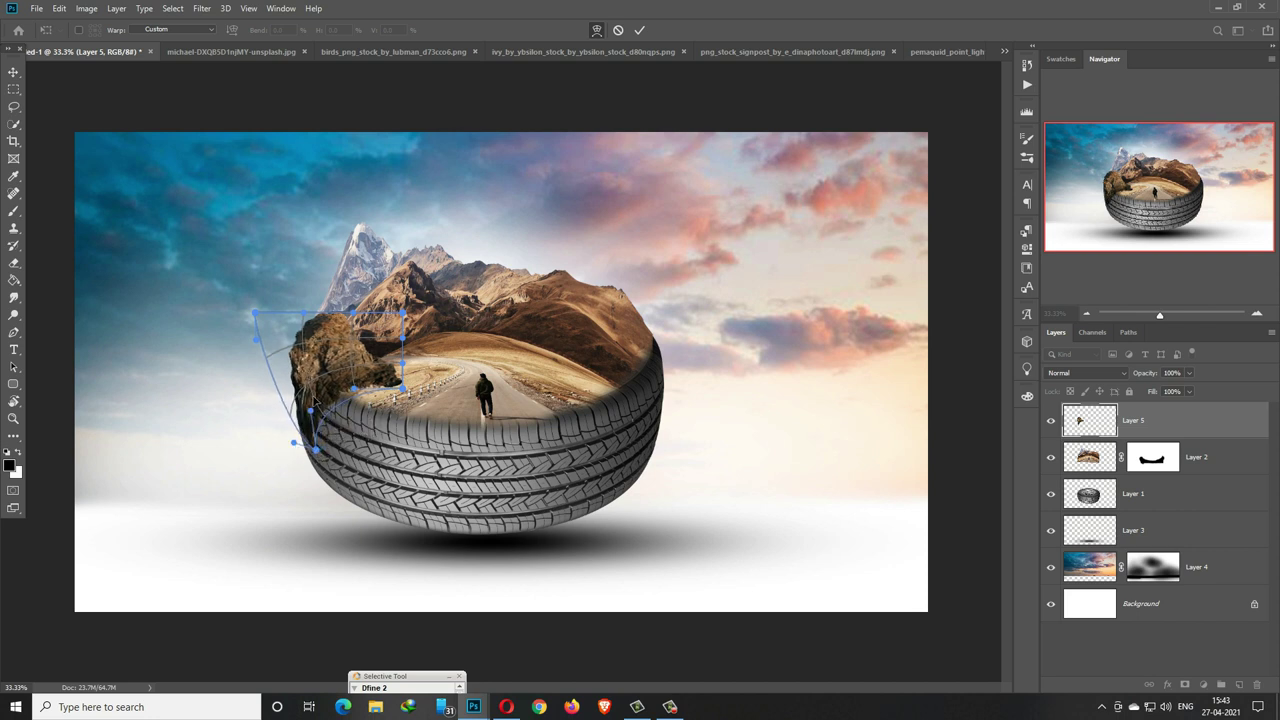
pyautogui.click(640, 30)
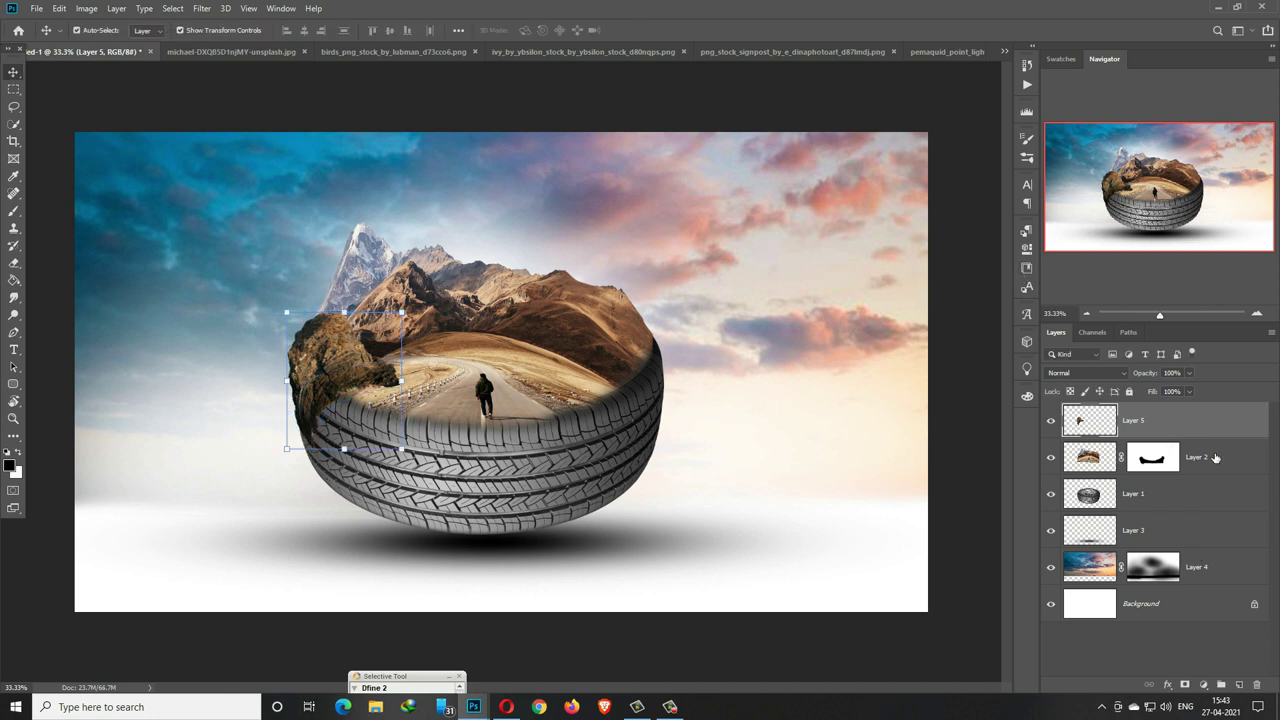
# Step: Add a mask to Layer 5 and paint black with a 600 brush to blend the rock behind the tyre rim
pyautogui.click(1185, 685)
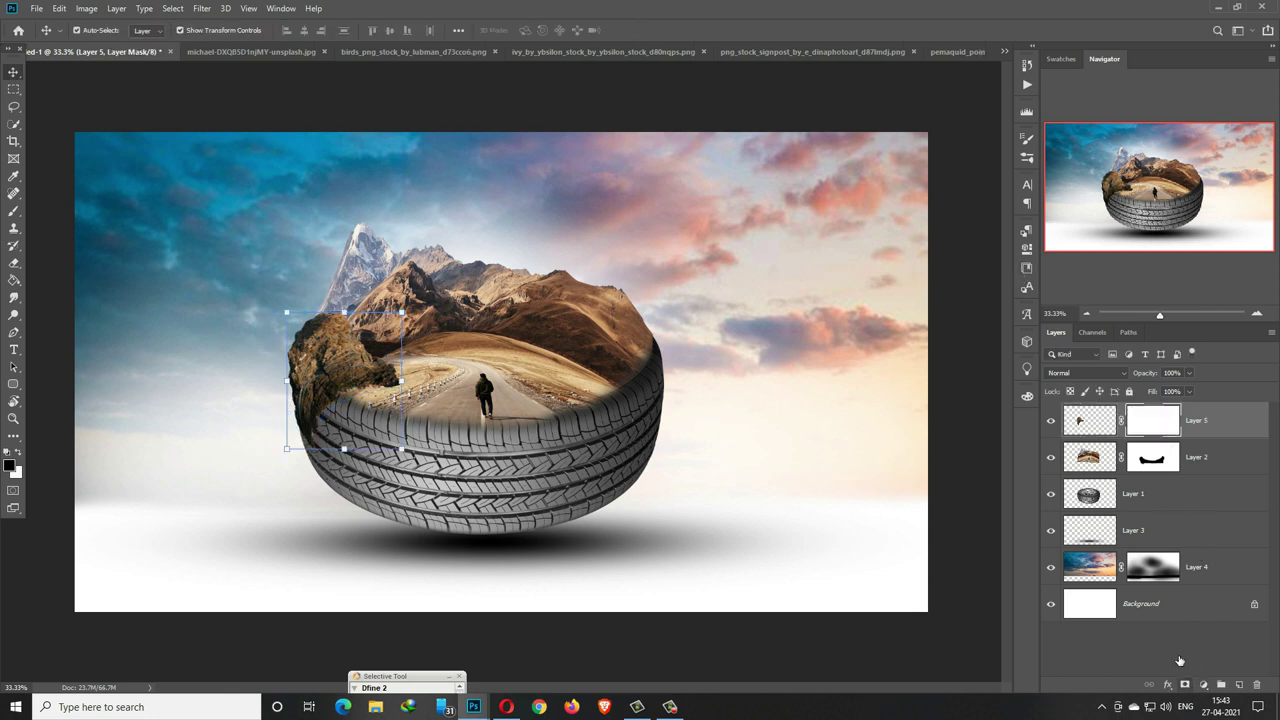
pyautogui.click(14, 211)
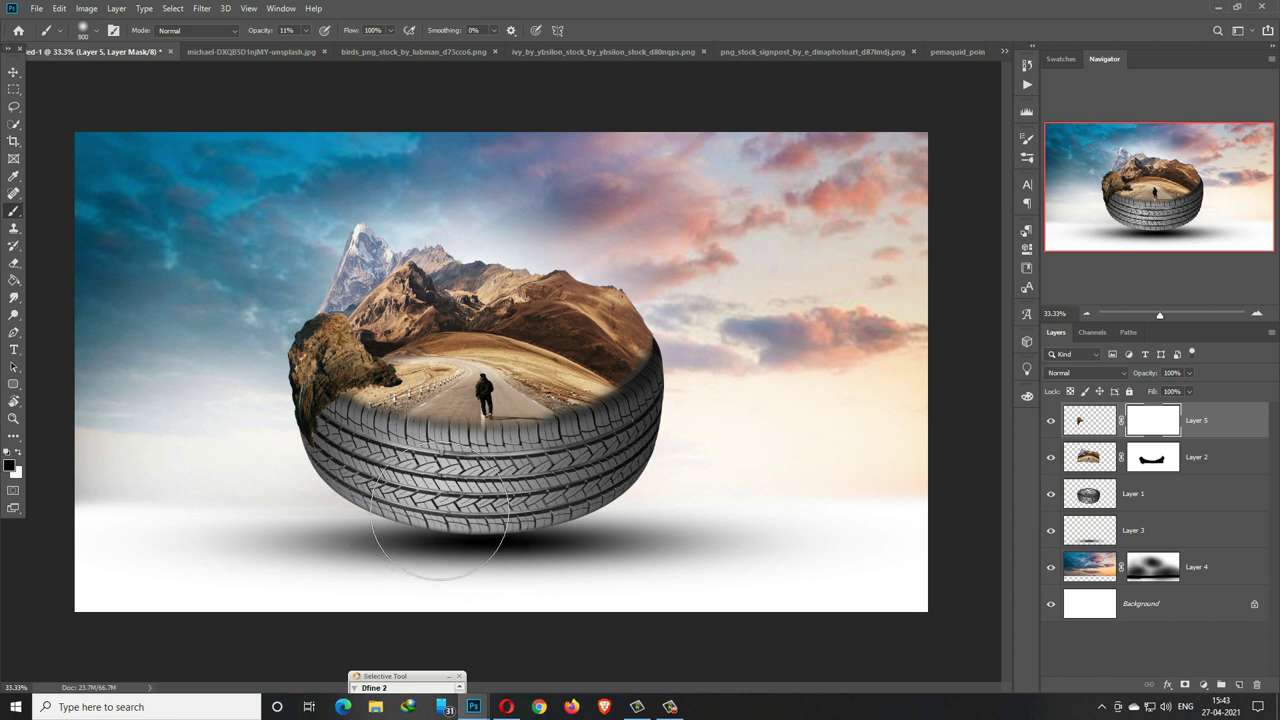
pyautogui.press('[')
pyautogui.press('[')
pyautogui.press('[')
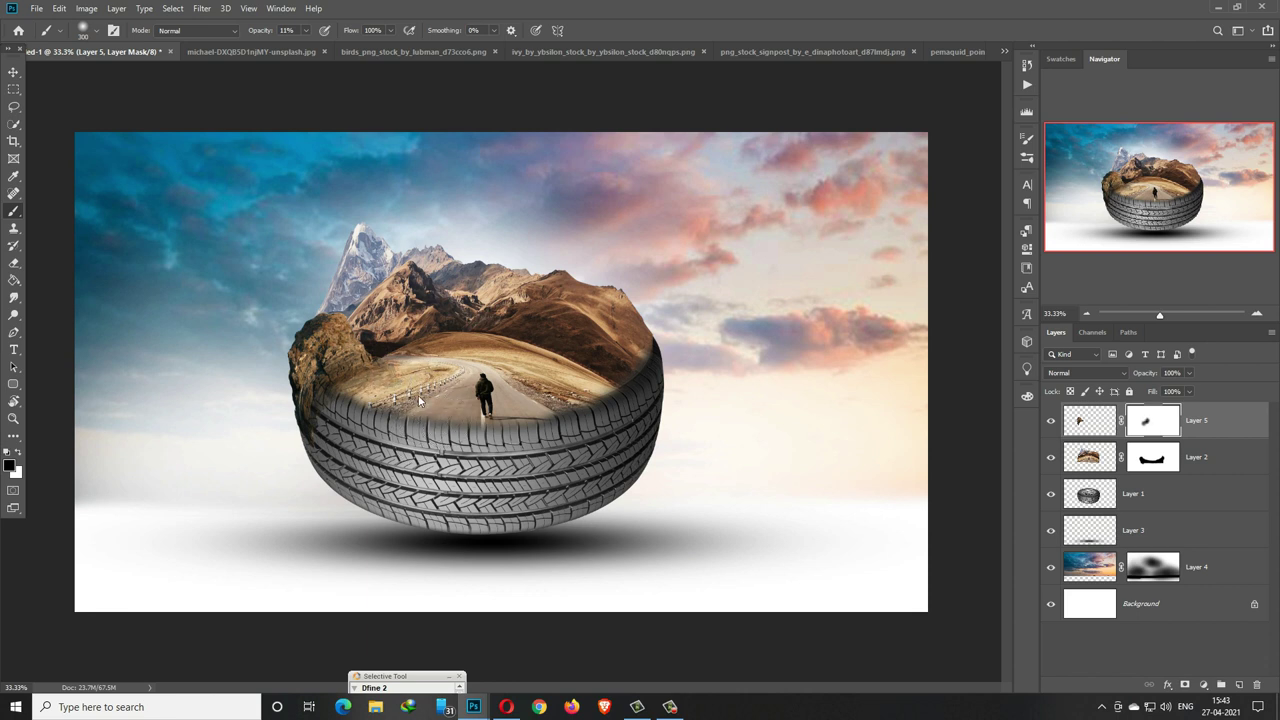
pyautogui.click(14, 72)
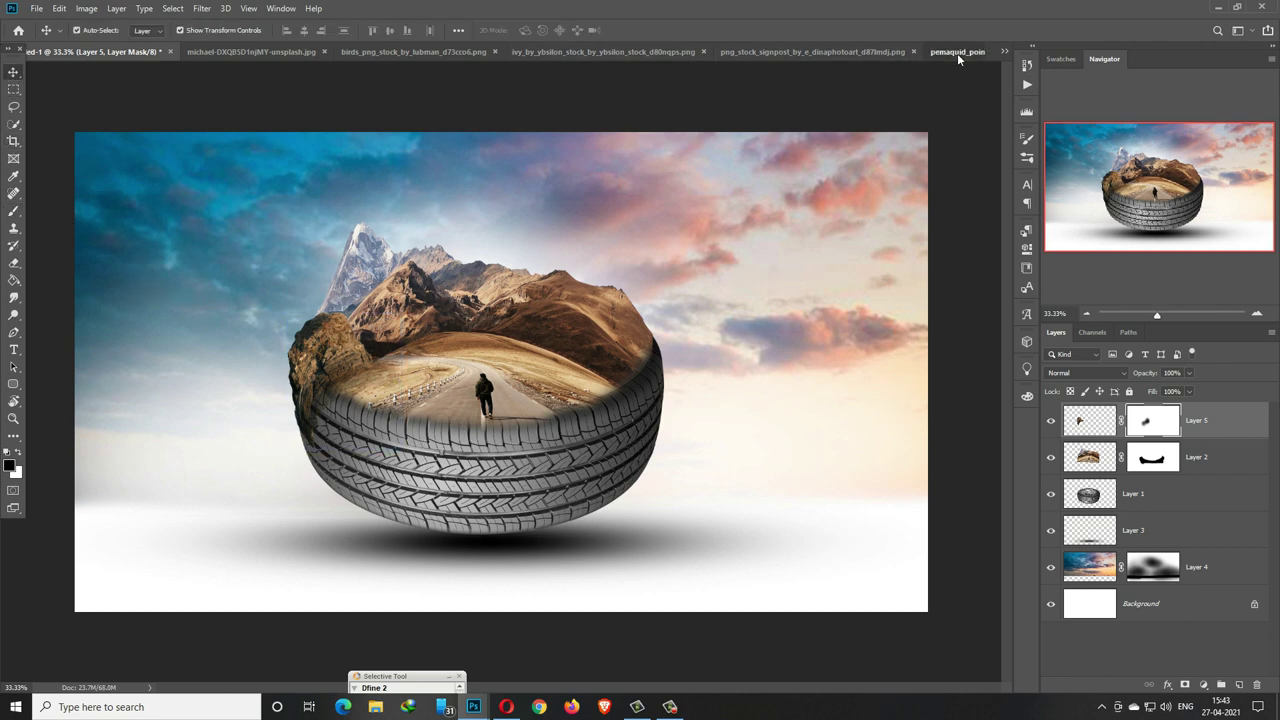
# Step: Quick-select the large grey boulder in the pemaquid lighthouse photo and float that photo's window over the composite
pyautogui.click(957, 53)
pyautogui.click(14, 124)
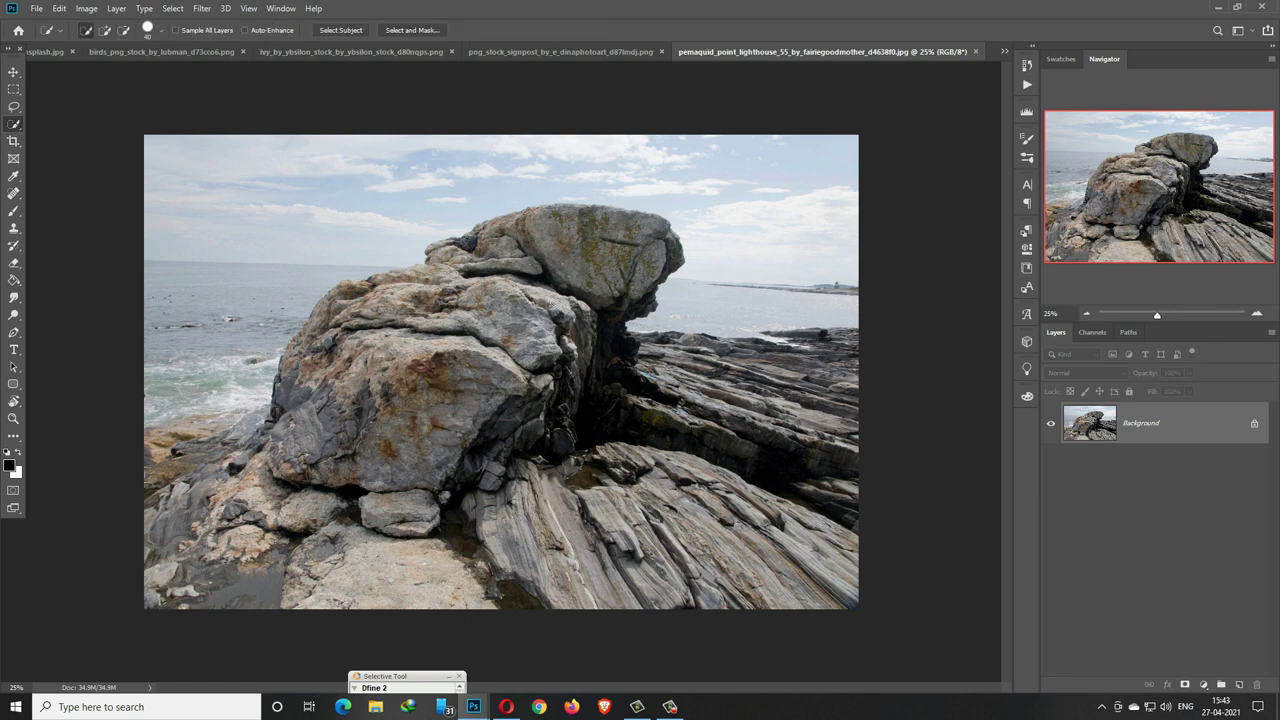
pyautogui.click(530, 232)
pyautogui.moveTo(549, 237); pyautogui.dragTo(643, 243)
pyautogui.moveTo(447, 291); pyautogui.dragTo(420, 268)
pyautogui.moveTo(345, 297)
pyautogui.mouseDown()
pyautogui.moveTo(306, 364)
pyautogui.moveTo(571, 329)
pyautogui.moveTo(502, 457)
pyautogui.mouseUp()
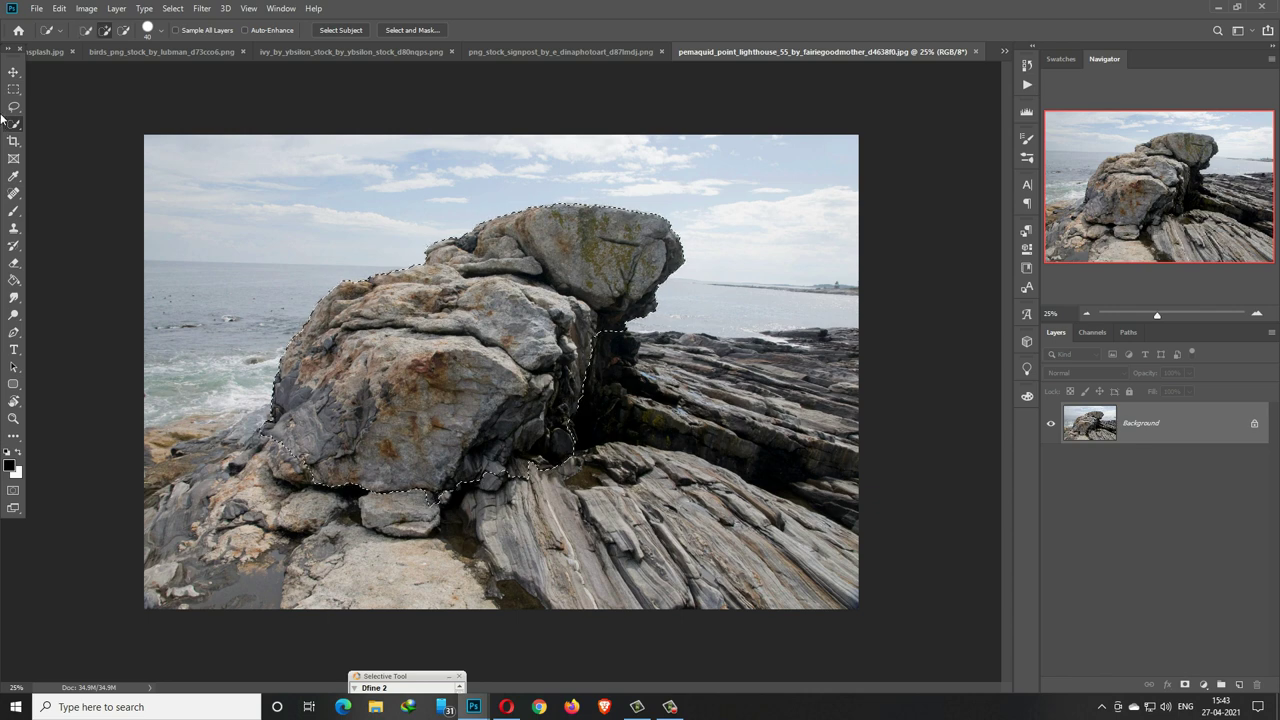
pyautogui.click(14, 72)
pyautogui.moveTo(720, 51); pyautogui.dragTo(714, 118)
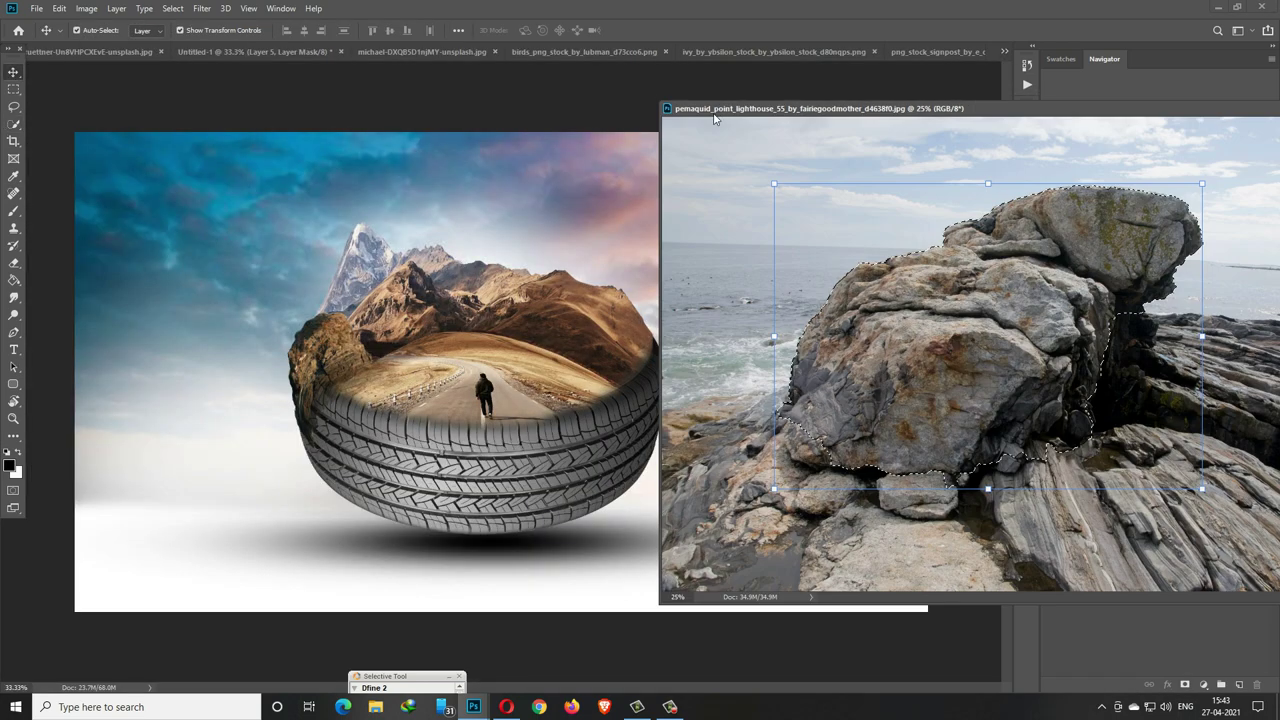
# Step: Bring the boulder in as Layer 6, scale it to about 23% on the tyre's upper-right rim, and add a mask
pyautogui.moveTo(985, 344); pyautogui.dragTo(600, 369)
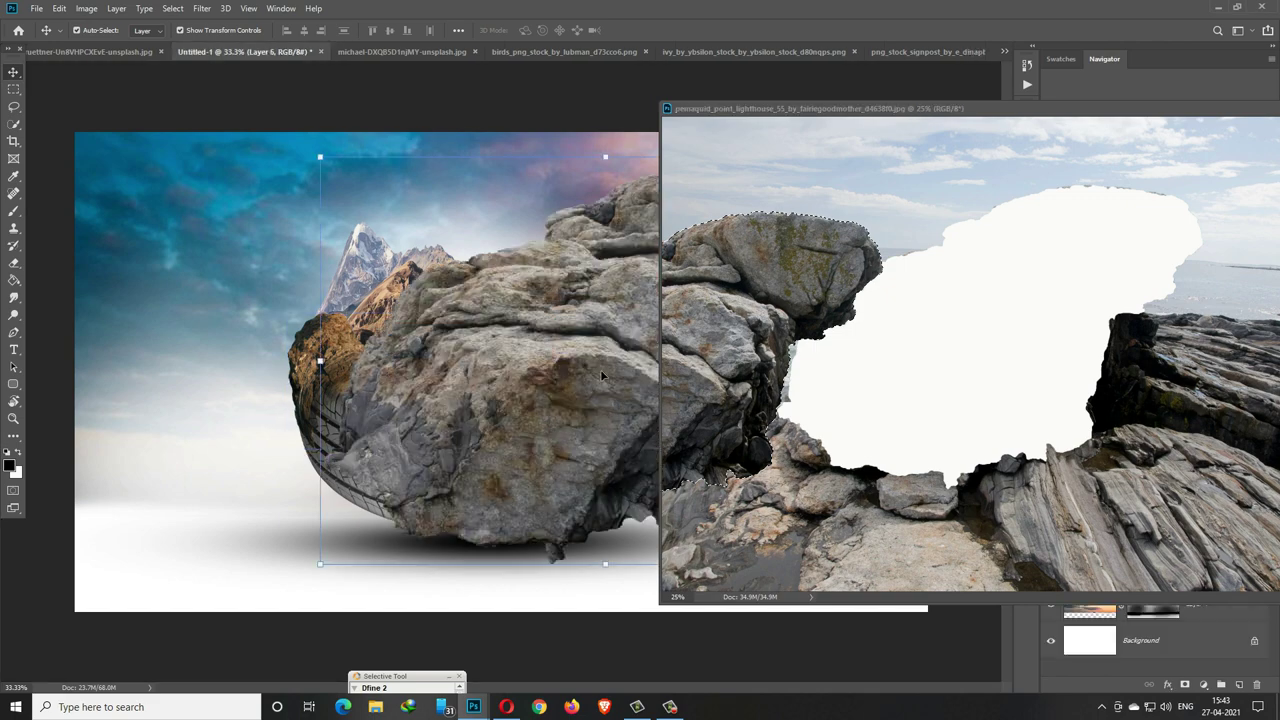
pyautogui.moveTo(1199, 115); pyautogui.dragTo(711, 329)
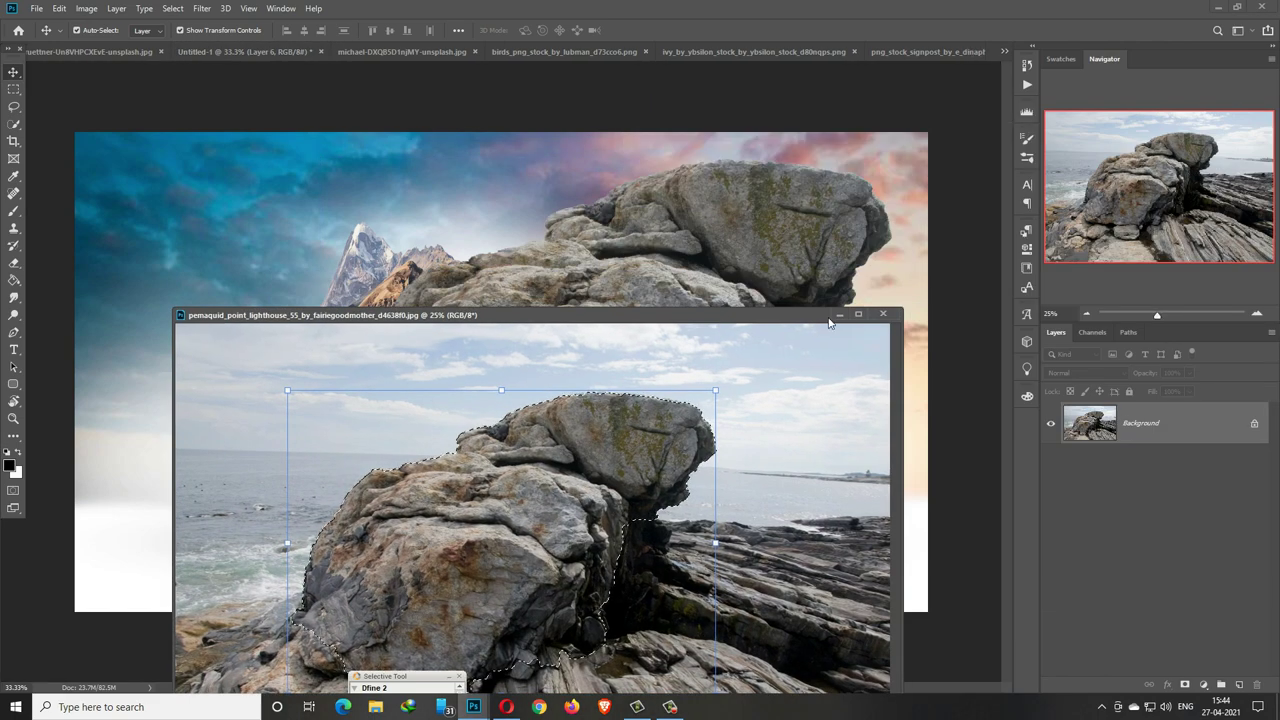
pyautogui.click(892, 321)
pyautogui.moveTo(890, 157); pyautogui.dragTo(435, 483)
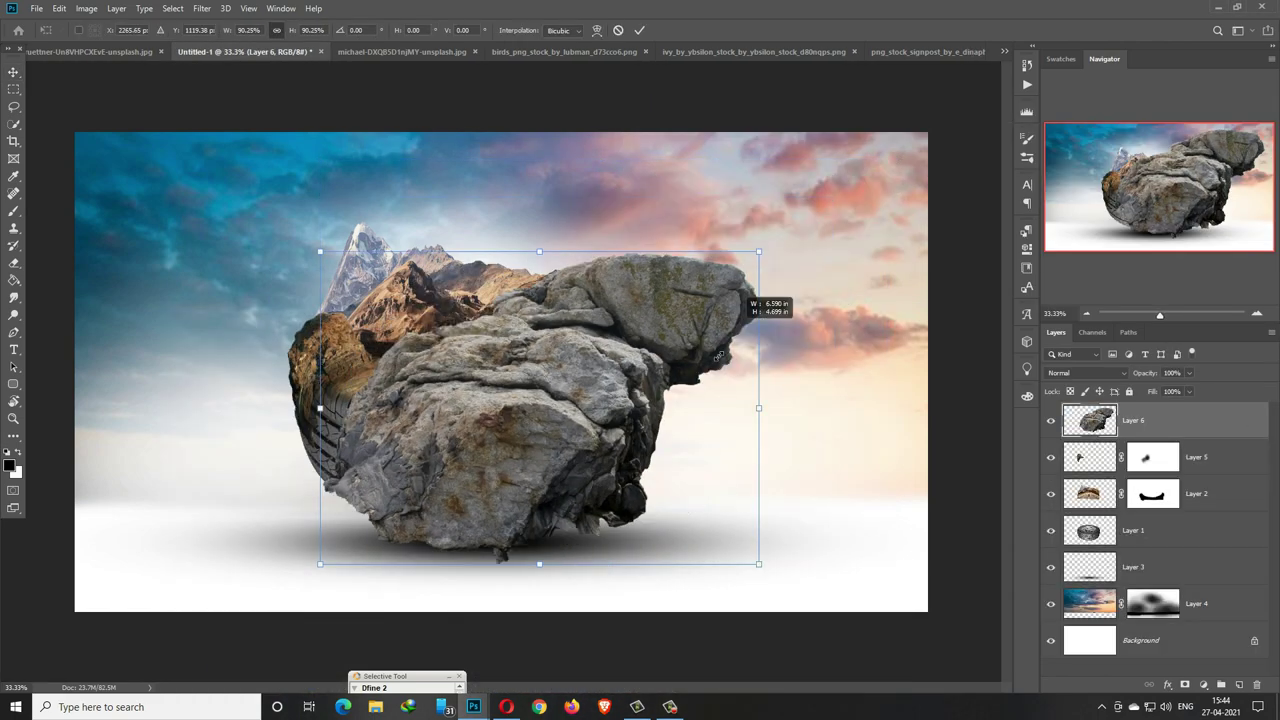
pyautogui.moveTo(369, 556); pyautogui.dragTo(621, 388)
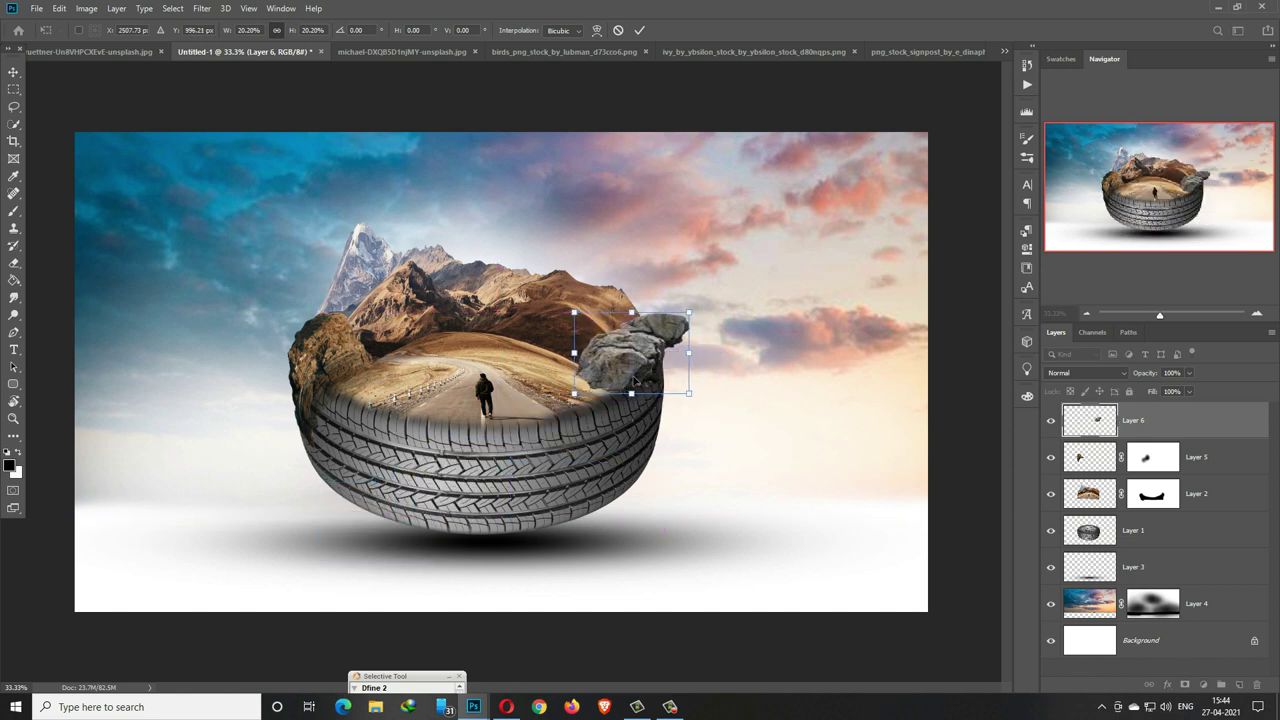
pyautogui.moveTo(698, 320); pyautogui.dragTo(706, 310)
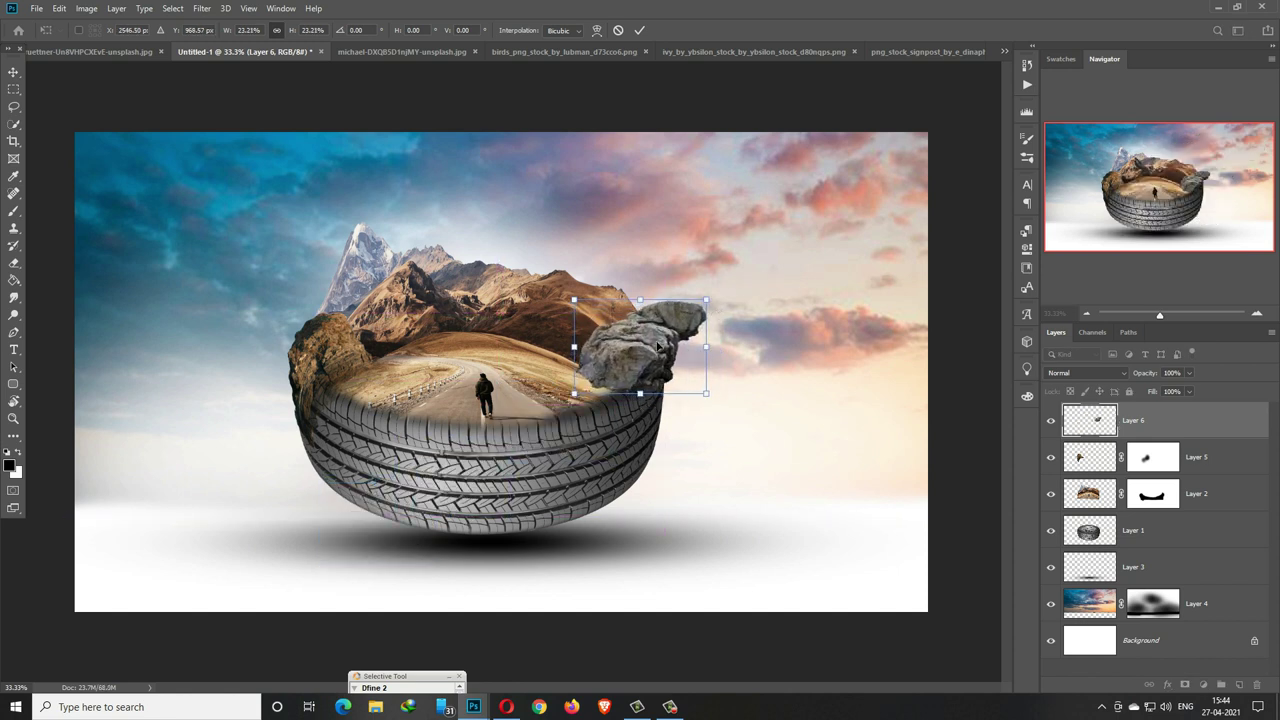
pyautogui.click(637, 30)
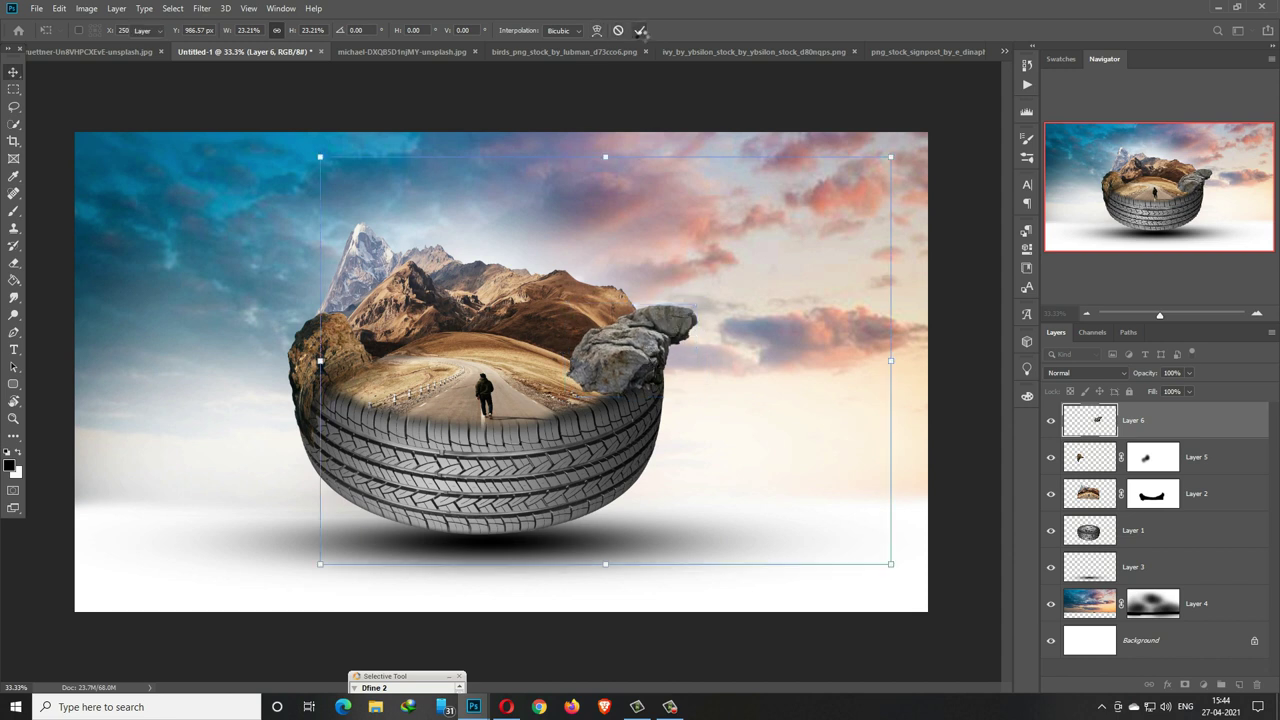
pyautogui.click(1185, 686)
# Step: Paint black on Layer 6's mask to fade the boulder's bottom edge into the tyre rim
pyautogui.click(14, 212)
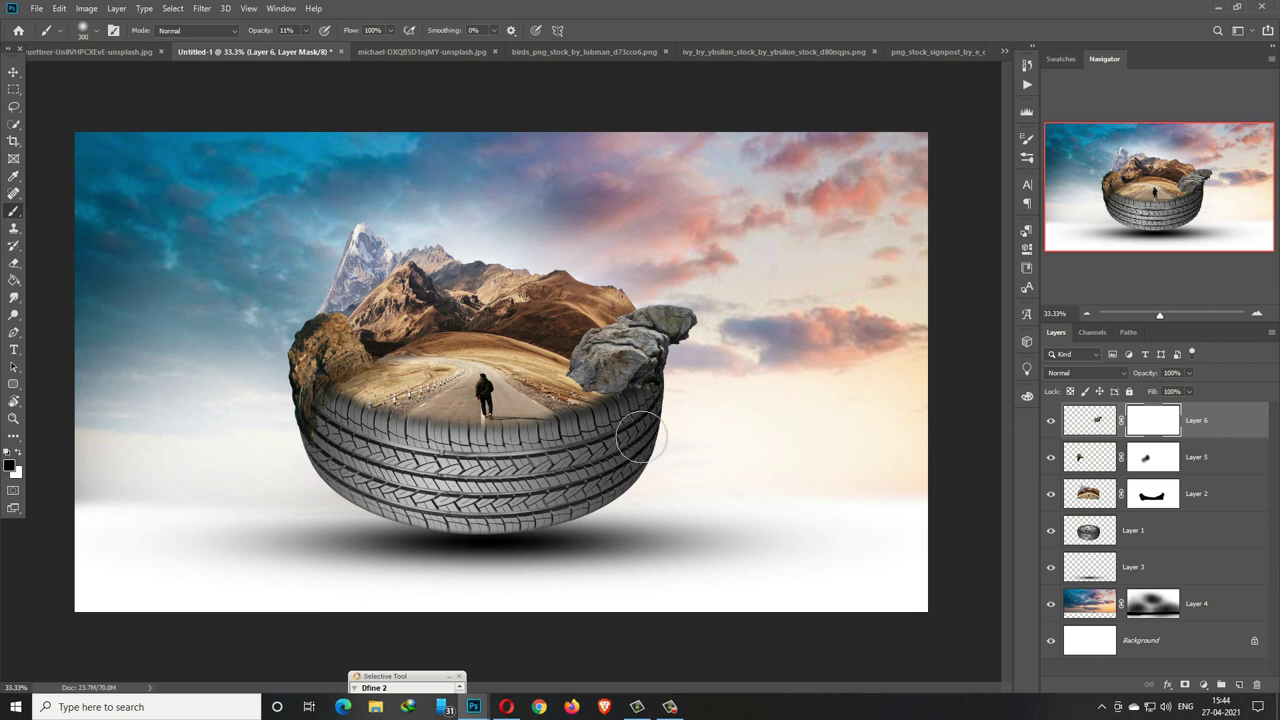
pyautogui.moveTo(608, 401)
pyautogui.mouseDown()
pyautogui.moveTo(641, 399)
pyautogui.moveTo(603, 419)
pyautogui.mouseUp()
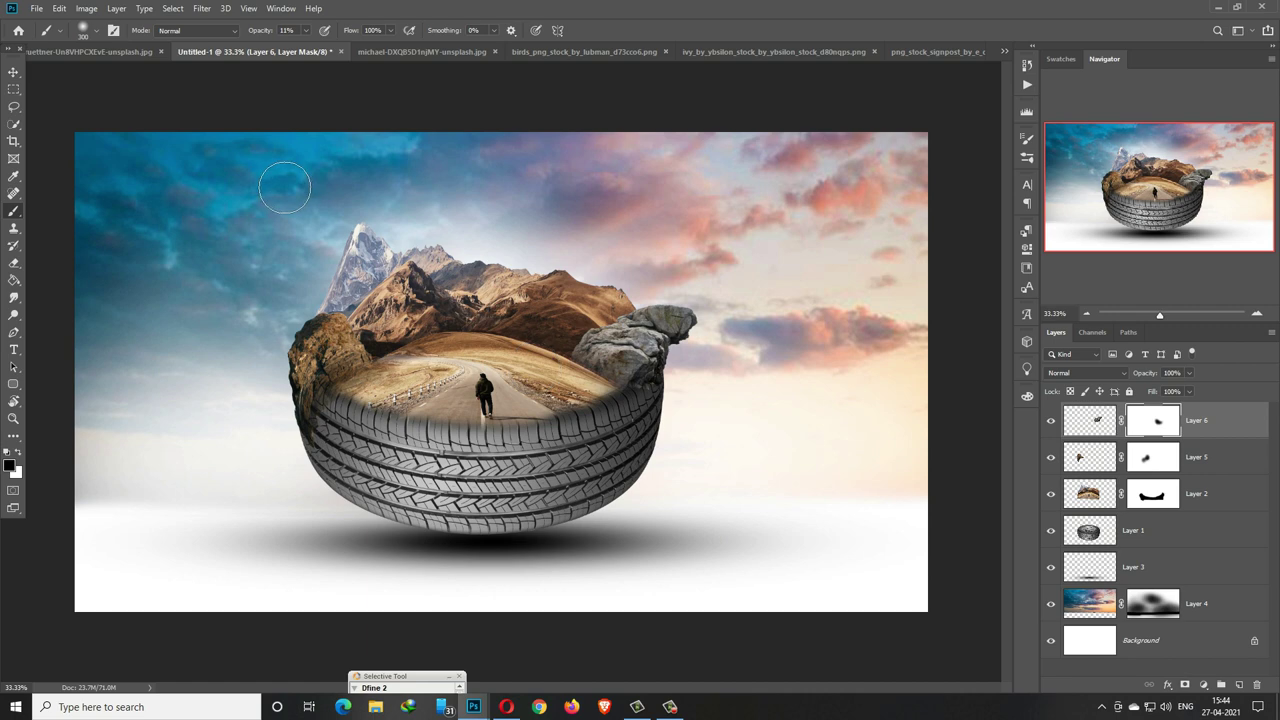
pyautogui.click(12, 72)
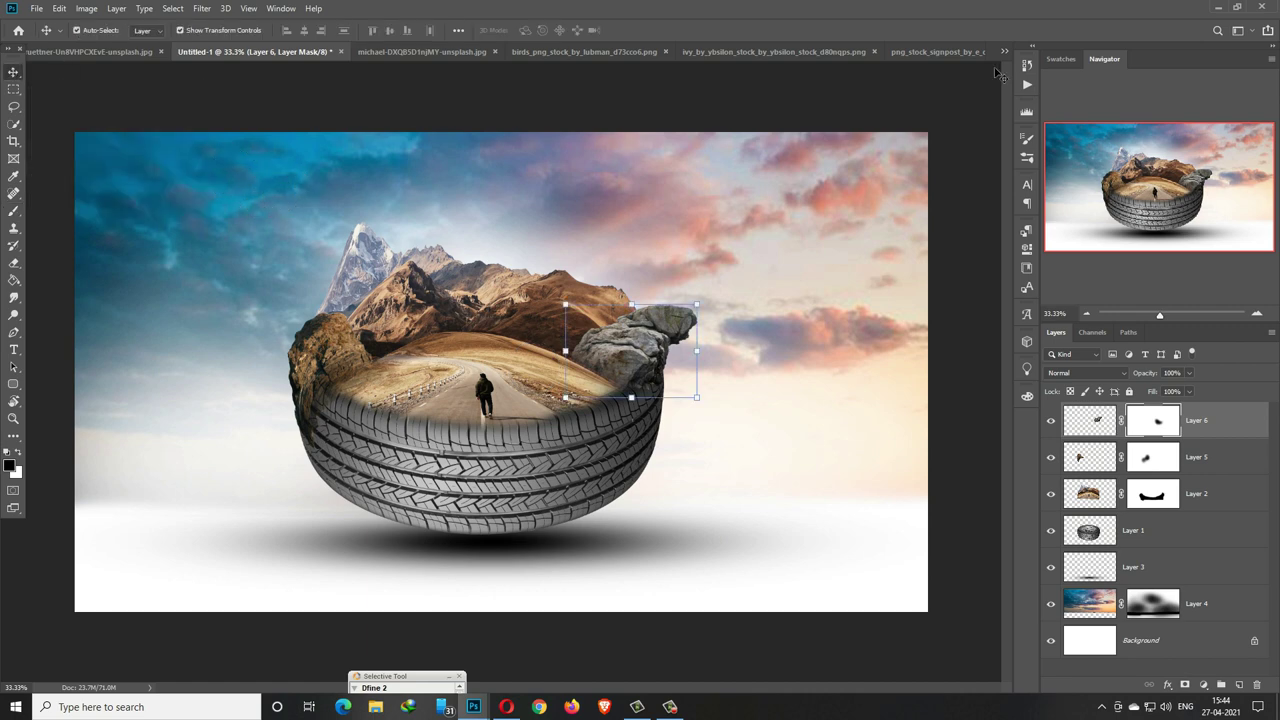
# Step: Erase the CreativeCommons watermark text below the wooden signposts
pyautogui.click(935, 51)
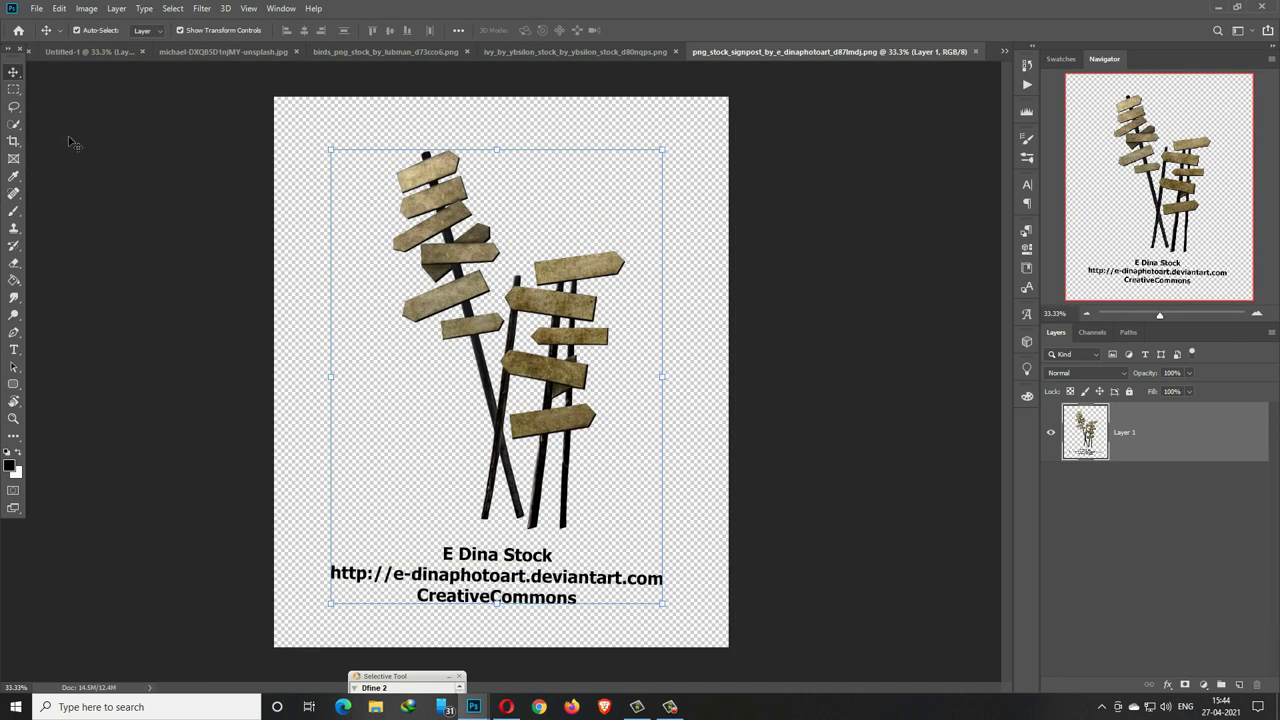
pyautogui.click(14, 262)
pyautogui.moveTo(352, 583)
pyautogui.mouseDown()
pyautogui.moveTo(647, 612)
pyautogui.moveTo(314, 623)
pyautogui.mouseUp()
pyautogui.click(14, 72)
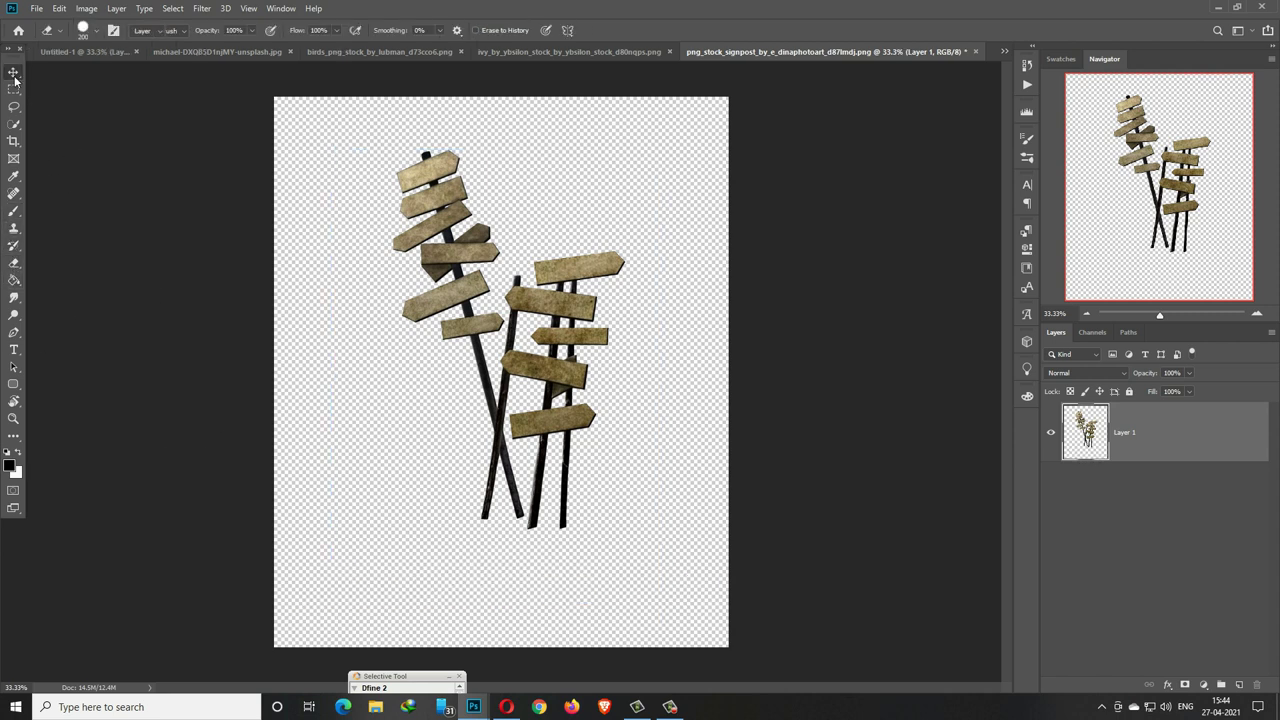
# Step: Copy the signposts in as Layer 7, scaled to about 25% on the road beside the rock, with a mask
pyautogui.moveTo(740, 52); pyautogui.dragTo(744, 99)
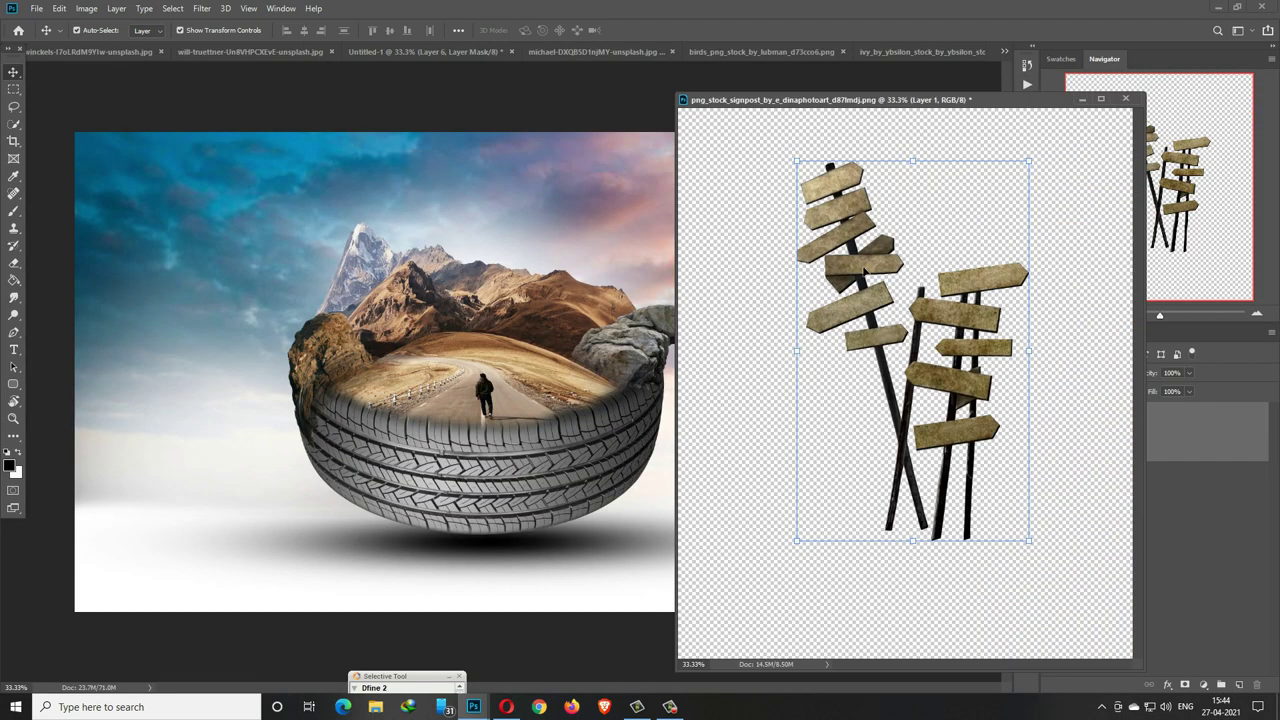
pyautogui.moveTo(863, 270); pyautogui.dragTo(498, 318)
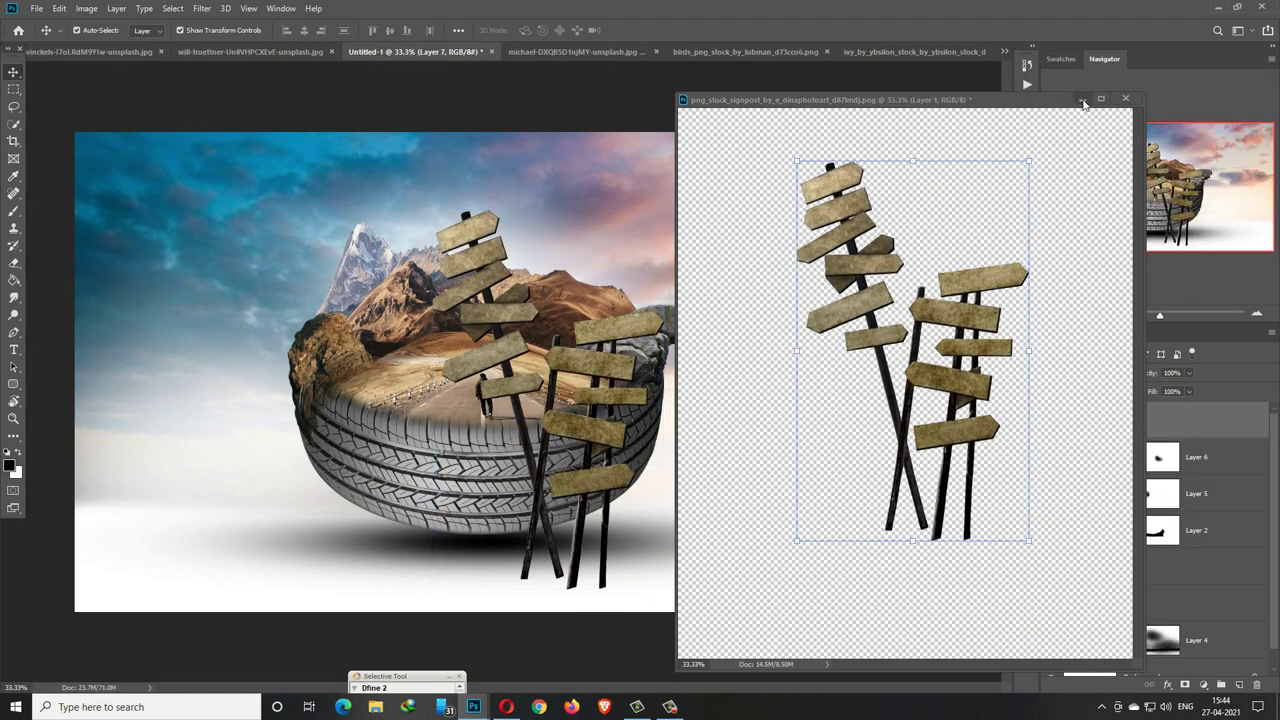
pyautogui.click(1125, 98)
pyautogui.moveTo(549, 210); pyautogui.dragTo(545, 486)
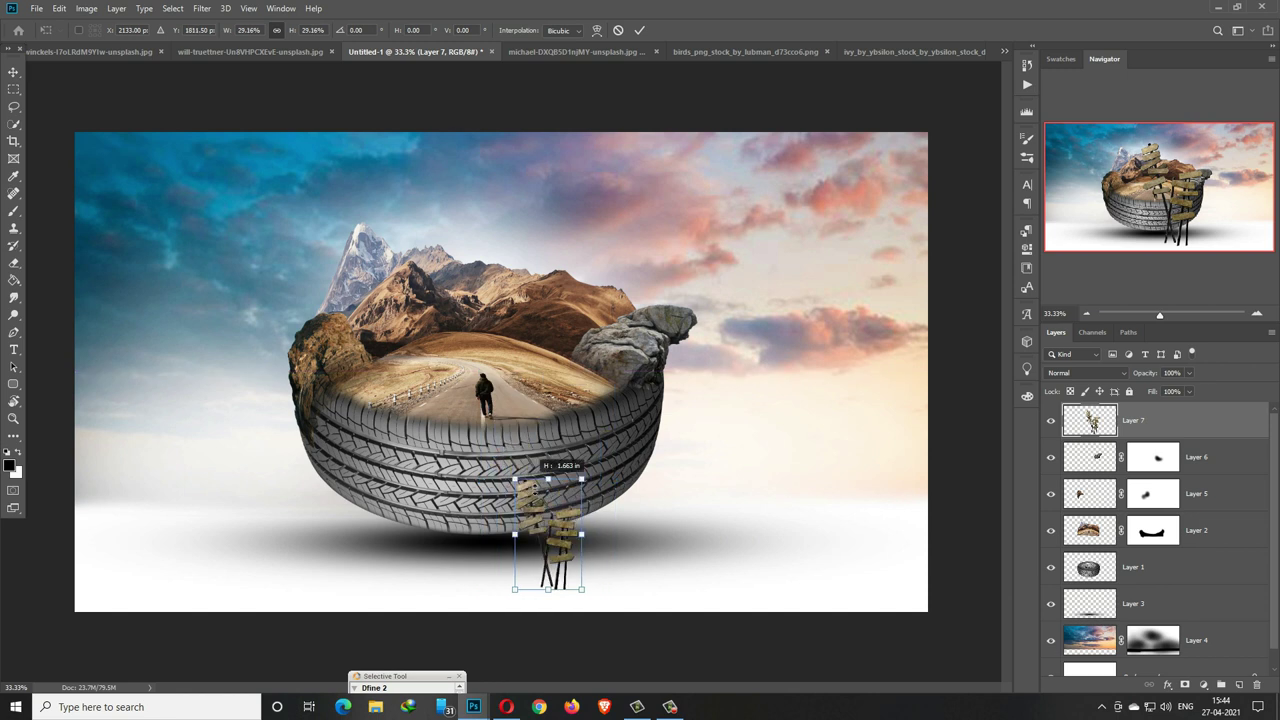
pyautogui.moveTo(543, 559); pyautogui.dragTo(571, 366)
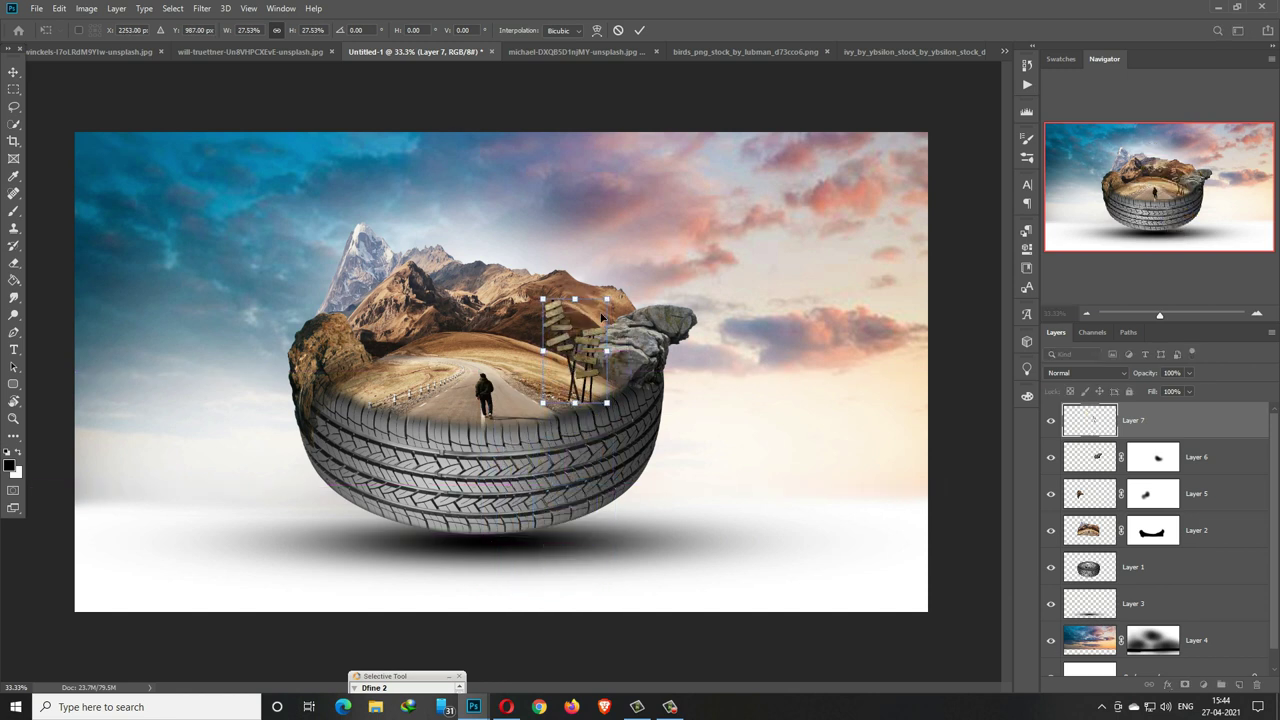
pyautogui.moveTo(608, 304); pyautogui.dragTo(576, 357)
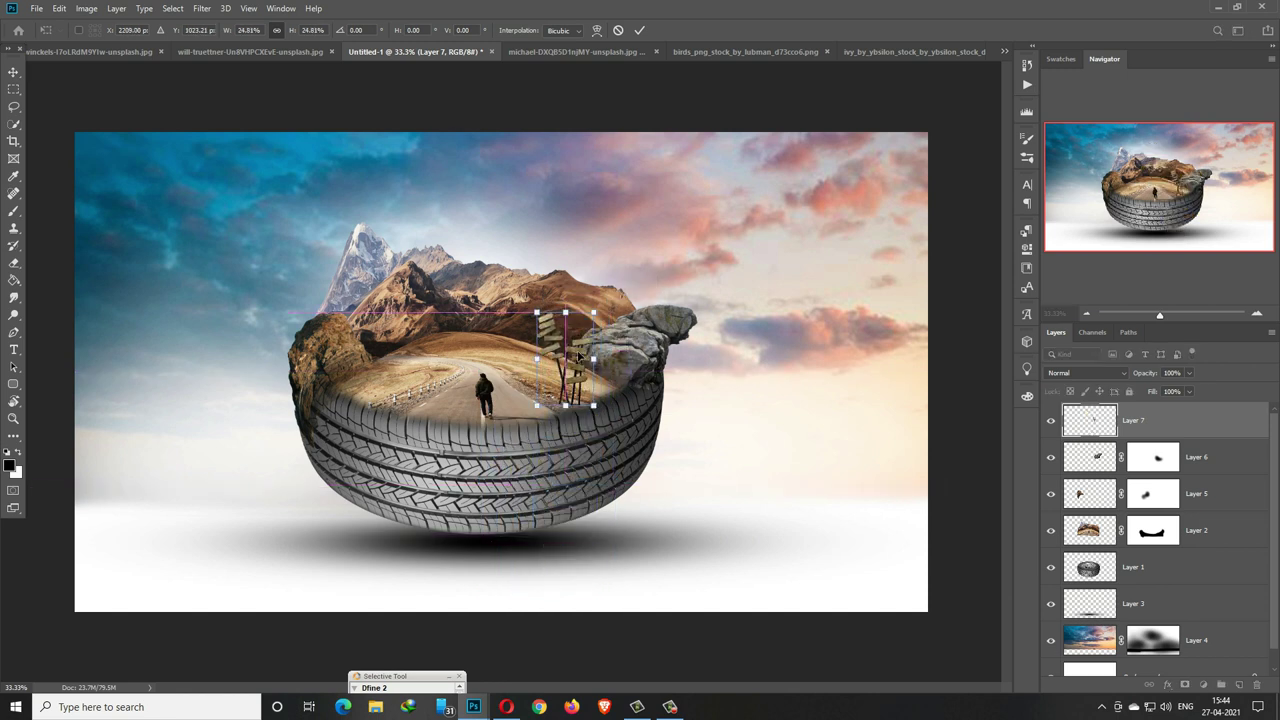
pyautogui.click(639, 30)
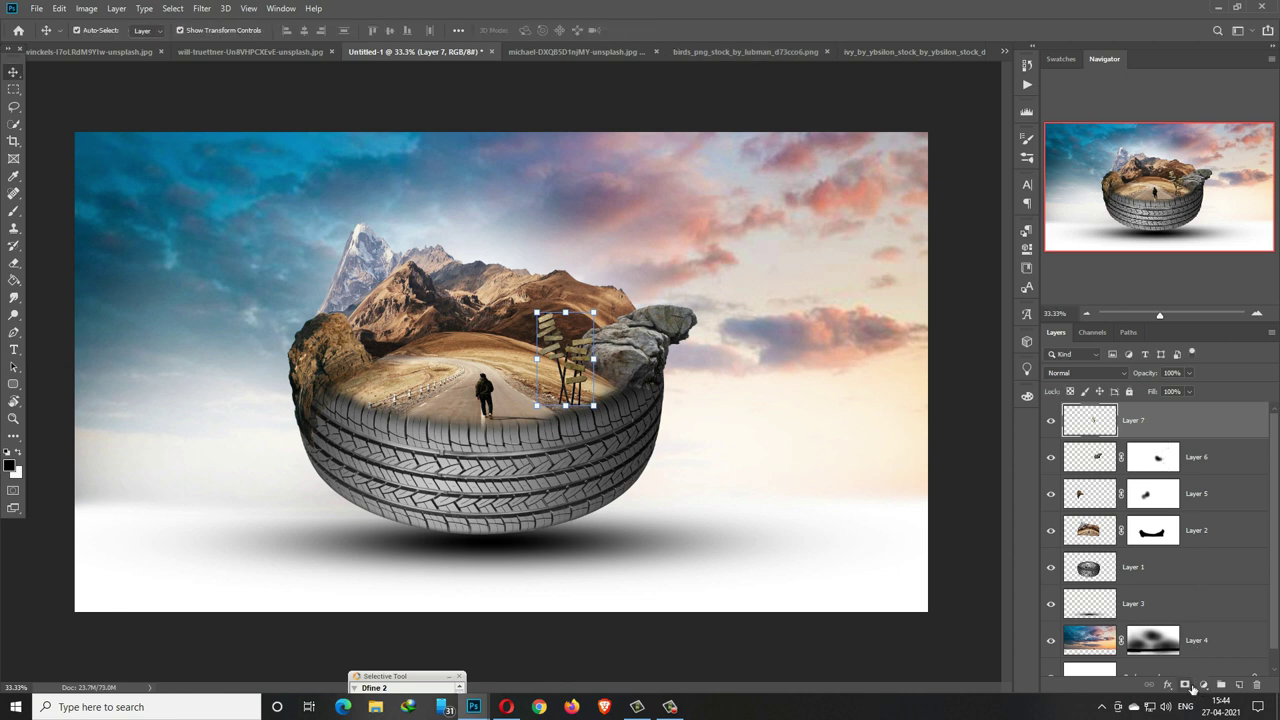
pyautogui.click(1187, 685)
# Step: Paint on Layer 7's mask with a 175-size brush
pyautogui.click(13, 212)
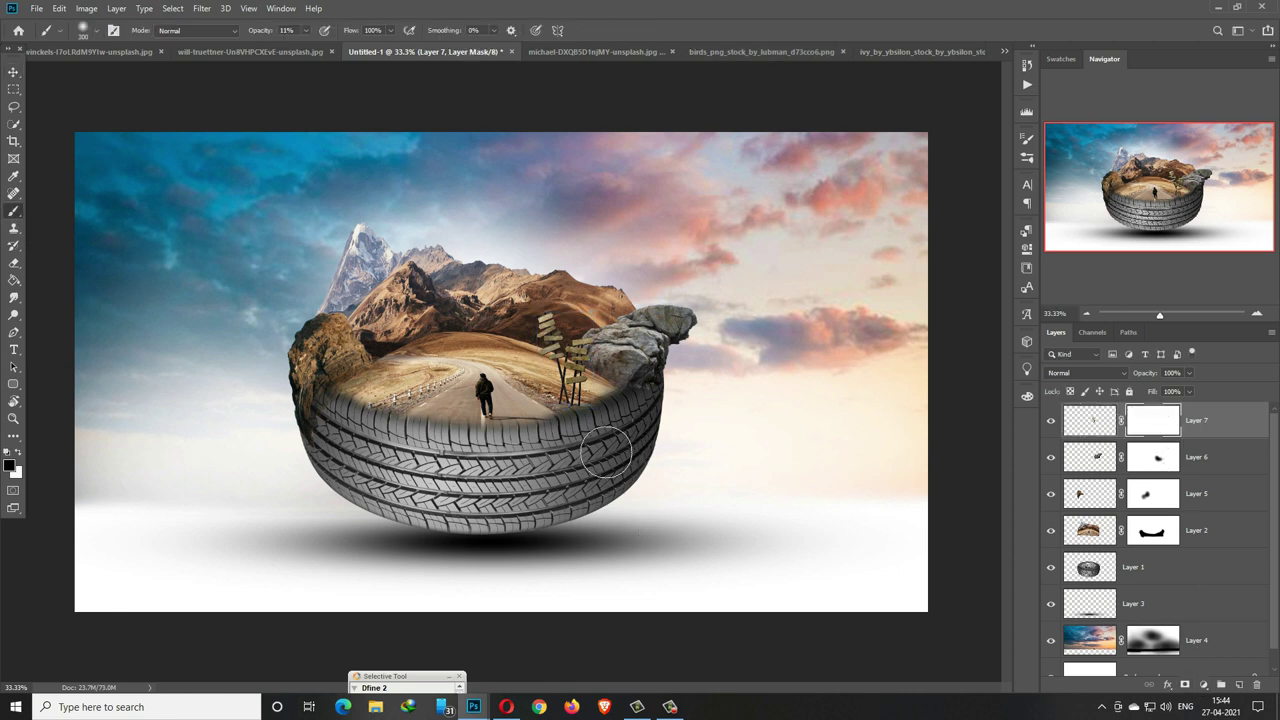
pyautogui.press('[')
pyautogui.press('[')
pyautogui.press('[')
pyautogui.press('v')
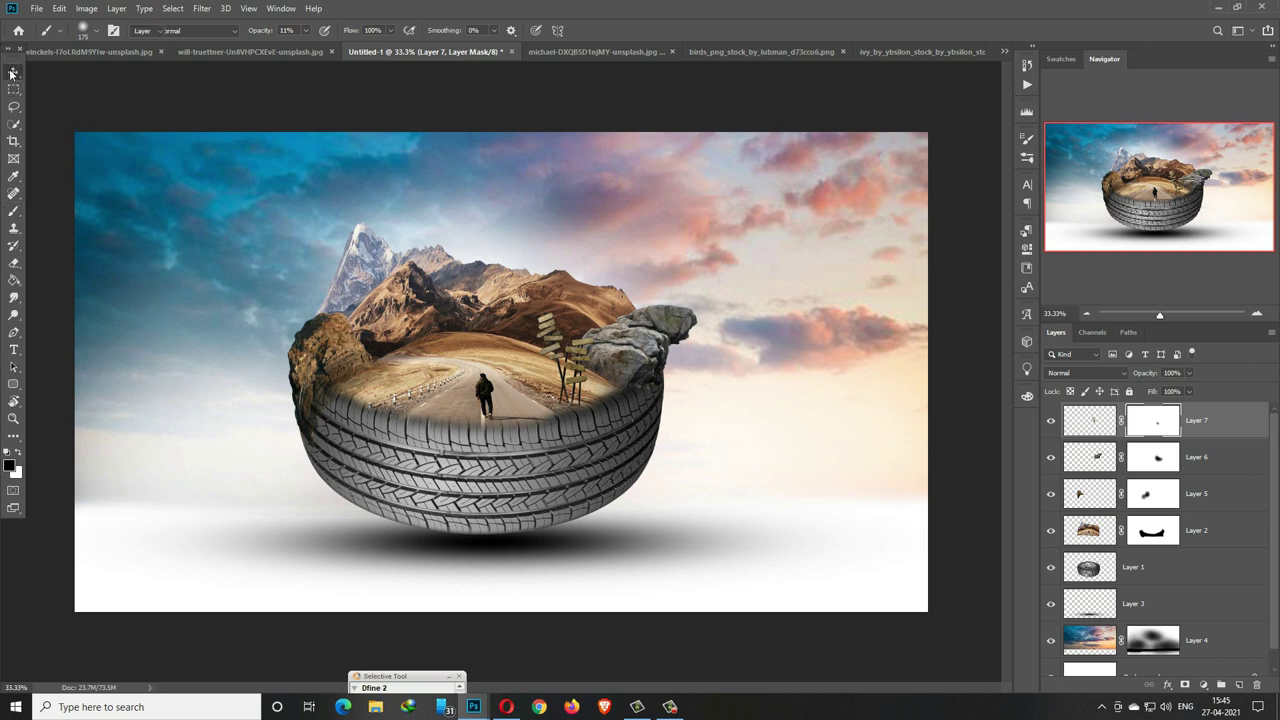
# Step: Duplicate the signposts as Layer 7 copy and place it smaller up the road behind the walker
pyautogui.rightClick(1216, 427)
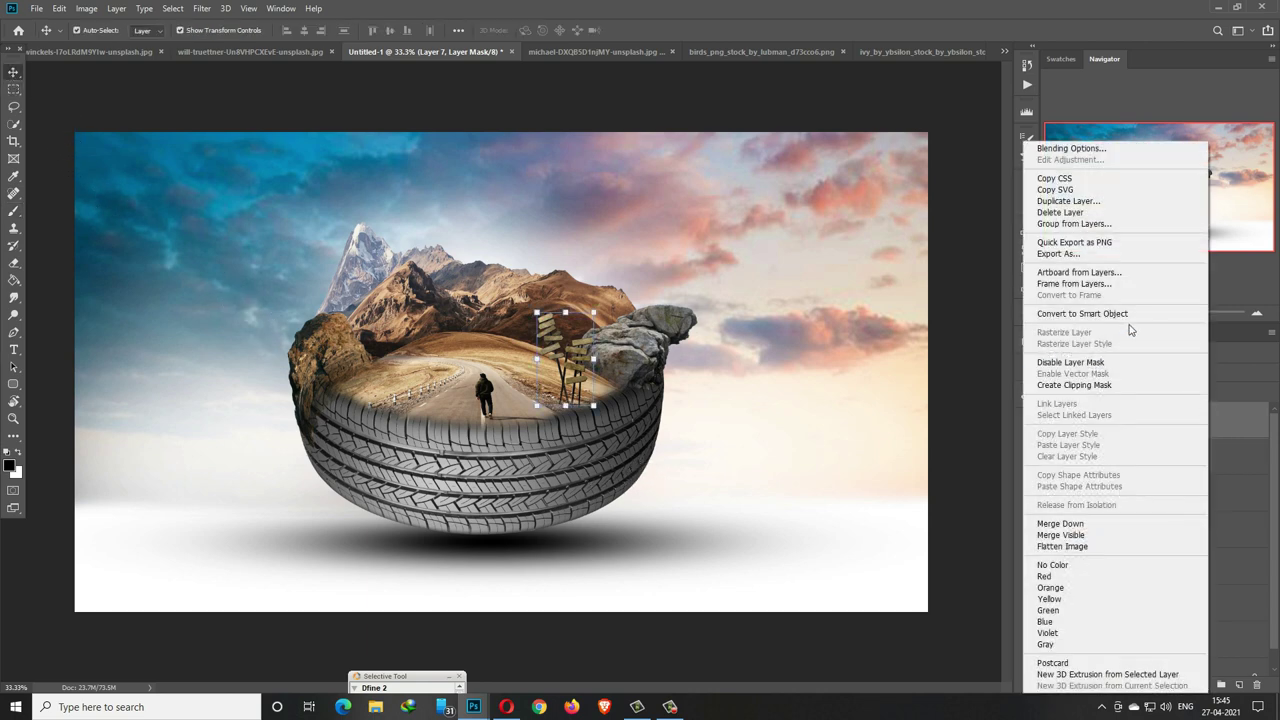
pyautogui.click(1095, 211)
pyautogui.click(745, 197)
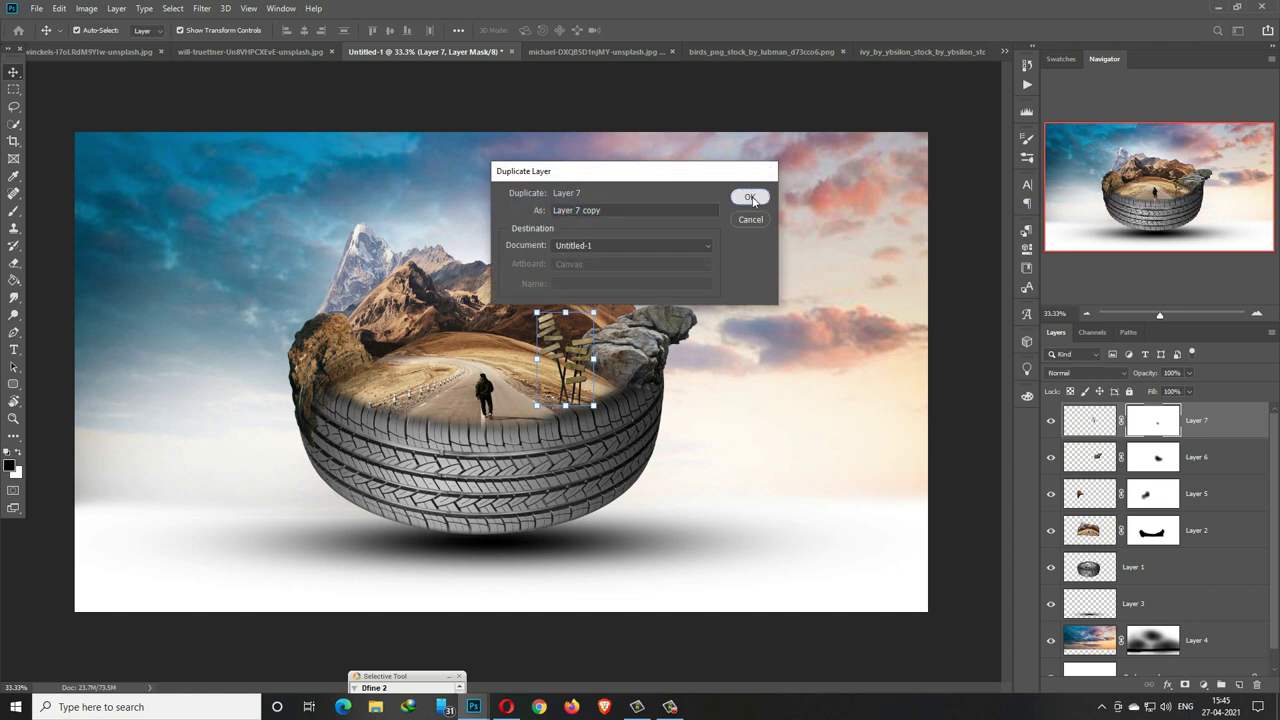
pyautogui.moveTo(553, 343)
pyautogui.mouseDown()
pyautogui.moveTo(401, 308)
pyautogui.moveTo(410, 331)
pyautogui.moveTo(502, 357)
pyautogui.mouseUp()
pyautogui.hotkey('ctrl', 't')
pyautogui.click(637, 30)
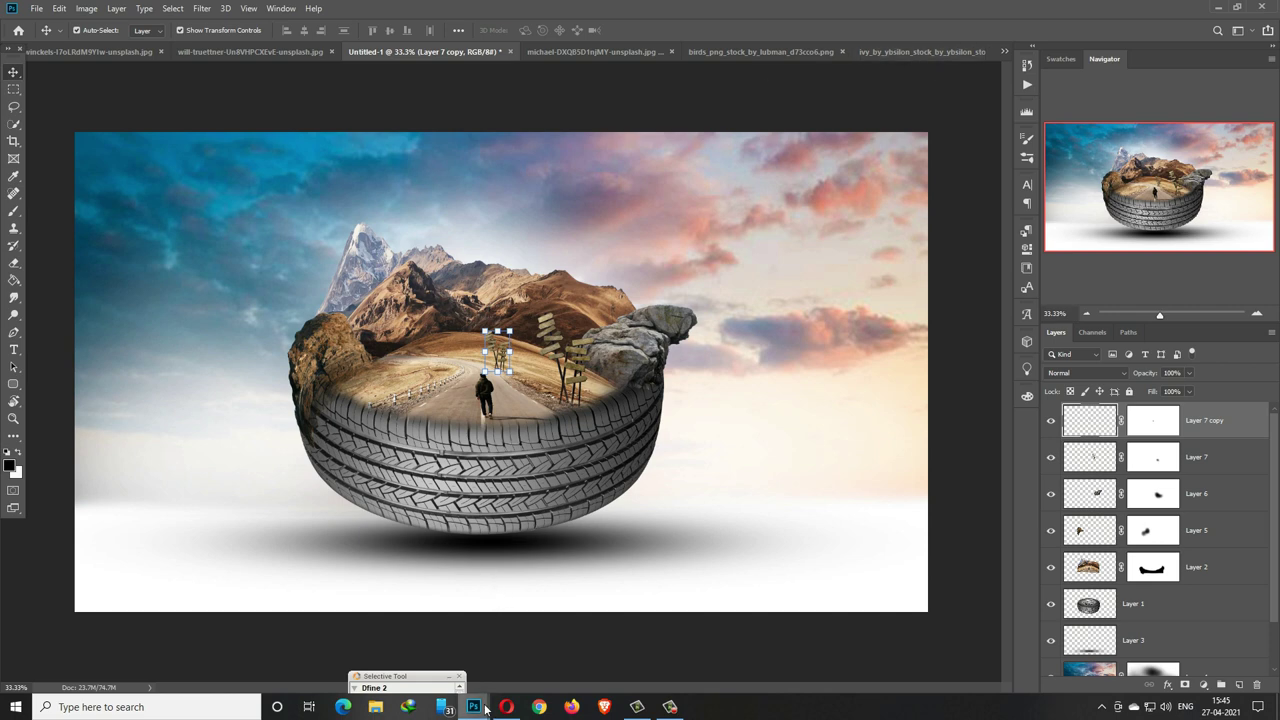
# Step: Copy the selected rock in as Layer 8, scaled to about 14% on the ground at the tyre's lower right
pyautogui.moveTo(473, 707)
pyautogui.click(696, 650)
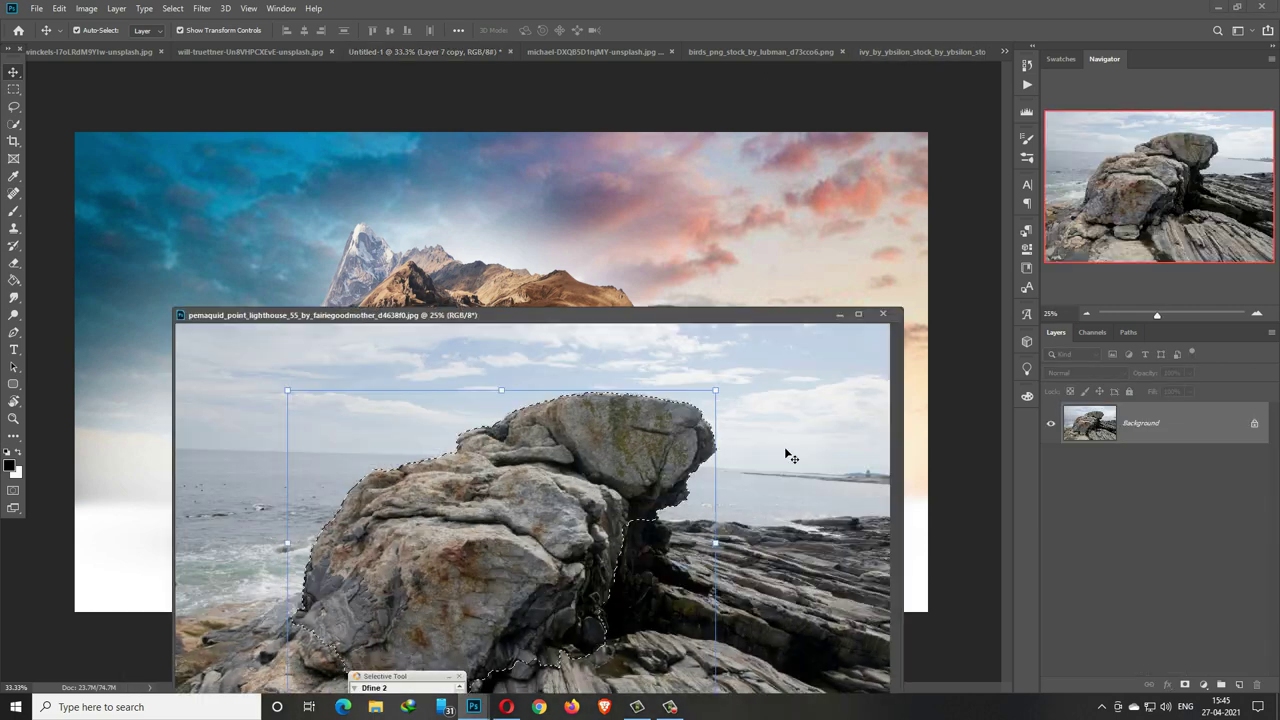
pyautogui.moveTo(623, 366)
pyautogui.mouseDown()
pyautogui.moveTo(658, 328)
pyautogui.moveTo(803, 302)
pyautogui.mouseUp()
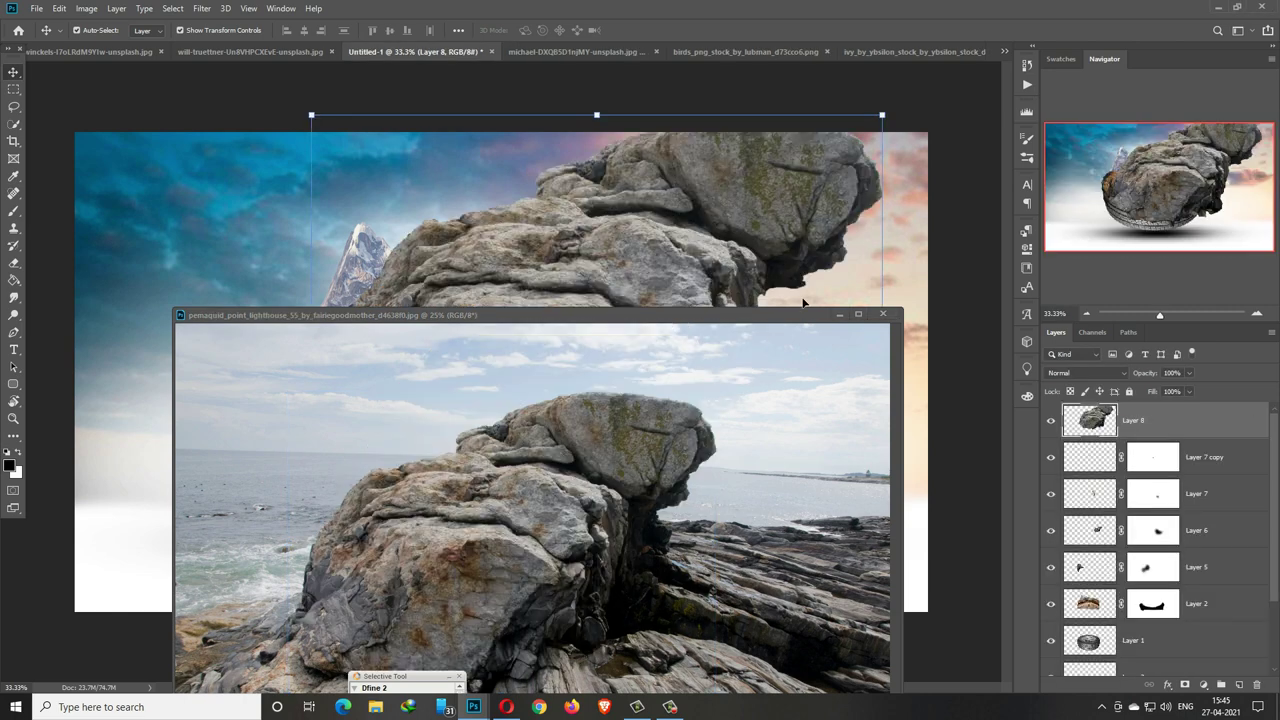
pyautogui.click(839, 314)
pyautogui.moveTo(882, 116)
pyautogui.mouseDown()
pyautogui.moveTo(610, 485)
pyautogui.moveTo(494, 400)
pyautogui.mouseUp()
pyautogui.moveTo(329, 388); pyautogui.dragTo(640, 508)
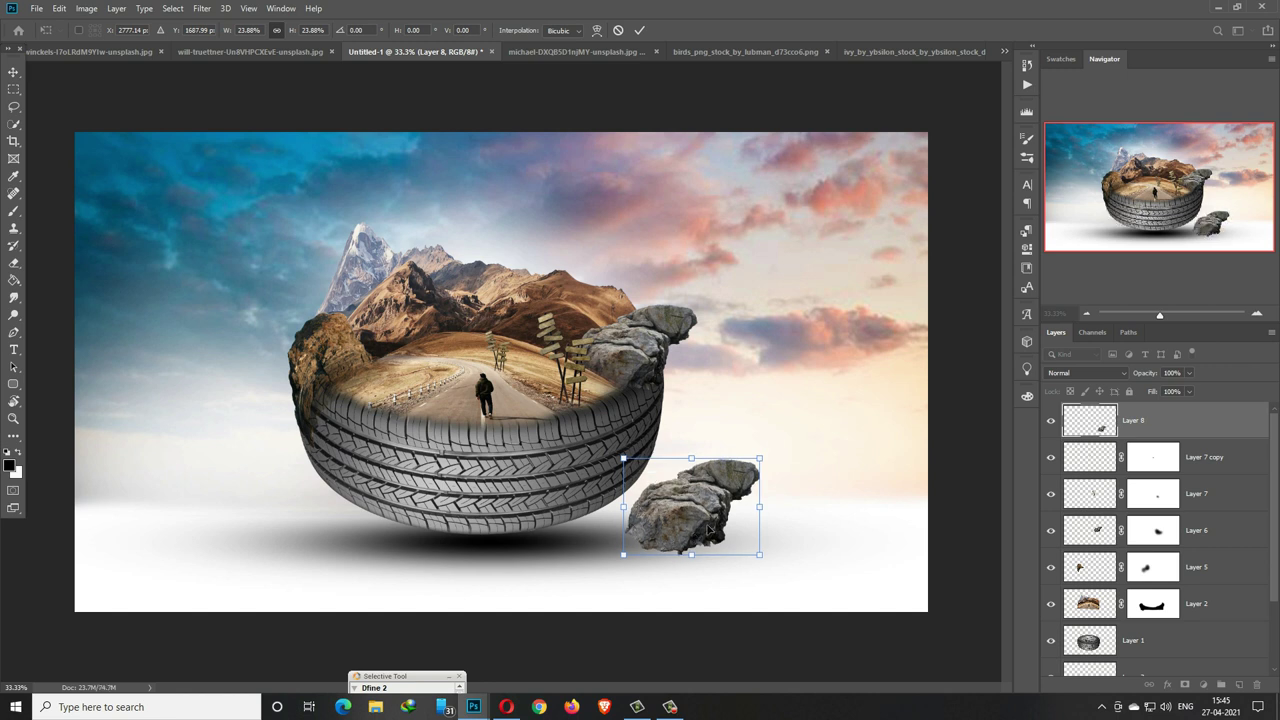
pyautogui.moveTo(765, 463); pyautogui.dragTo(719, 500)
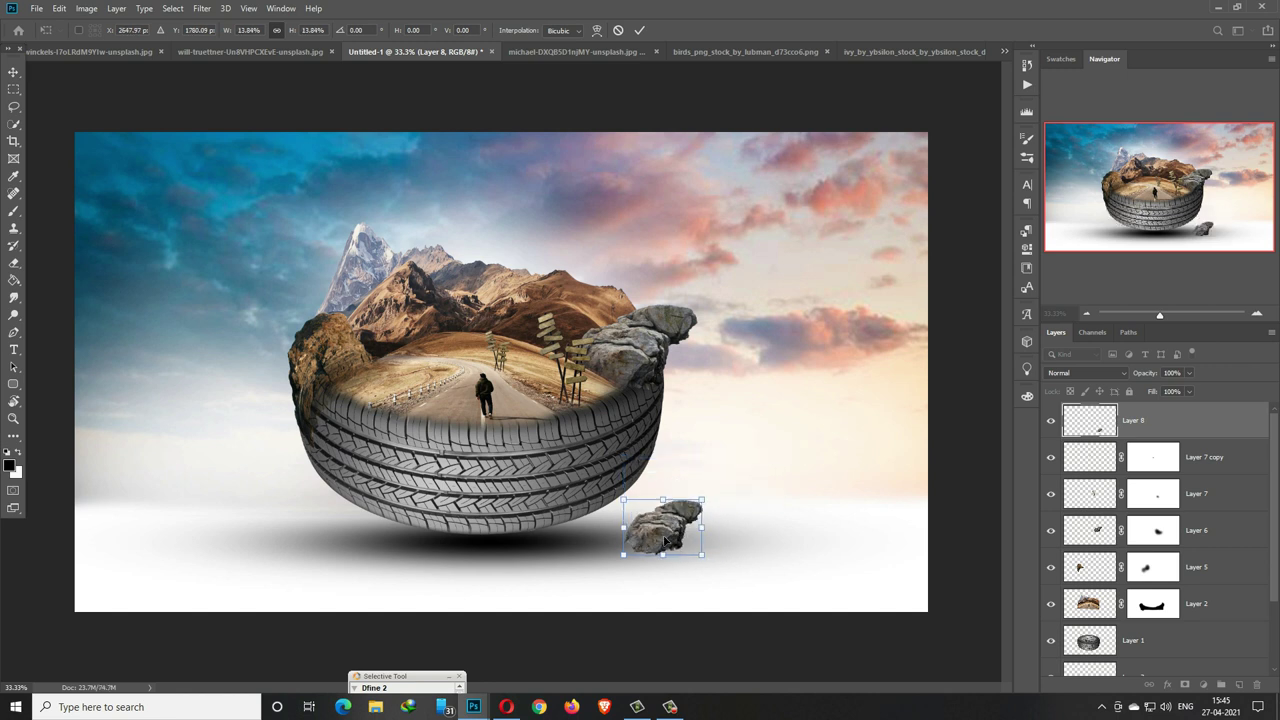
pyautogui.moveTo(627, 537); pyautogui.dragTo(659, 531)
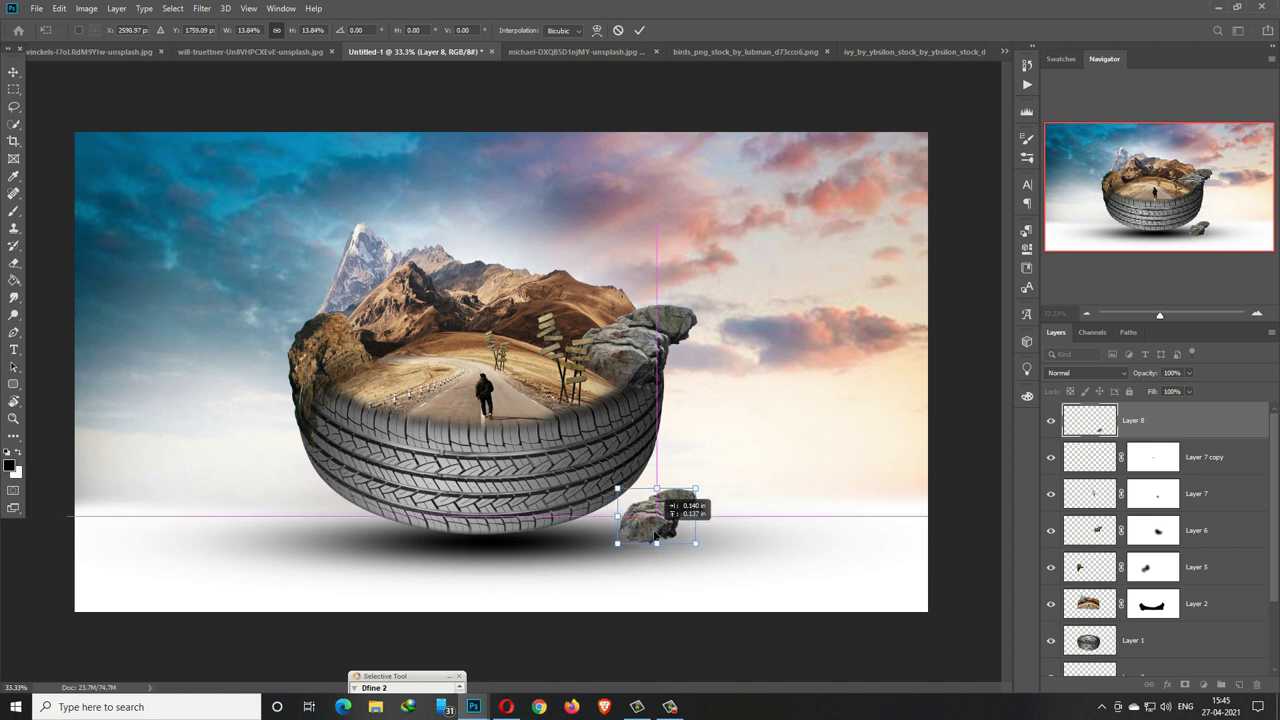
pyautogui.click(641, 33)
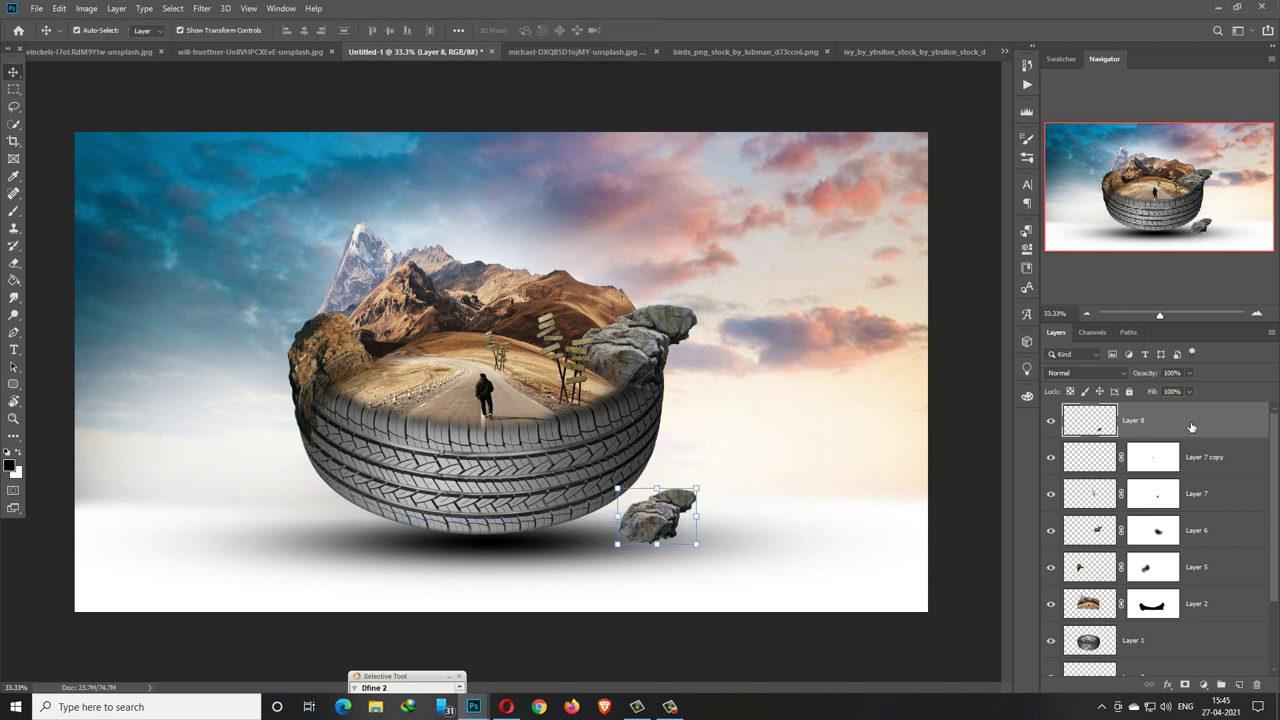
# Step: Try masking the small Layer 8 rock with a 175 brush, then delete the layer
pyautogui.click(1185, 685)
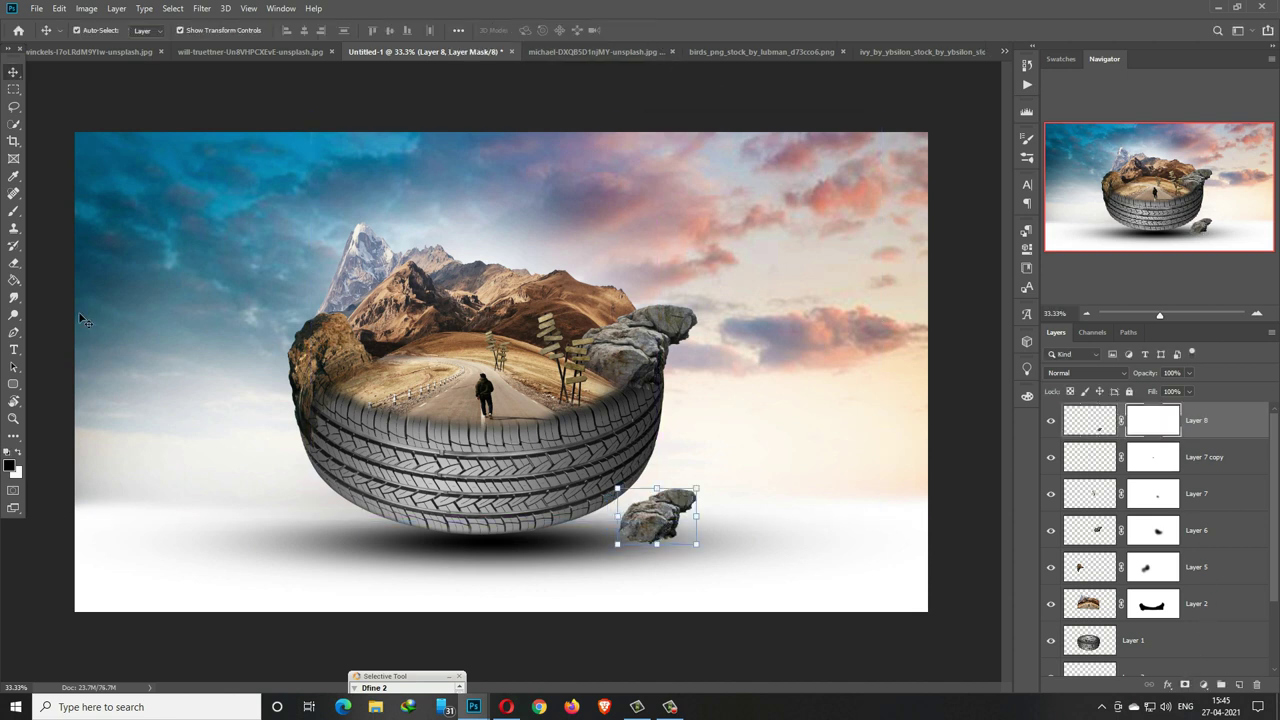
pyautogui.click(14, 214)
pyautogui.press('[')
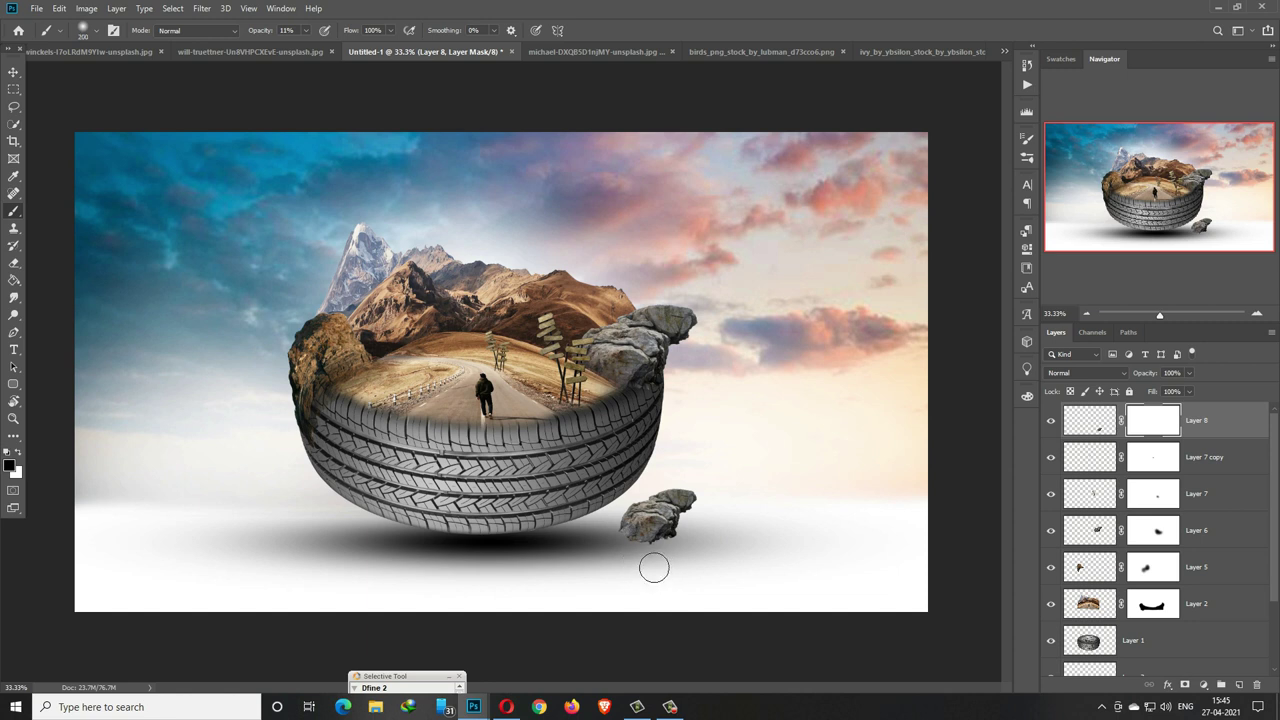
pyautogui.moveTo(686, 566)
pyautogui.mouseDown()
pyautogui.moveTo(717, 566)
pyautogui.moveTo(634, 563)
pyautogui.moveTo(723, 554)
pyautogui.moveTo(674, 554)
pyautogui.moveTo(691, 586)
pyautogui.moveTo(688, 571)
pyautogui.mouseUp()
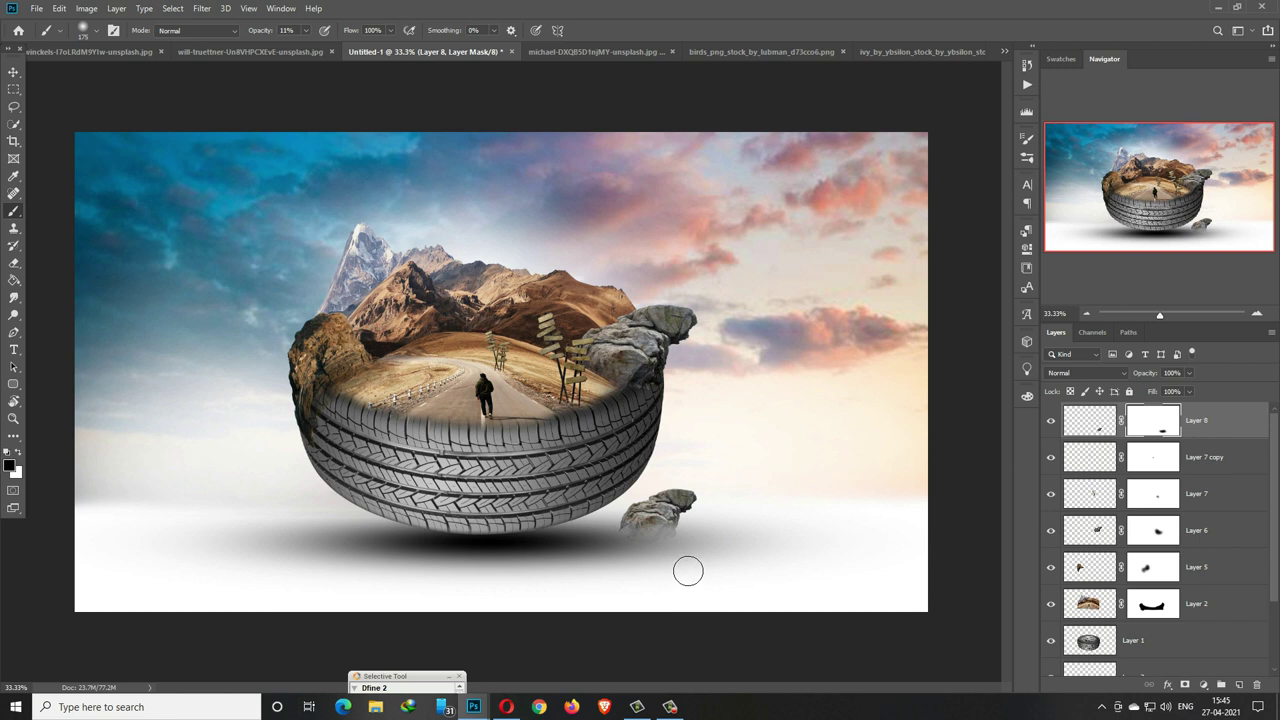
pyautogui.click(16, 70)
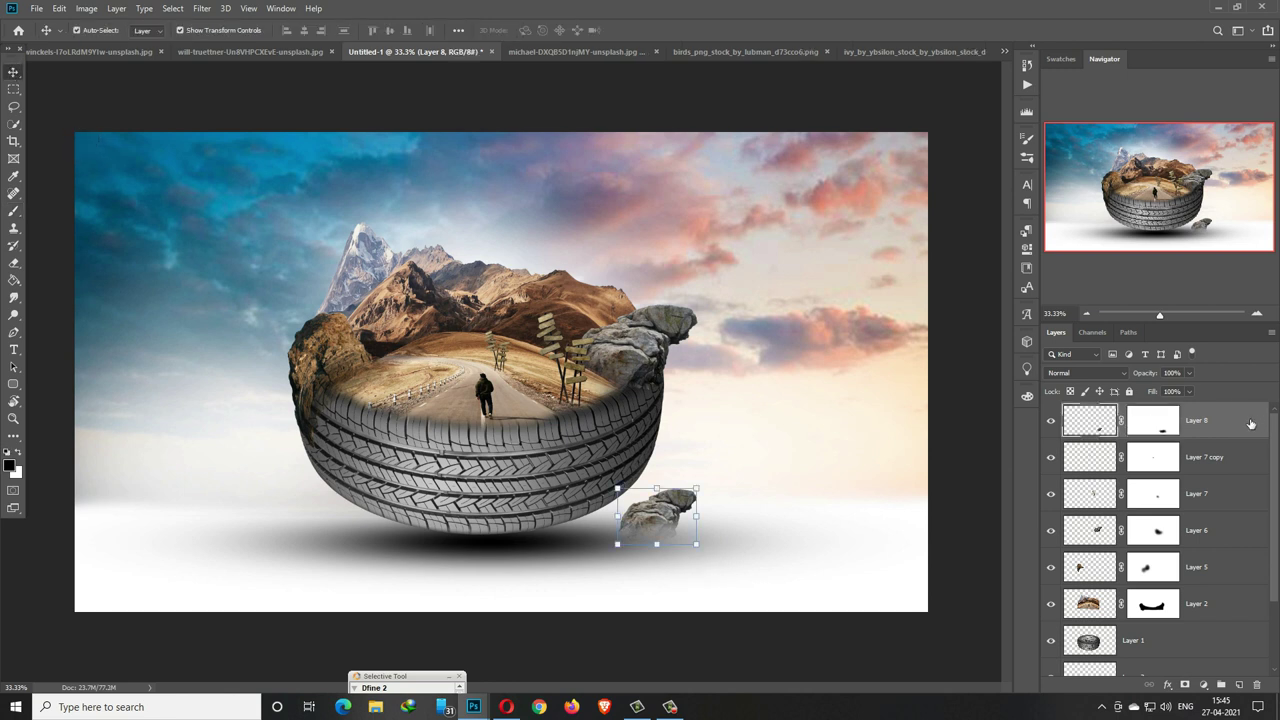
pyautogui.press('Delete')
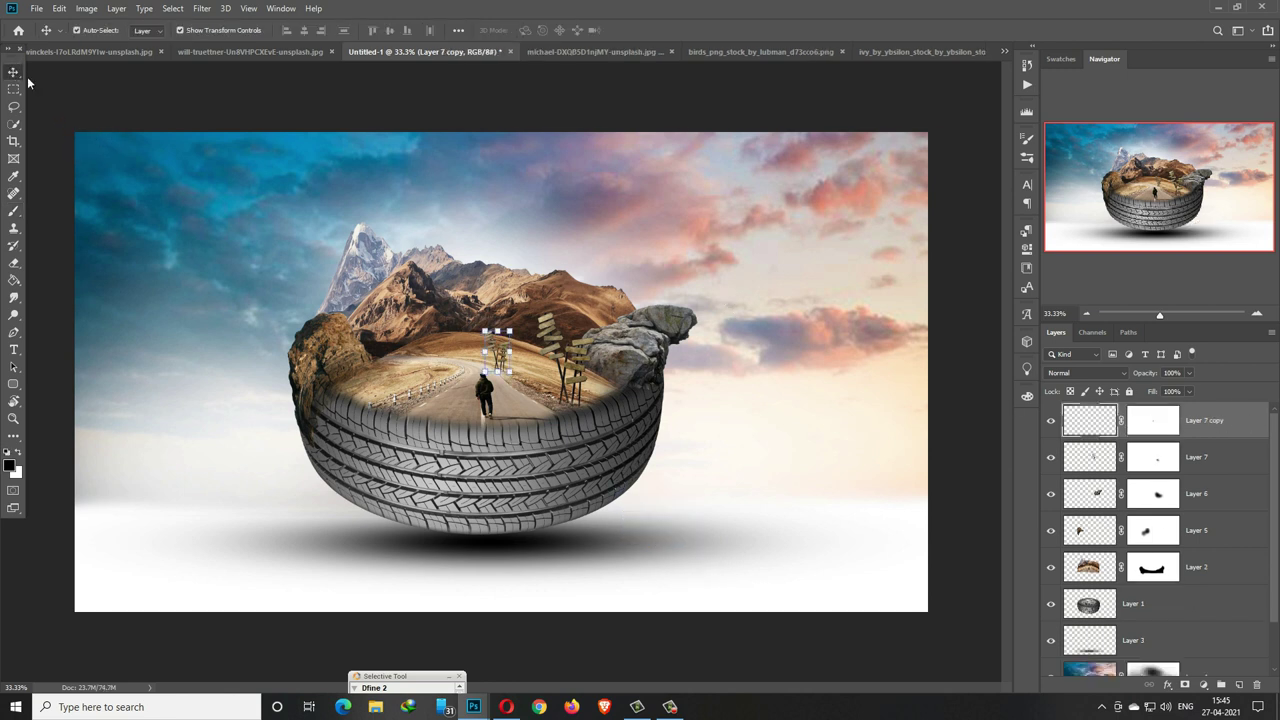
# Step: Lasso-select the large lower bird in the birds image
pyautogui.click(591, 51)
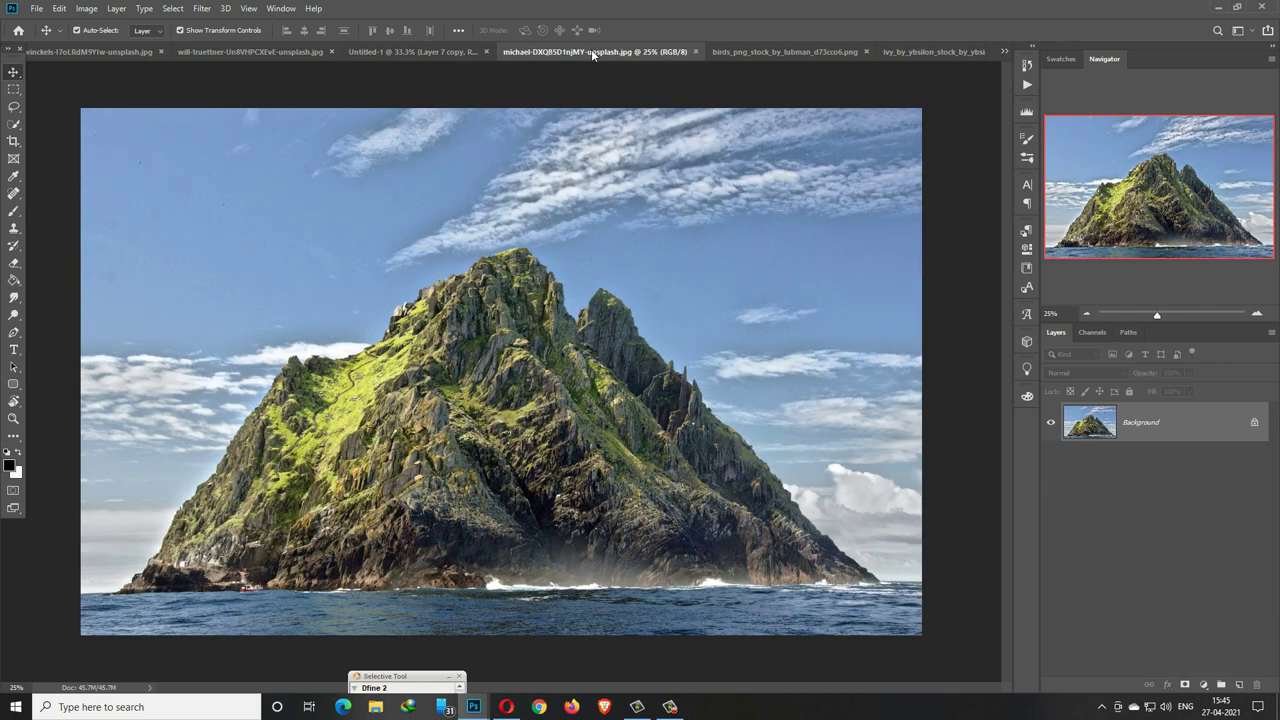
pyautogui.click(748, 54)
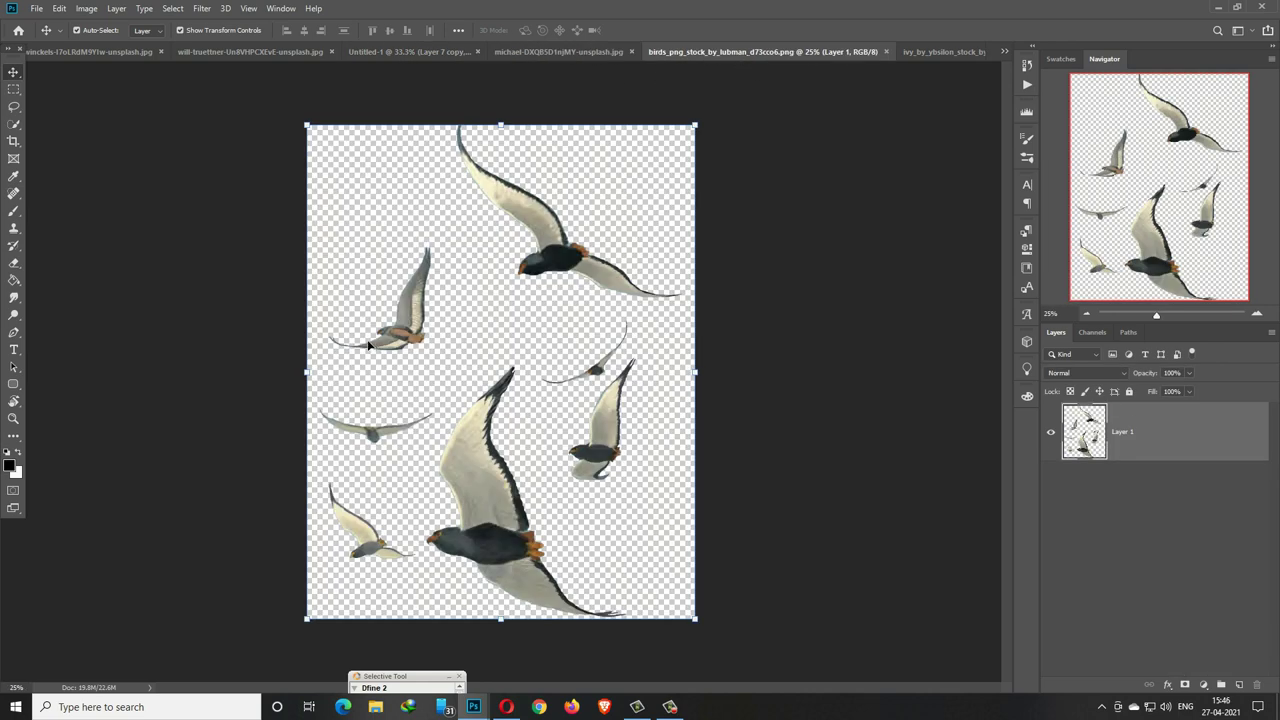
pyautogui.click(14, 106)
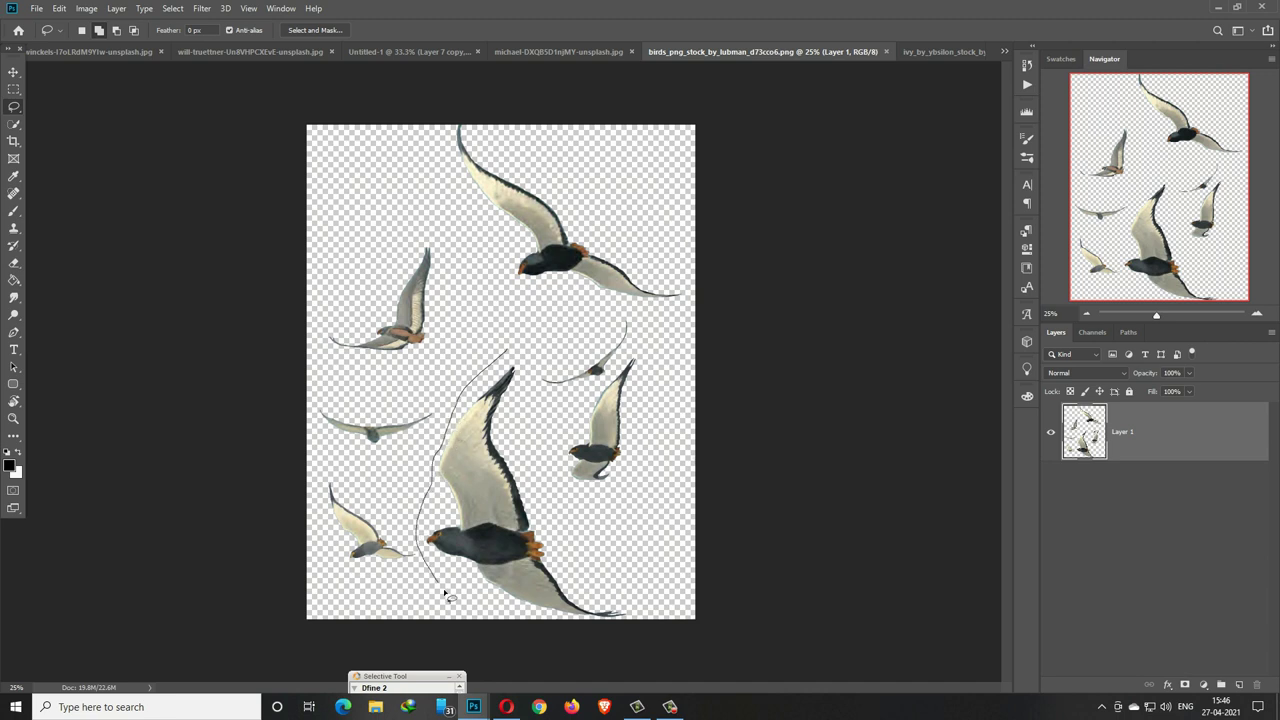
pyautogui.moveTo(444, 592); pyautogui.dragTo(686, 611)
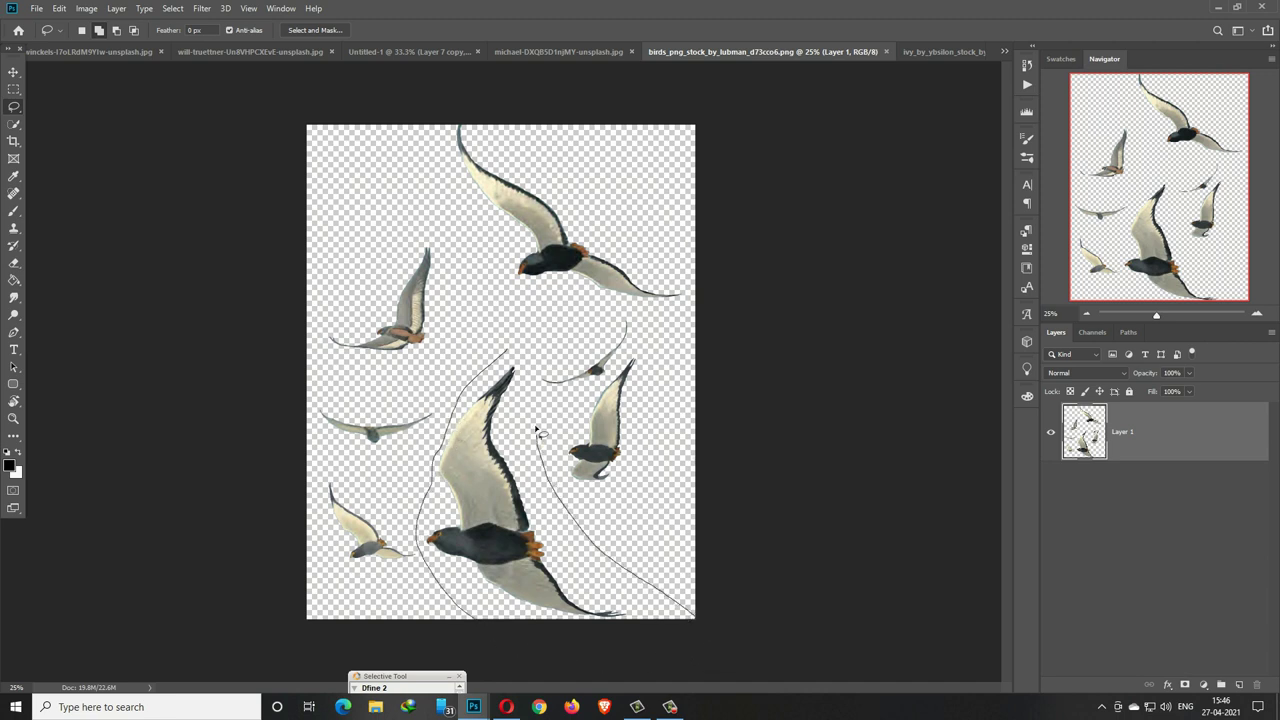
pyautogui.moveTo(510, 352); pyautogui.dragTo(512, 350)
pyautogui.press('v')
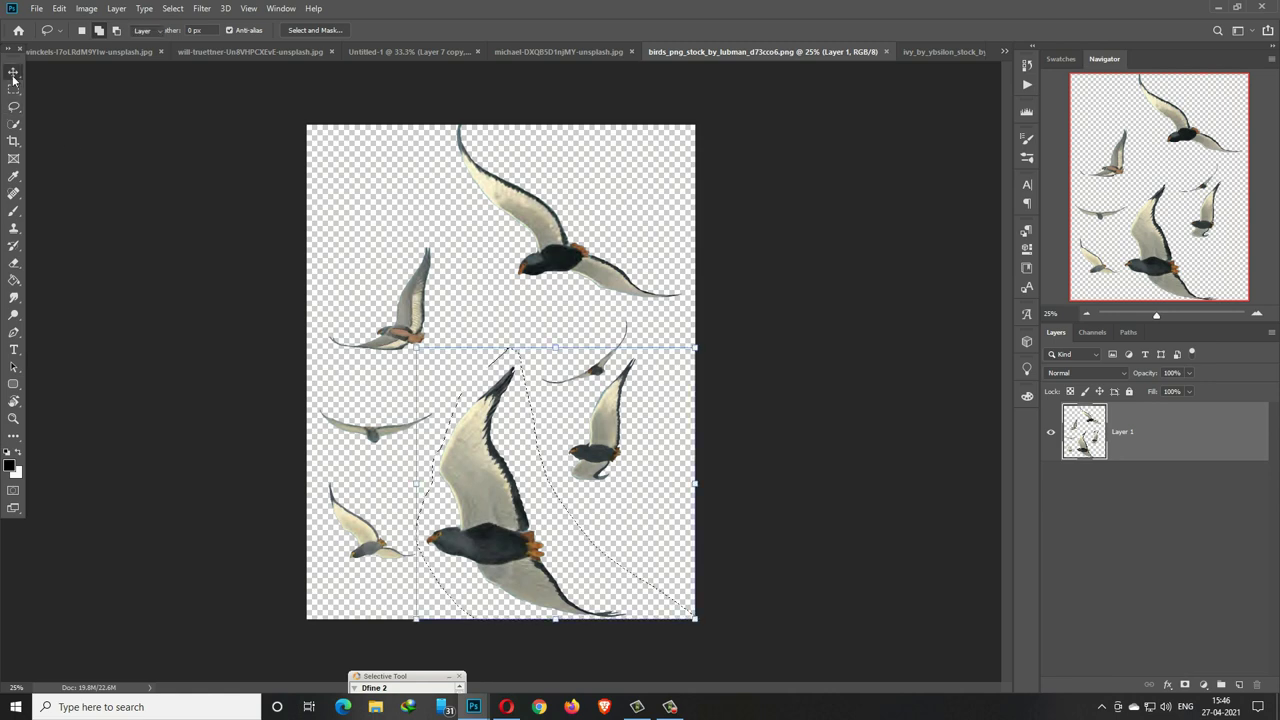
# Step: Bring the bird into the composite as Layer 8, scaled to about 43% in the left sky
pyautogui.moveTo(742, 60); pyautogui.dragTo(740, 92)
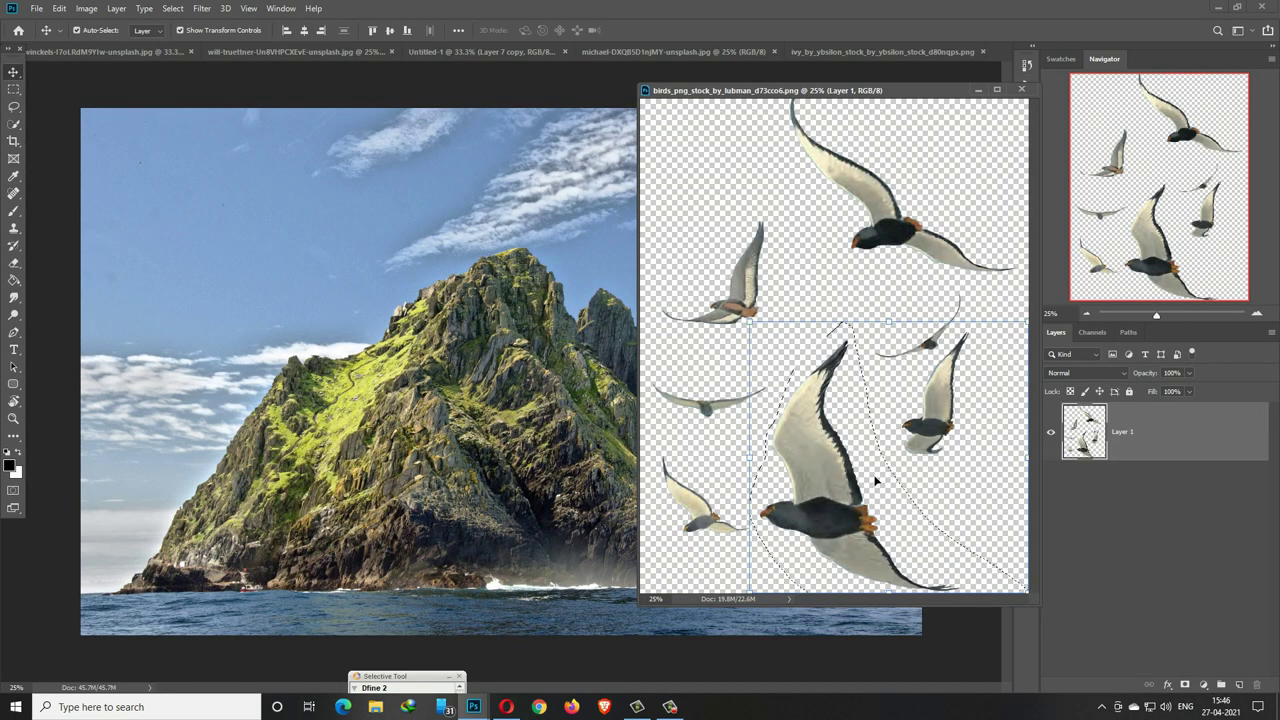
pyautogui.click(470, 51)
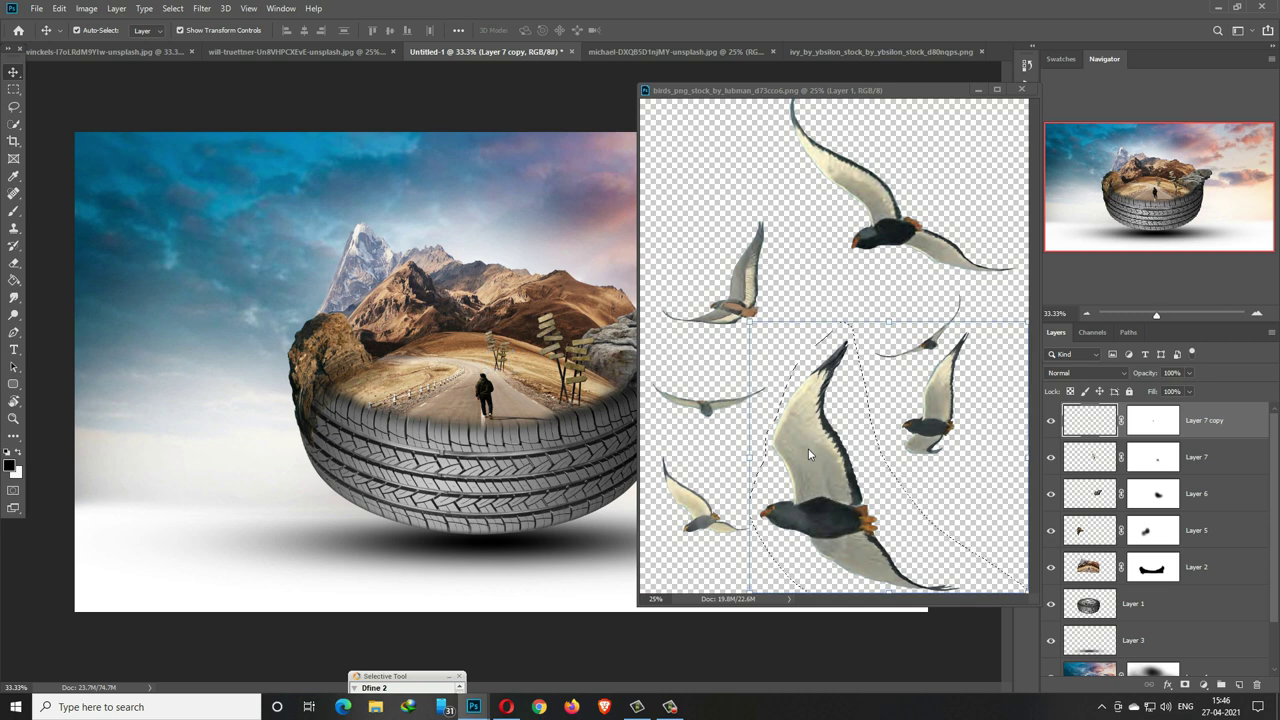
pyautogui.click(809, 454)
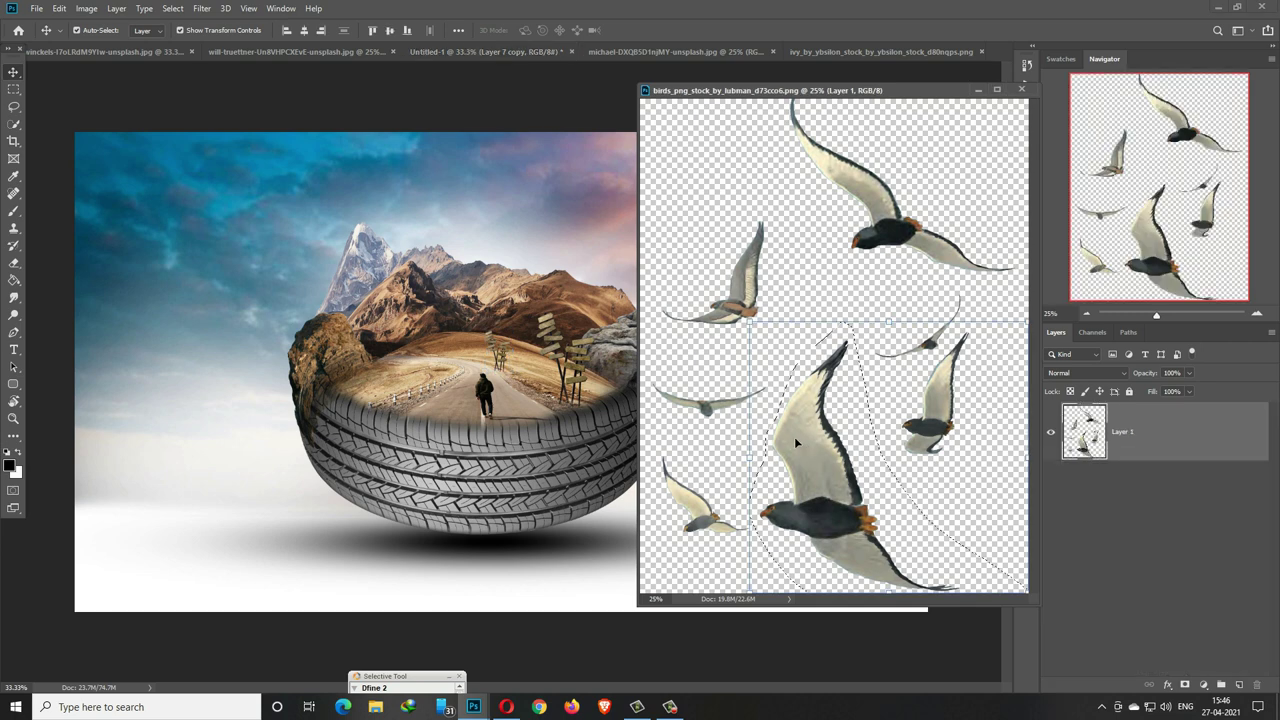
pyautogui.moveTo(797, 438); pyautogui.dragTo(211, 252)
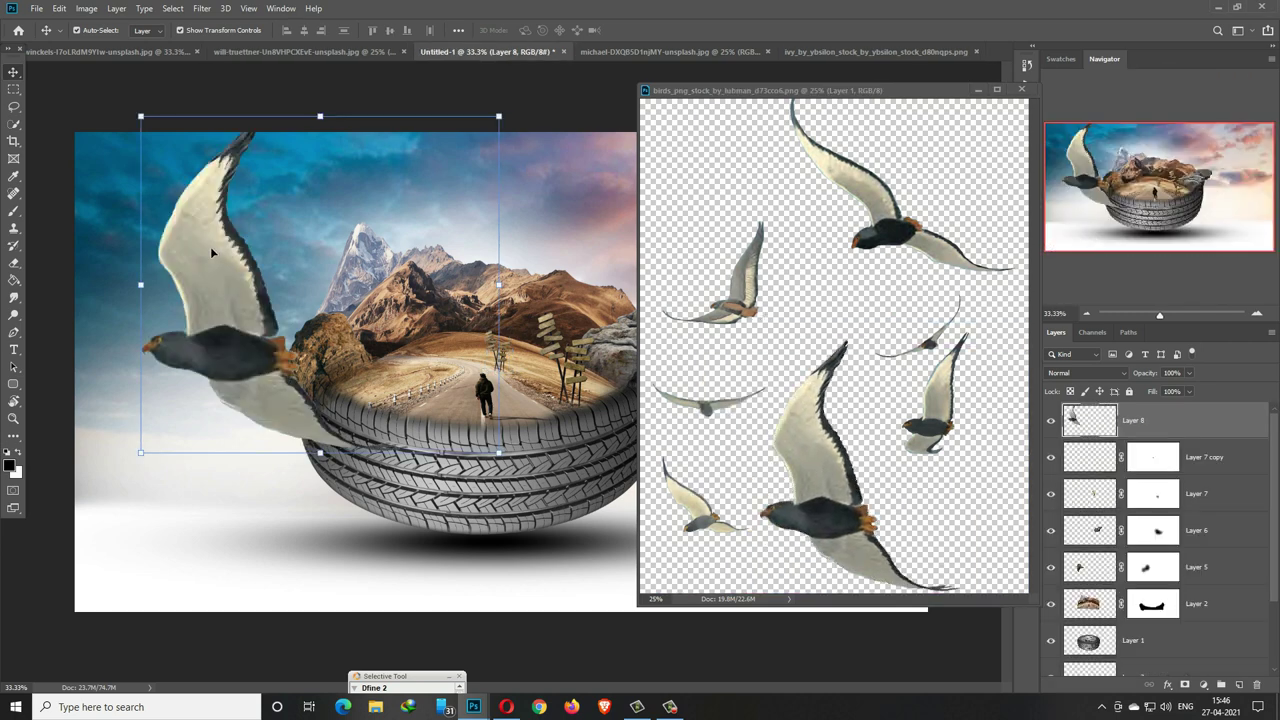
pyautogui.moveTo(499, 117); pyautogui.dragTo(325, 280)
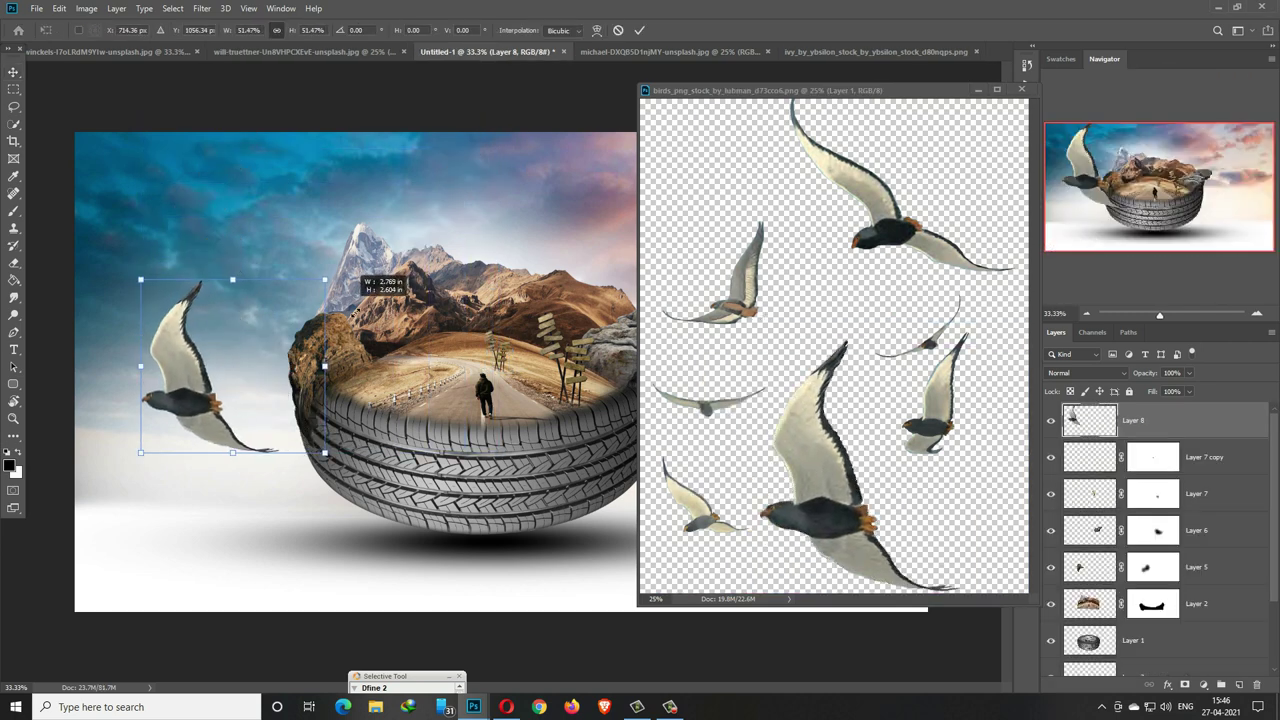
pyautogui.moveTo(206, 417); pyautogui.dragTo(196, 358)
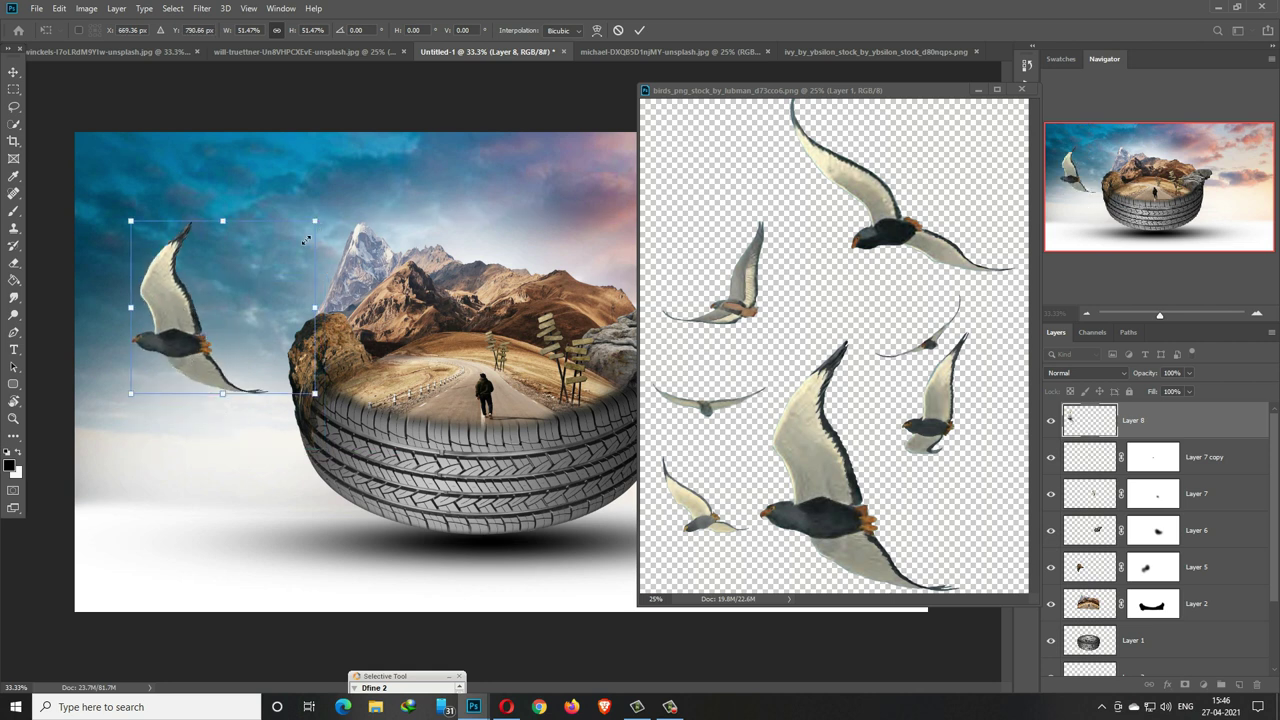
pyautogui.moveTo(315, 222); pyautogui.dragTo(286, 239)
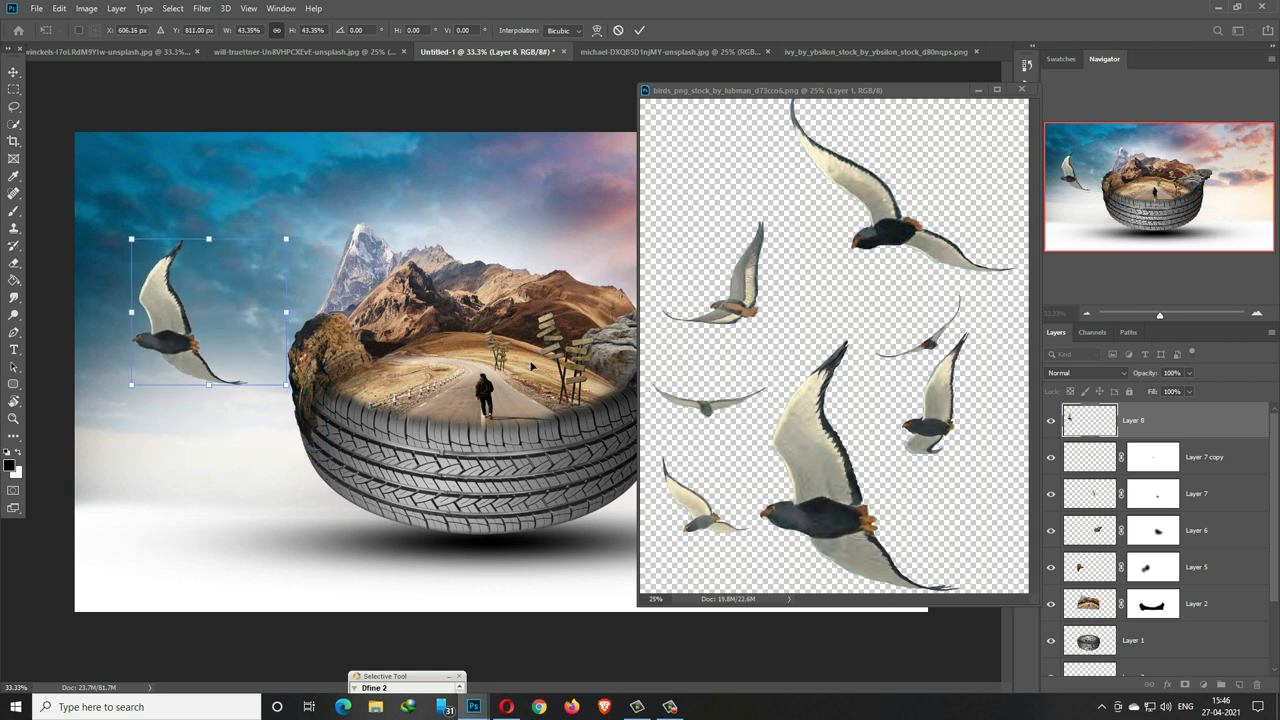
pyautogui.click(639, 30)
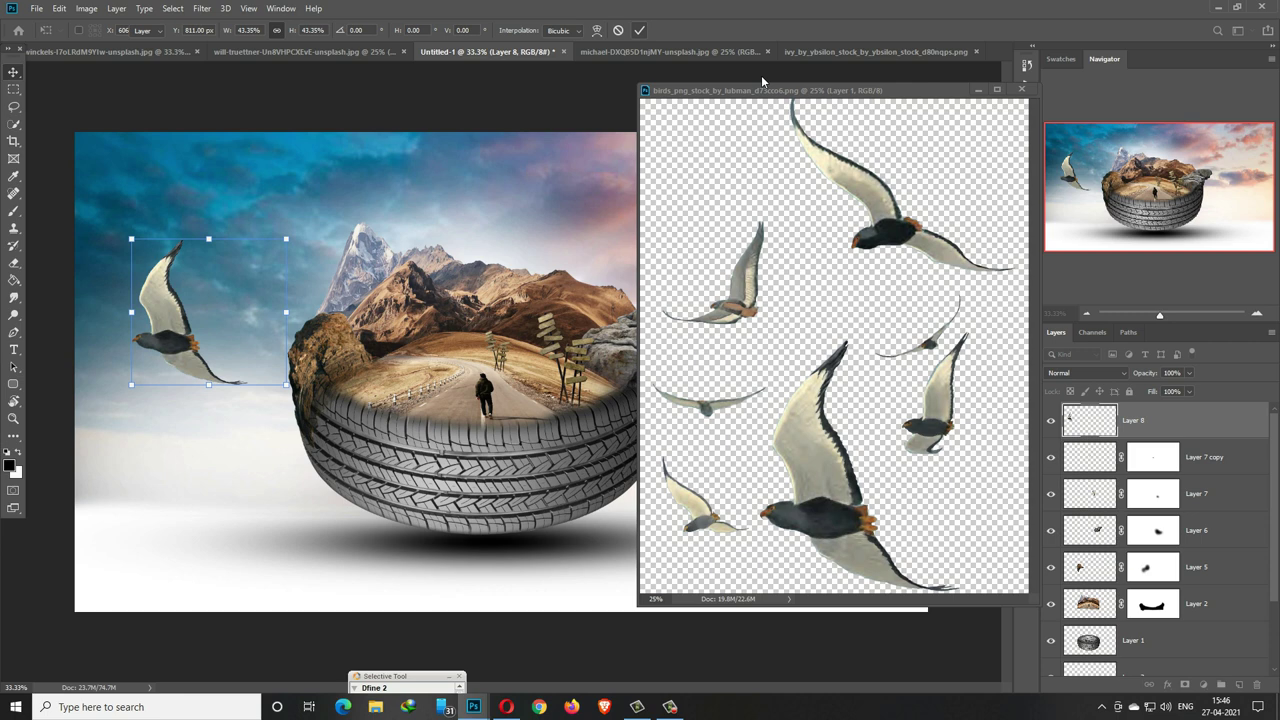
pyautogui.click(1021, 89)
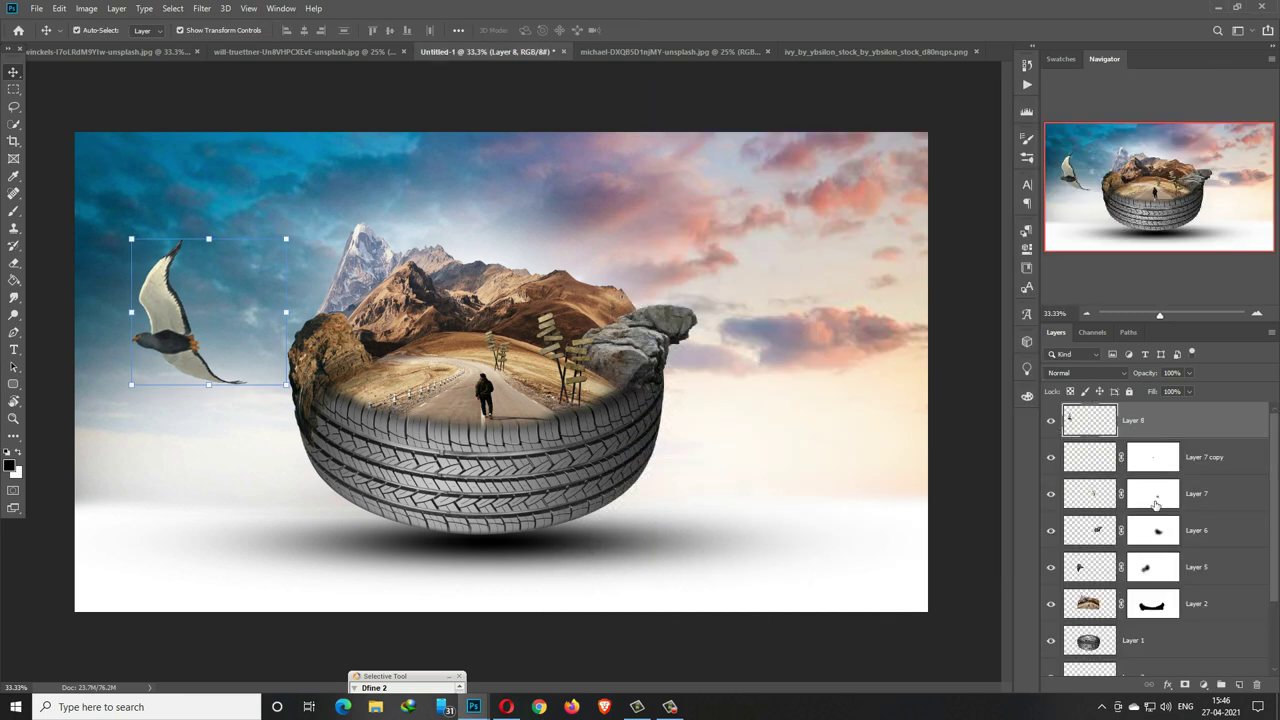
# Step: Duplicate the bird as Layer 8 copy, scaled to about 46% in the upper-right sky
pyautogui.rightClick(1170, 420)
pyautogui.click(1040, 211)
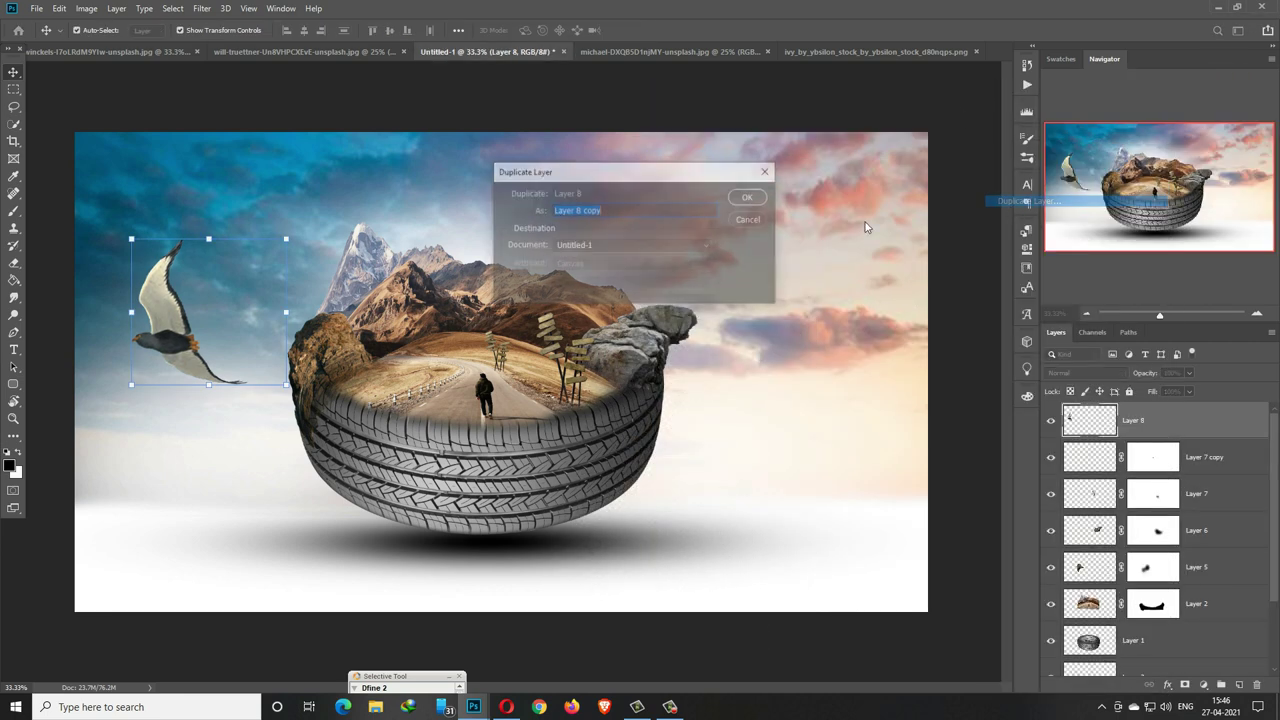
pyautogui.click(749, 198)
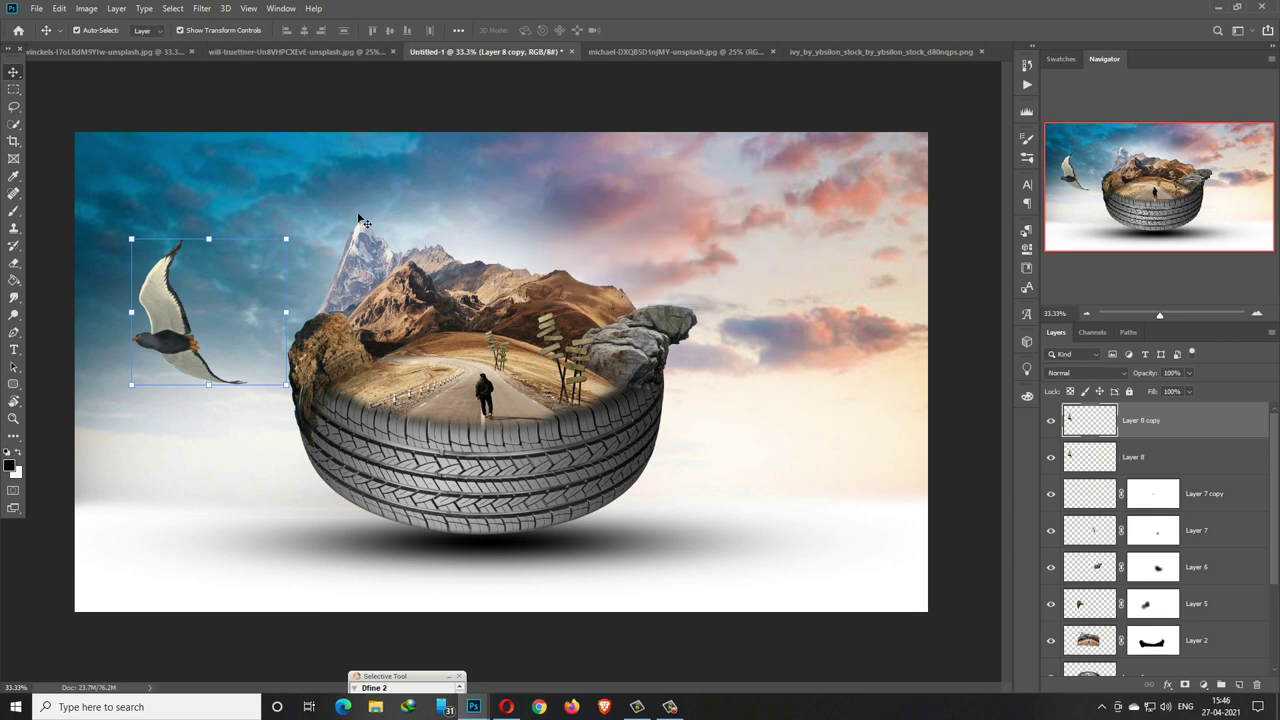
pyautogui.moveTo(286, 242); pyautogui.dragTo(269, 255)
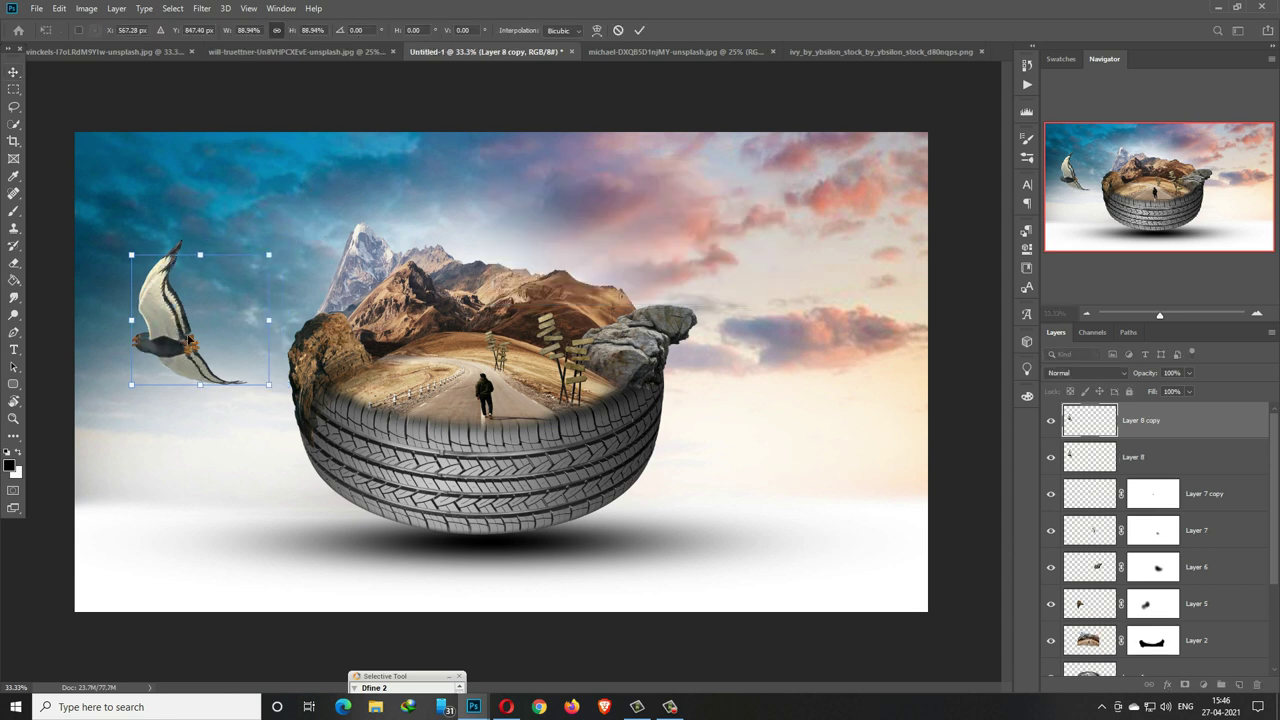
pyautogui.moveTo(190, 340); pyautogui.dragTo(707, 241)
pyautogui.moveTo(787, 160)
pyautogui.mouseDown()
pyautogui.moveTo(676, 250)
pyautogui.moveTo(684, 231)
pyautogui.mouseUp()
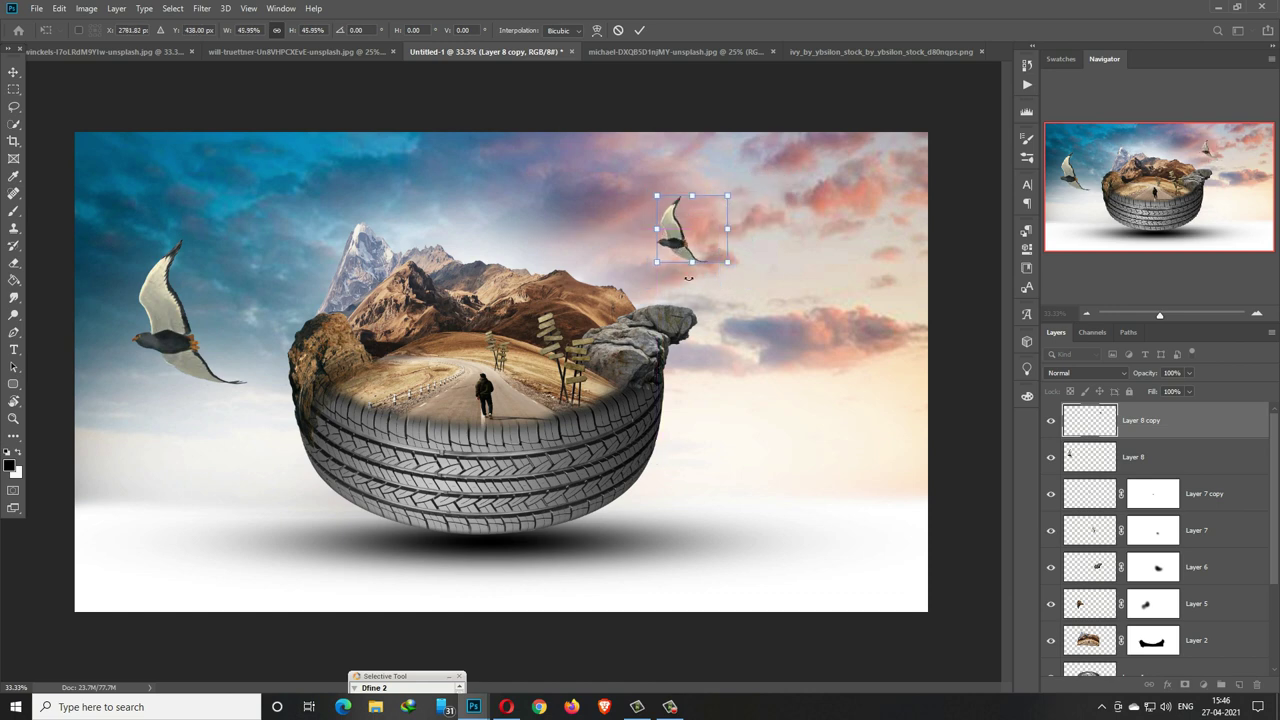
pyautogui.click(640, 31)
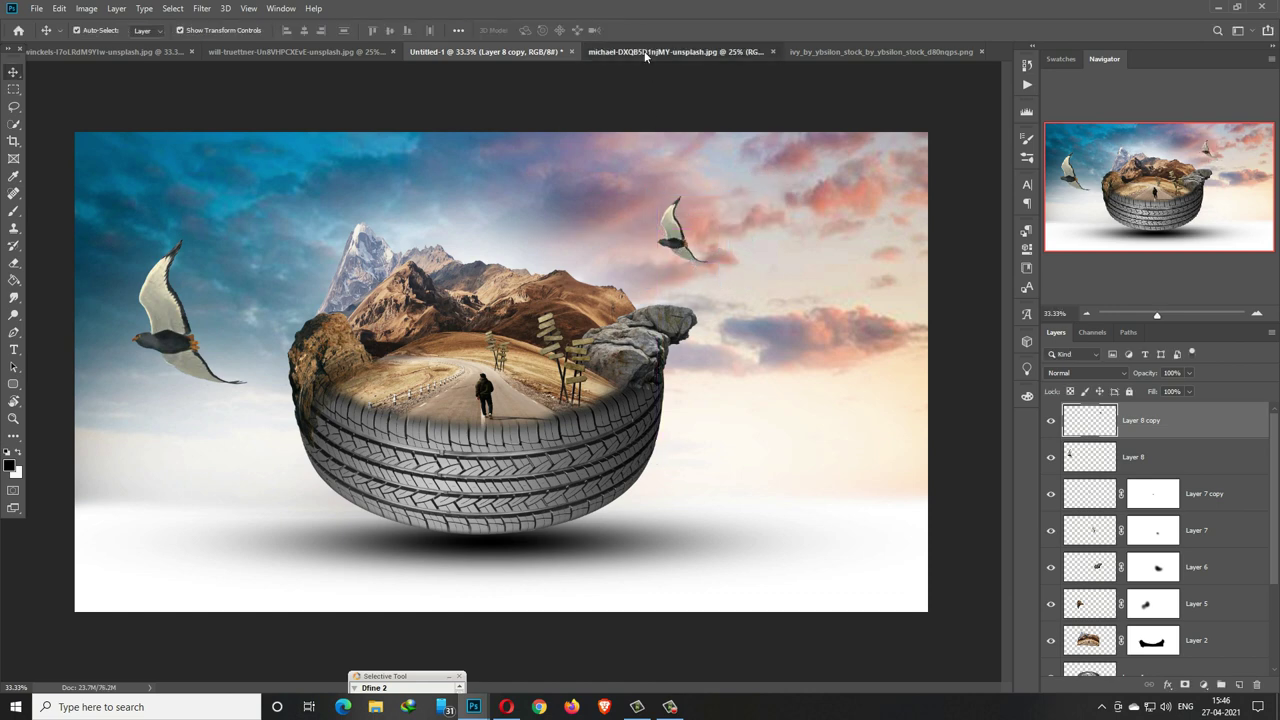
# Step: Lasso-select a narrow ivy strand in the ivy image
pyautogui.click(649, 52)
pyautogui.click(860, 54)
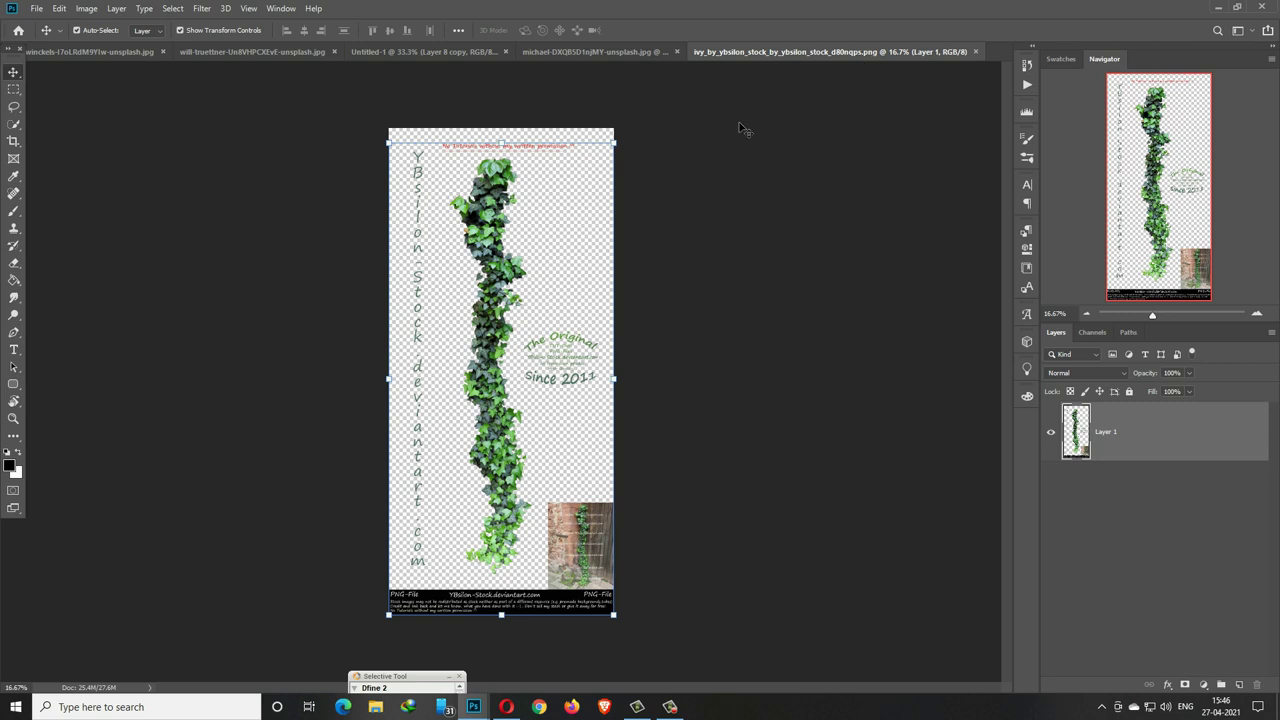
pyautogui.click(14, 107)
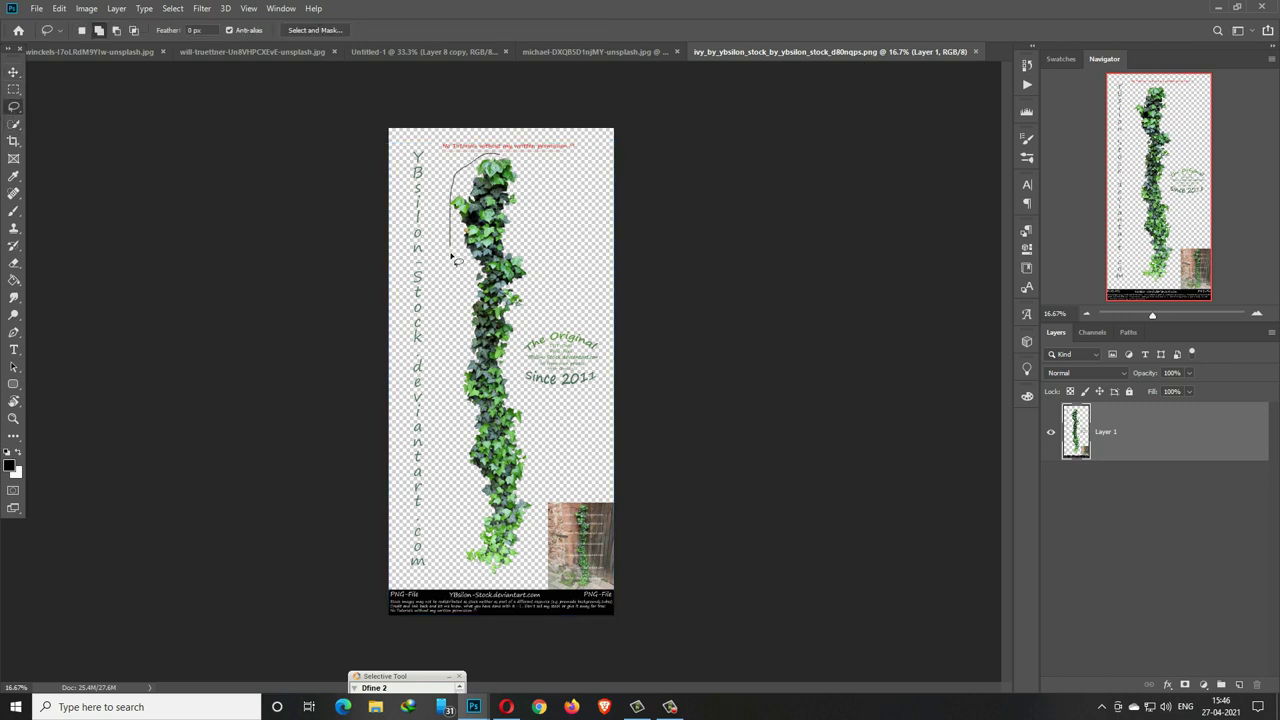
pyautogui.moveTo(451, 357); pyautogui.dragTo(451, 519)
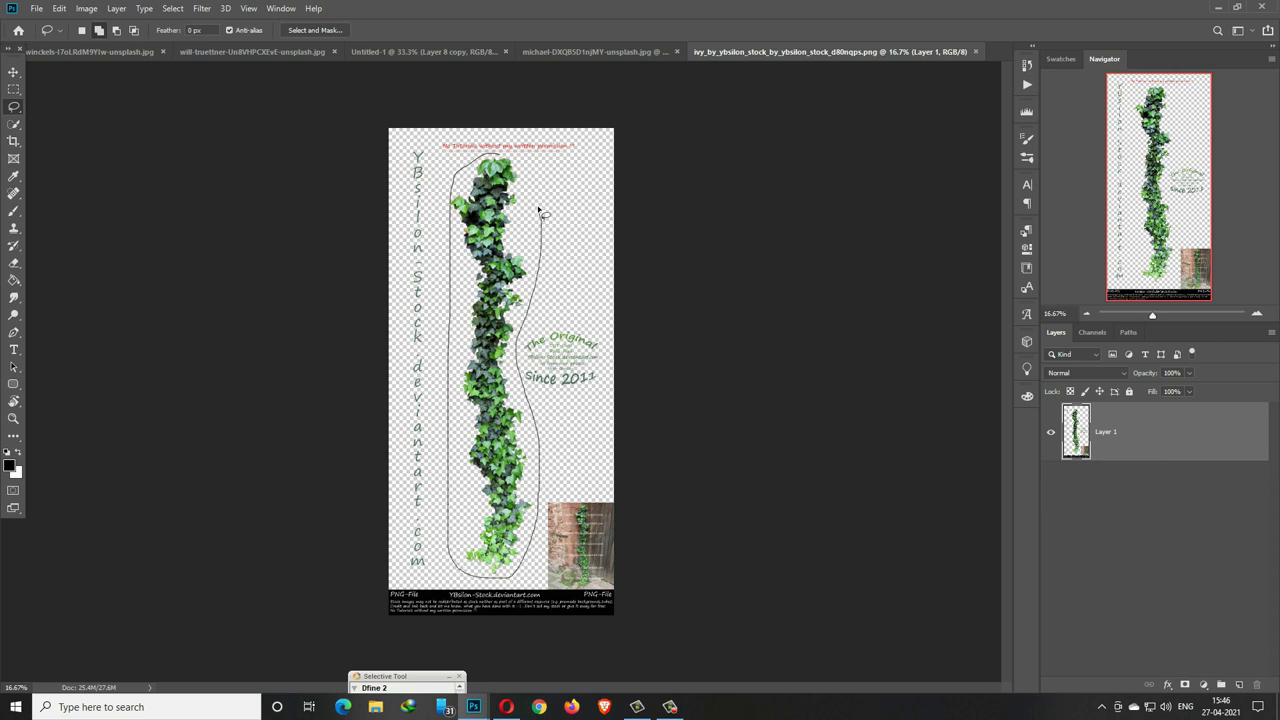
pyautogui.moveTo(495, 158); pyautogui.dragTo(496, 156)
pyautogui.press('v')
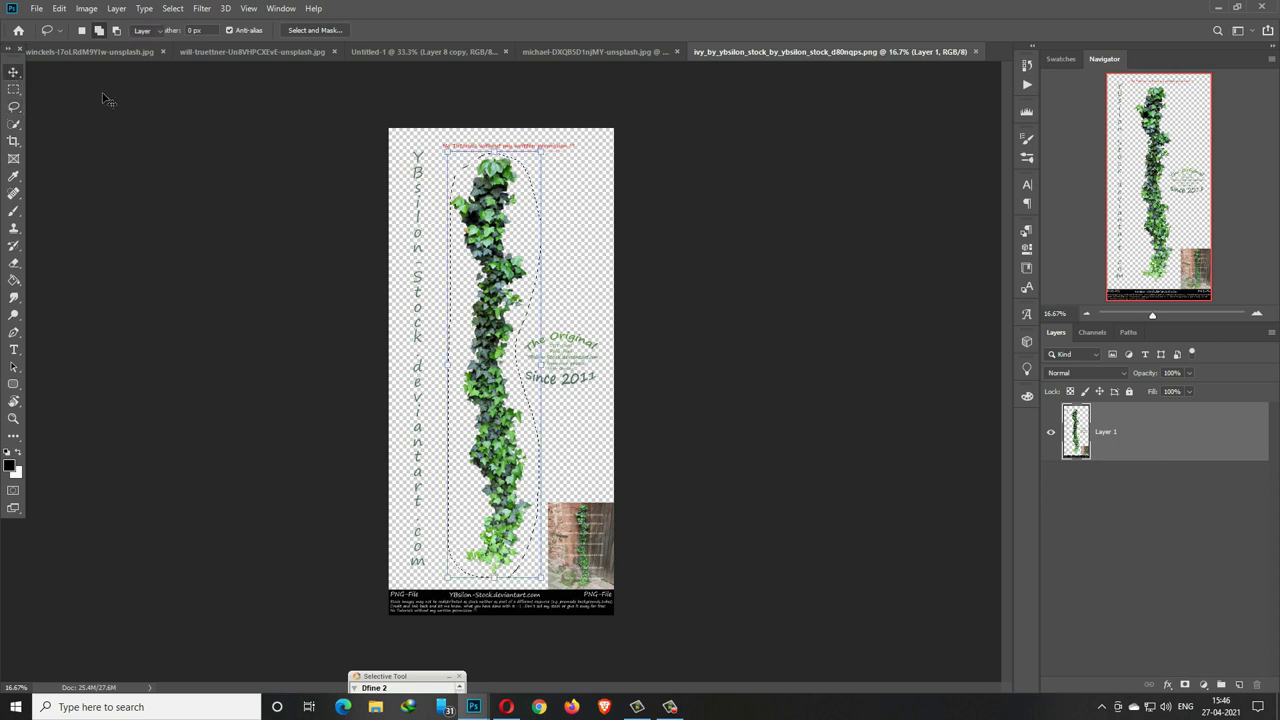
# Step: Bring the ivy in as Layer 9, scaled thin and tall under the rock on the tyre's right
pyautogui.moveTo(810, 52); pyautogui.dragTo(808, 85)
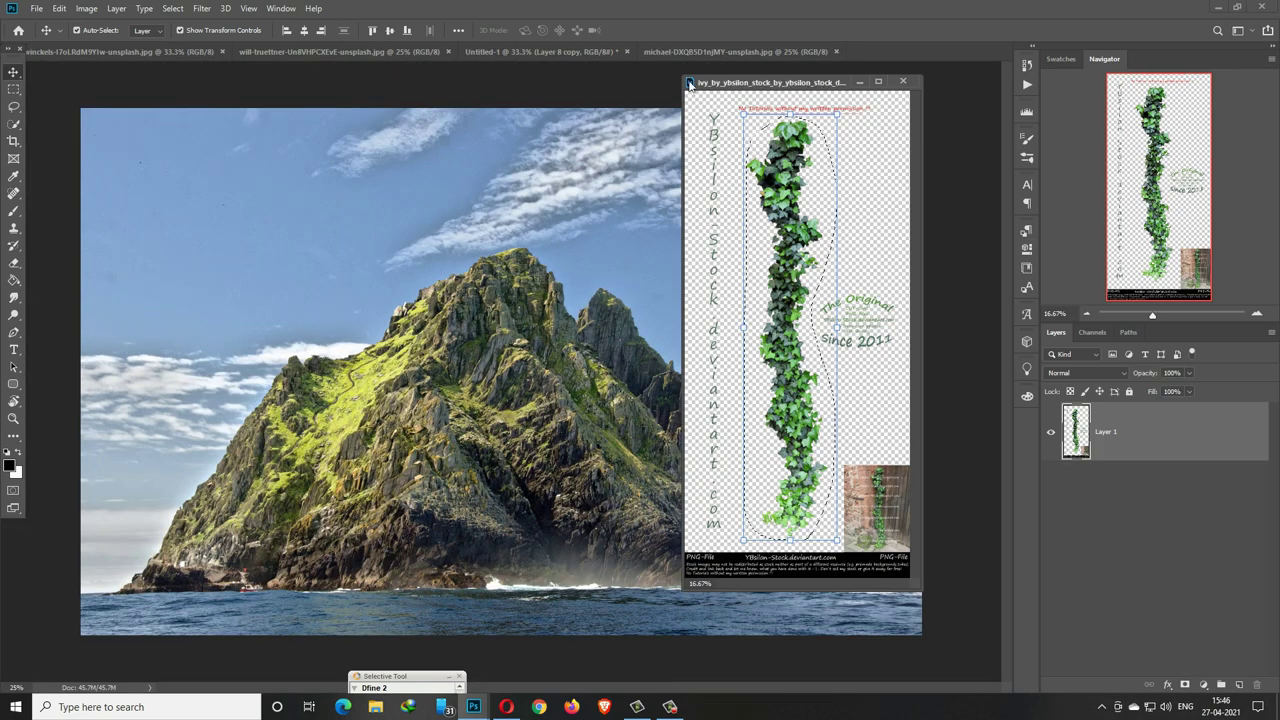
pyautogui.moveTo(790, 300); pyautogui.dragTo(660, 230)
pyautogui.moveTo(815, 330); pyautogui.dragTo(615, 343)
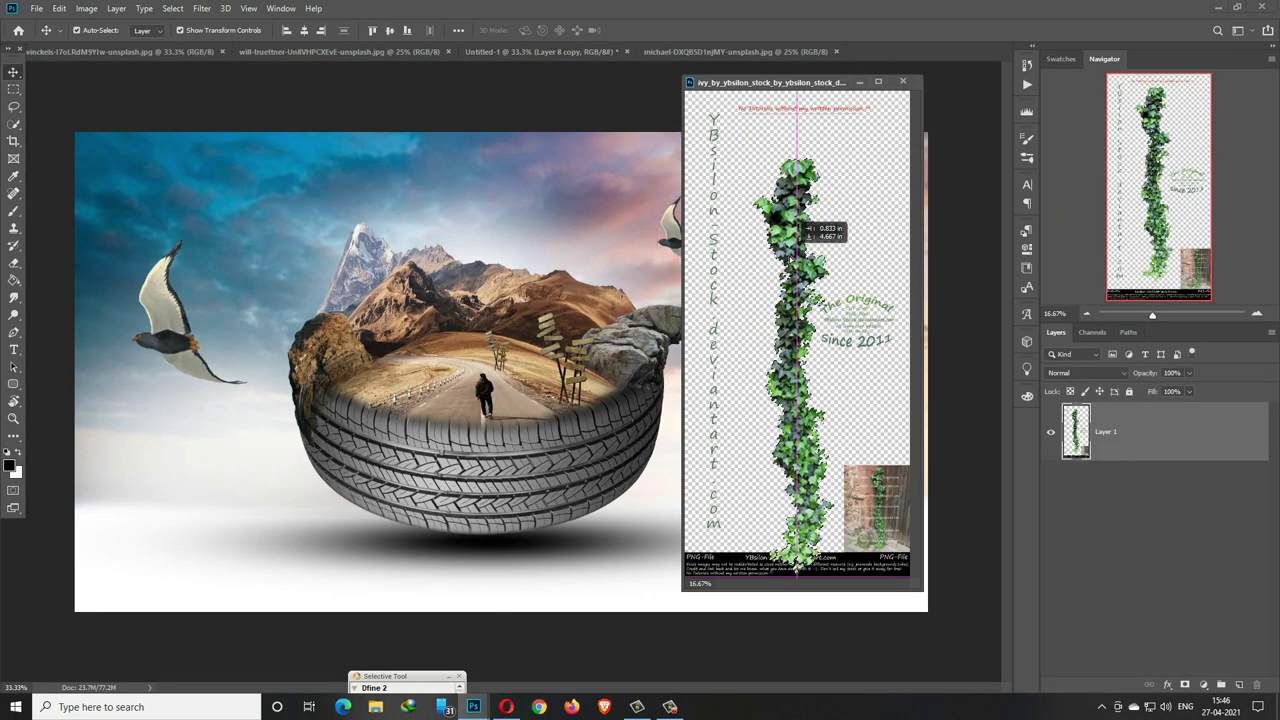
pyautogui.click(903, 81)
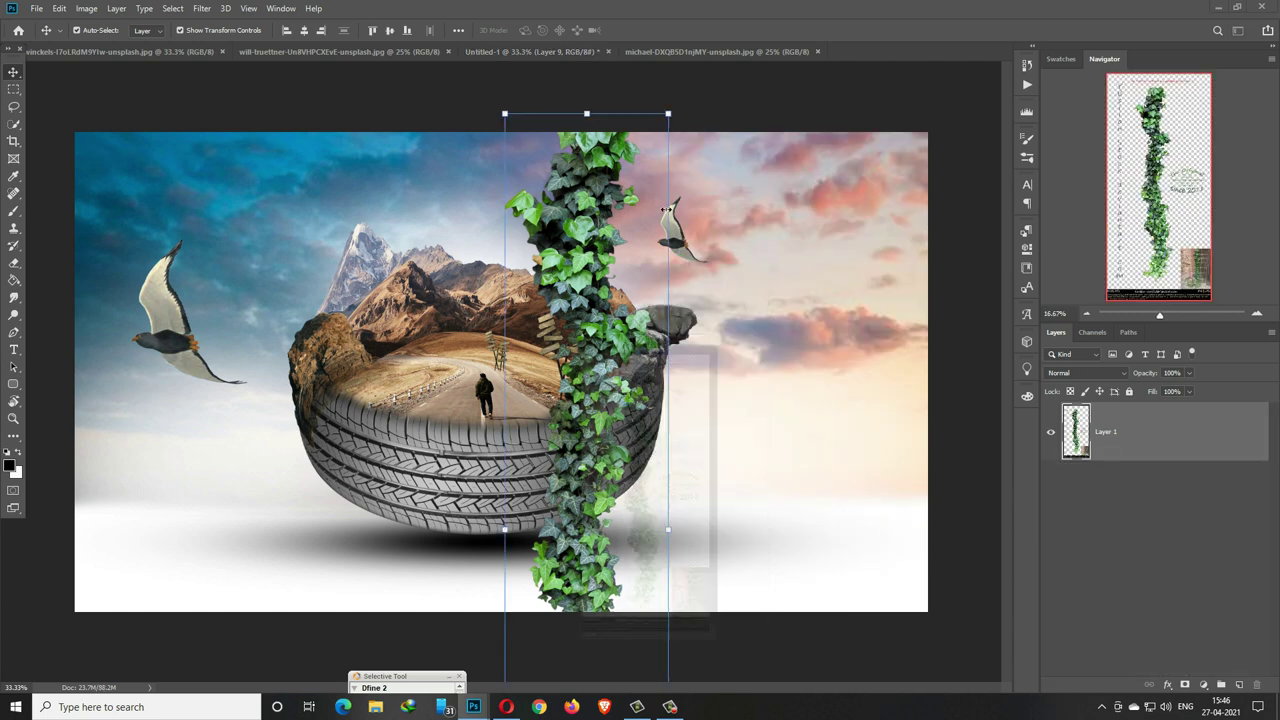
pyautogui.moveTo(668, 113)
pyautogui.mouseDown()
pyautogui.moveTo(586, 523)
pyautogui.moveTo(675, 560)
pyautogui.mouseUp()
pyautogui.moveTo(713, 523)
pyautogui.mouseDown()
pyautogui.moveTo(737, 309)
pyautogui.moveTo(716, 330)
pyautogui.moveTo(668, 572)
pyautogui.moveTo(665, 351)
pyautogui.mouseUp()
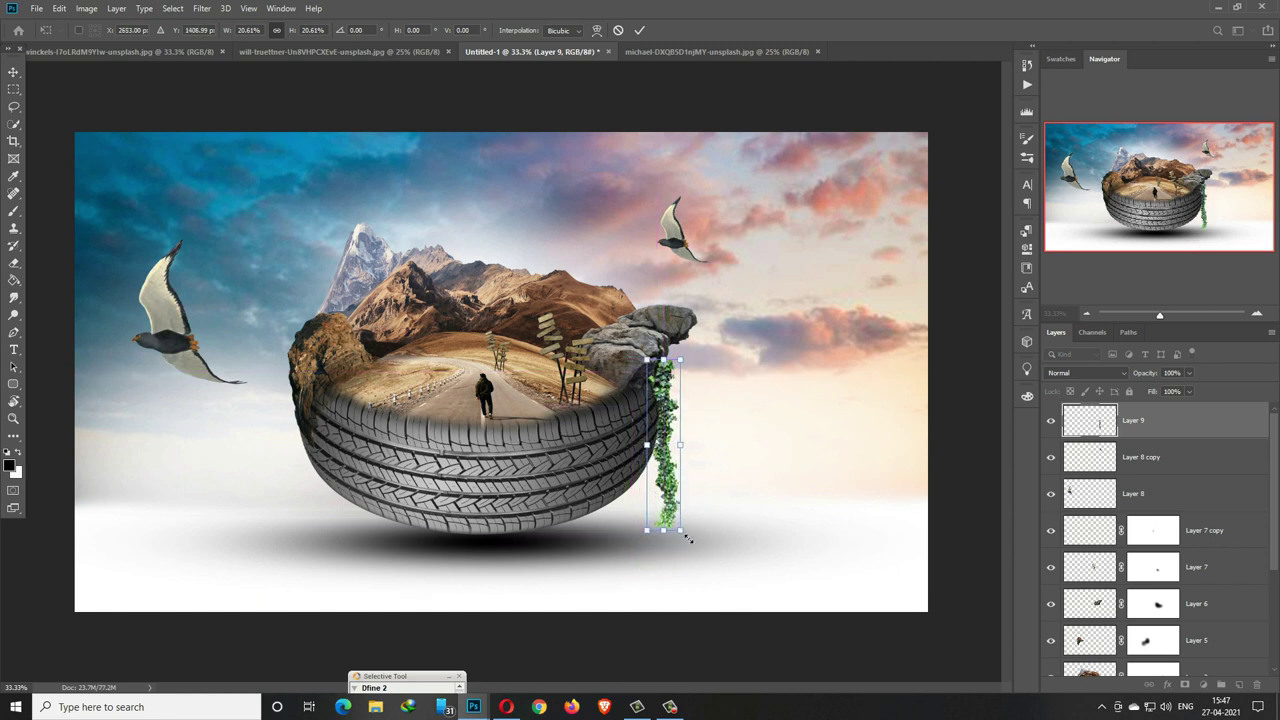
# Step: Shrink the hanging ivy slightly from its corner and shift it a little left
pyautogui.moveTo(686, 538); pyautogui.dragTo(684, 520)
pyautogui.moveTo(671, 375); pyautogui.dragTo(665, 375)
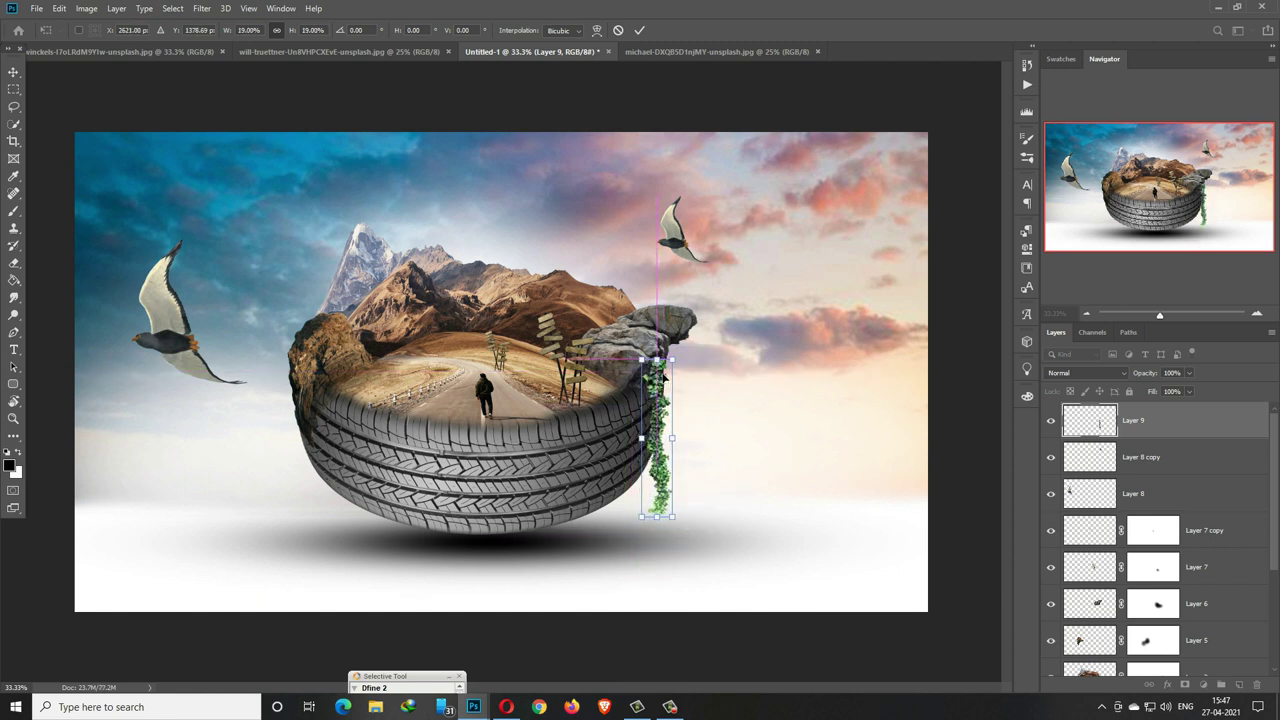
pyautogui.click(638, 31)
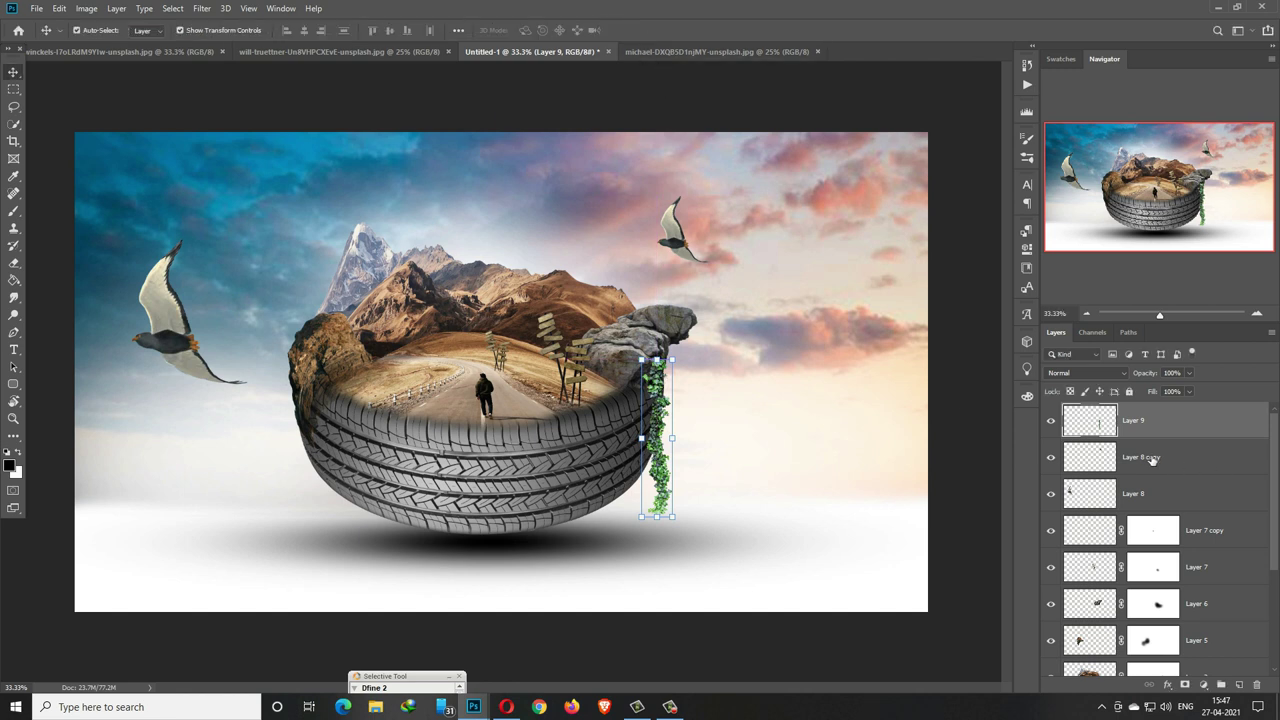
# Step: Mask the ivy layer and paint out part of the vine to blend it into the boulder
pyautogui.click(1184, 686)
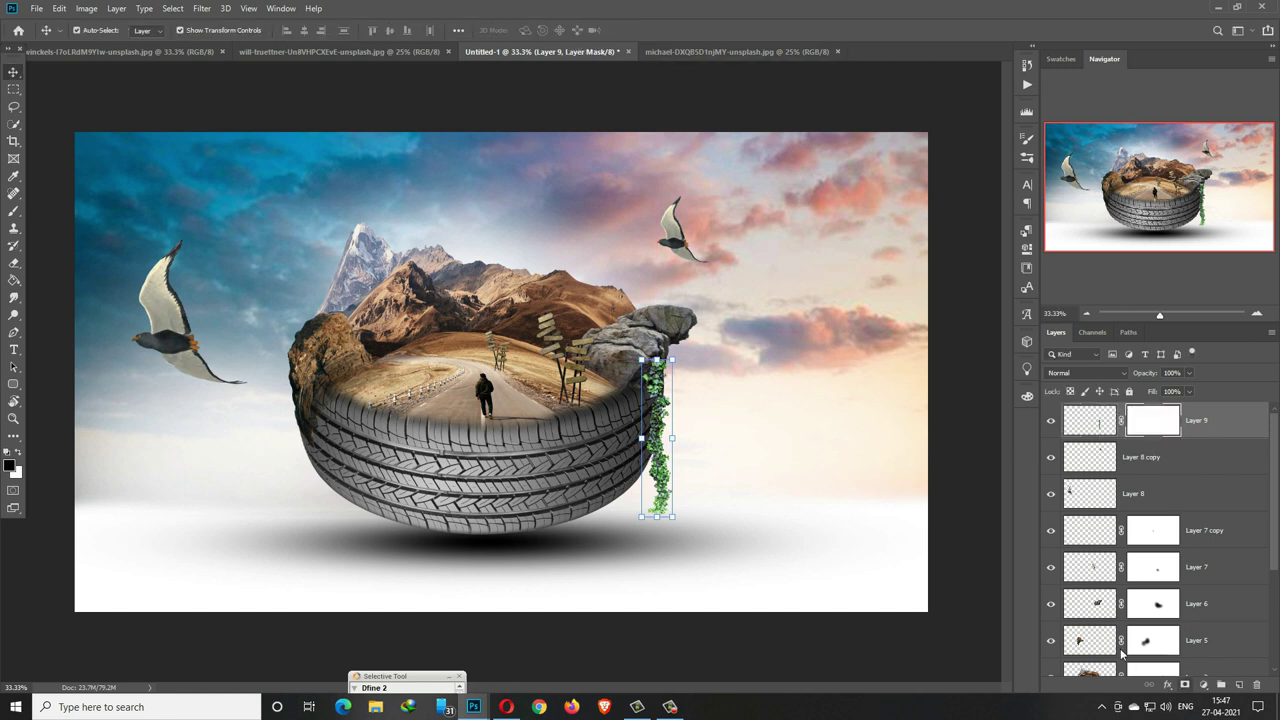
pyautogui.click(14, 211)
pyautogui.moveTo(668, 378); pyautogui.dragTo(666, 377)
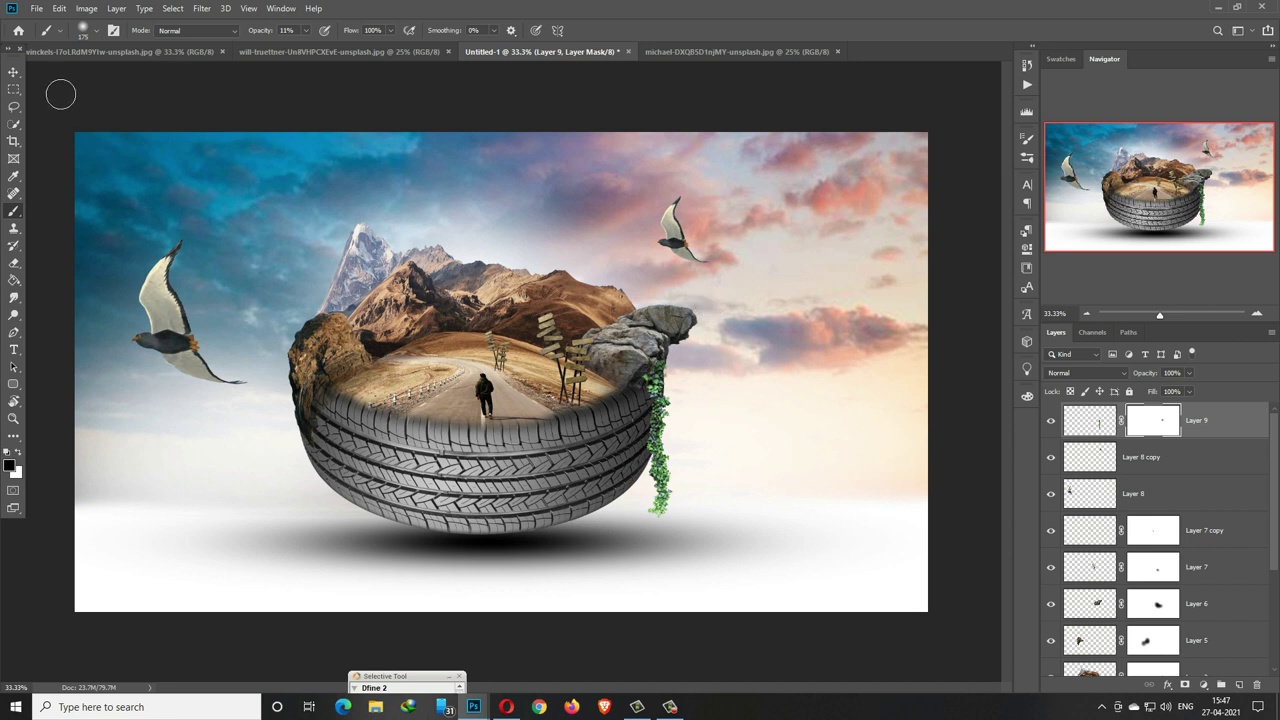
pyautogui.click(14, 72)
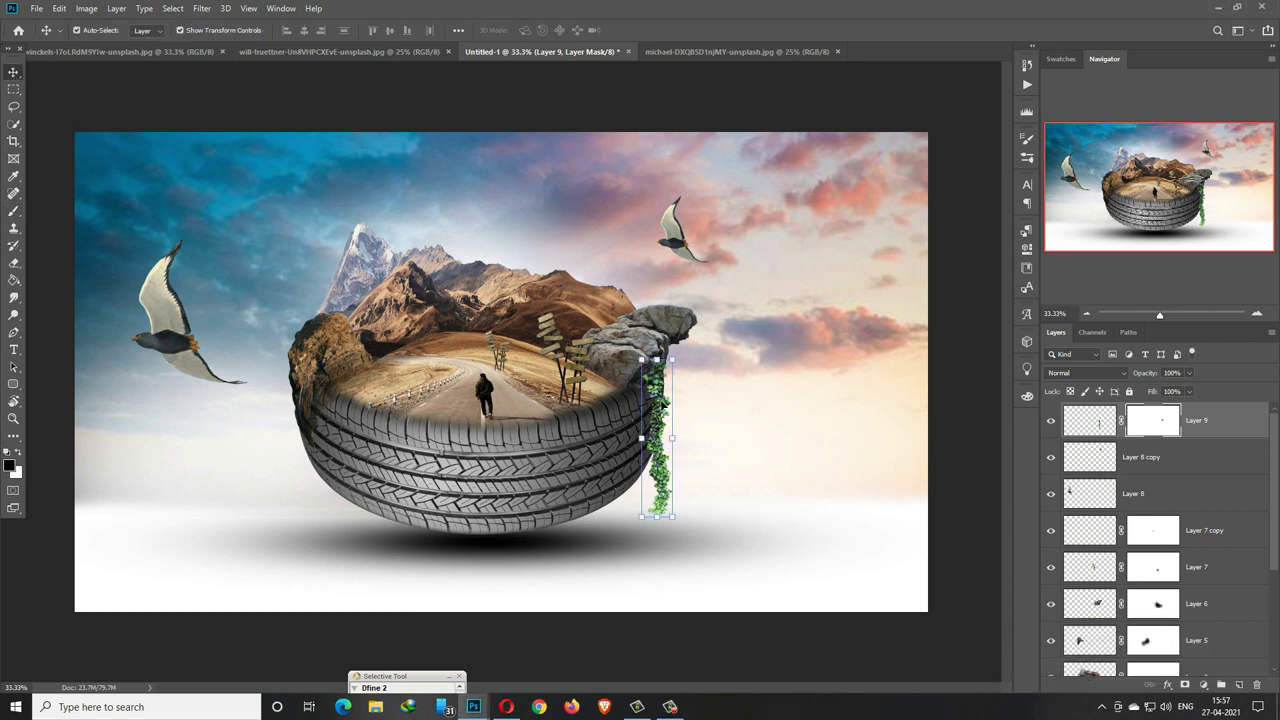
# Step: Add a new empty layer above the tyre layer (Layer 1), clipped to the tyre
pyautogui.click(1188, 457)
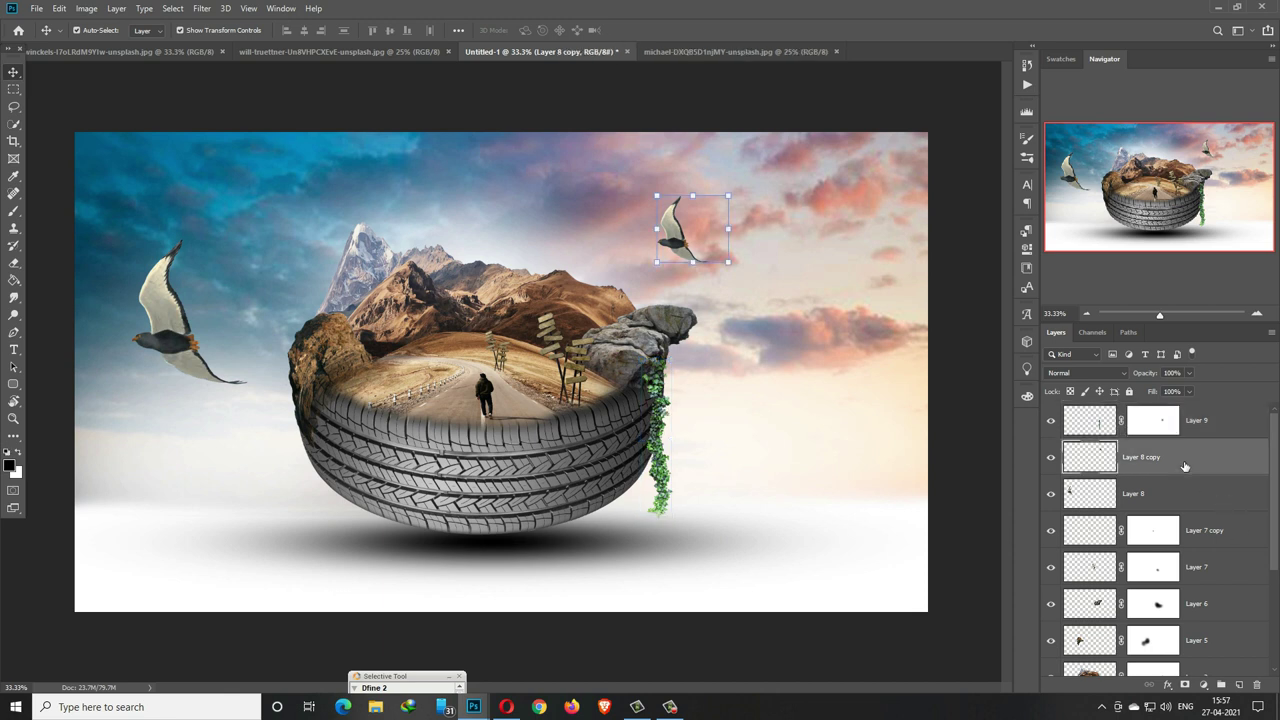
pyautogui.scroll(-1, 1216, 534)
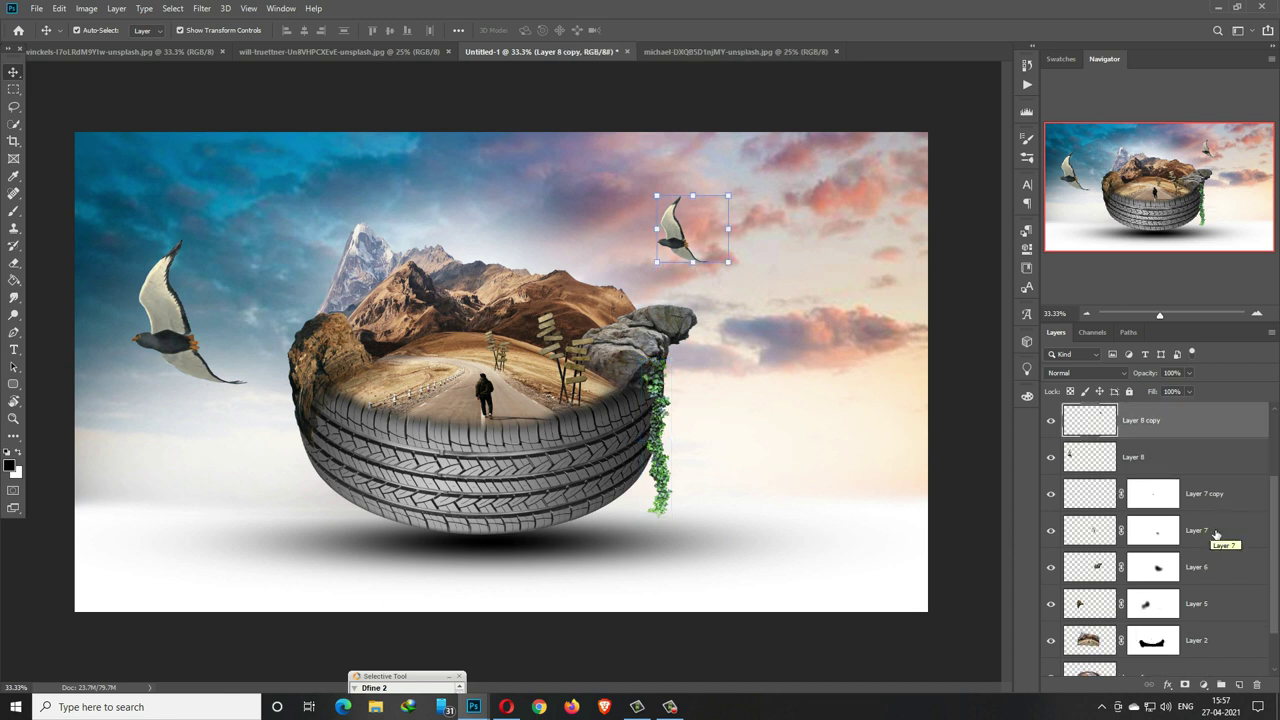
pyautogui.scroll(-2, 1218, 550)
pyautogui.click(1214, 604)
pyautogui.click(1240, 685)
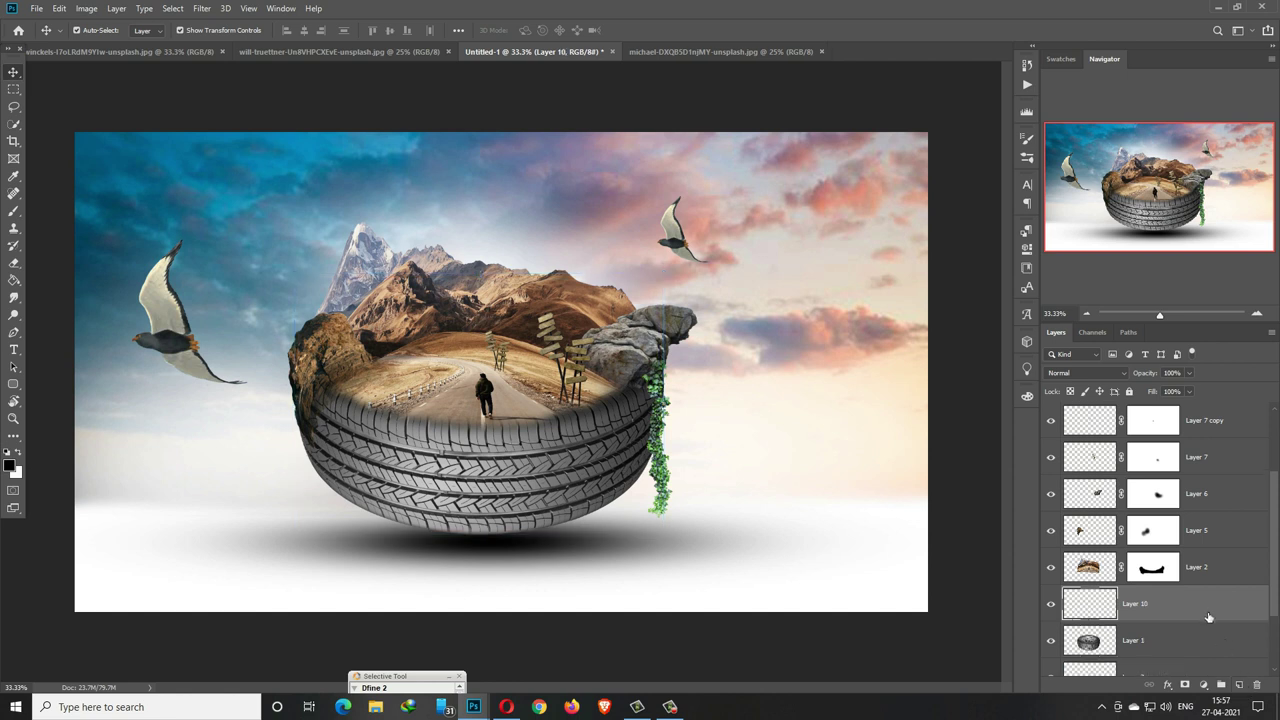
pyautogui.rightClick(1201, 608)
pyautogui.click(1158, 301)
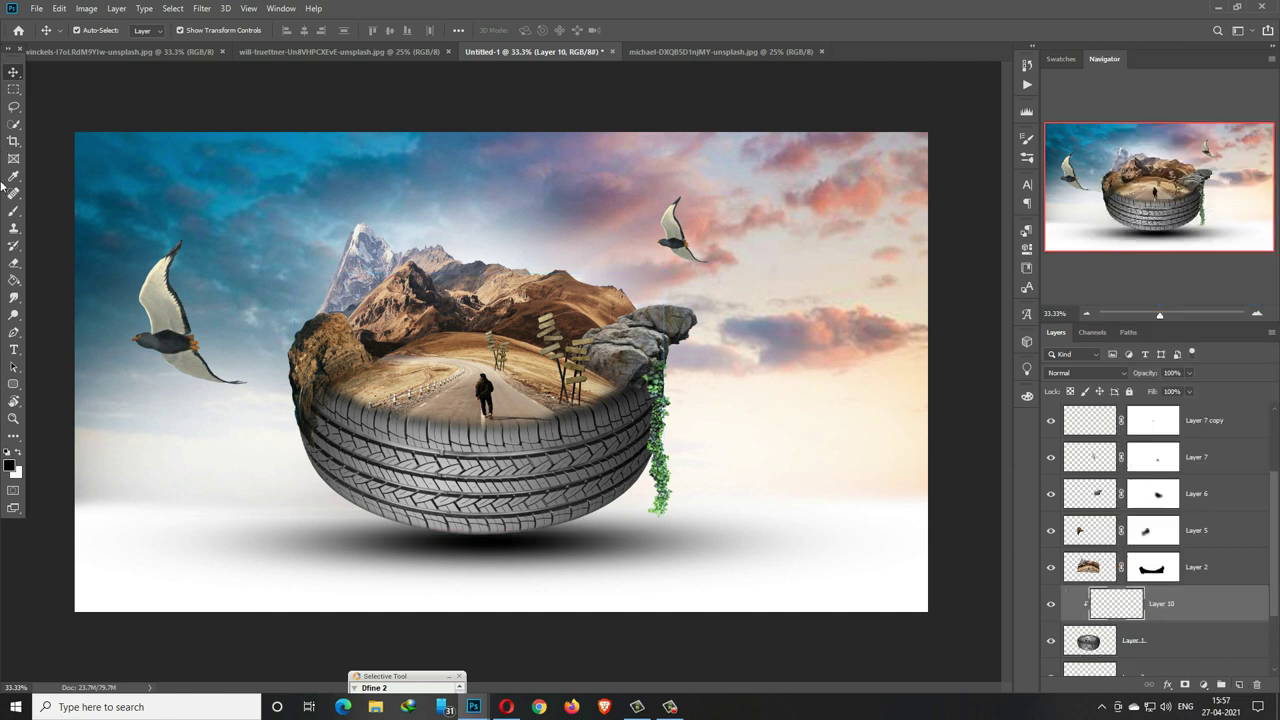
# Step: Brush soft dark shading over the tyre's top and left tread
pyautogui.press('b')
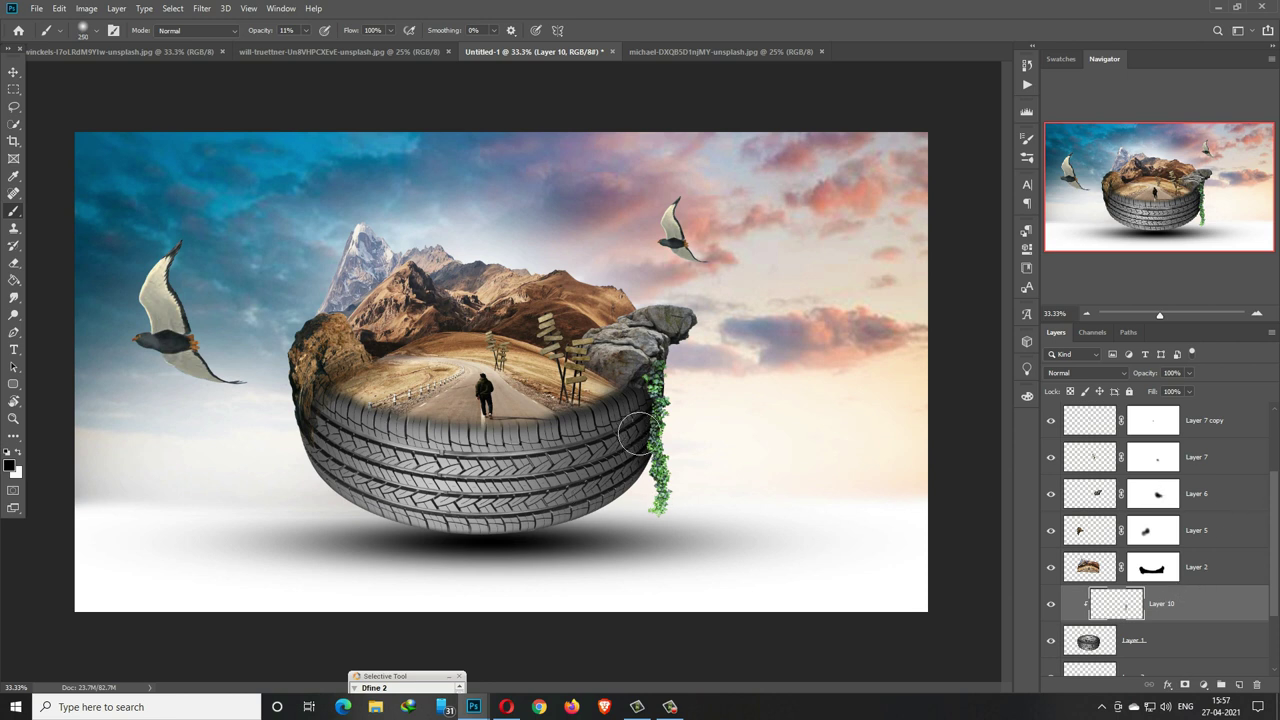
pyautogui.moveTo(610, 440)
pyautogui.mouseDown()
pyautogui.moveTo(450, 460)
pyautogui.moveTo(568, 458)
pyautogui.moveTo(380, 445)
pyautogui.moveTo(478, 468)
pyautogui.moveTo(614, 463)
pyautogui.moveTo(651, 432)
pyautogui.moveTo(659, 461)
pyautogui.moveTo(358, 429)
pyautogui.moveTo(605, 468)
pyautogui.moveTo(701, 457)
pyautogui.mouseUp()
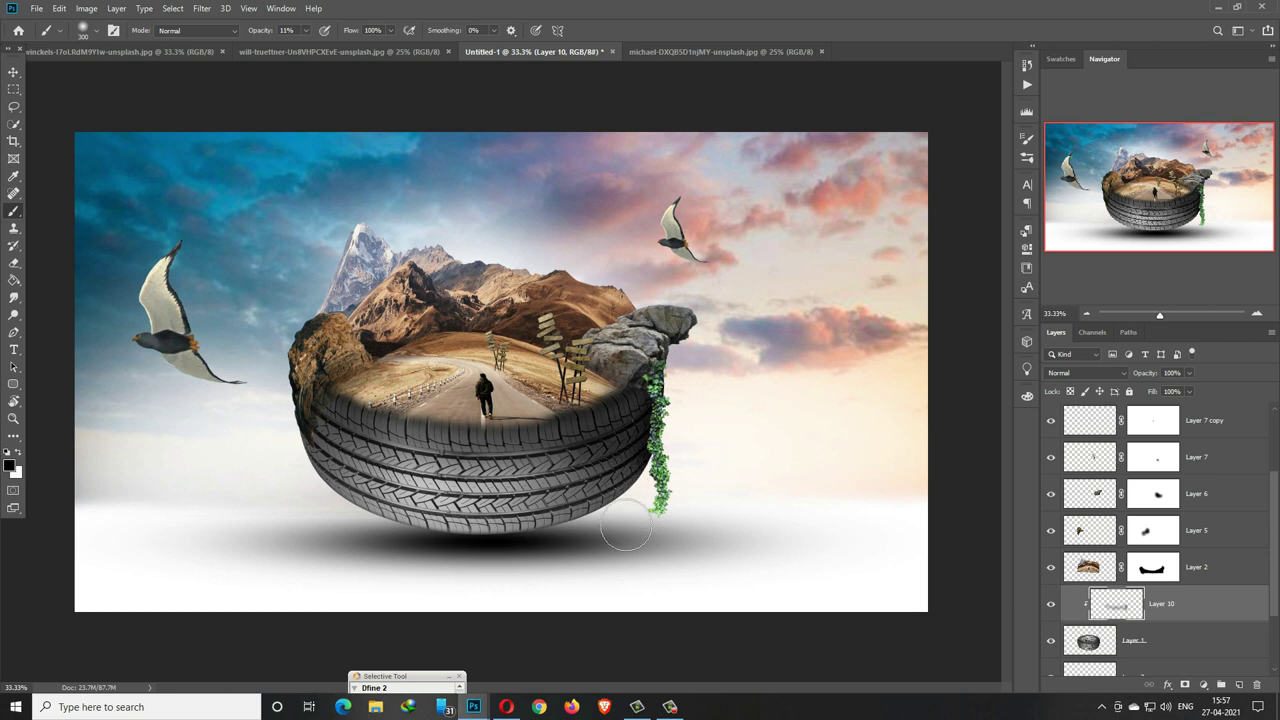
pyautogui.moveTo(421, 463)
pyautogui.mouseDown()
pyautogui.moveTo(345, 455)
pyautogui.moveTo(340, 480)
pyautogui.moveTo(345, 440)
pyautogui.moveTo(388, 456)
pyautogui.moveTo(620, 473)
pyautogui.moveTo(452, 482)
pyautogui.moveTo(467, 481)
pyautogui.mouseUp()
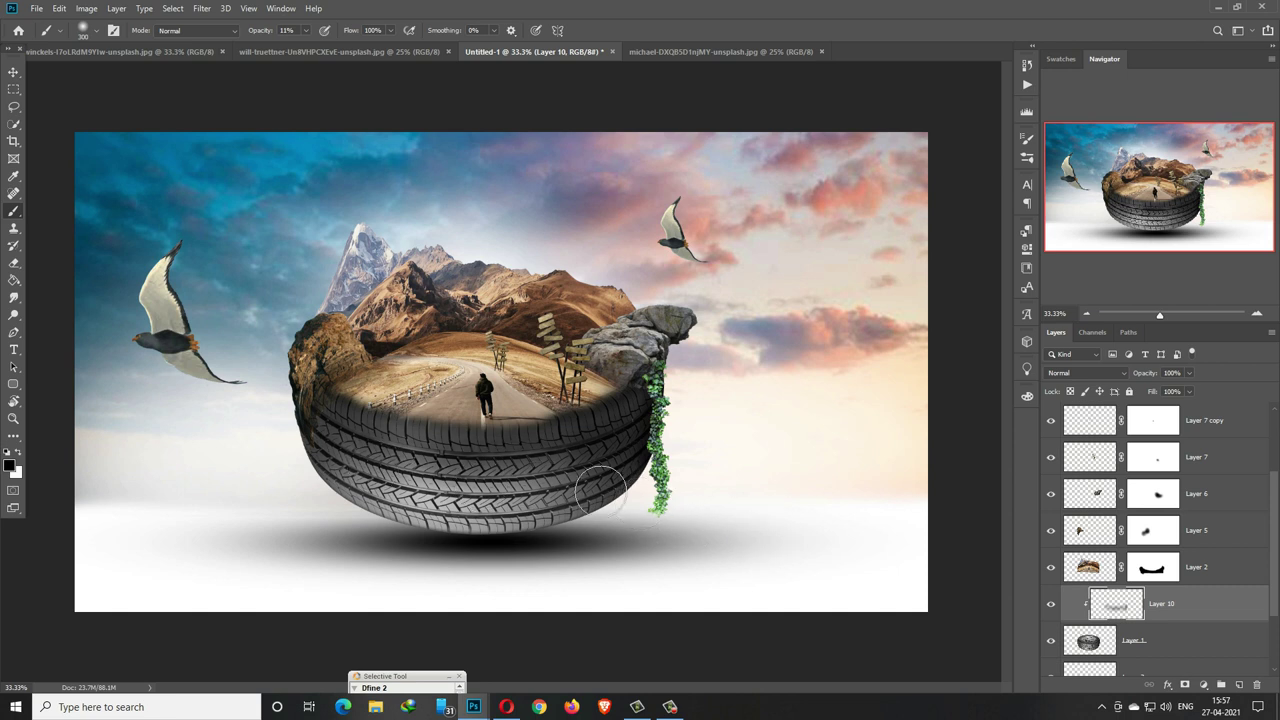
pyautogui.click(14, 72)
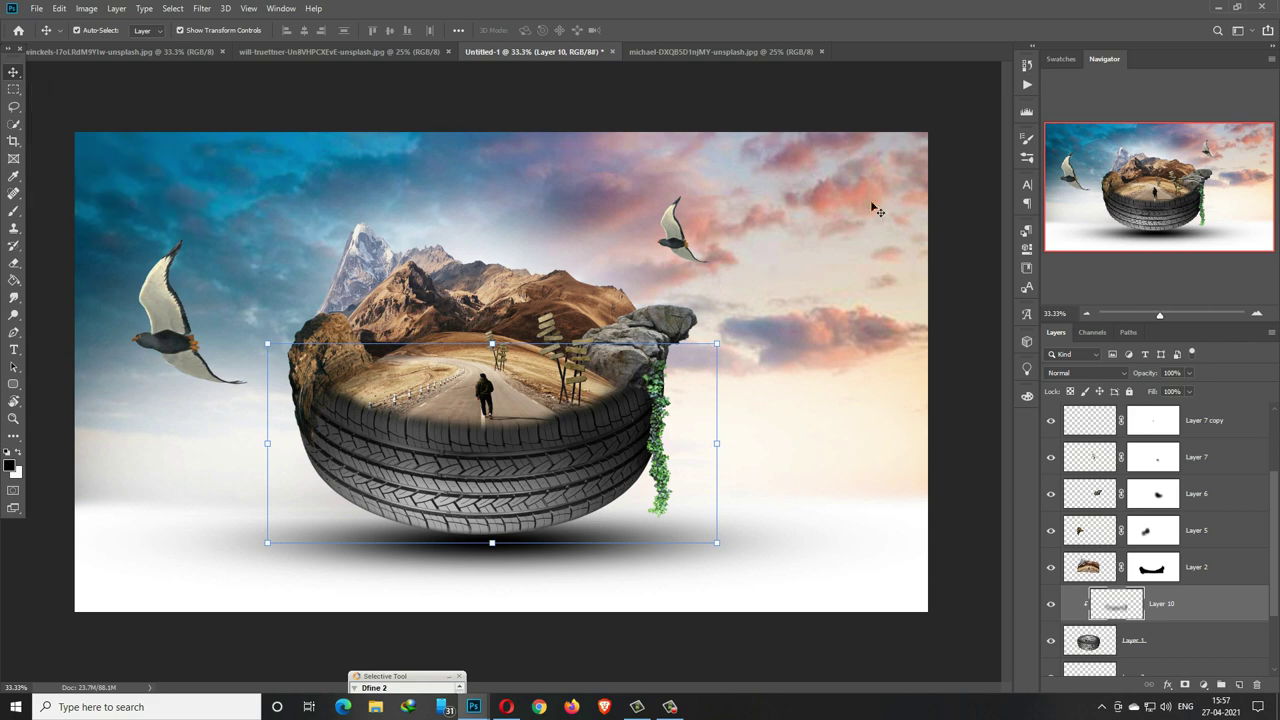
# Step: Check the desert rocks and island photos, then return to the tyre composite
pyautogui.click(274, 56)
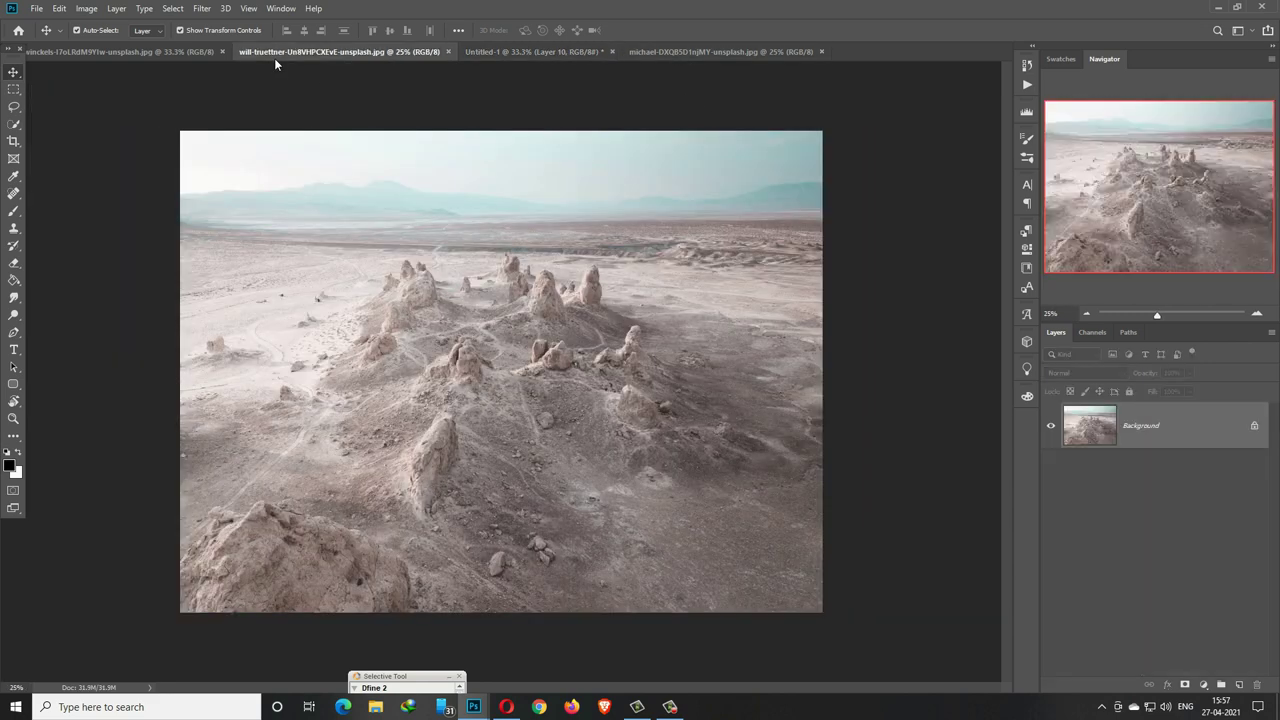
pyautogui.click(147, 51)
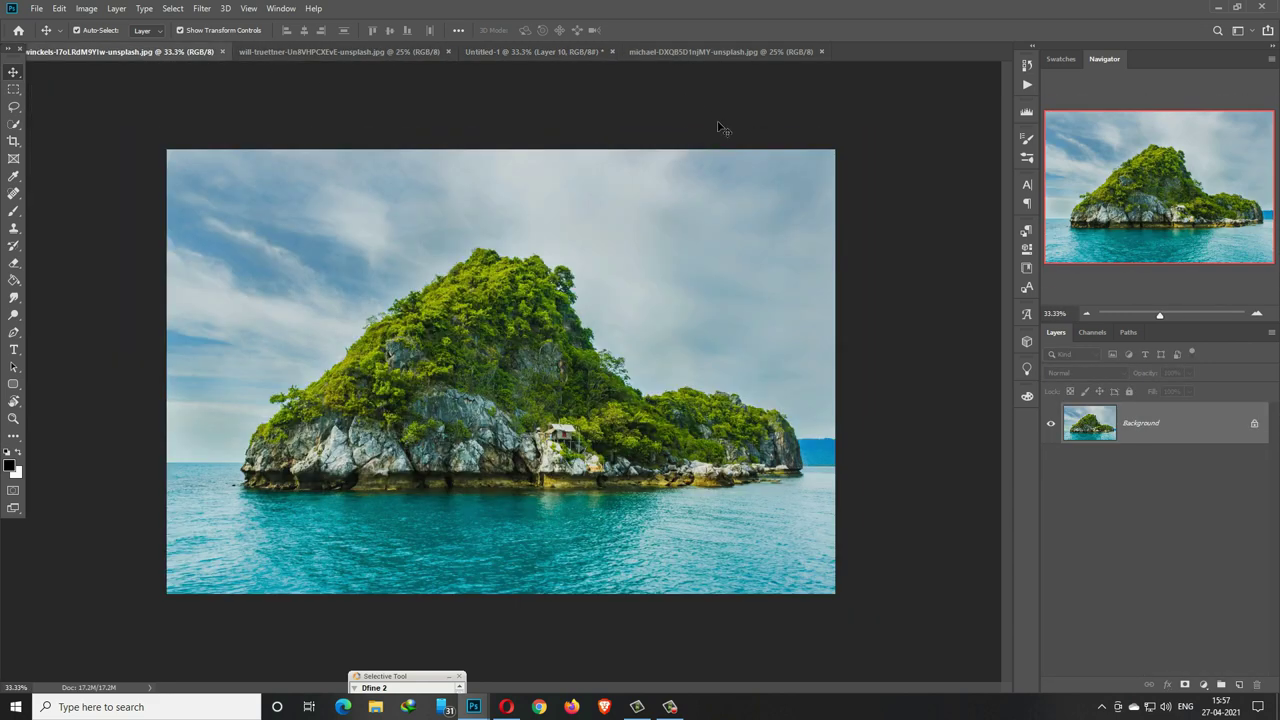
pyautogui.click(490, 53)
pyautogui.scroll(-3, 1178, 456)
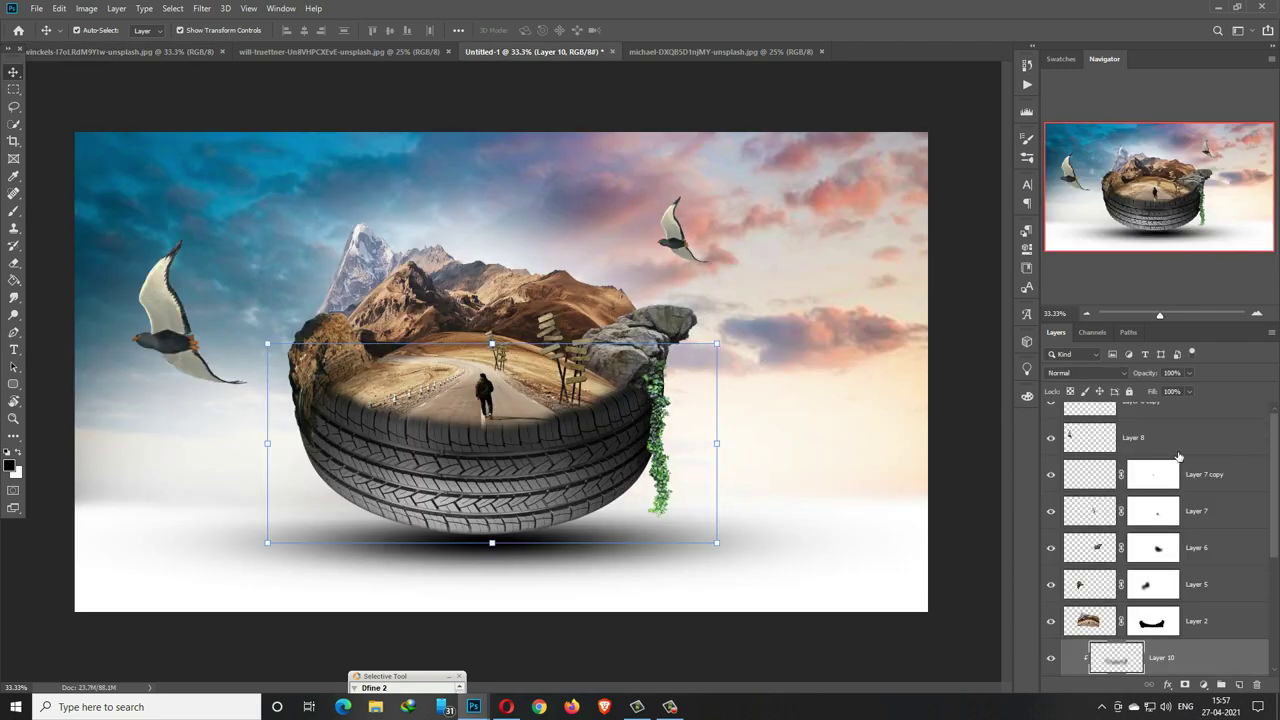
pyautogui.scroll(2, 1178, 456)
# Step: Stamp all visible layers into Layer 11 above the ivy and convert it to a smart object
pyautogui.click(1220, 430)
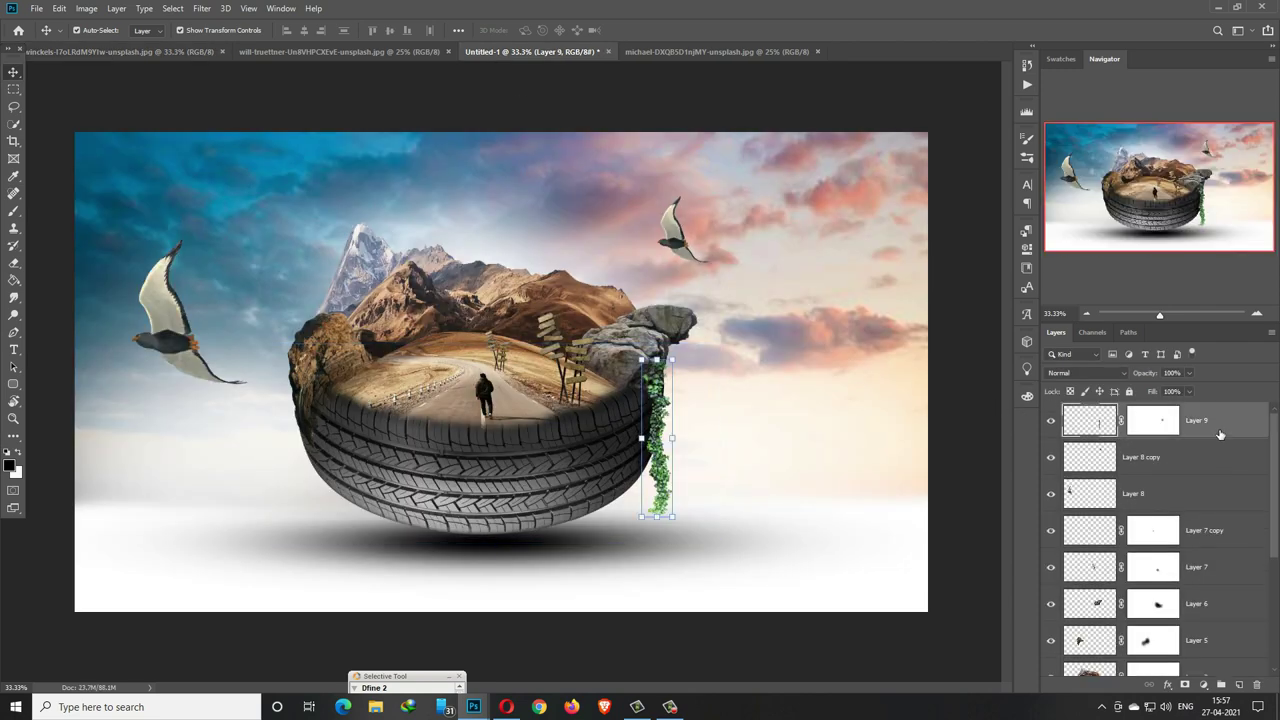
pyautogui.hotkey('ctrl', 'alt', 'shift', 'e')
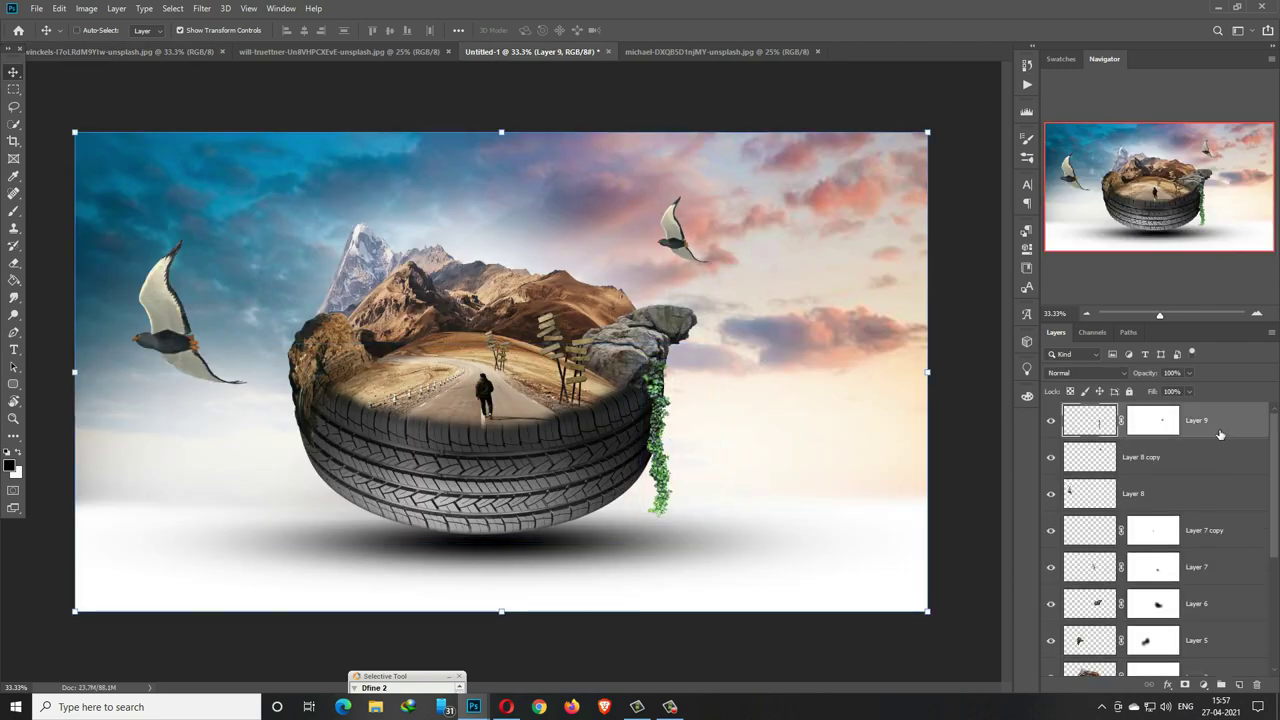
pyautogui.rightClick(1214, 427)
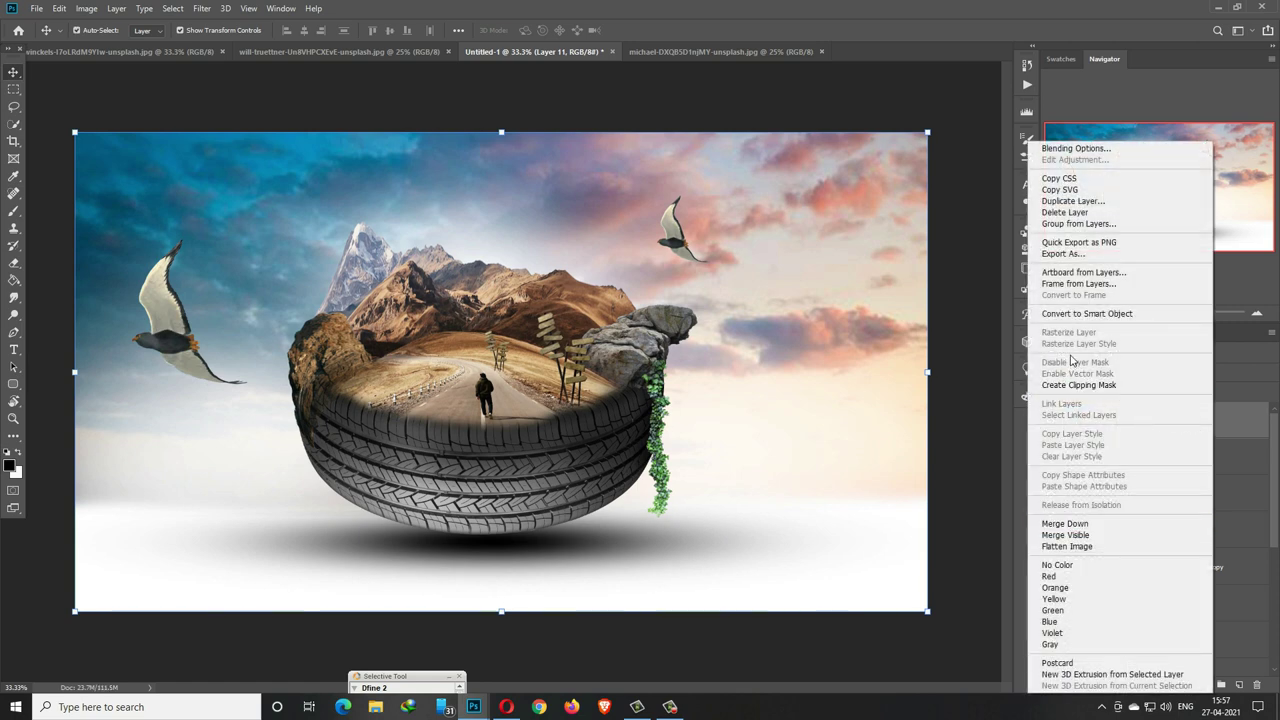
pyautogui.click(1080, 313)
# Step: Apply a Camera Raw filter to Layer 11 with Exposure -0.45 and Temperature +8
pyautogui.click(202, 8)
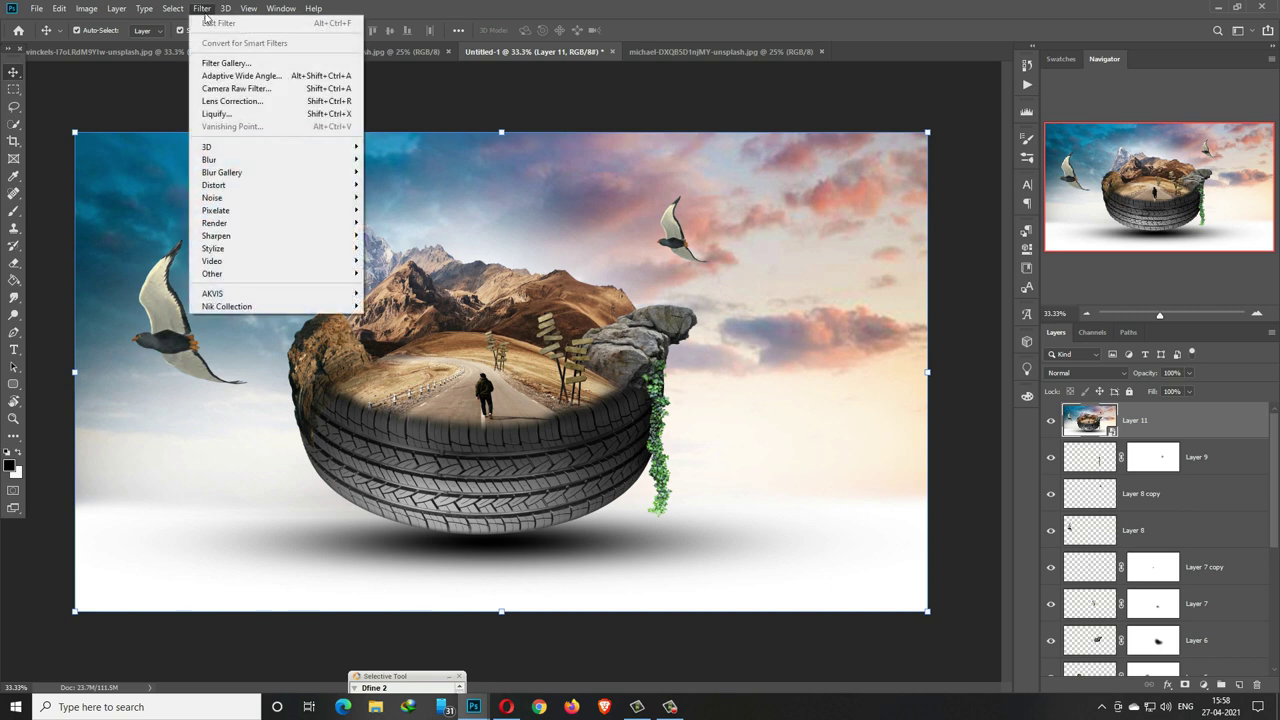
pyautogui.click(240, 89)
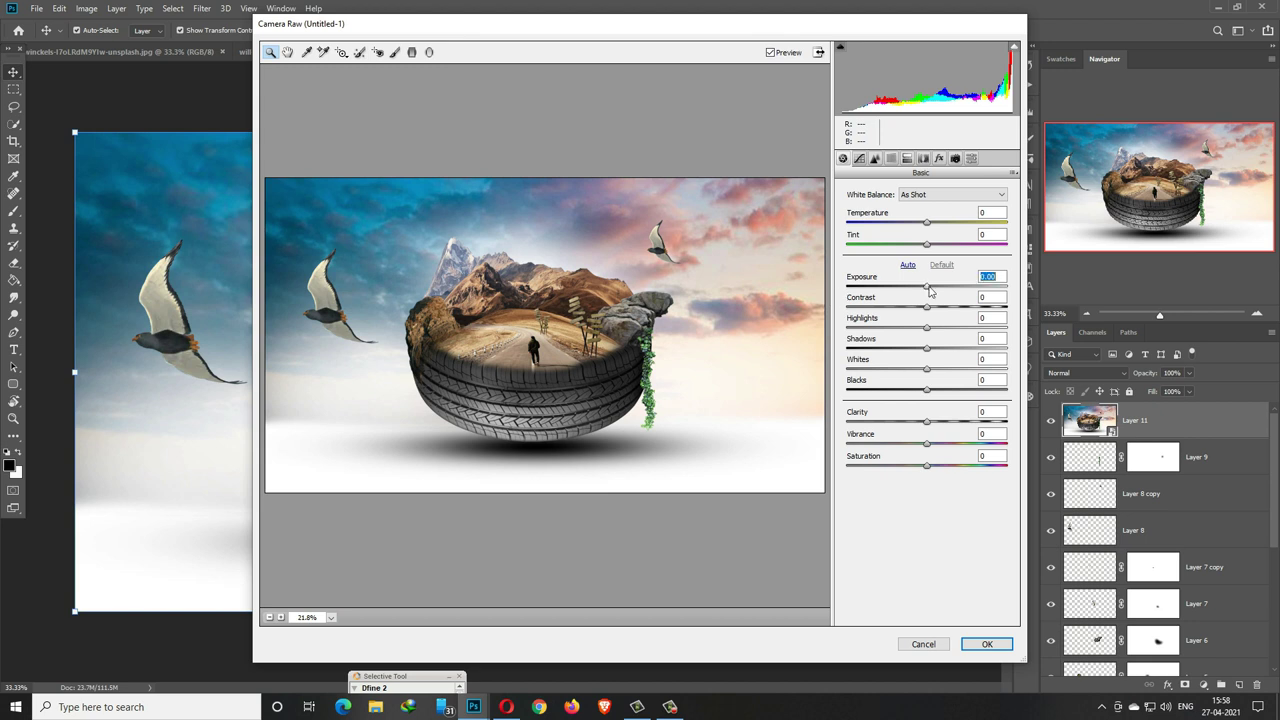
pyautogui.moveTo(930, 289); pyautogui.dragTo(922, 291)
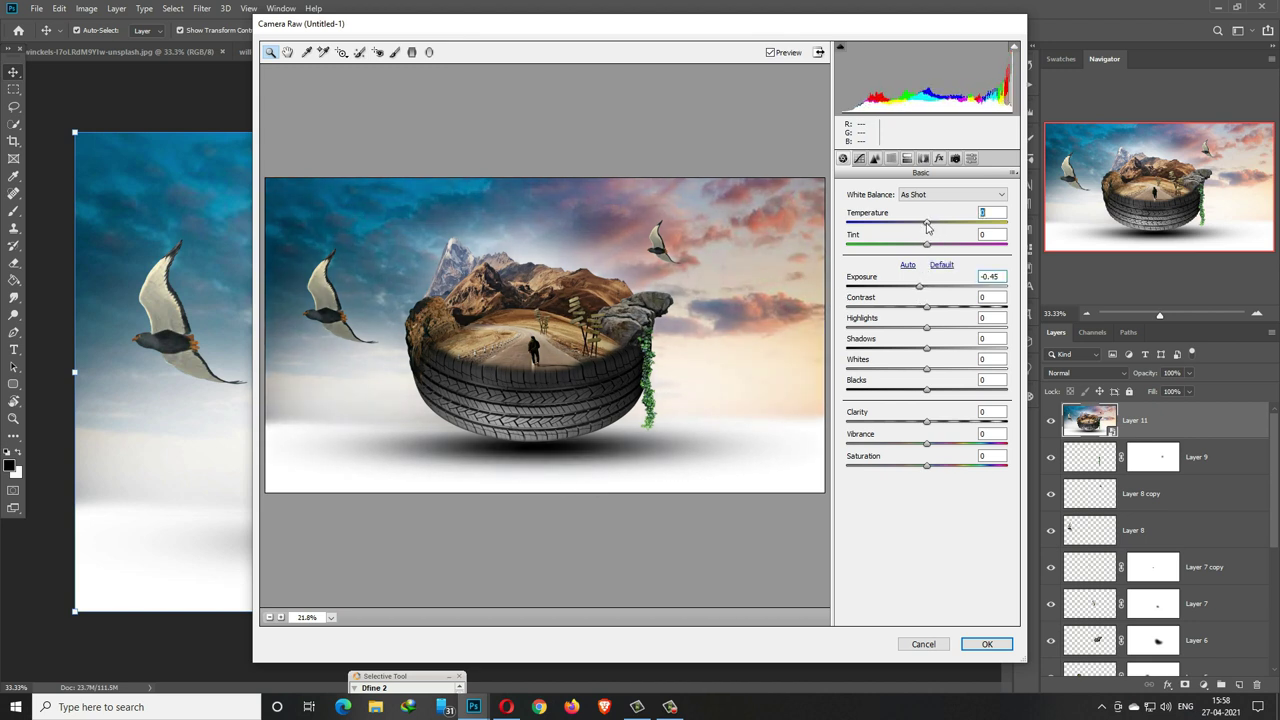
pyautogui.moveTo(927, 224); pyautogui.dragTo(935, 228)
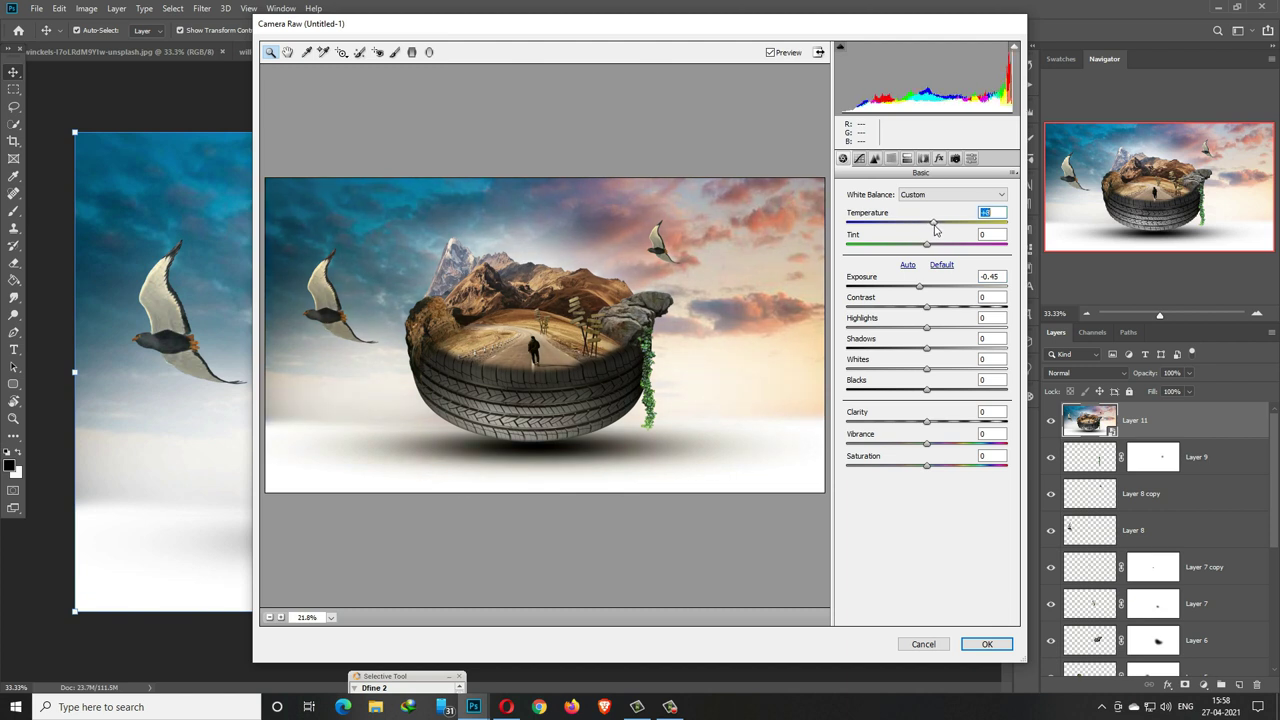
pyautogui.click(877, 160)
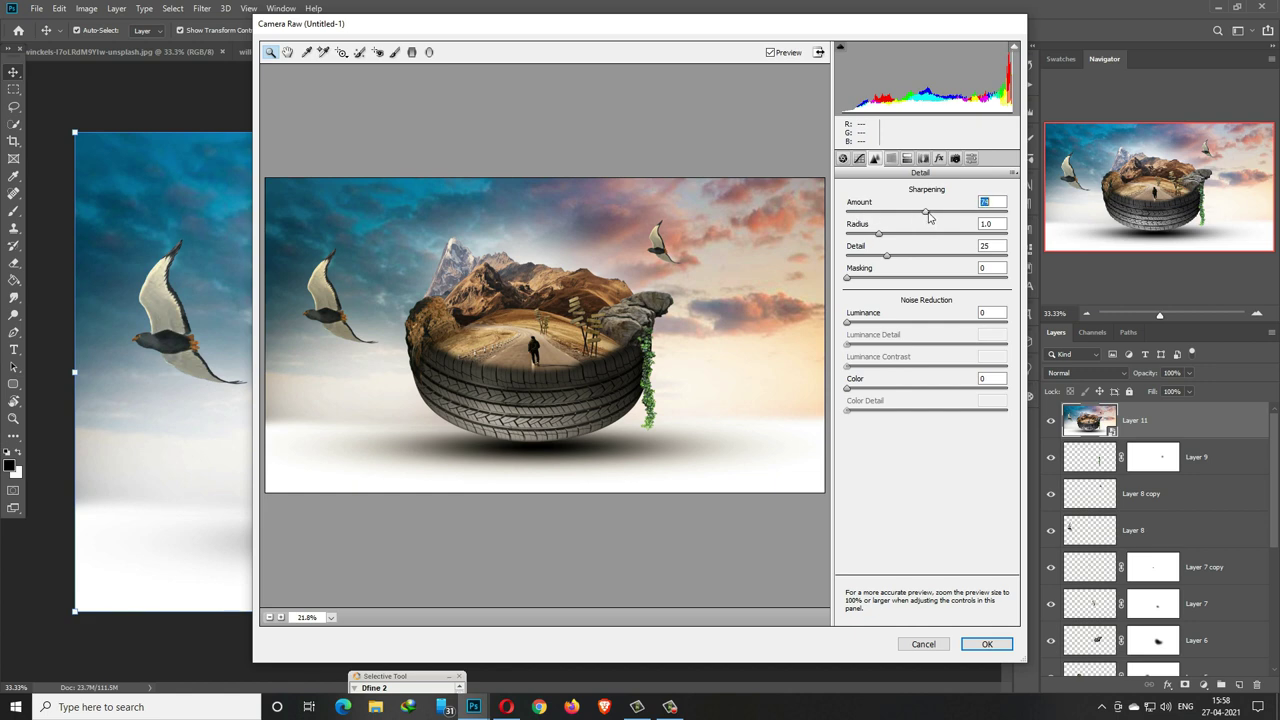
pyautogui.click(844, 159)
pyautogui.click(990, 645)
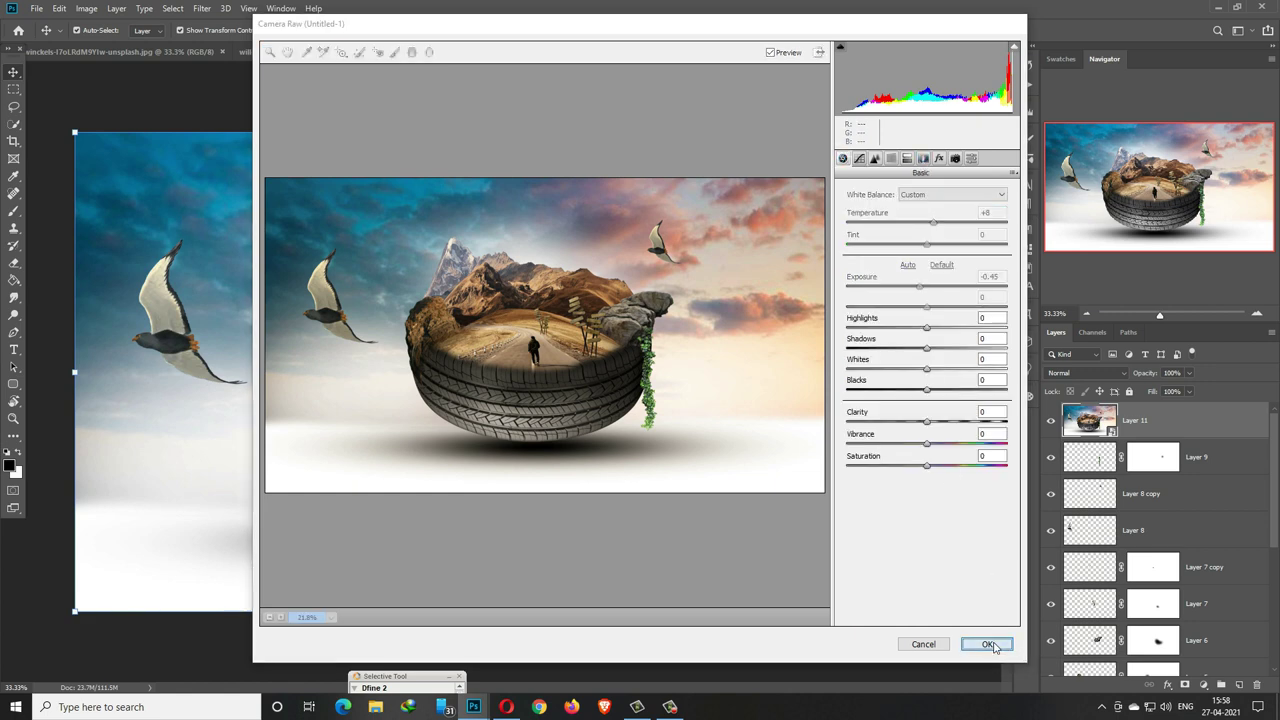